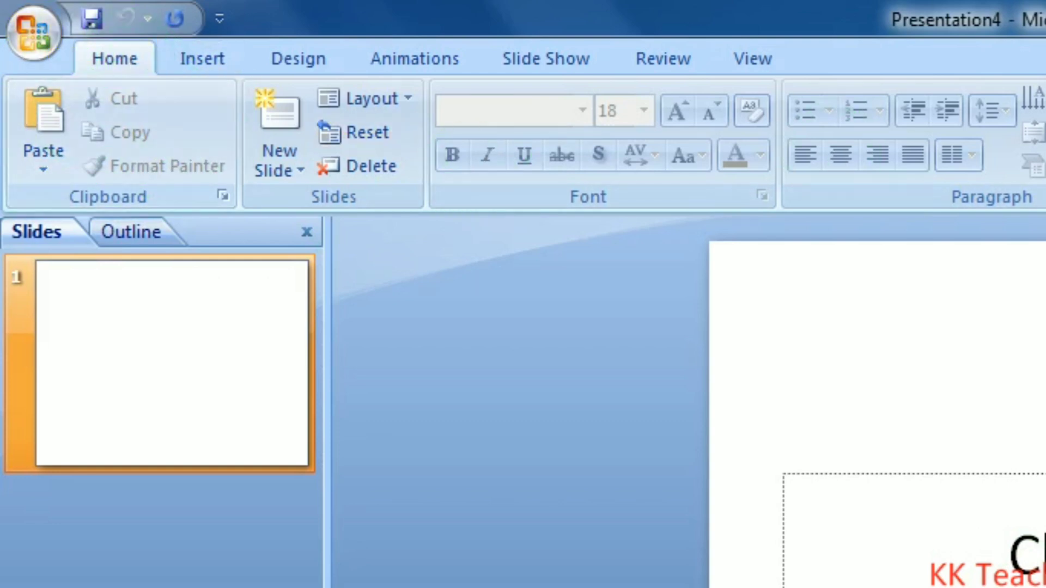
Open the Insert tab's Table grid so a 5x4 table previews on the title slide
left_click(211, 59)
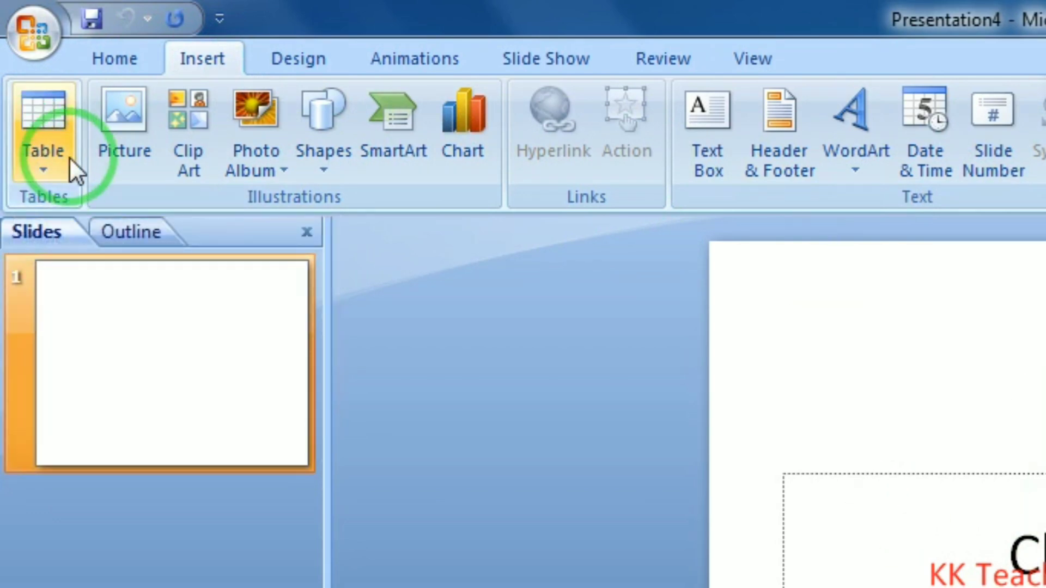
left_click(50, 161)
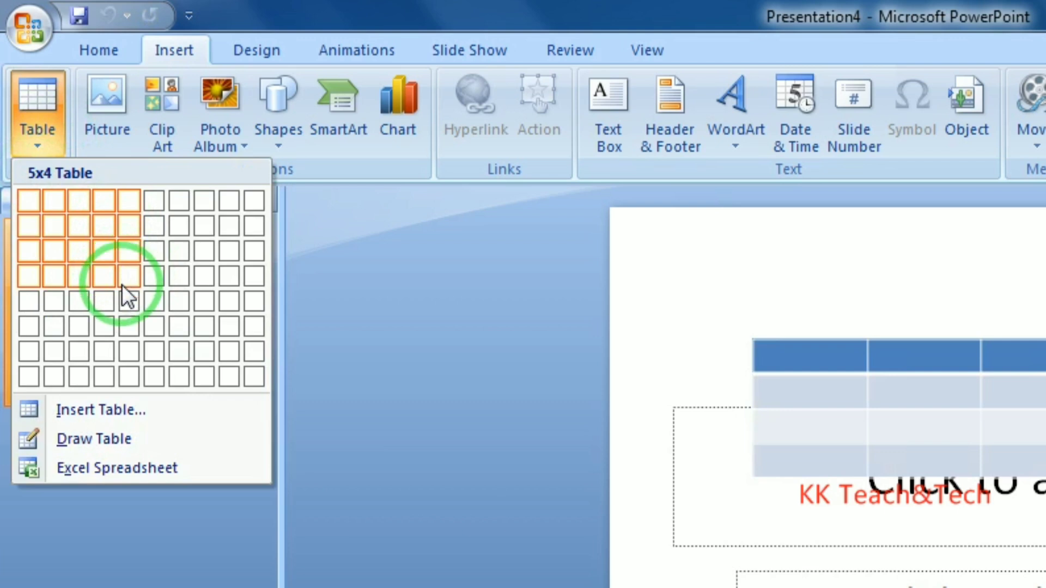
Insert a five-column table and type EWEW, EWERWERAWER, REWR, FERFG and EFRERFTER into its cells
left_click(128, 297)
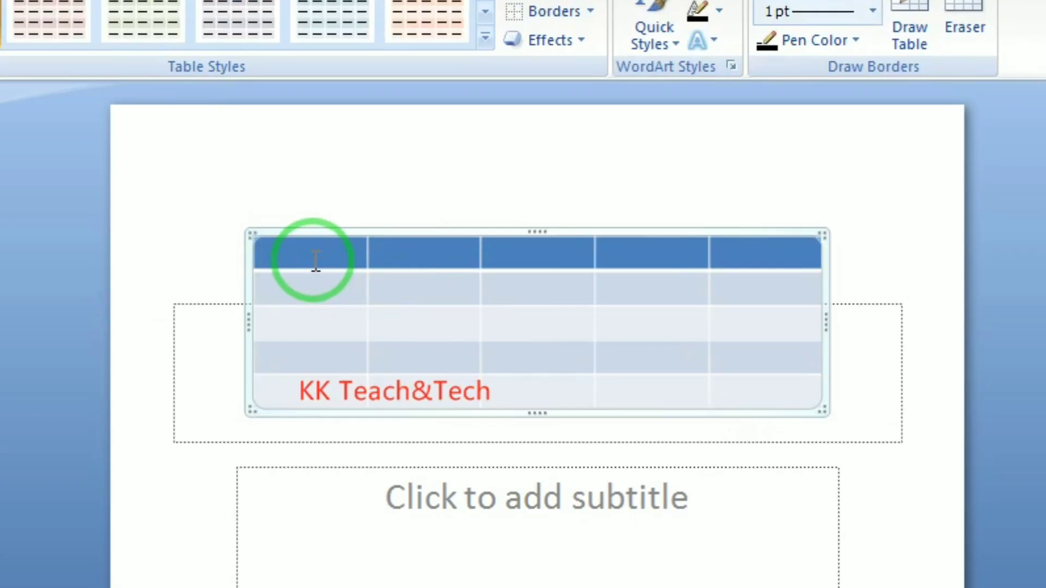
type("EWEW")
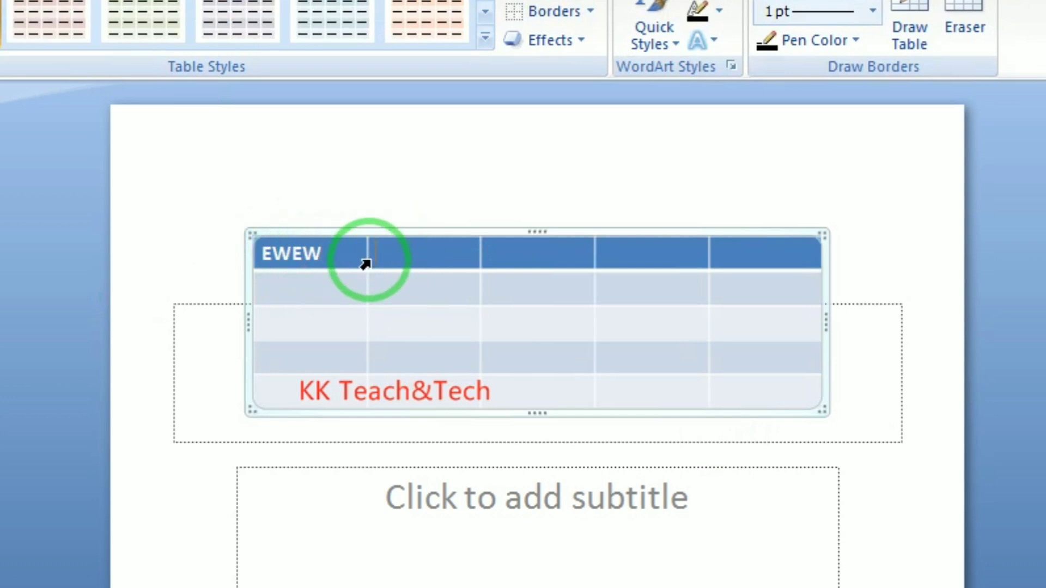
type("EWERWER")
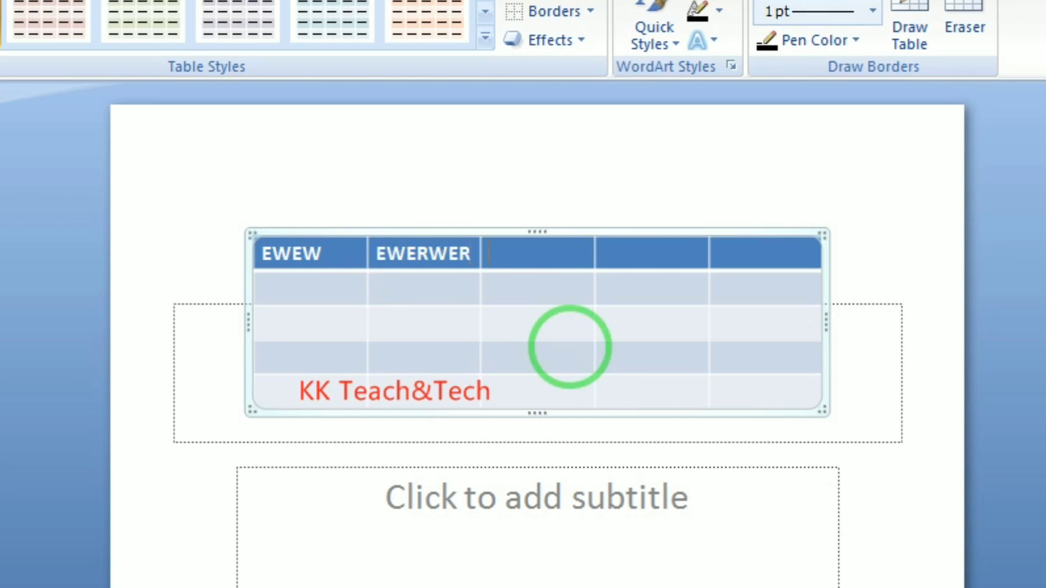
type("AWER")
left_click(287, 287)
type("REWR")
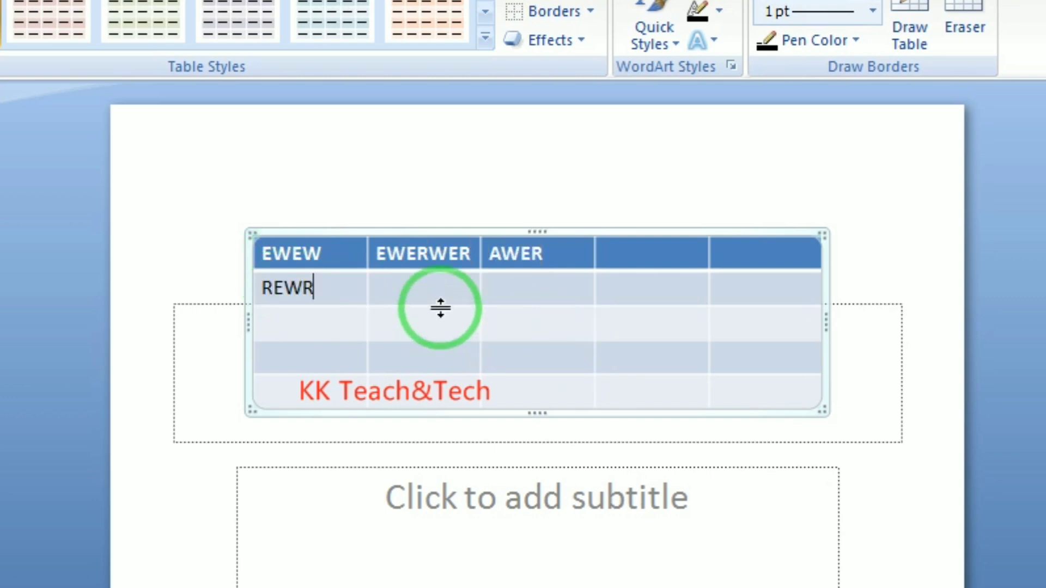
left_click(443, 292)
type("FERFG")
left_click(518, 289)
type("EFR")
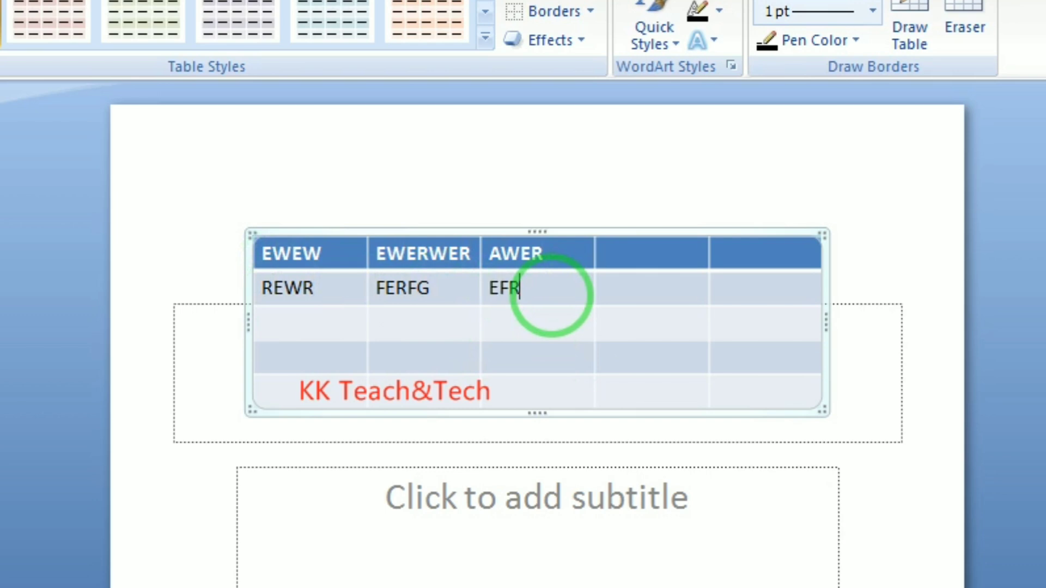
type("ERFTER")
Type EFERGFT in the fourth body cell, then select and delete the whole table
left_click(613, 294)
type("EFERGFT")
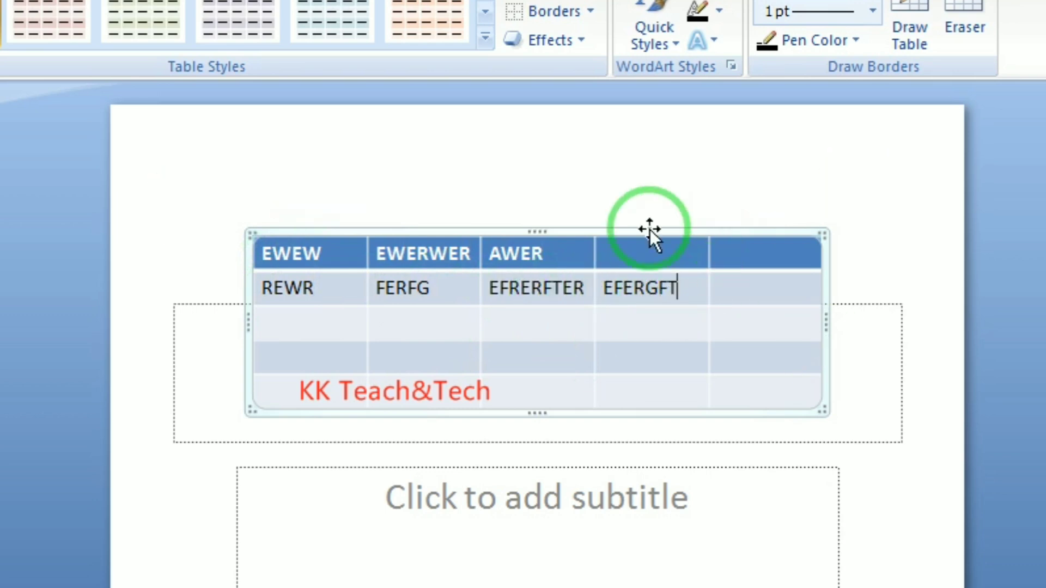
left_click(694, 230)
key("Delete")
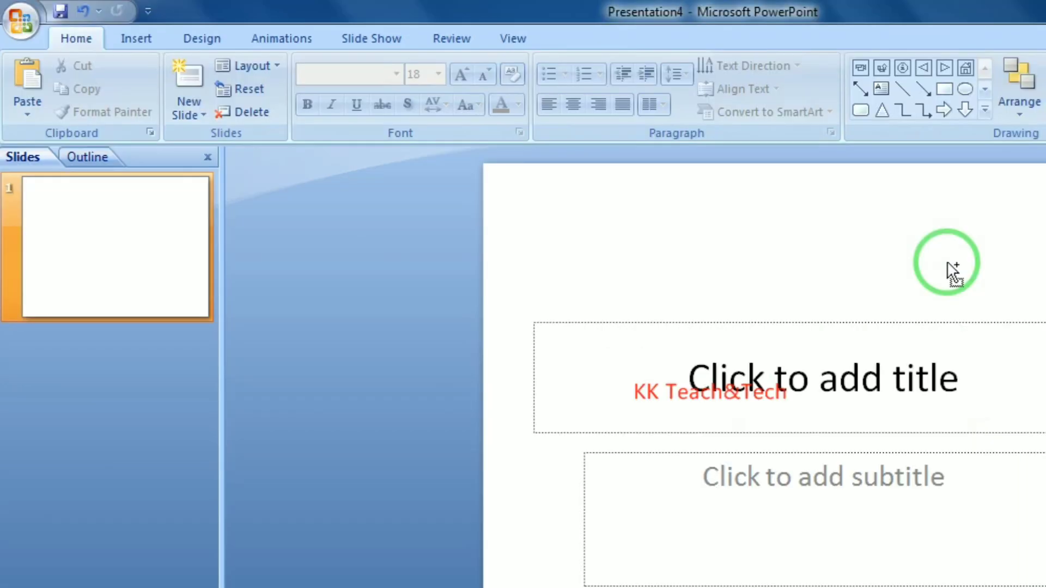
key("ctrl+z")
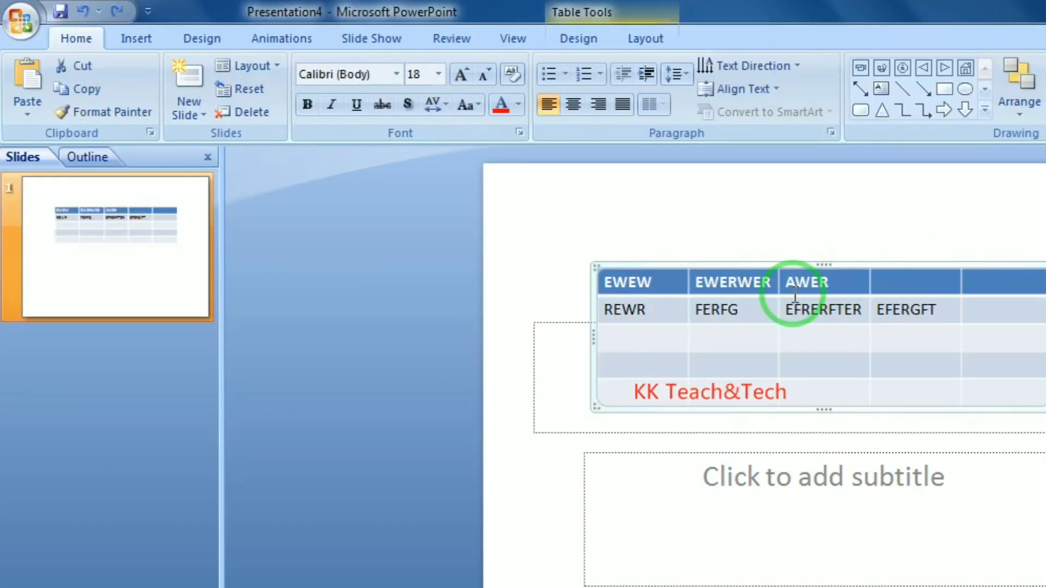
left_click_drag(790, 266, 790, 212)
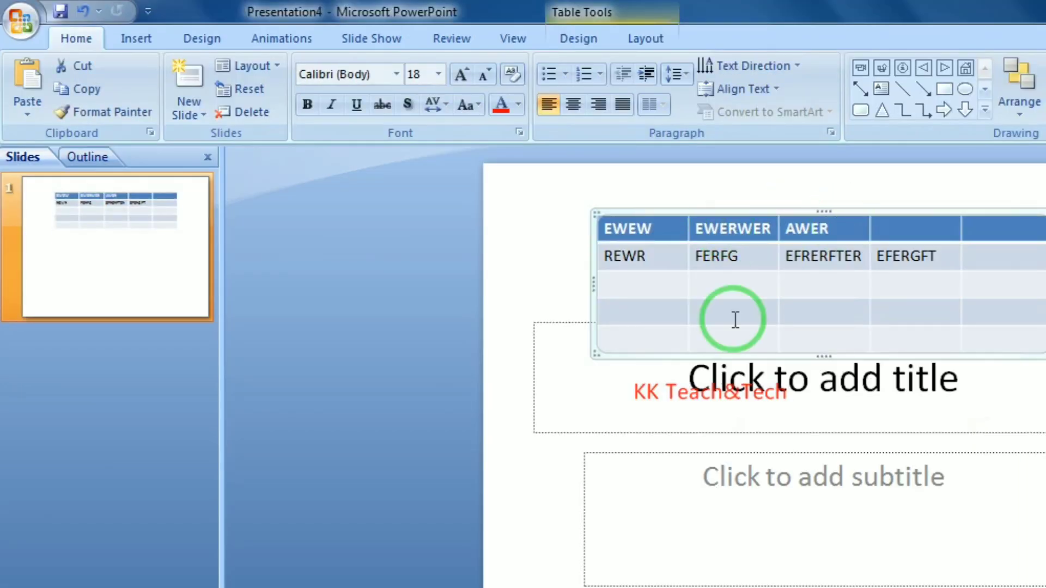
left_click(761, 228)
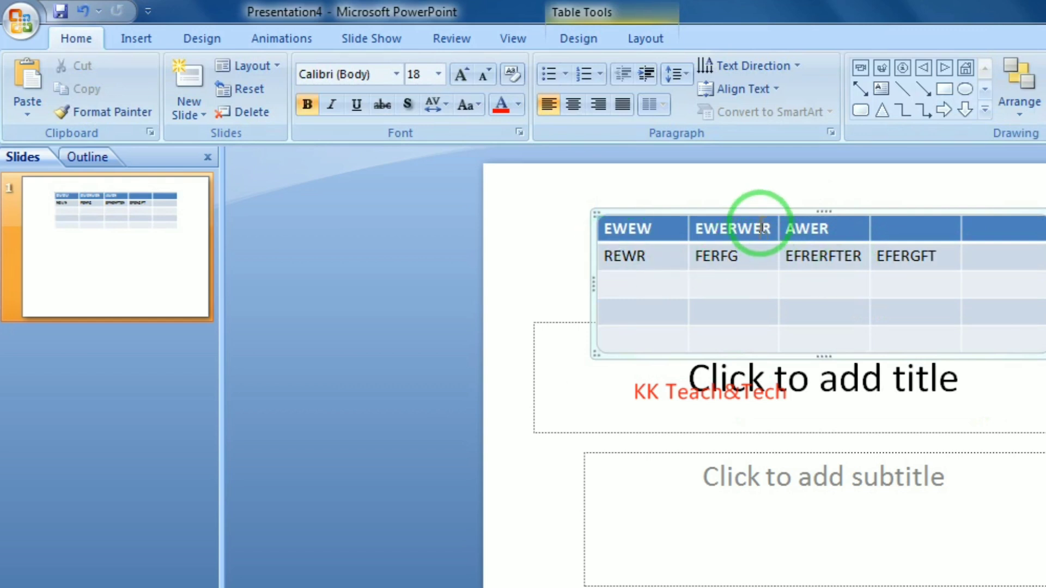
left_click(642, 38)
left_click(623, 42)
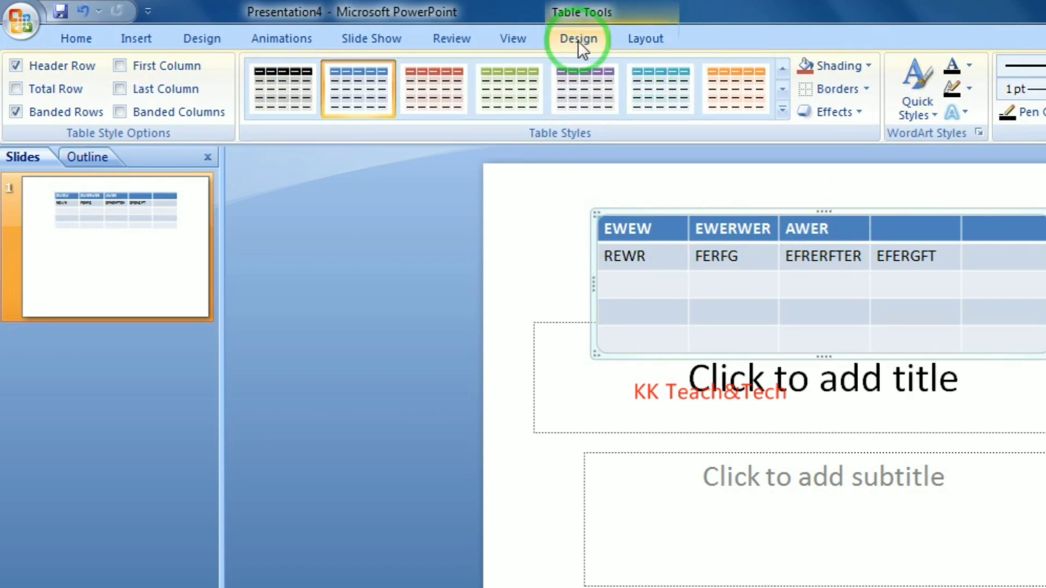
left_click(647, 41)
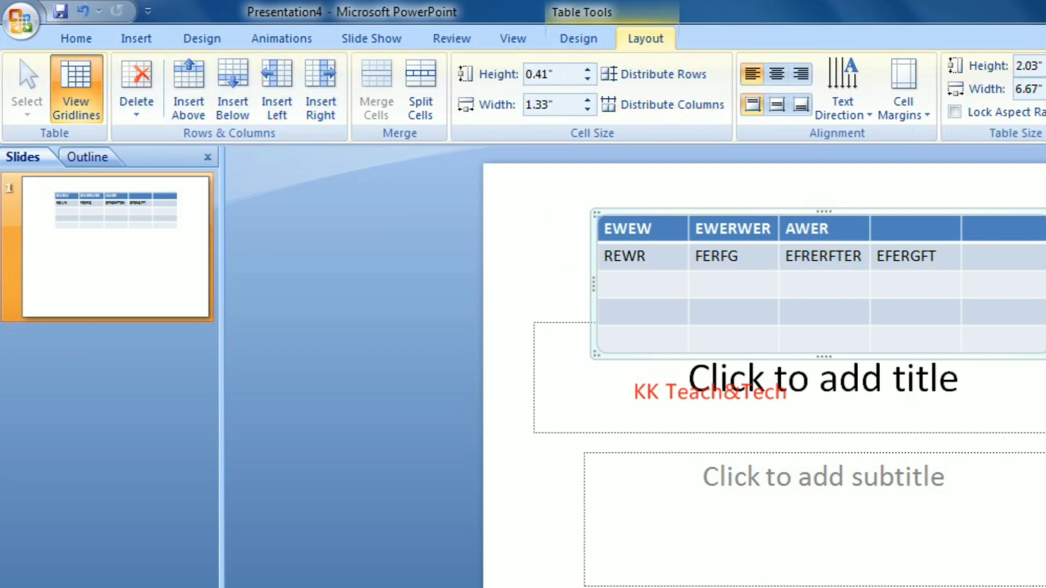
left_click(848, 218)
key("Delete")
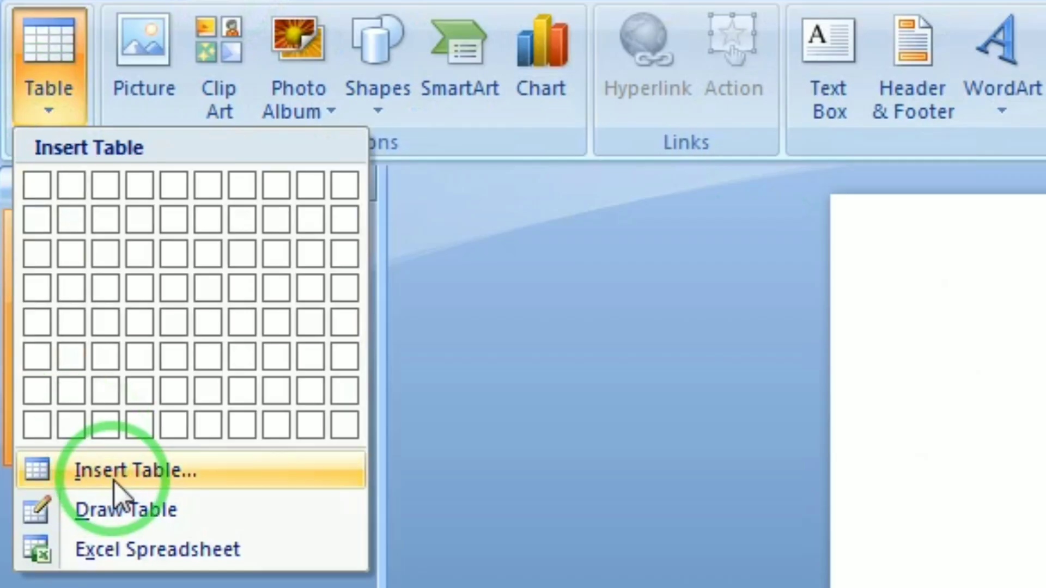
Insert a 5-column, 4-row table via Insert Table and stretch it across most of the slide
left_click(121, 473)
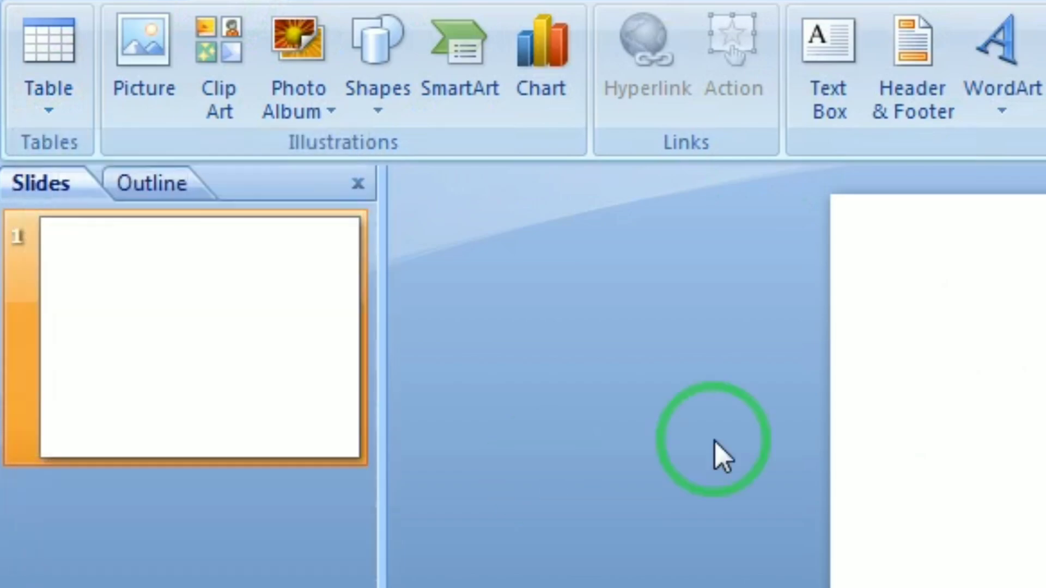
double_click(581, 369)
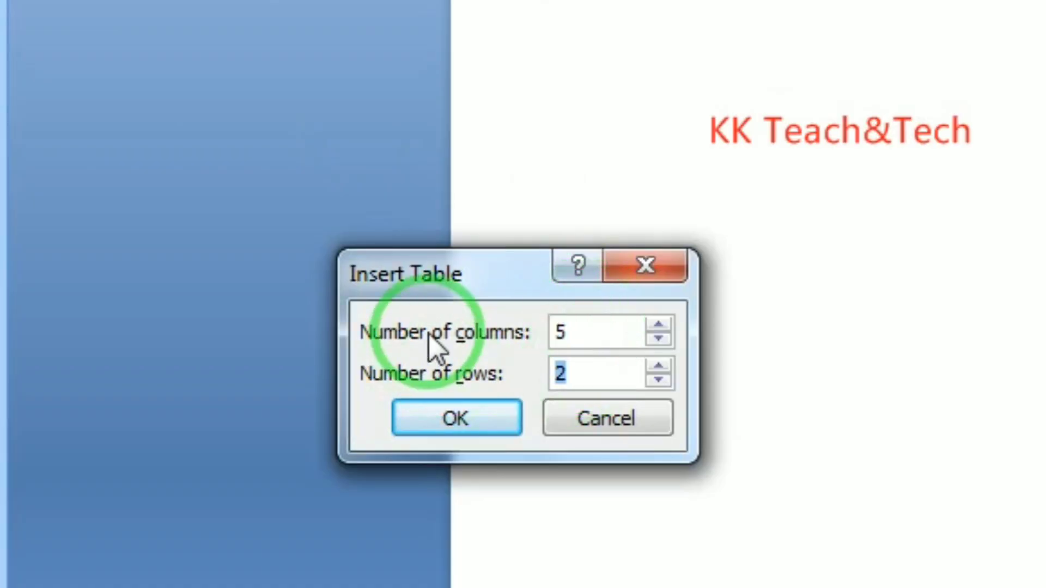
type("4")
left_click(456, 428)
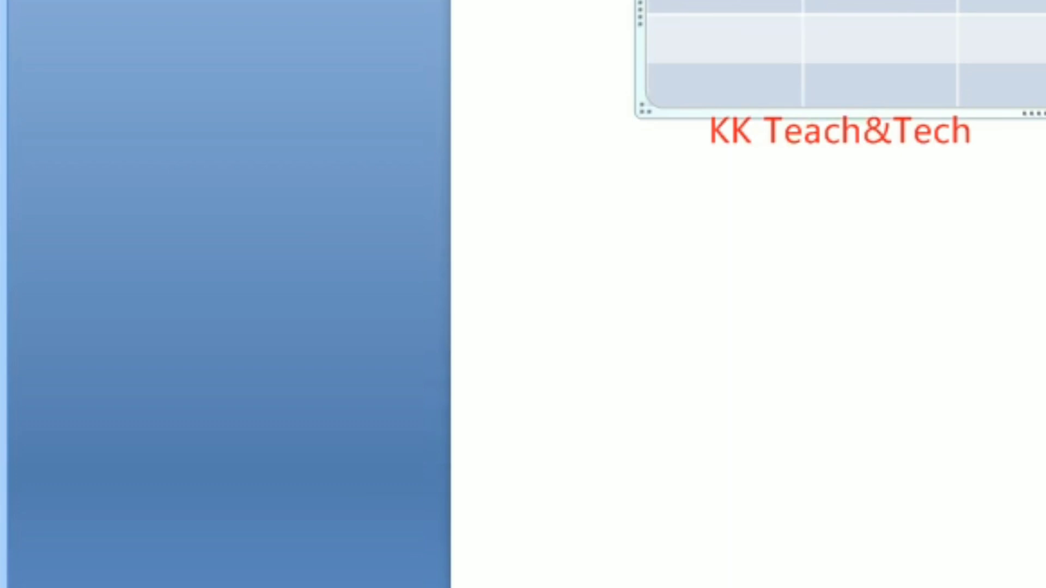
left_click_drag(800, 324, 836, 585)
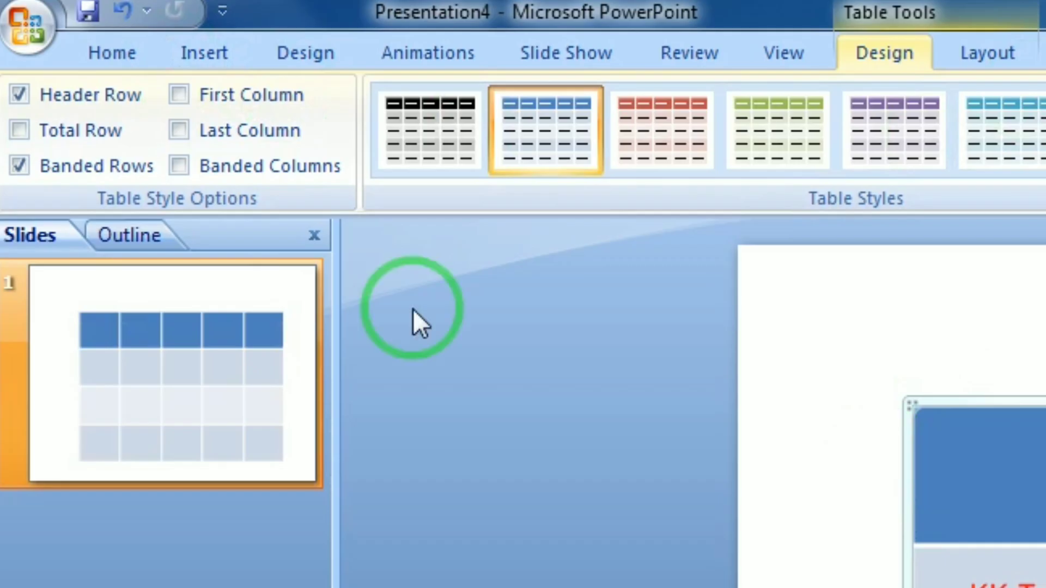
left_click(200, 49)
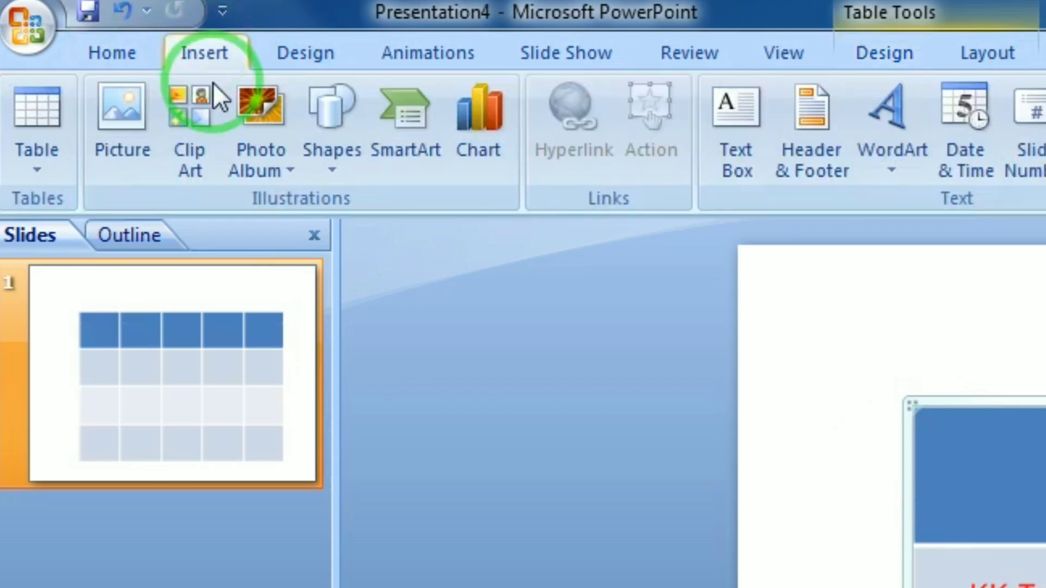
With Draw Table, split the second header cell and second row and draw a diagonal in a lower-left cell
left_click(50, 169)
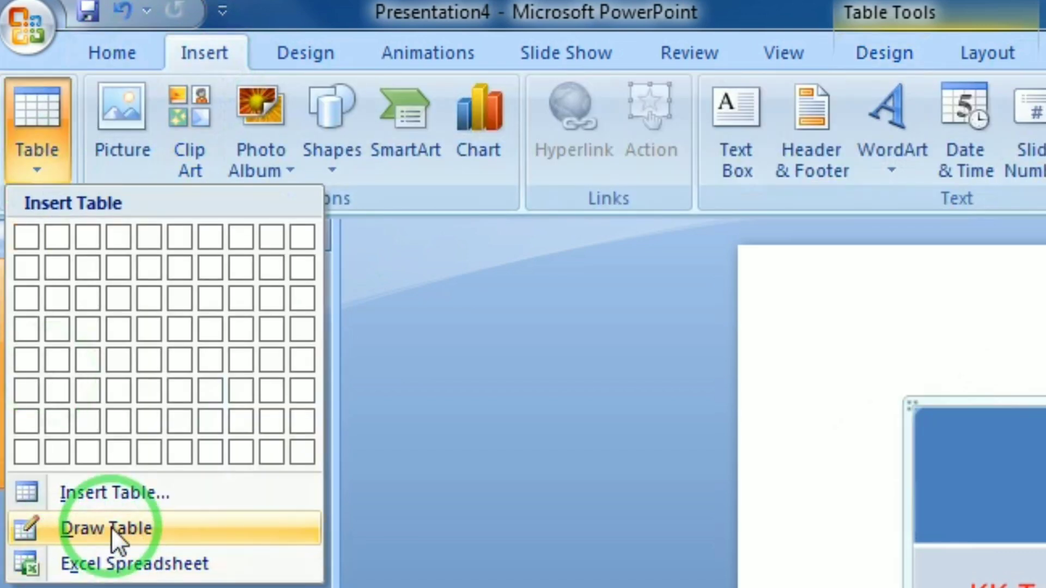
left_click(87, 527)
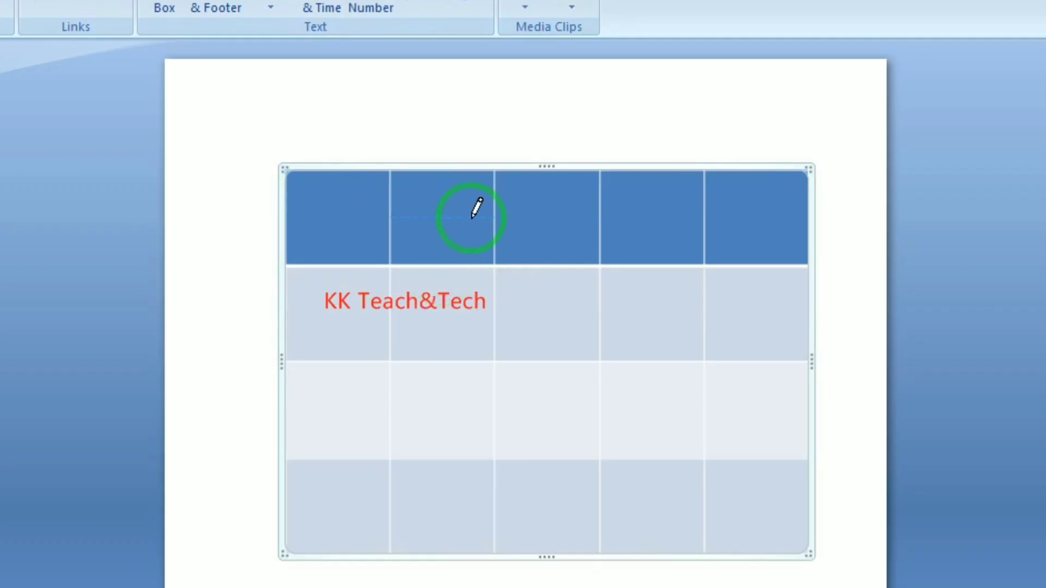
left_click_drag(472, 218, 473, 218)
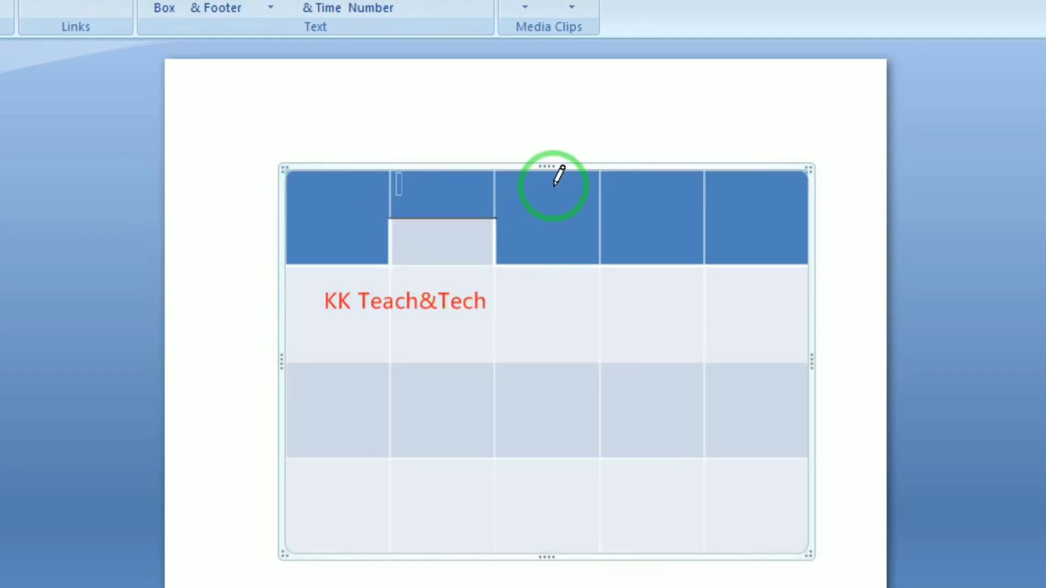
left_click_drag(287, 313, 809, 314)
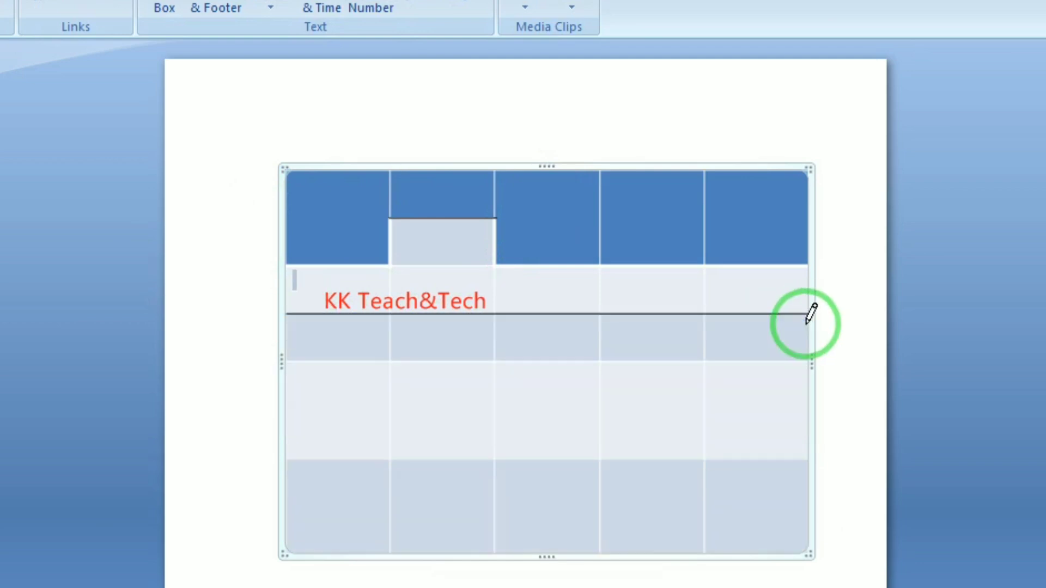
mouse_move(287, 363)
left_mouse_down()
mouse_move(328, 377)
mouse_move(343, 436)
mouse_move(388, 457)
left_mouse_up()
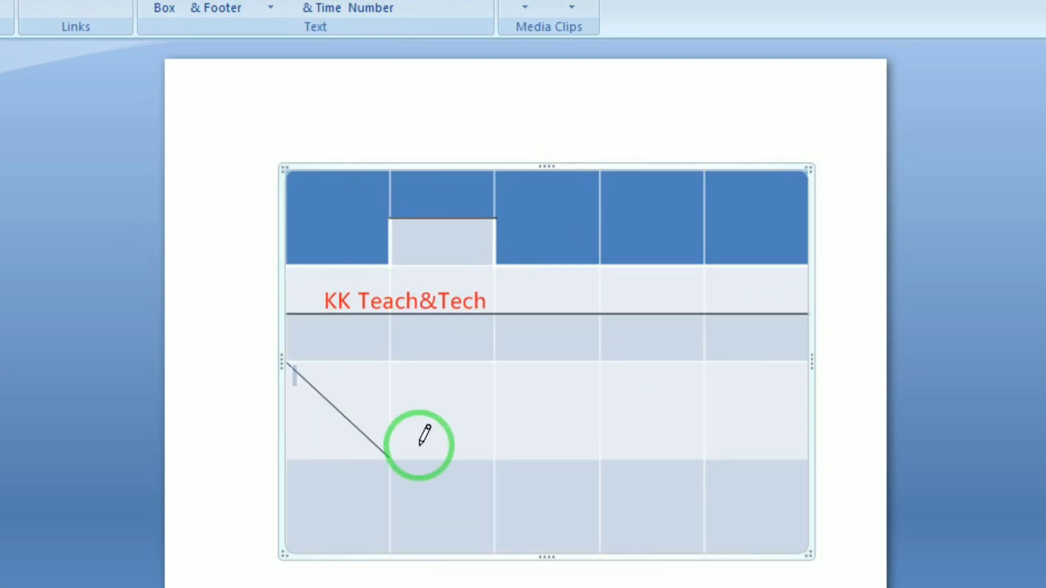
Draw more vertical and horizontal borders, stop drawing, then delete the table from the slide
mouse_move(512, 369)
left_mouse_down()
mouse_move(485, 427)
mouse_move(513, 457)
left_mouse_up()
left_click_drag(514, 410, 808, 411)
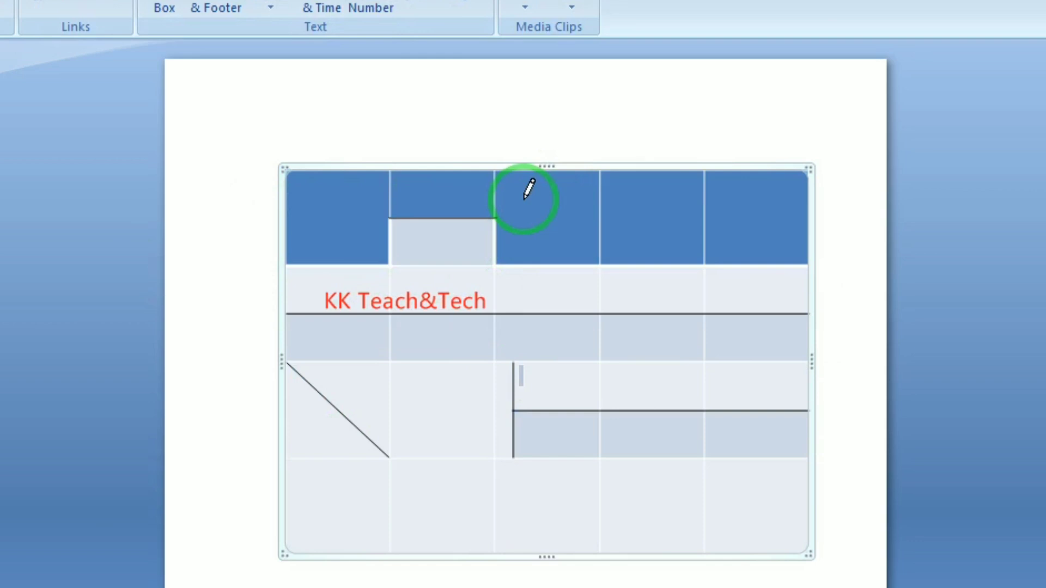
left_click(538, 171)
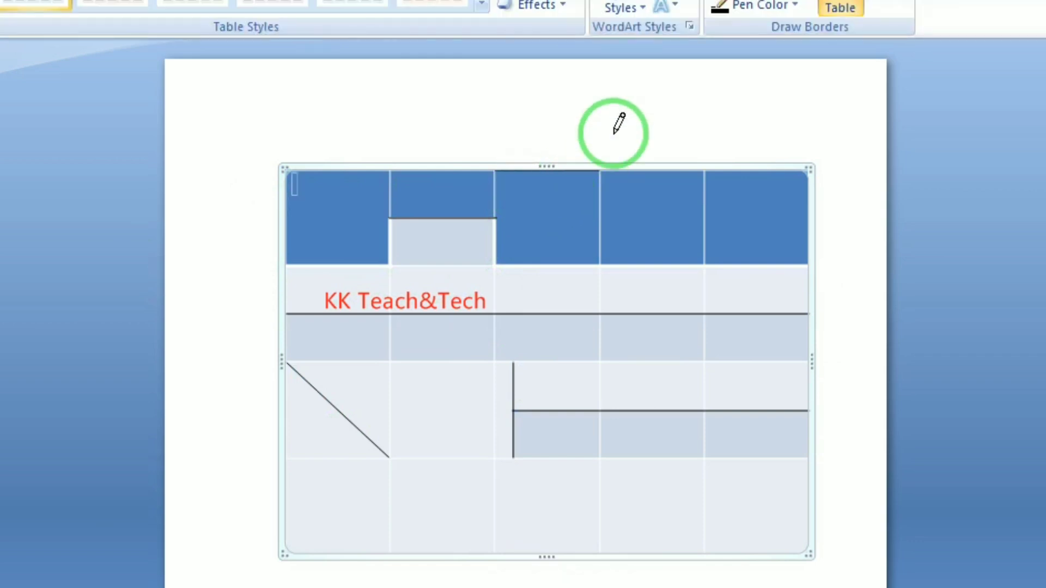
key("Escape")
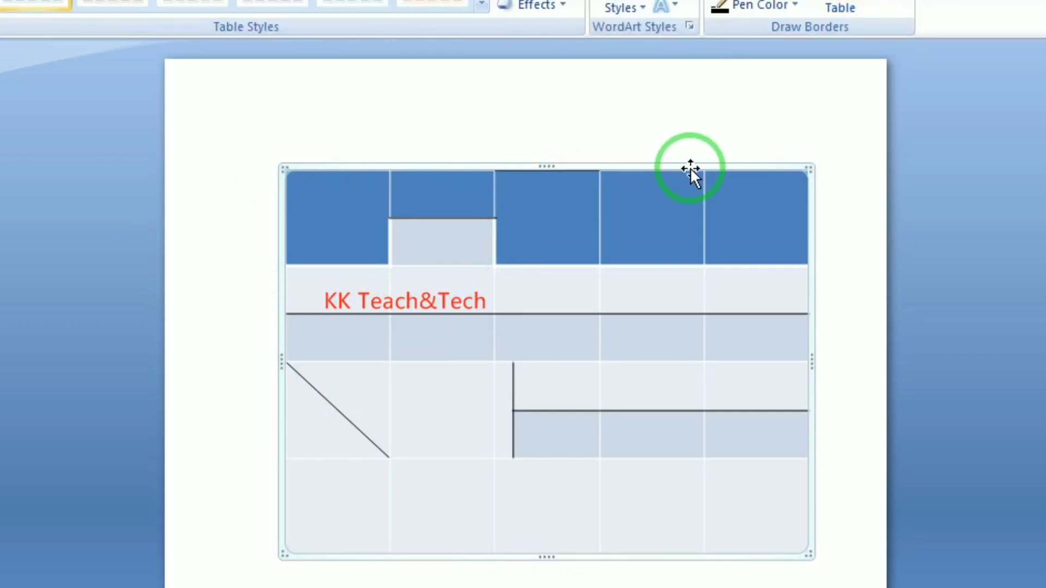
key("Delete")
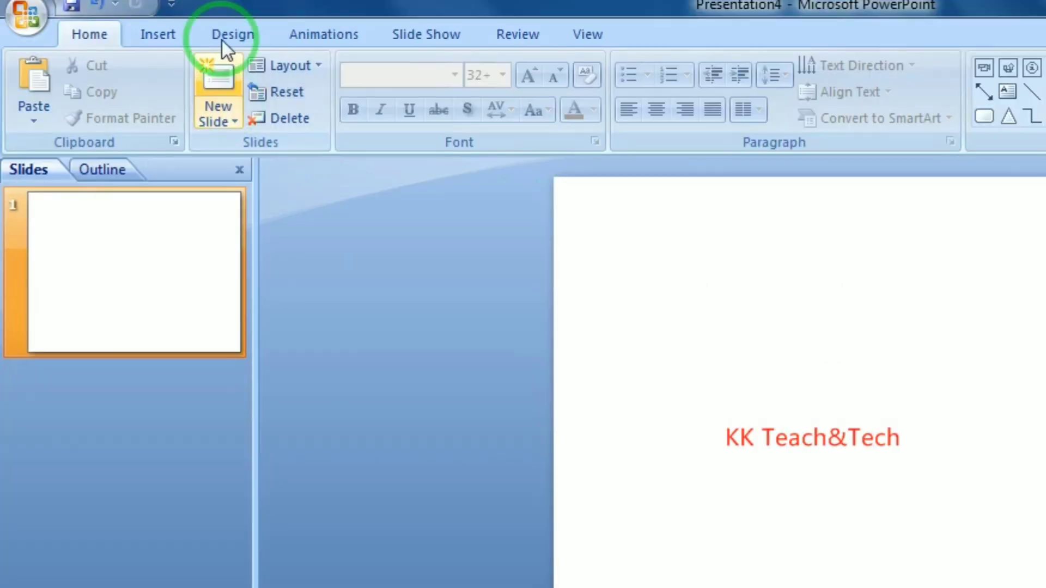
Use Insert > Table > Draw Table to drag a table outline across the right of the slide
left_click(158, 34)
left_click(37, 116)
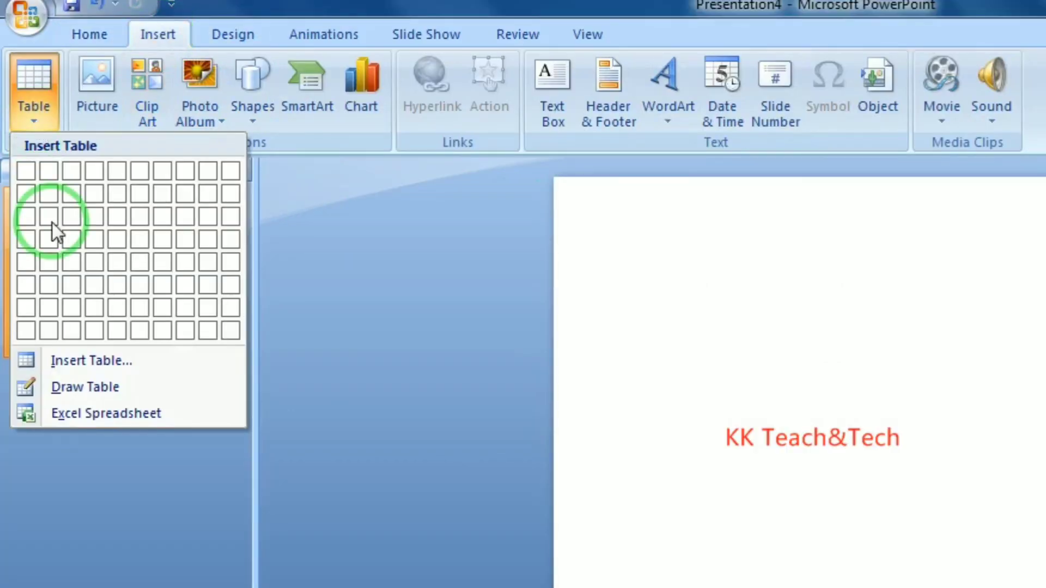
left_click(217, 395)
mouse_move(629, 229)
left_mouse_down()
mouse_move(1045, 448)
mouse_move(1045, 492)
left_mouse_up()
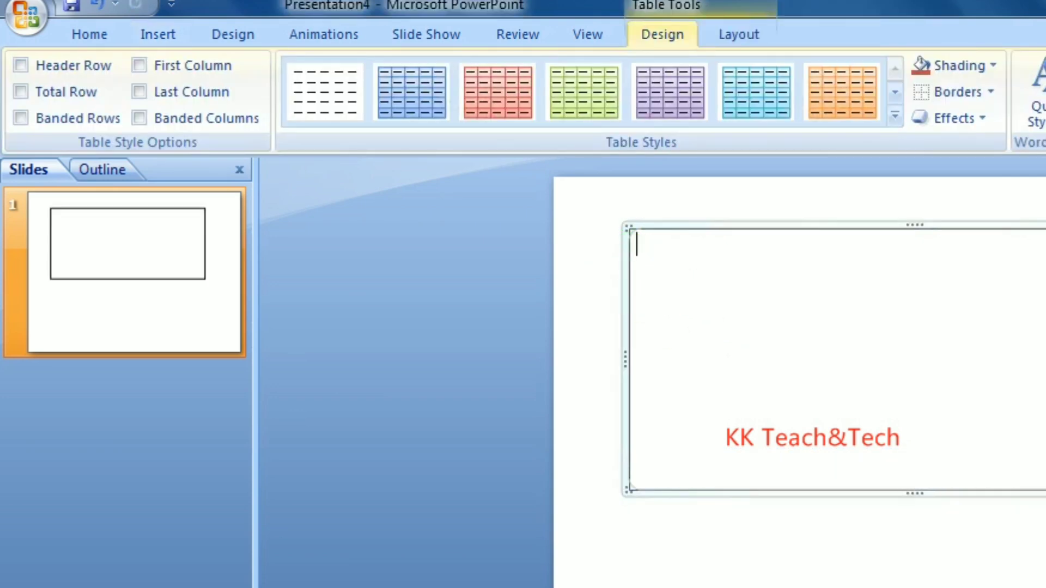
Draw row and column borders inside the table to create an irregular grid of cells
left_click(143, 29)
left_click(33, 103)
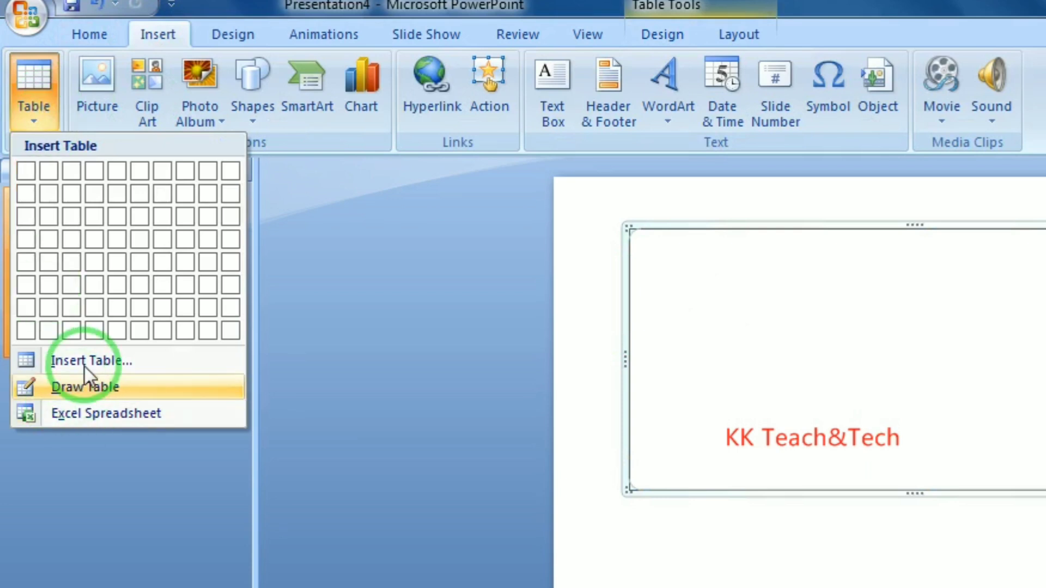
left_click(86, 387)
left_click_drag(648, 294, 1034, 308)
left_click_drag(749, 296, 751, 436)
mouse_move(957, 232)
left_mouse_down()
mouse_move(957, 375)
mouse_move(957, 354)
left_mouse_up()
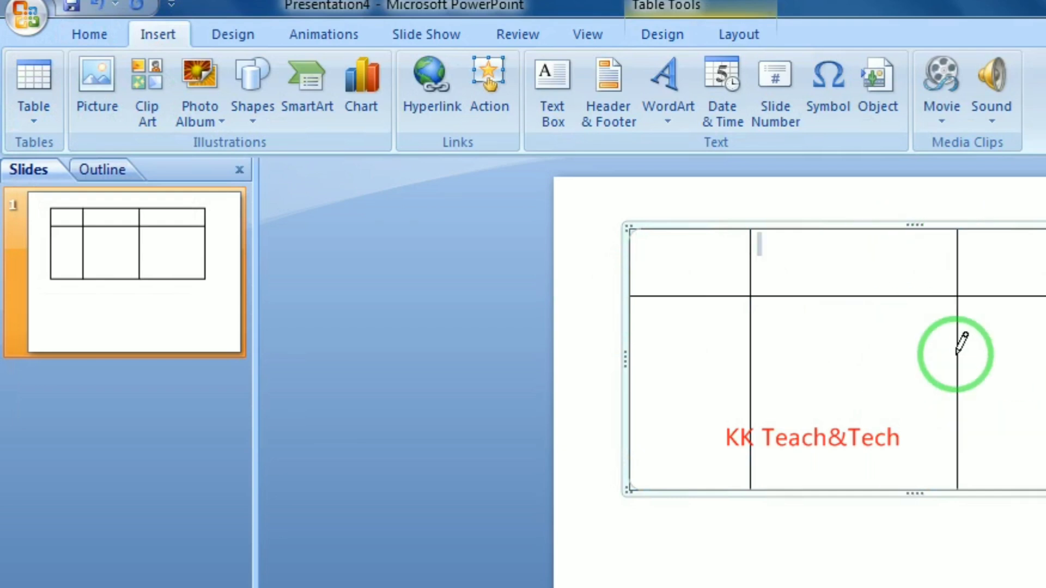
mouse_move(754, 361)
left_mouse_down()
mouse_move(863, 364)
mouse_move(853, 488)
left_mouse_up()
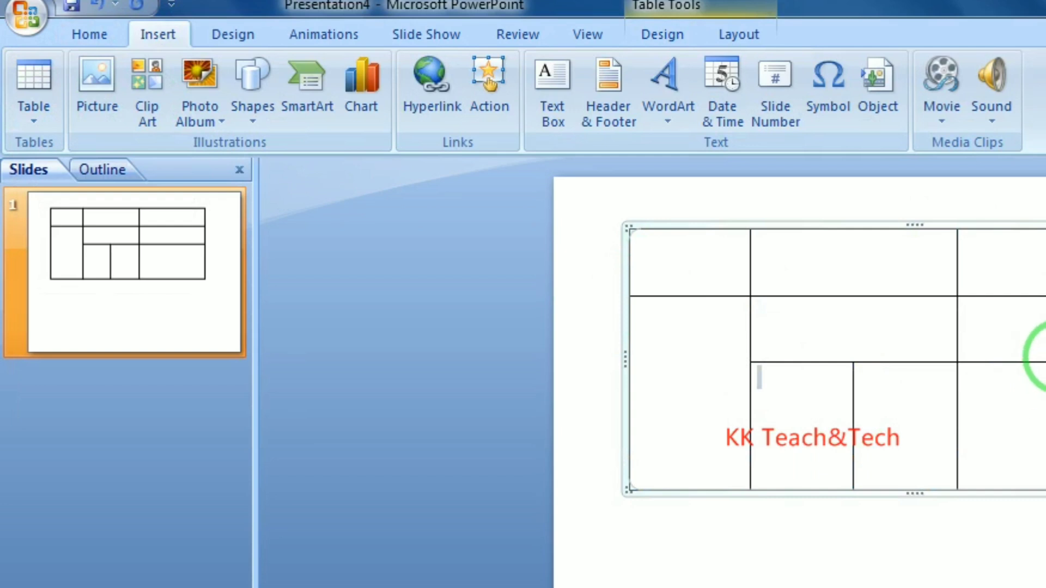
left_click_drag(1043, 422, 1043, 480)
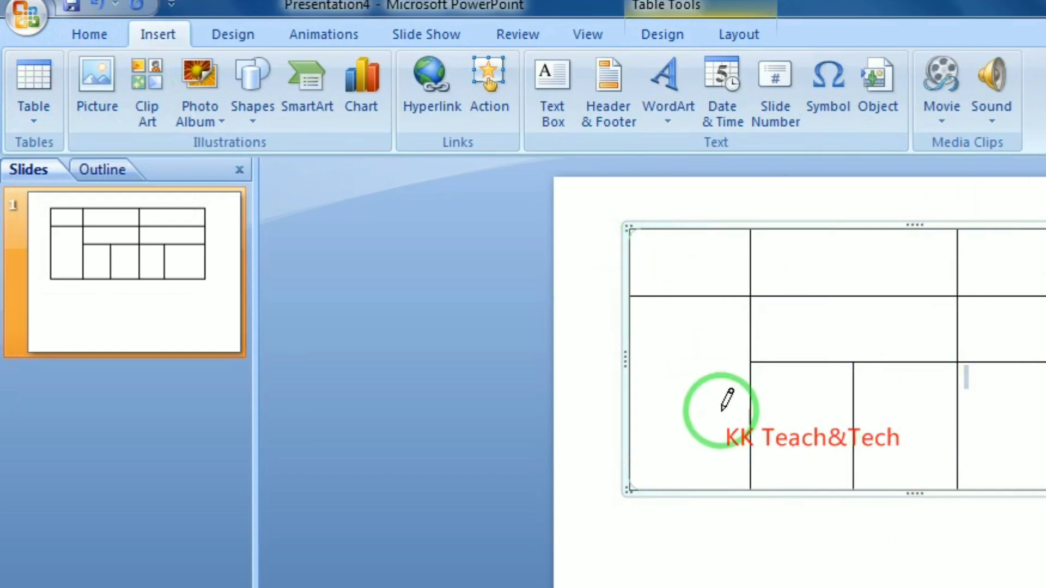
Type RTERT and EERTRET into the top cells, then move and shrink the table
left_click(688, 270)
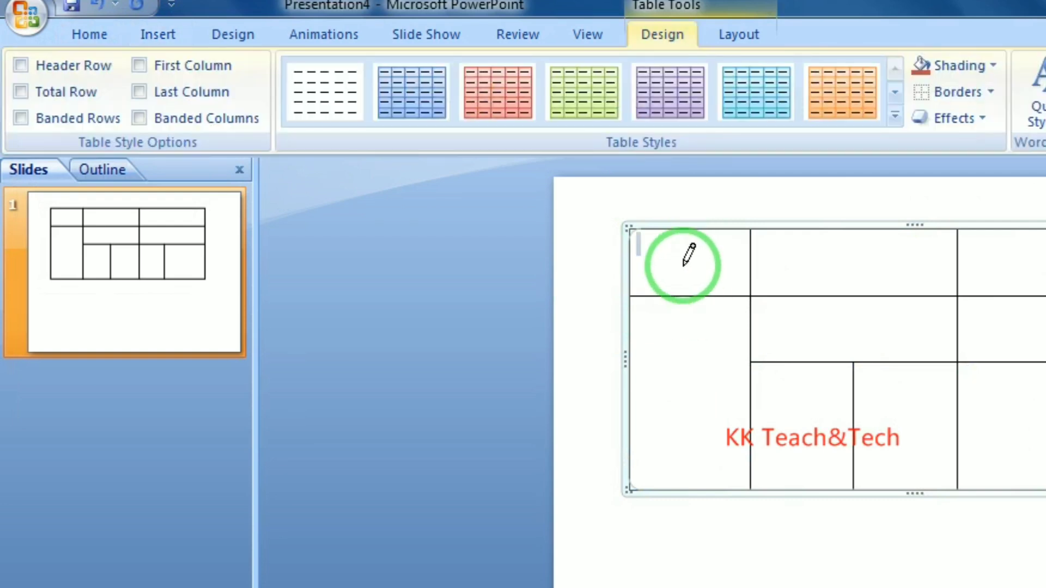
type("RTERT")
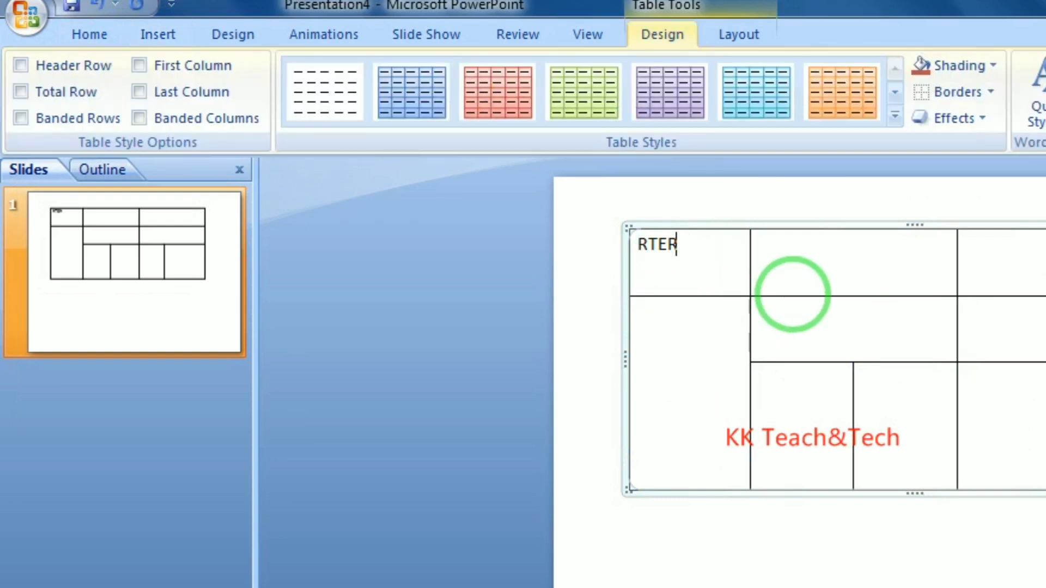
left_click(815, 251)
type("EE")
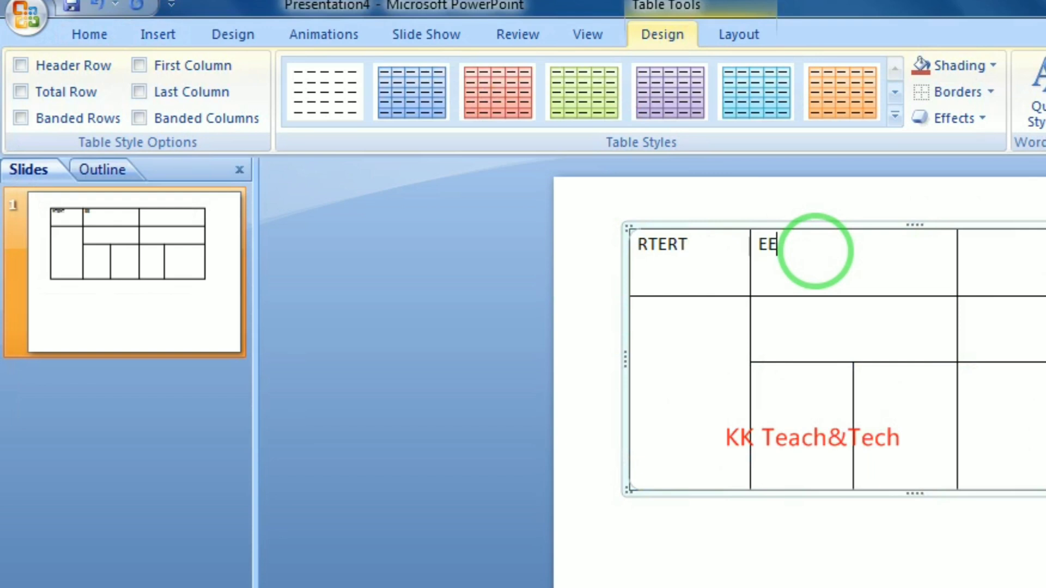
type("RTRET")
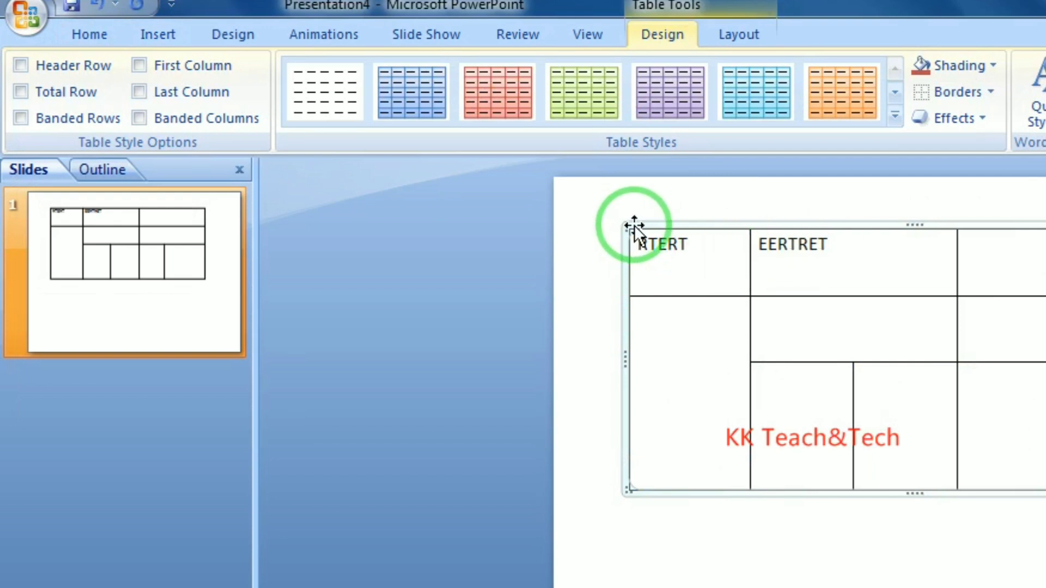
left_click_drag(728, 224, 740, 292)
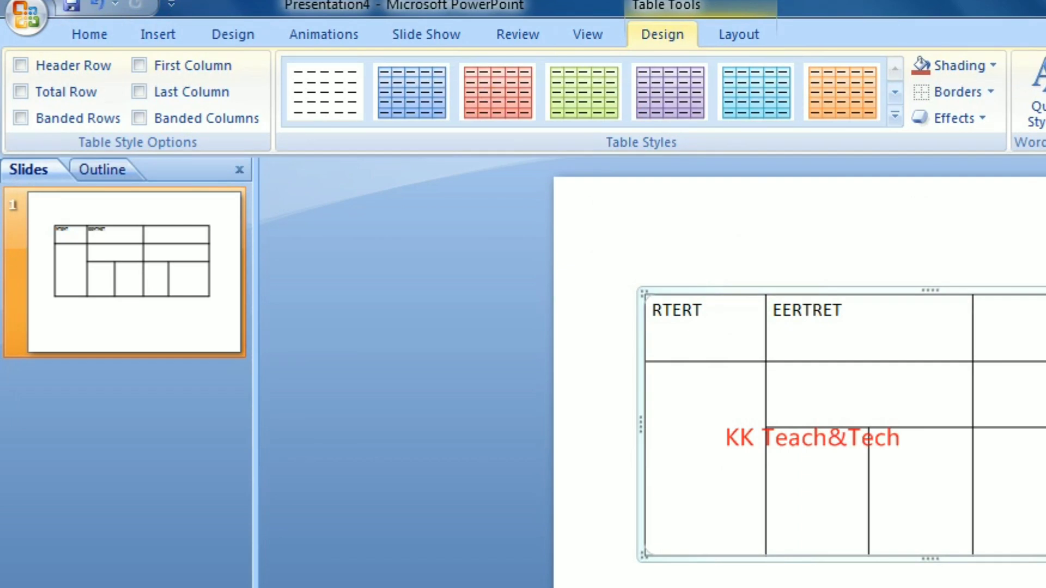
left_click_drag(1045, 587, 1045, 522)
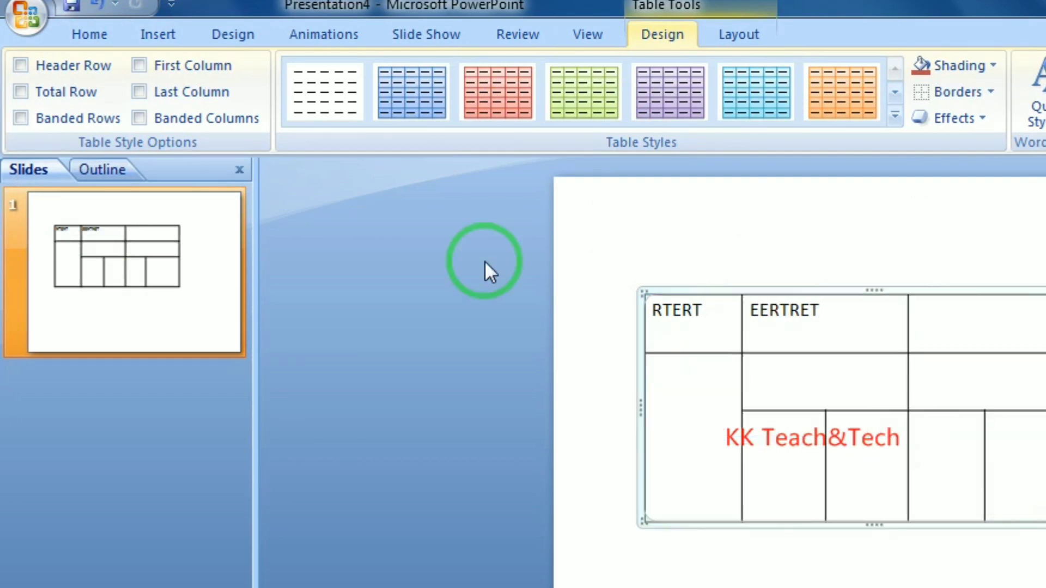
Delete the entire table from the Table Layout tab, leaving the slide blank
left_click(720, 342)
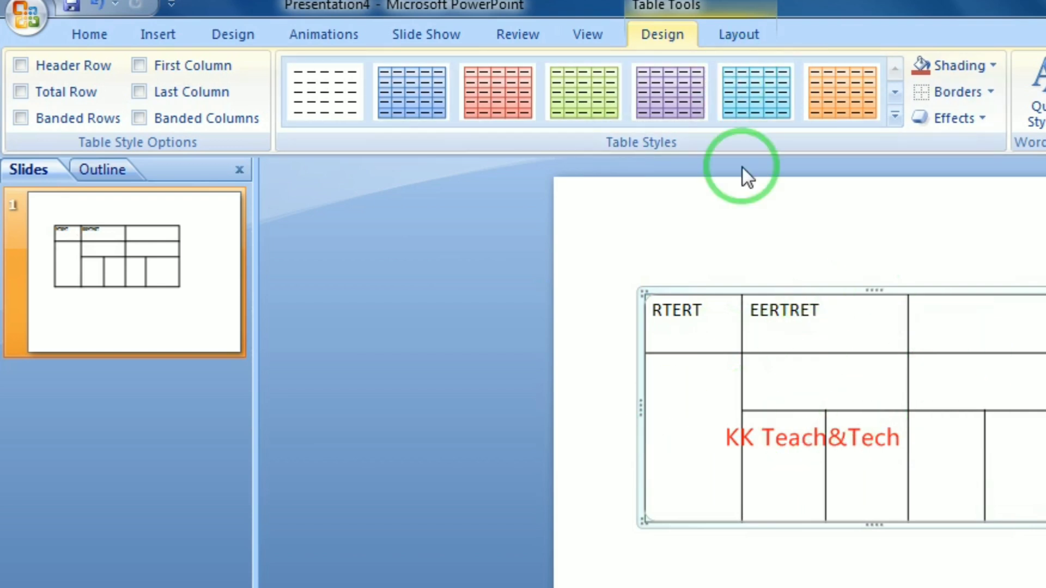
left_click(736, 36)
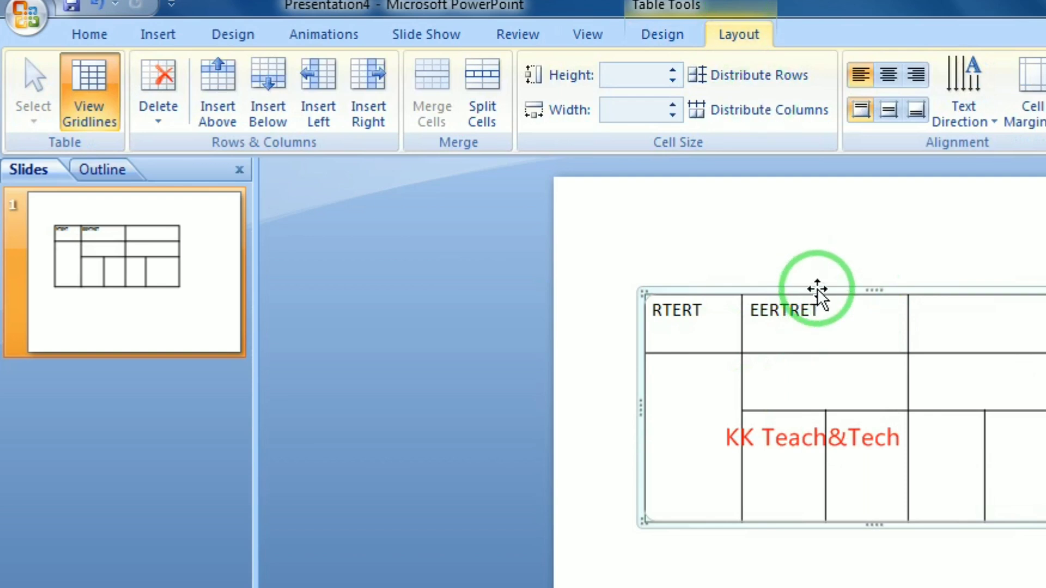
left_click(817, 290)
key("Delete")
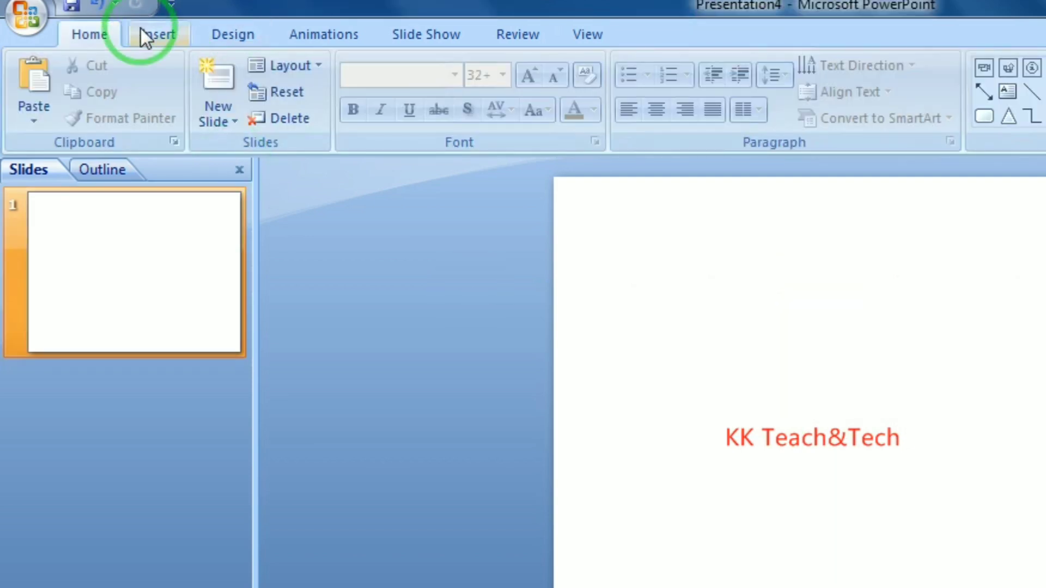
From Insert > Table, try the Excel Spreadsheet option, then reopen the Table choices
left_click(141, 30)
left_click(24, 126)
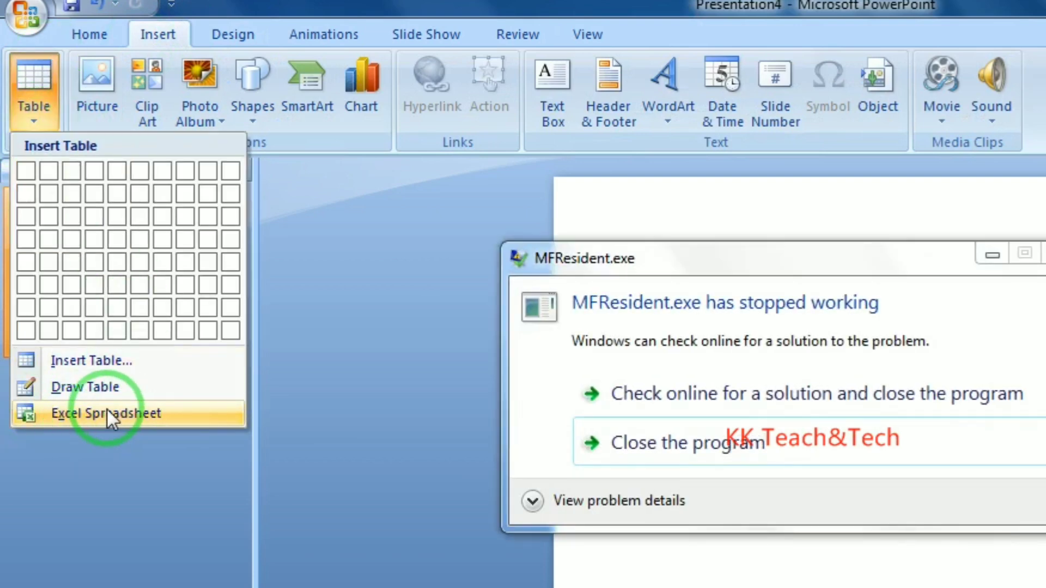
left_click(102, 408)
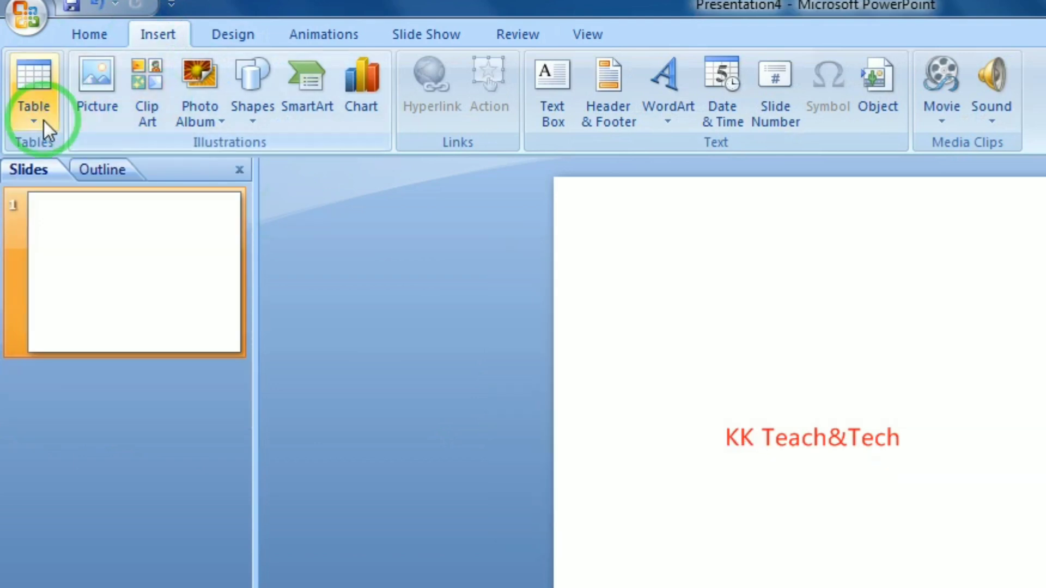
left_click(42, 119)
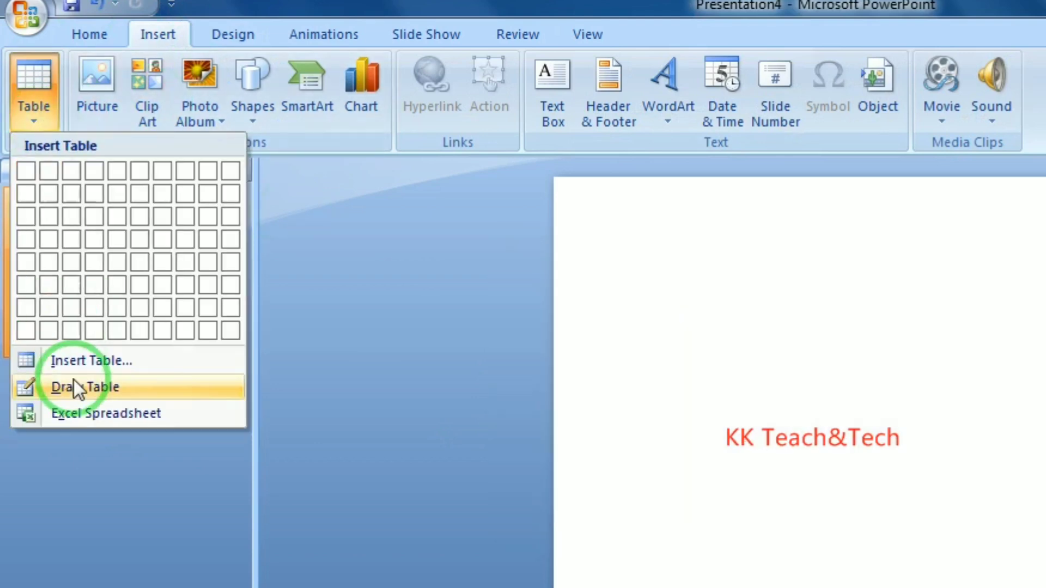
Embed an Excel spreadsheet and enlarge it to show columns A–I and rows 1–13
left_click(67, 414)
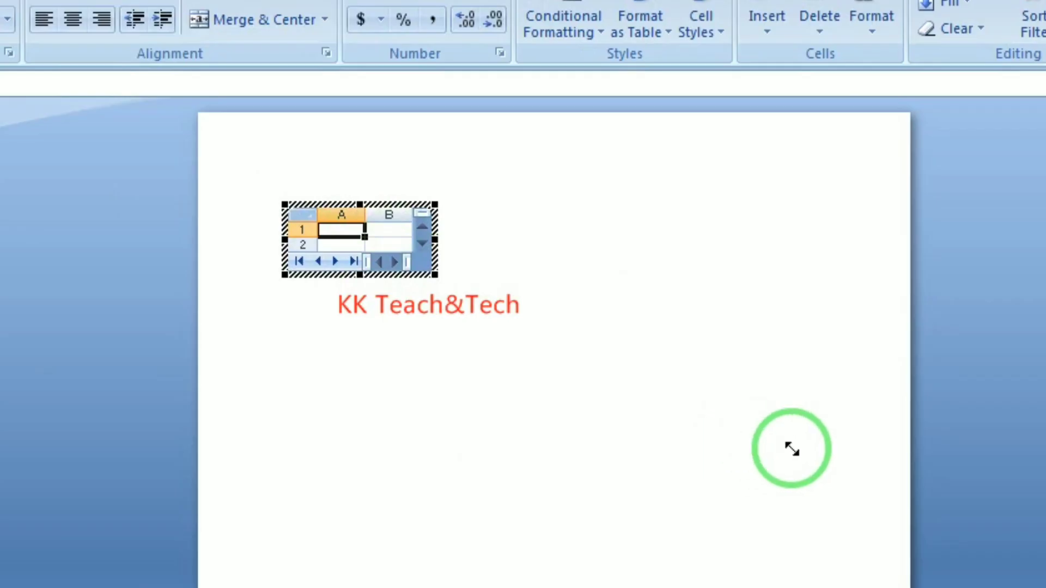
left_click_drag(792, 449, 792, 450)
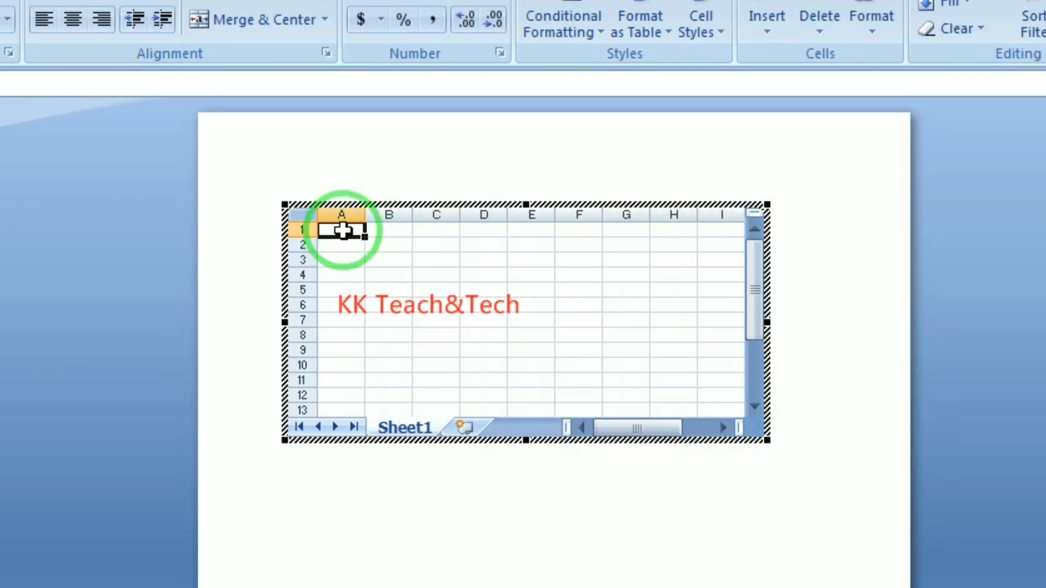
Enter ETE, SEFESDF, SFSDF, FSDF and SDSF across row 1, tabbing between cells and finishing with Enter
type("ETE")
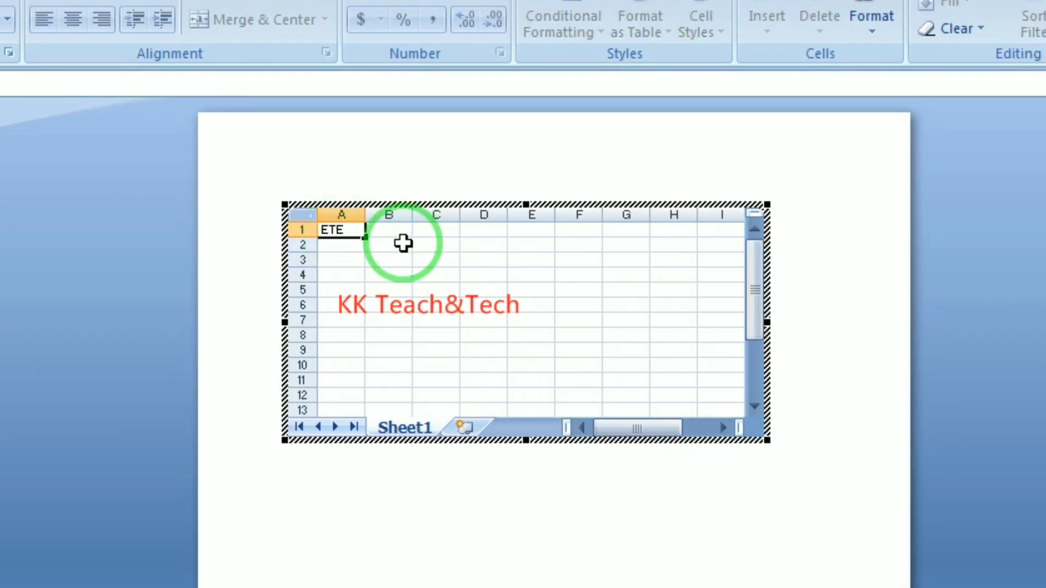
key("Tab")
type("SEF")
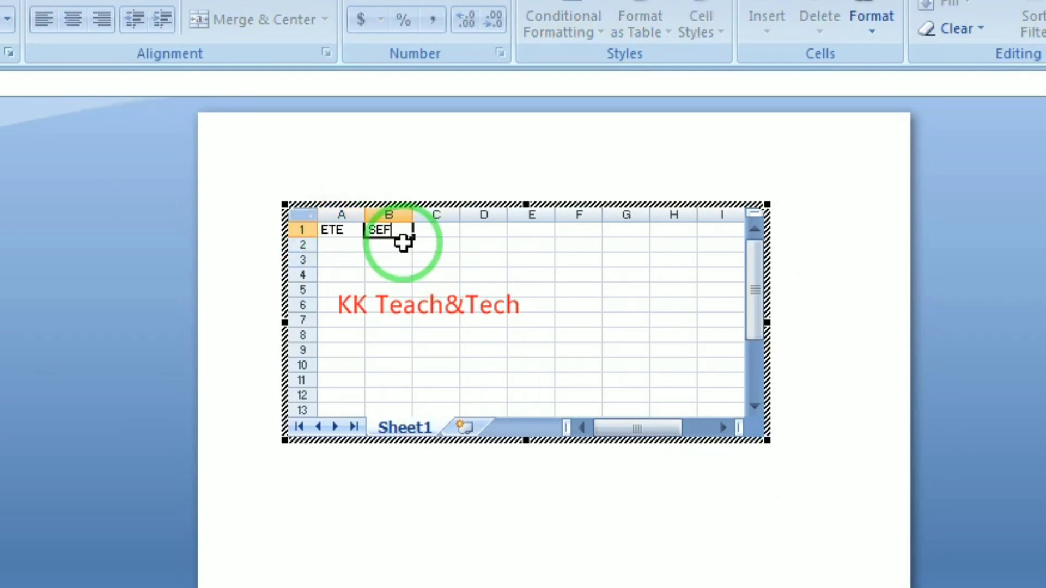
key("Tab")
type("SFSDF")
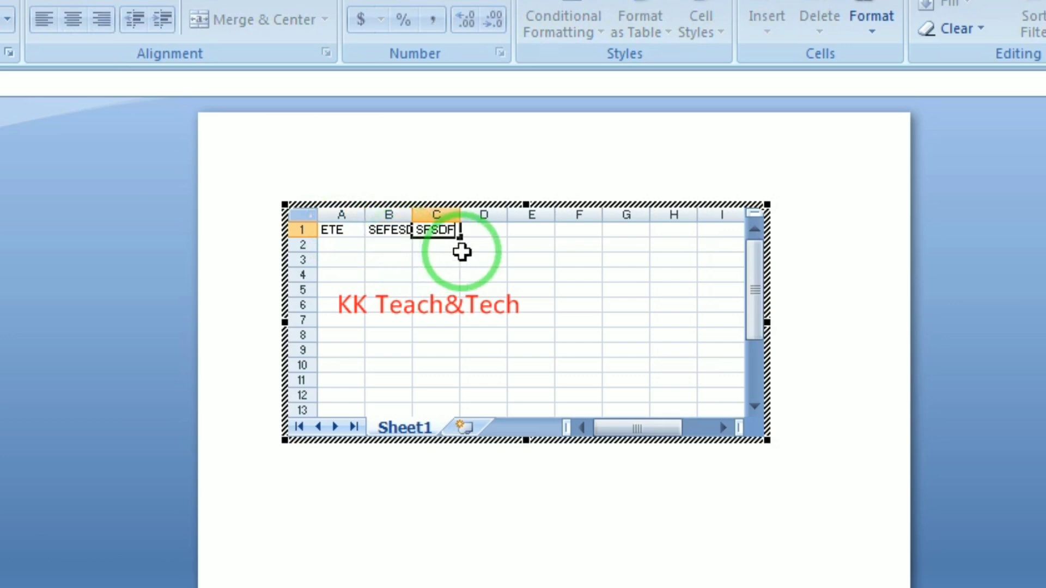
key("Tab")
type("FSDF")
key("Tab")
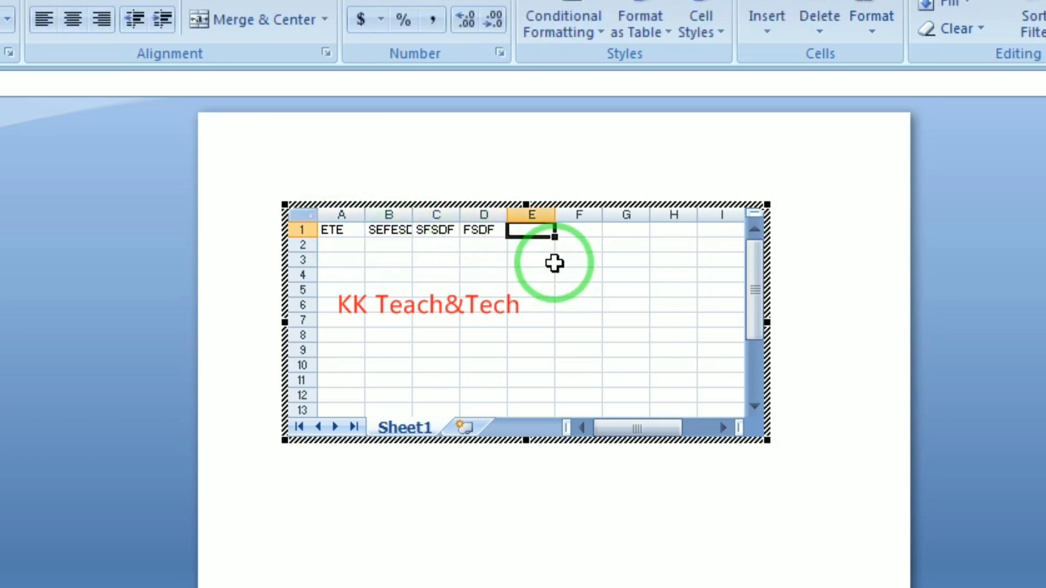
type("SDSF")
key("Return")
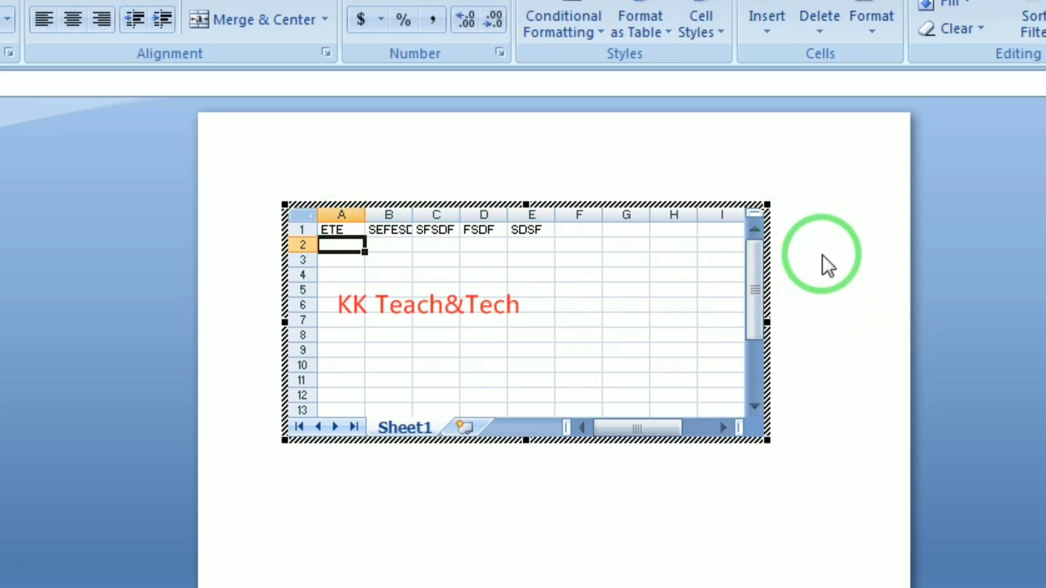
Leave the embedded spreadsheet, move it, and delete it so the slide is blank again
left_click(868, 327)
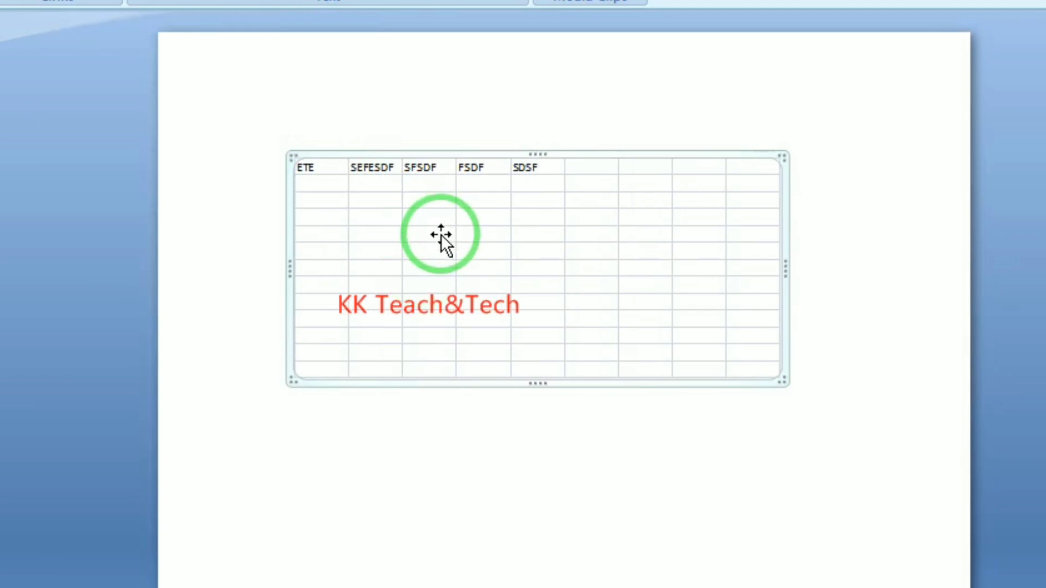
left_click_drag(441, 234, 407, 278)
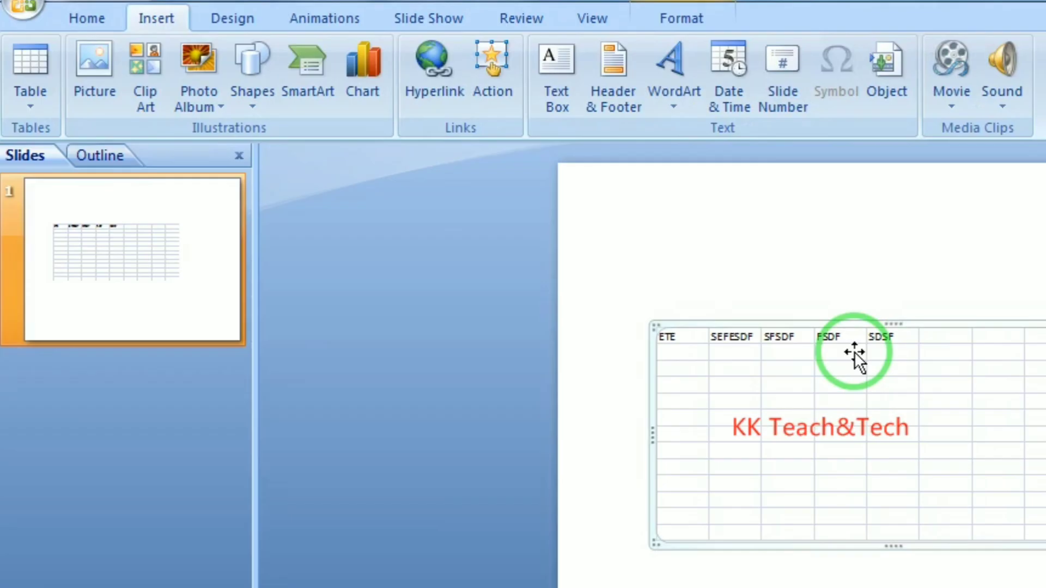
key("Delete")
left_click(26, 109)
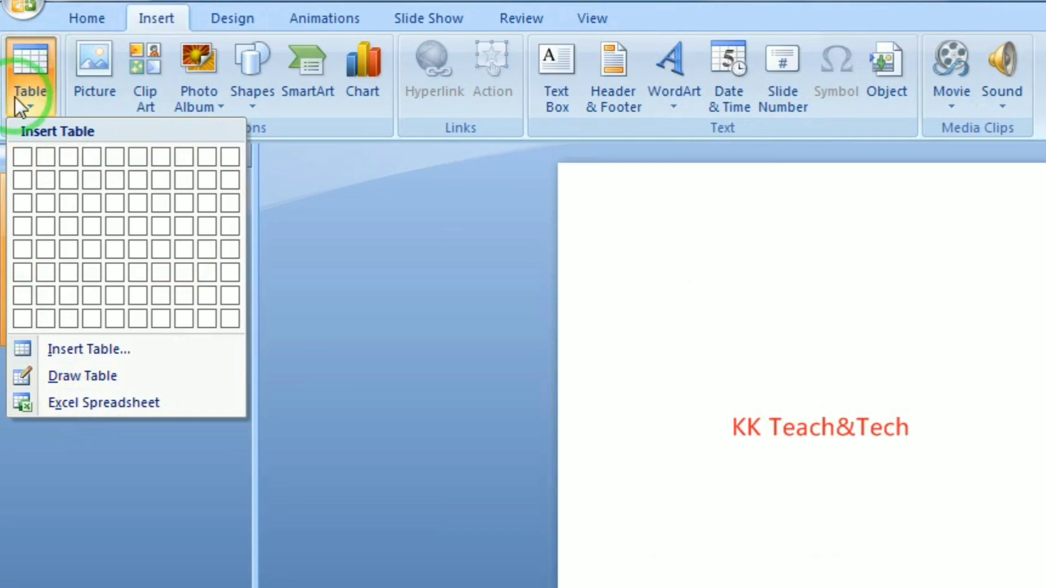
left_click(390, 297)
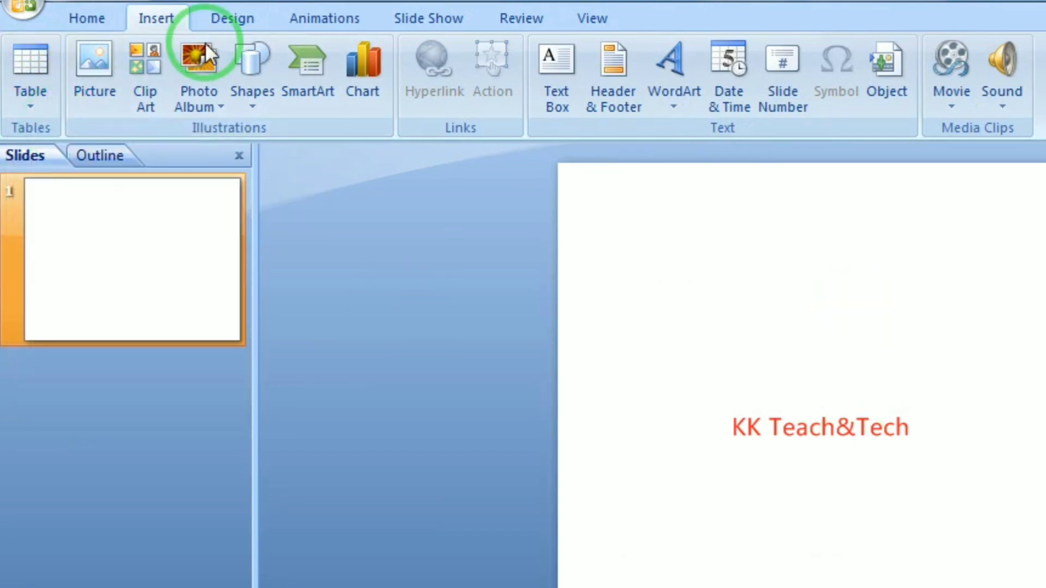
Insert the Penguins sample picture so it fills the slide
left_click(90, 107)
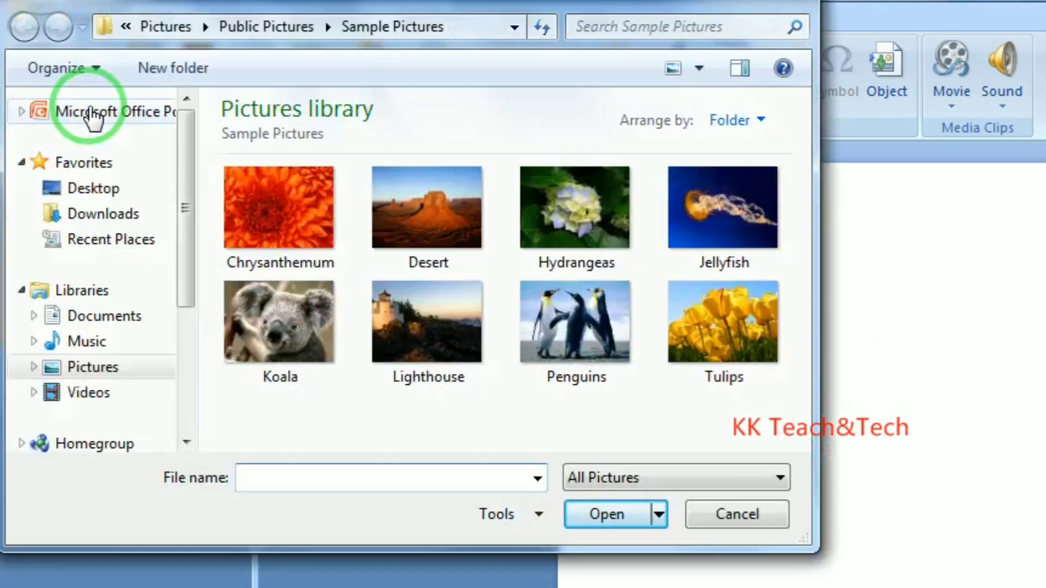
left_click_drag(181, 162, 149, 273)
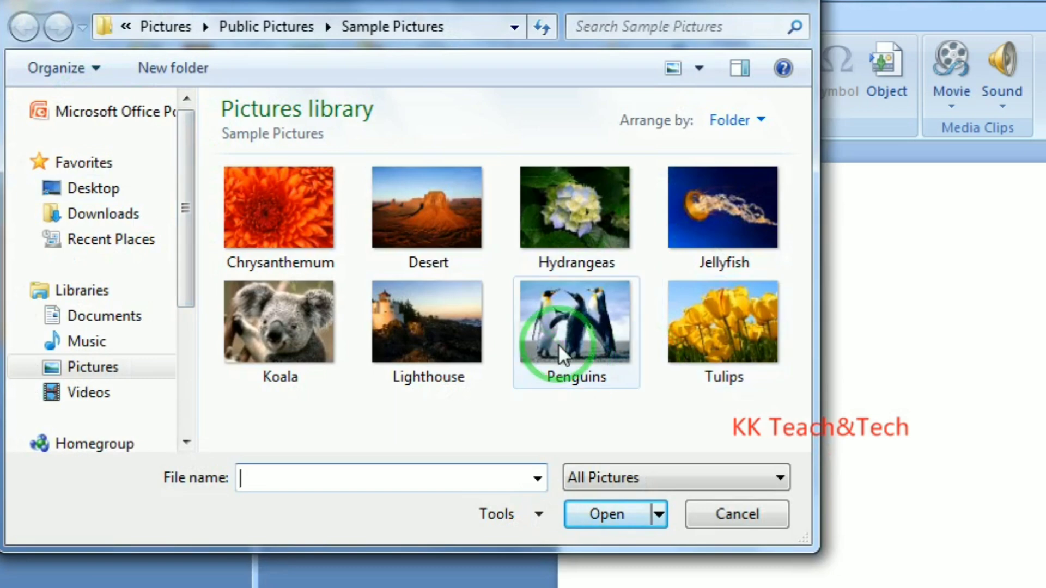
left_click(603, 326)
left_click(610, 517)
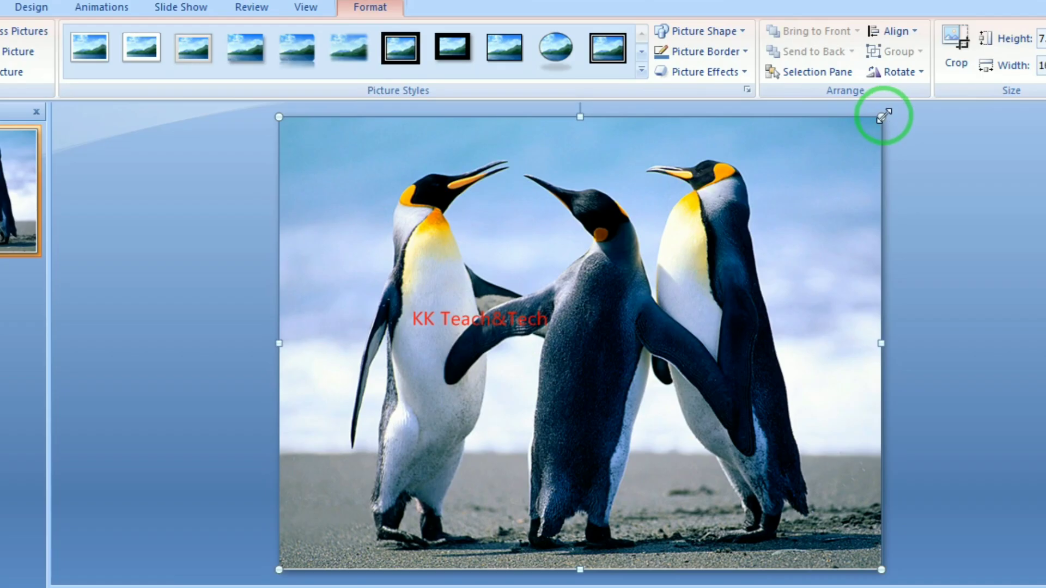
Shrink and re-center the Penguins picture, undoing an attempted rotation
left_click_drag(826, 144, 675, 267)
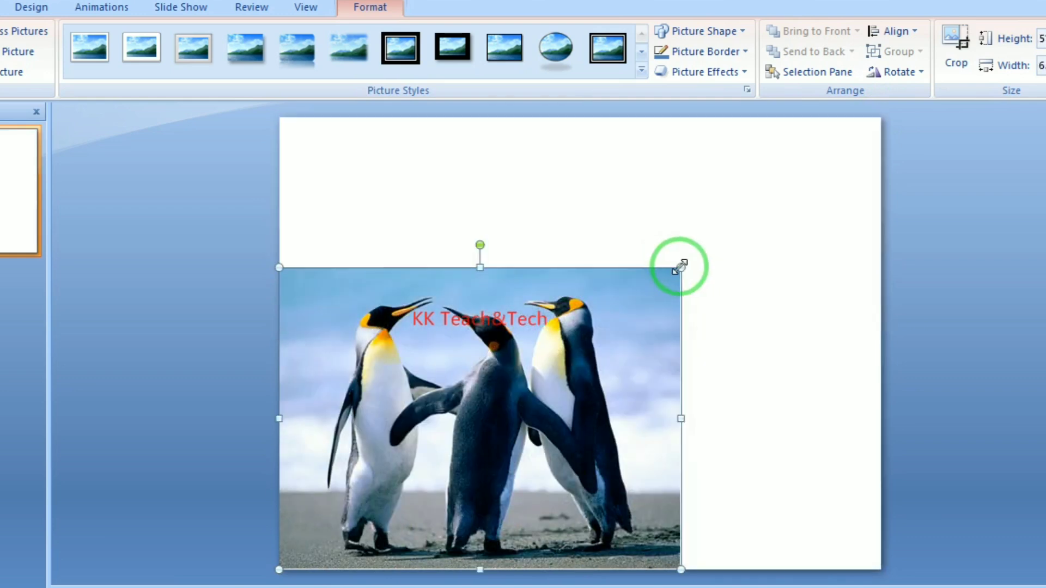
left_click_drag(514, 349, 613, 218)
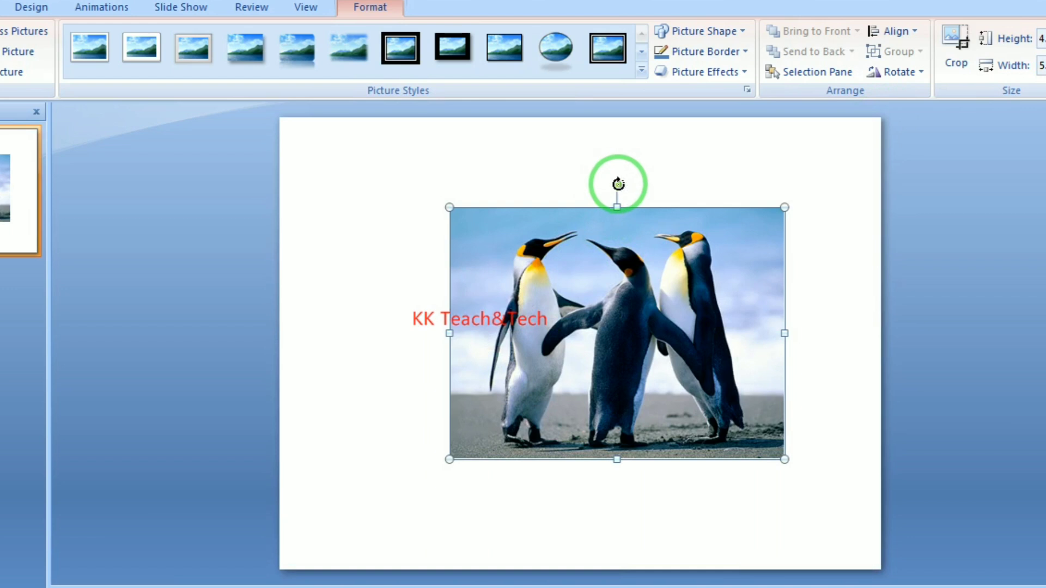
left_click_drag(618, 185, 520, 226)
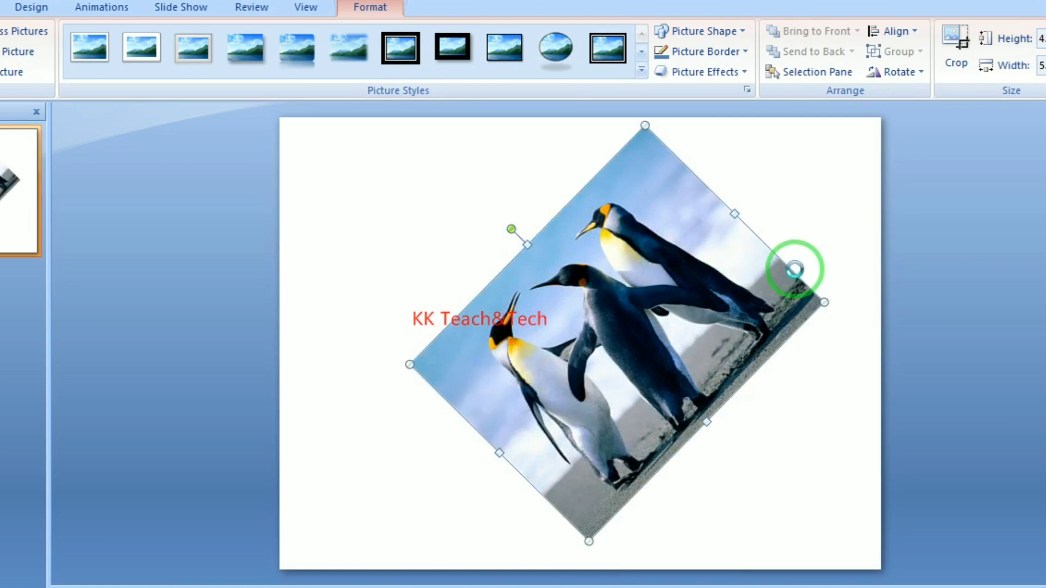
key("ctrl+z")
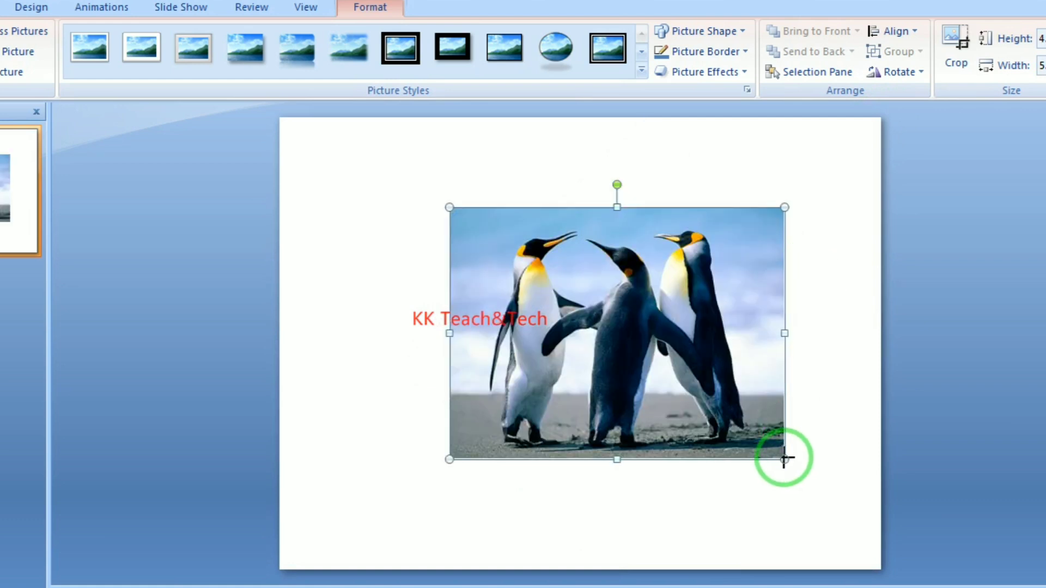
left_click_drag(785, 459, 730, 419)
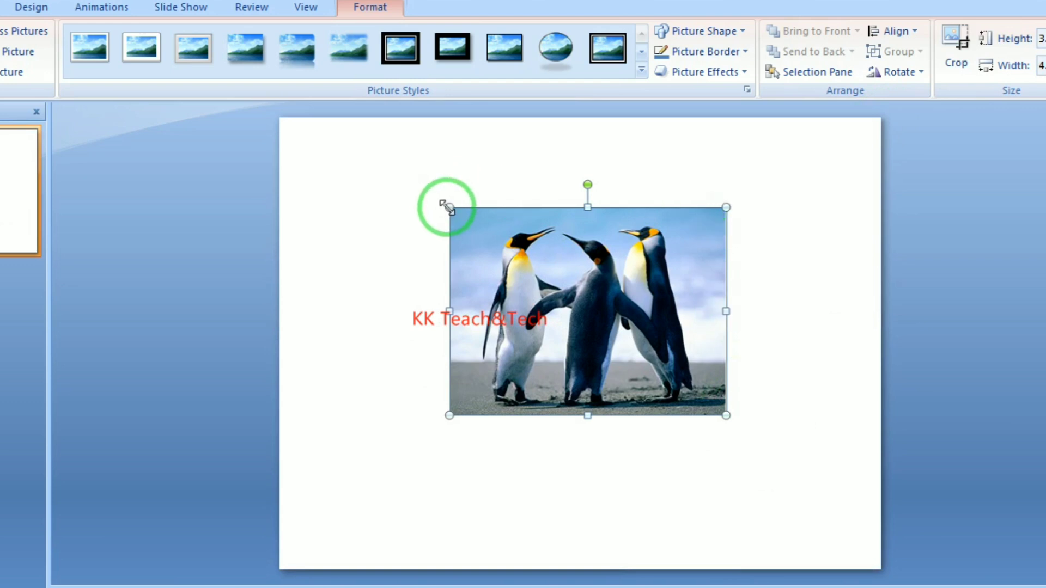
left_click_drag(445, 207, 487, 246)
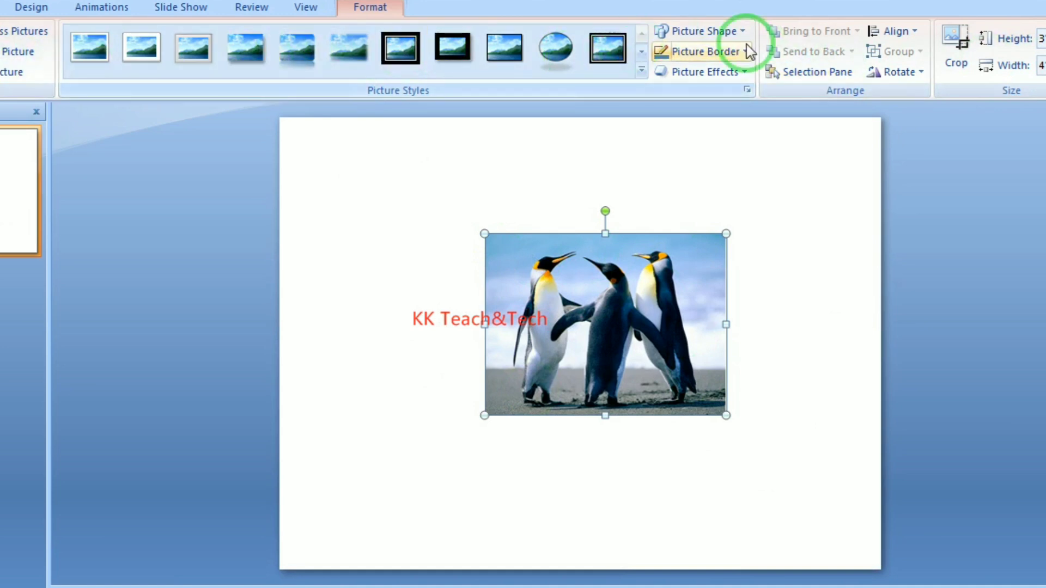
Delete the Penguins picture, leaving the slide blank
left_click(11, 71)
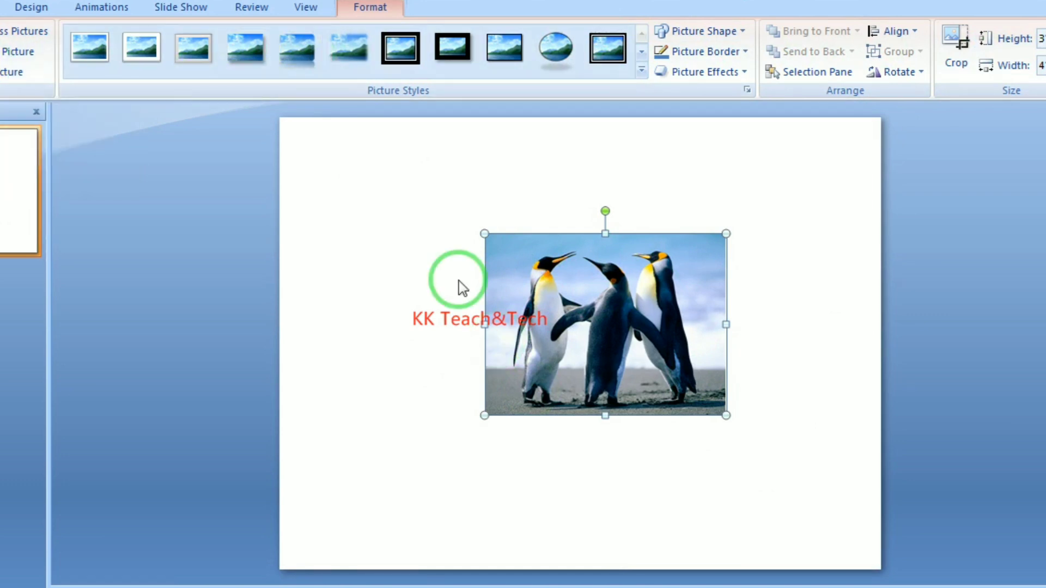
left_click(610, 309)
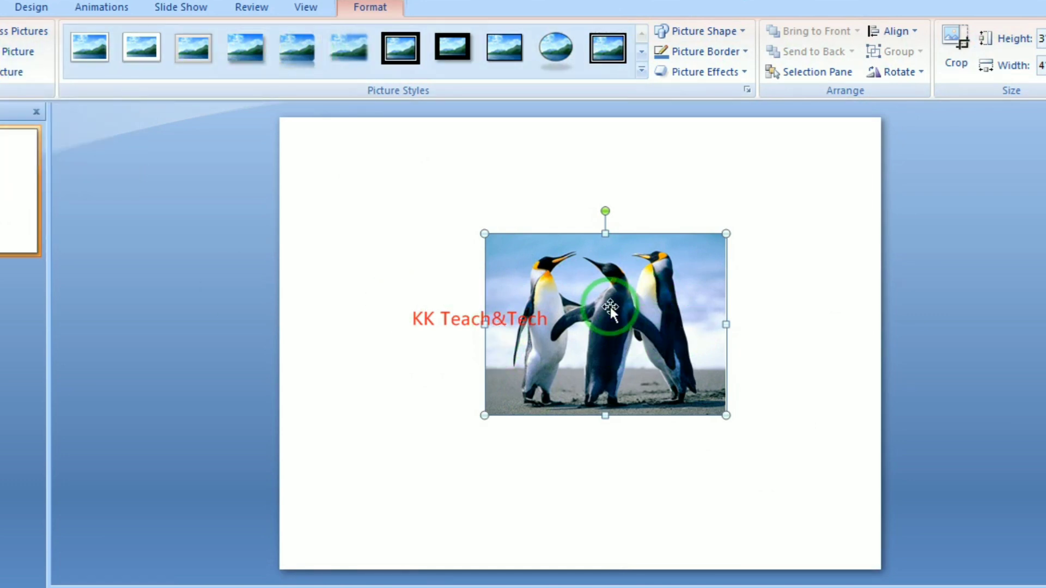
key("Delete")
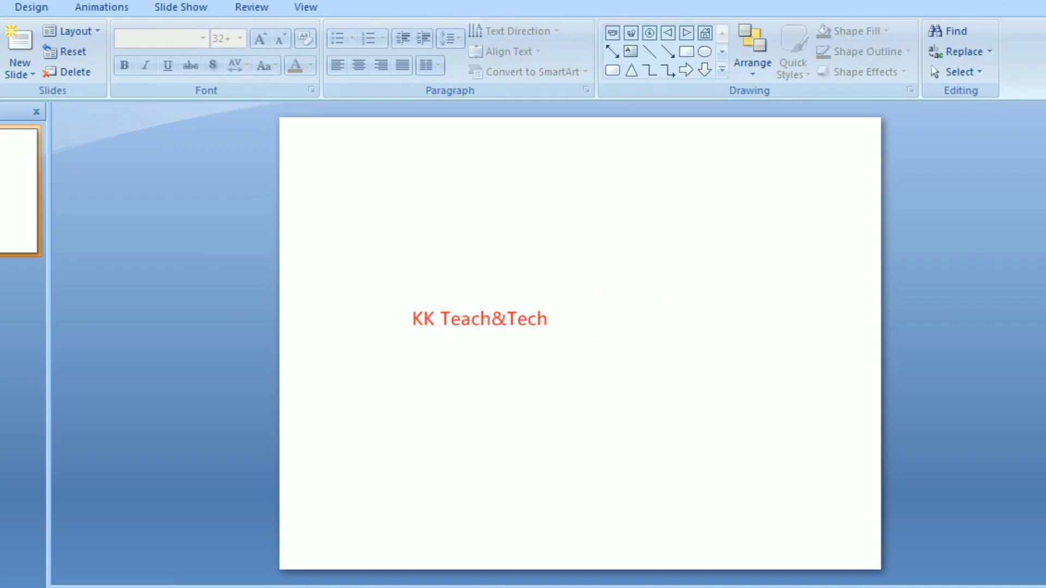
left_click(156, 58)
Run a Clip Art search with results set to All media file types
left_click(77, 145)
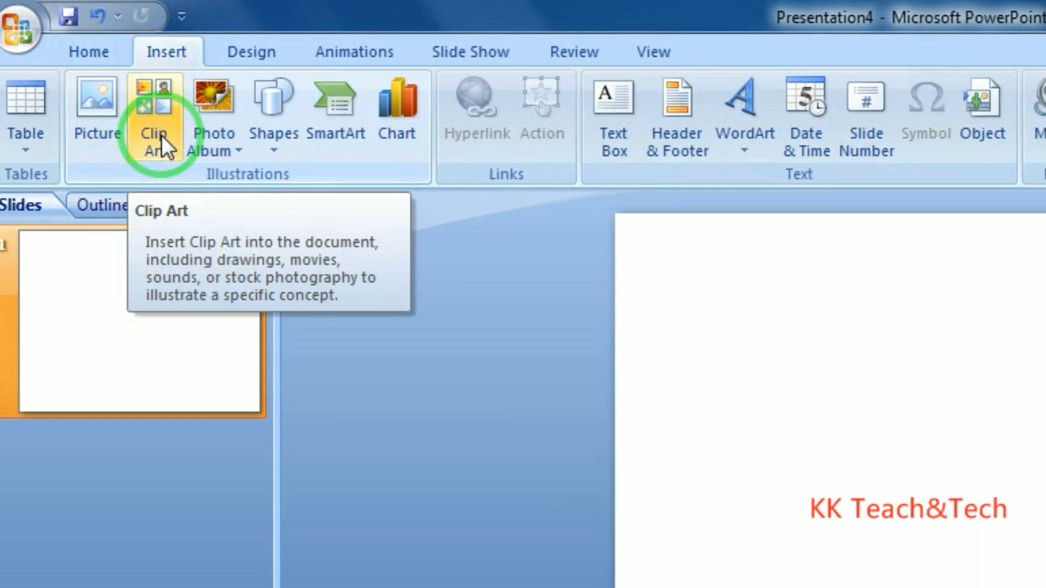
left_click(161, 135)
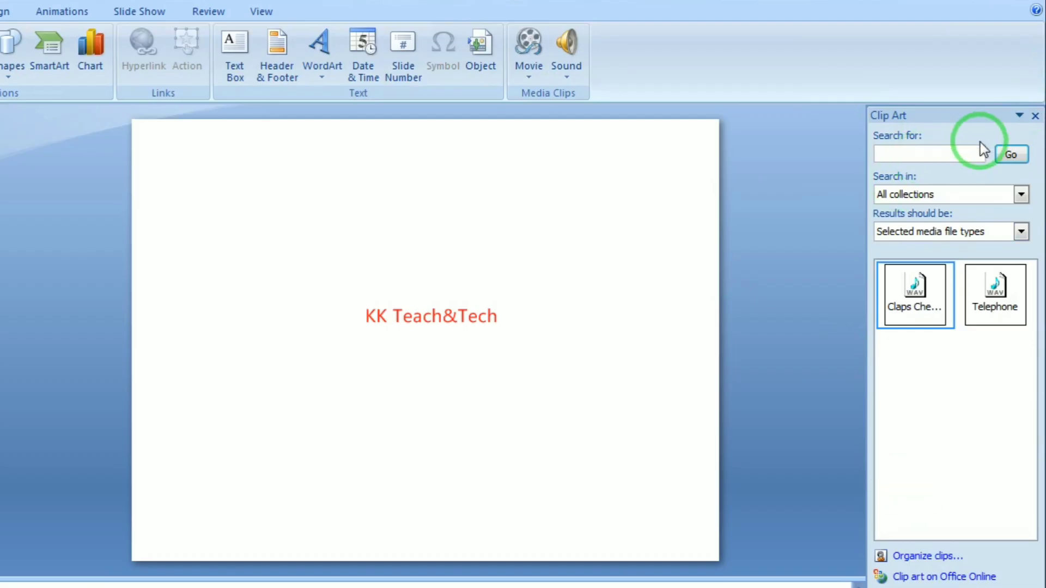
left_click(944, 202)
left_click(1020, 231)
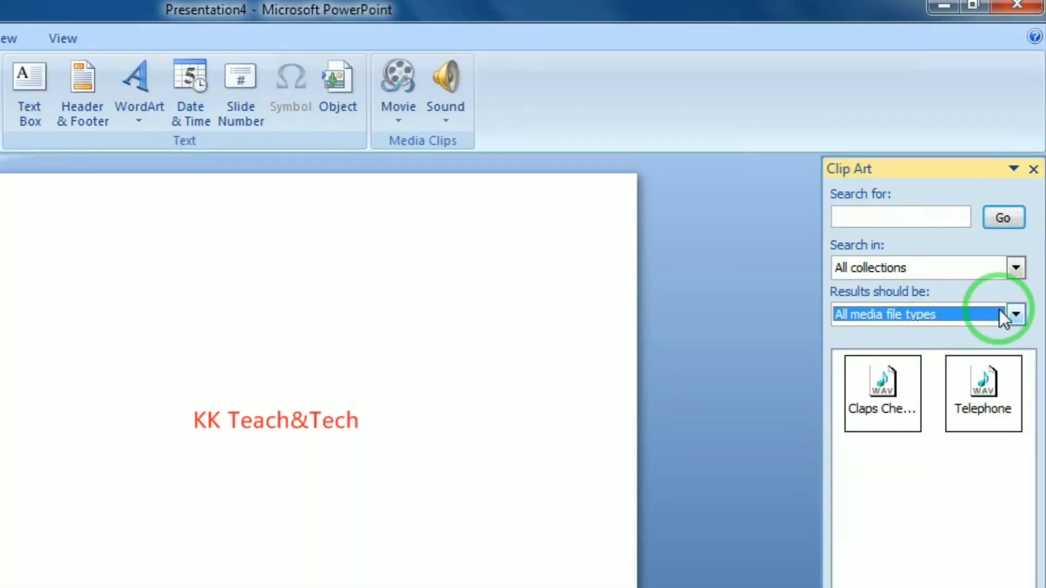
left_click(1015, 315)
left_click(865, 337)
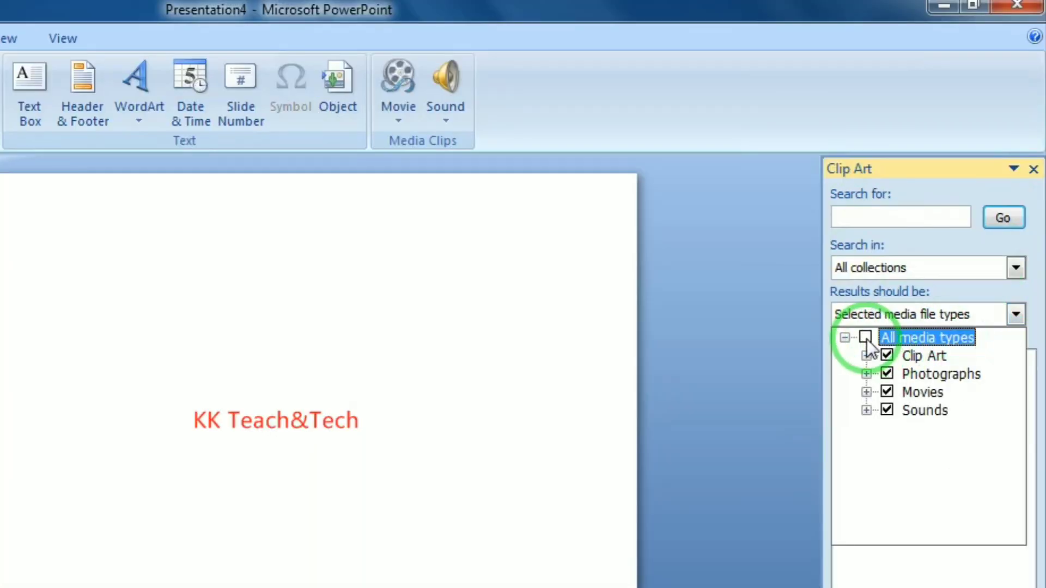
left_click(865, 338)
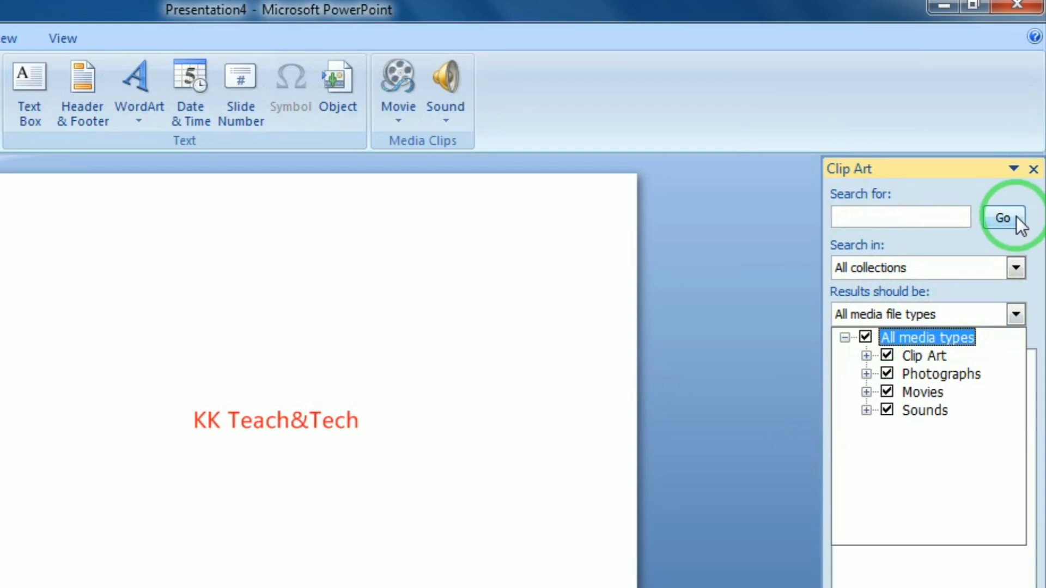
left_click(1010, 218)
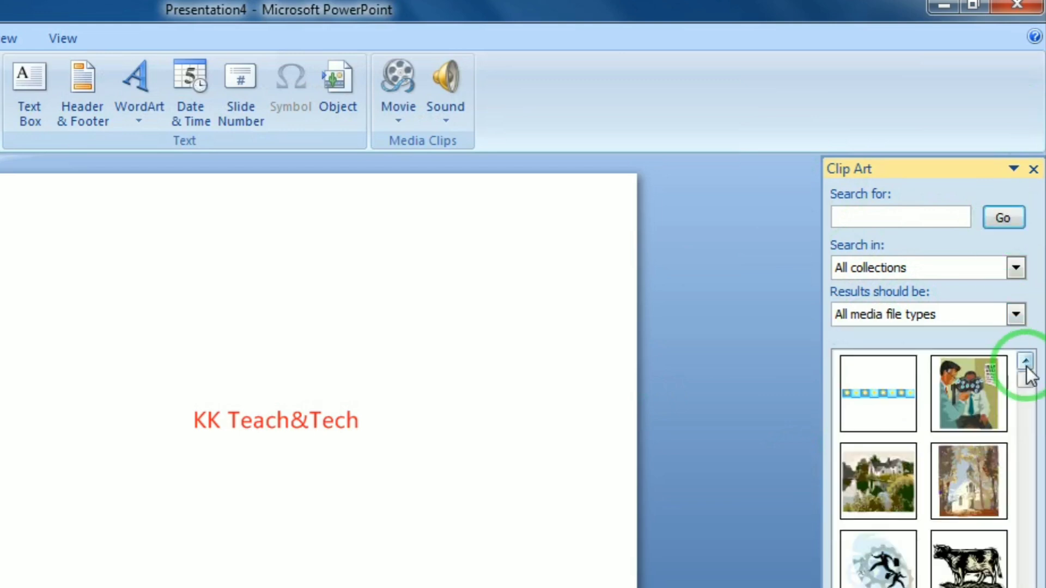
mouse_move(1027, 388)
left_mouse_down()
mouse_move(1023, 464)
mouse_move(1024, 375)
left_mouse_up()
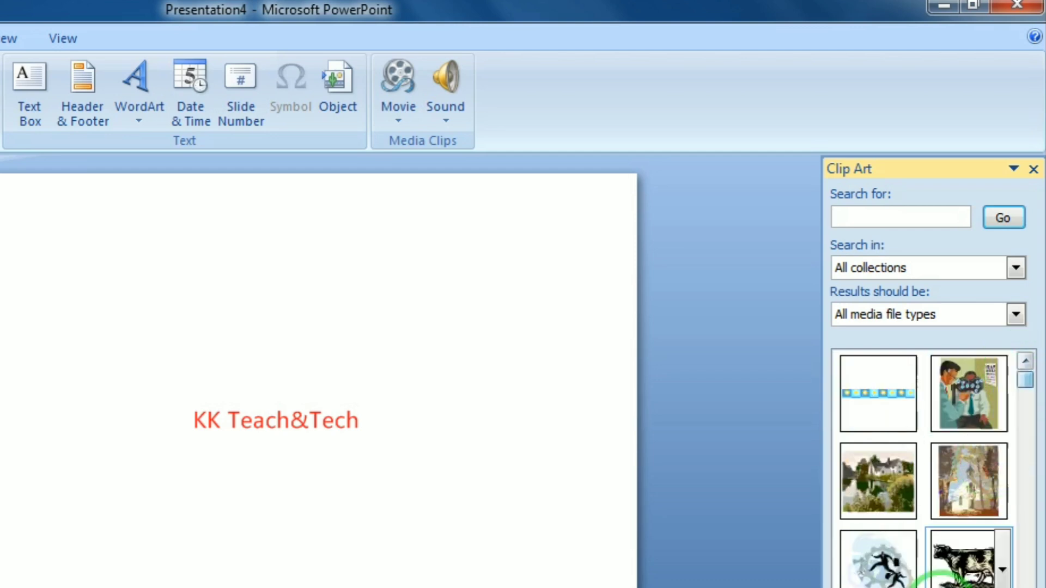
Insert the cow clip art and enlarge it to 2.92" by 4.11"
left_click(961, 564)
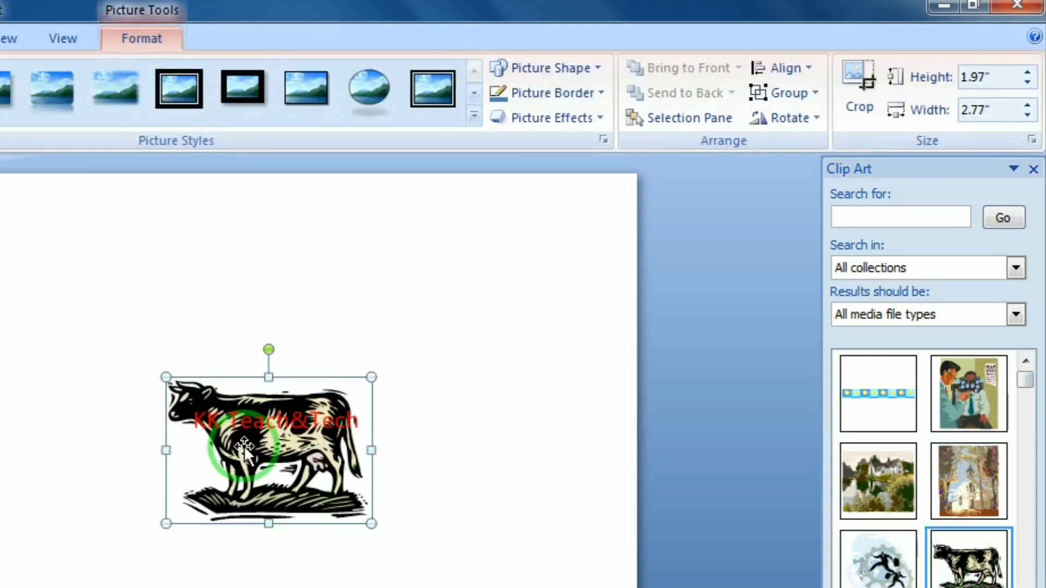
left_click_drag(245, 446, 236, 433)
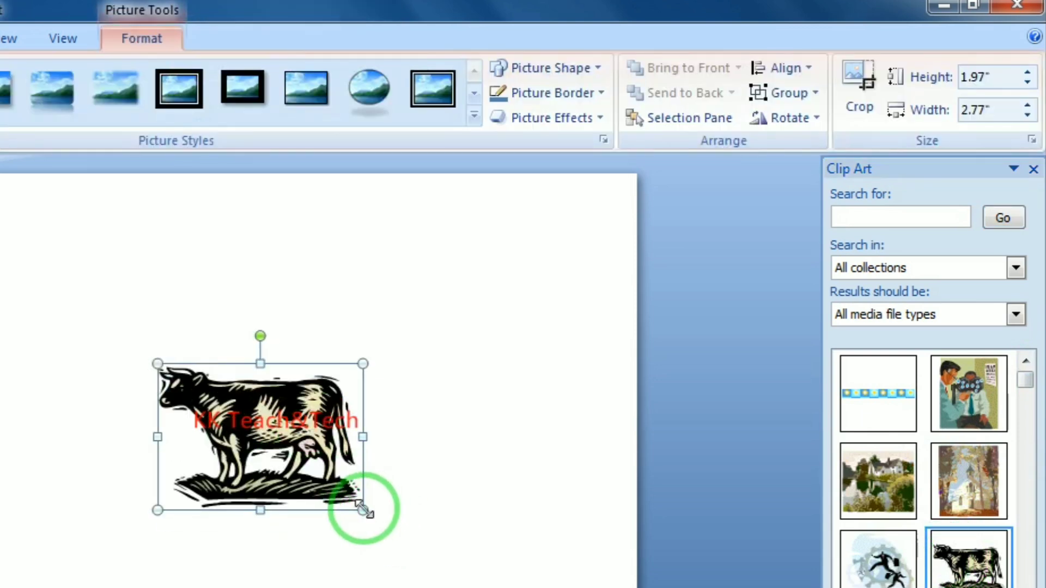
left_click_drag(363, 511, 460, 579)
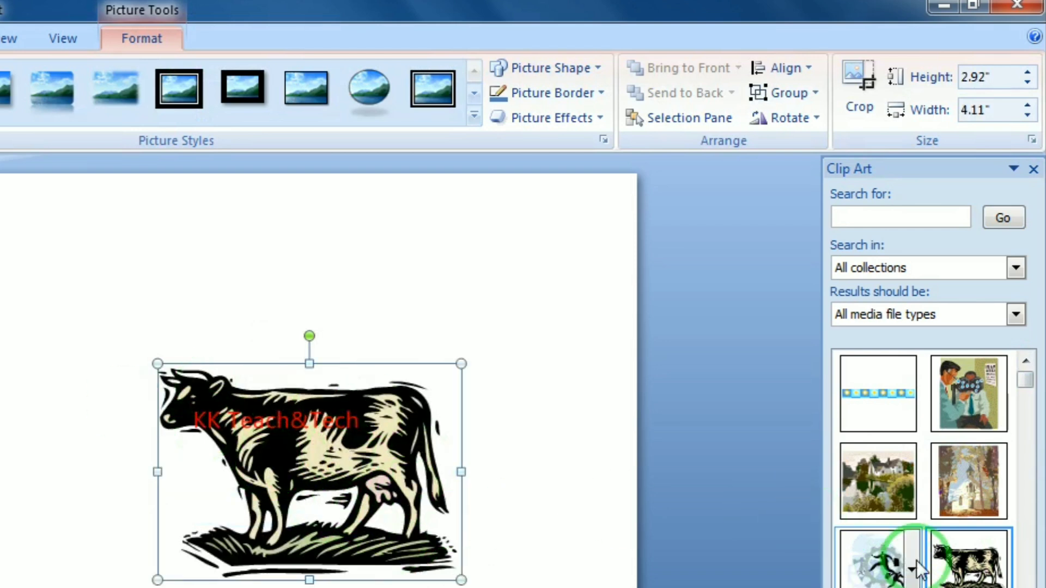
left_click_drag(1027, 376, 817, 553)
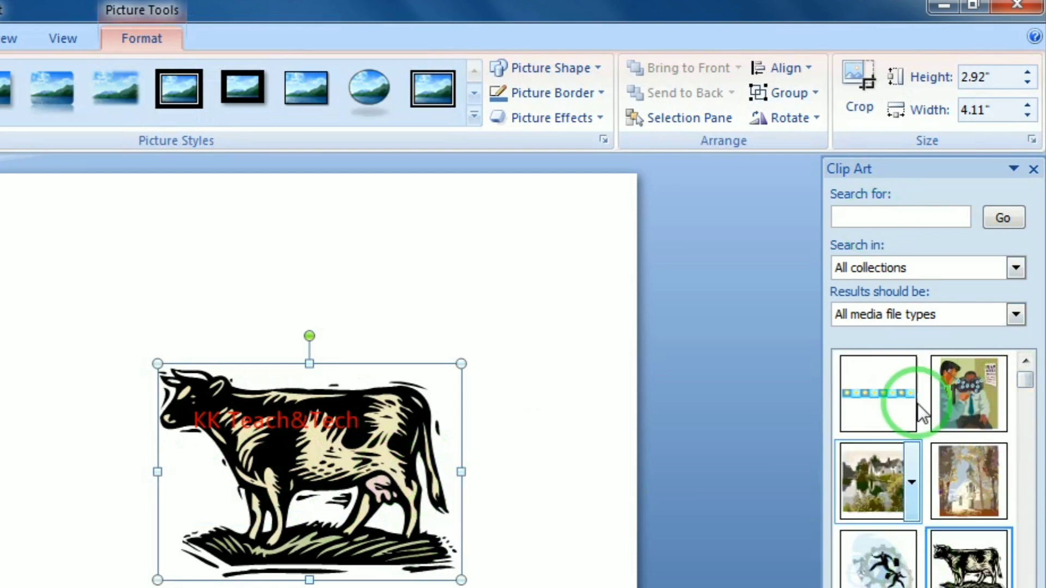
left_click(909, 266)
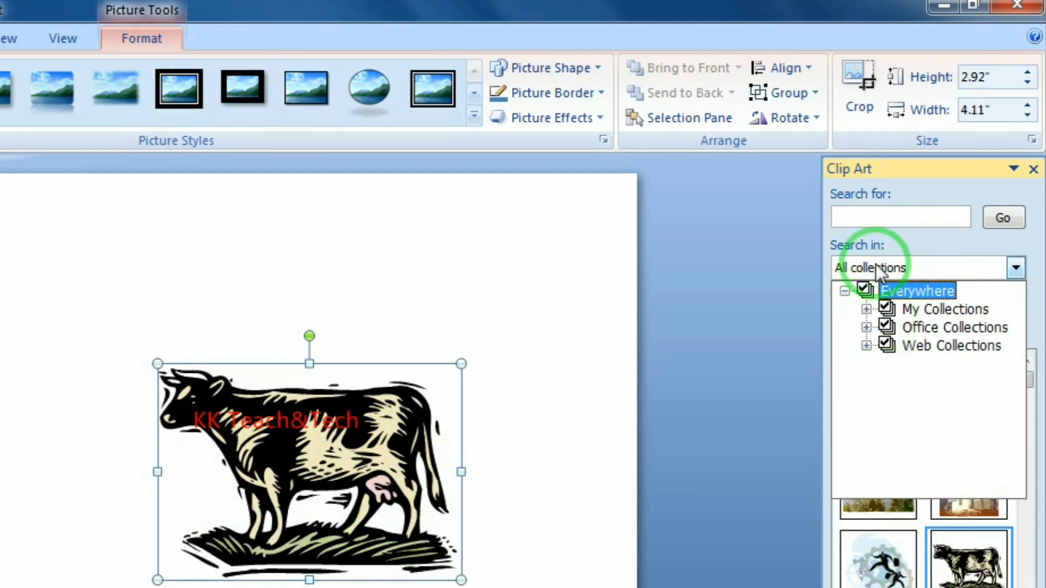
Search clip art for COMPUTER, insert the woman-at-computer image top-left, enlarge it to 2.58"
left_click(882, 215)
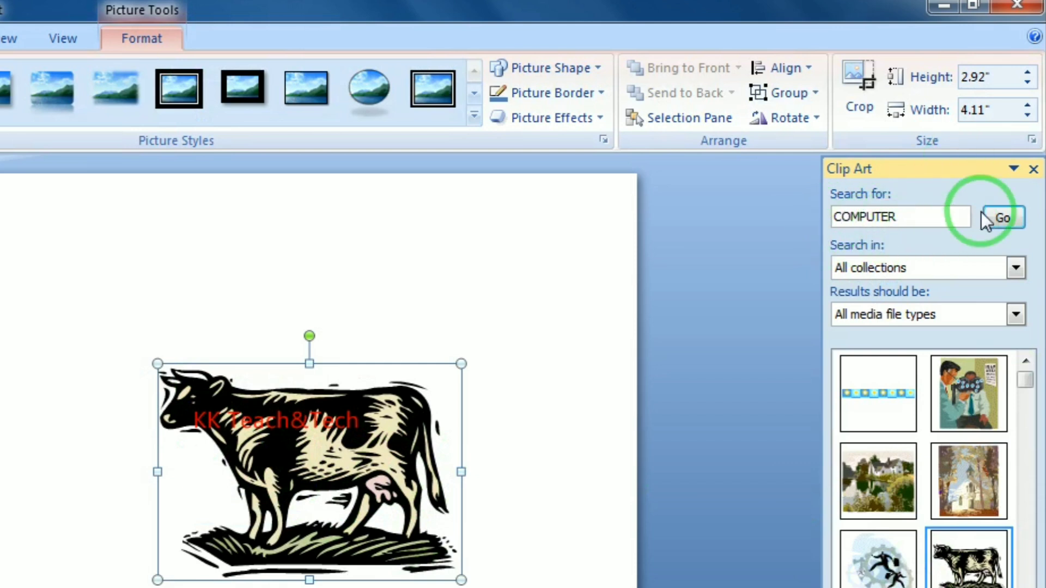
left_click(1000, 219)
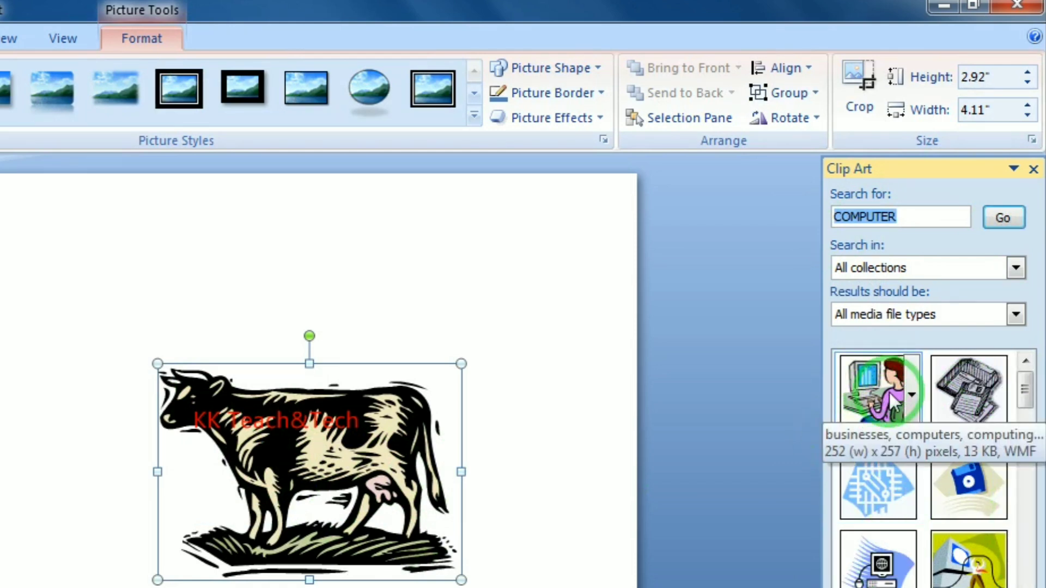
left_click(863, 376)
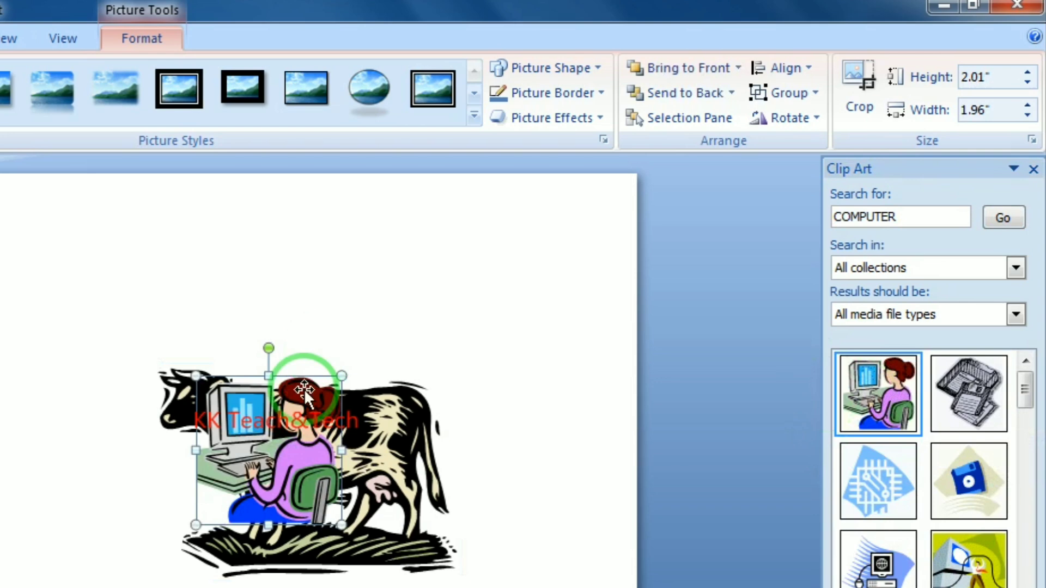
left_click_drag(271, 394, 6, 259)
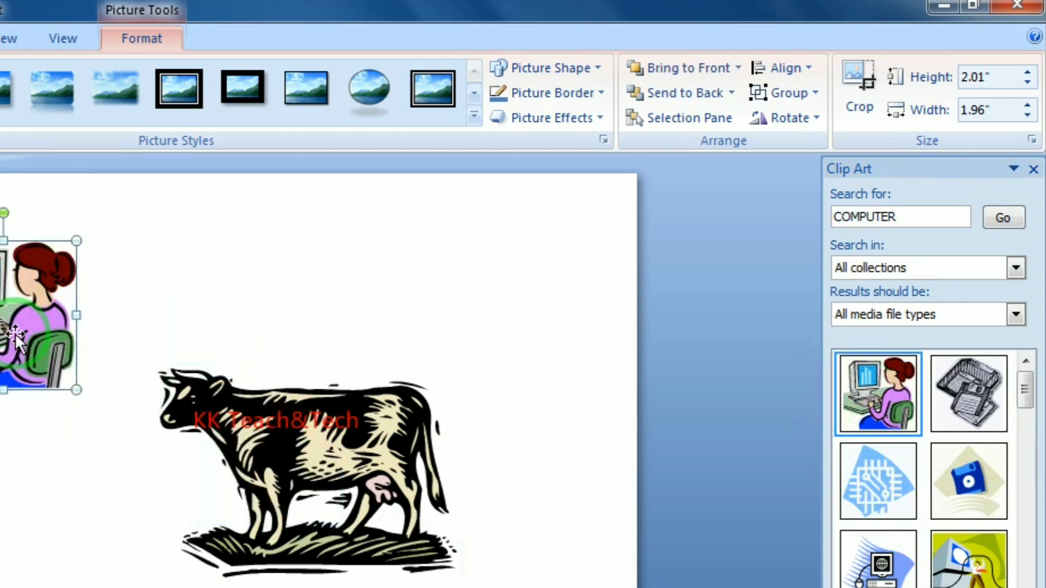
left_click(81, 402)
left_click(52, 362)
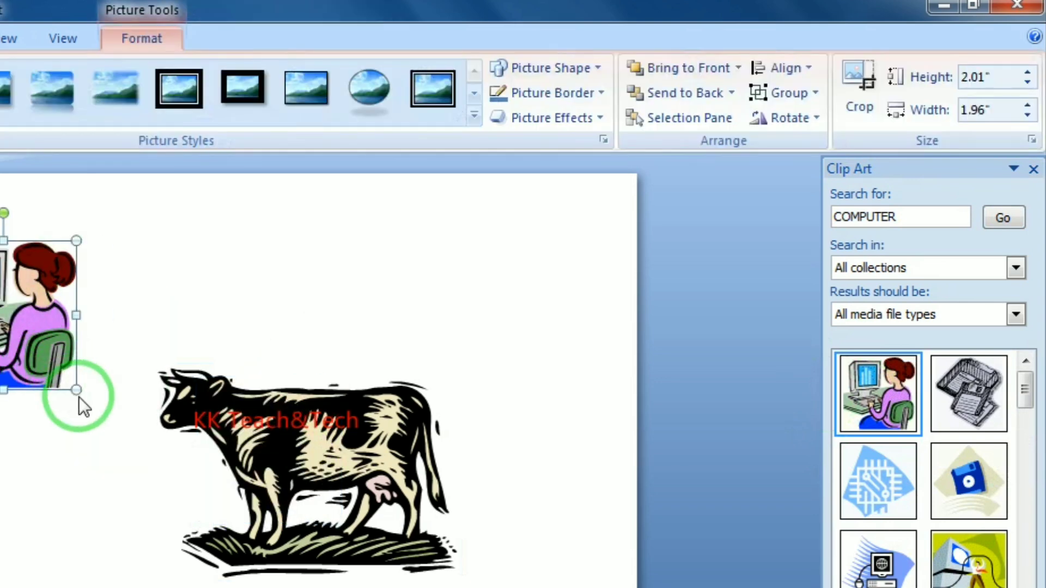
left_click_drag(78, 392, 117, 430)
Delete the cow picture, keeping the computer clip art on the slide
left_click(319, 434)
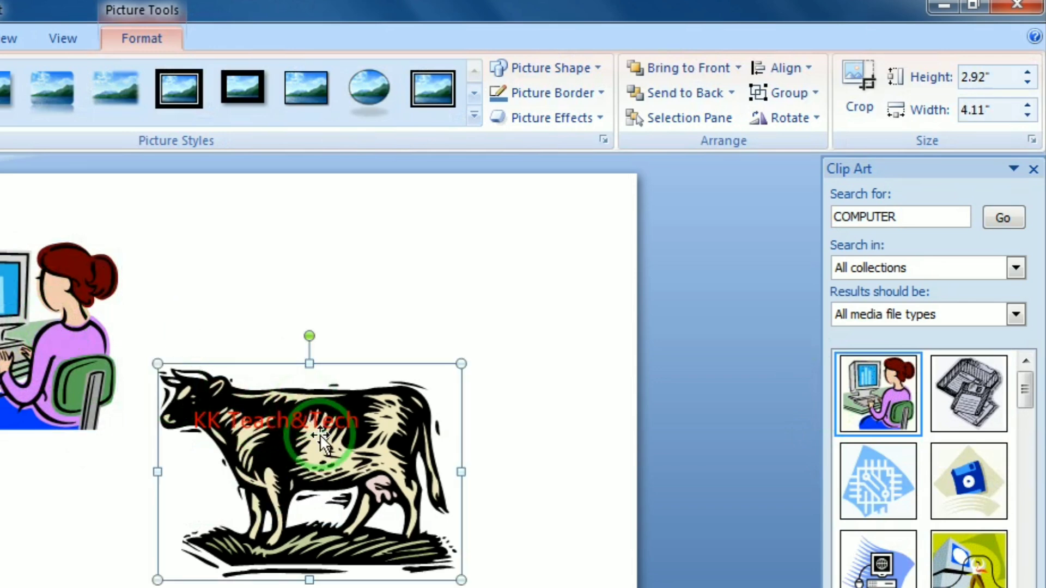
key("Delete")
left_click(553, 561)
left_click(125, 240)
left_click(2, 281)
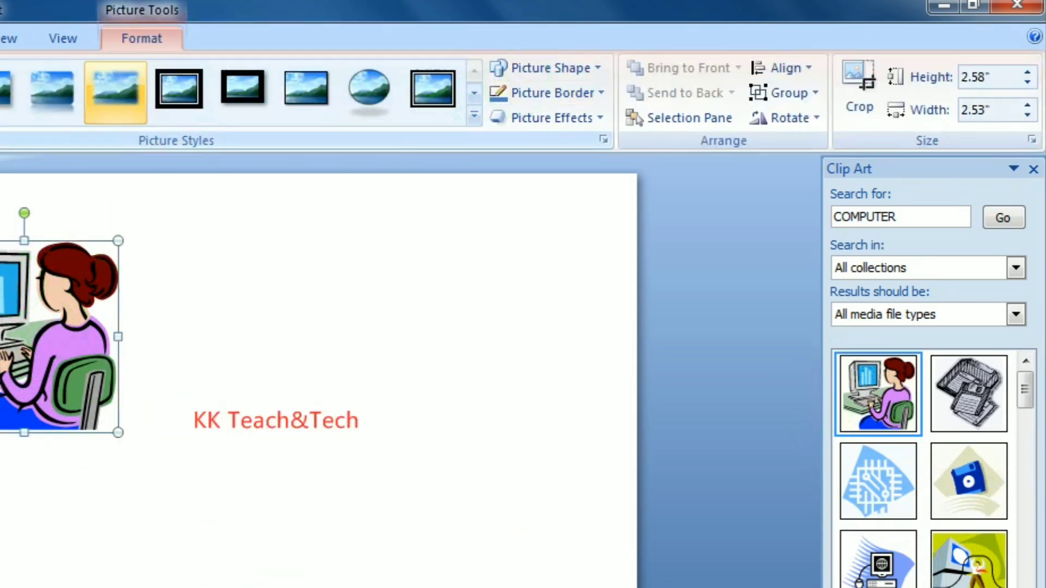
left_click(0, 38)
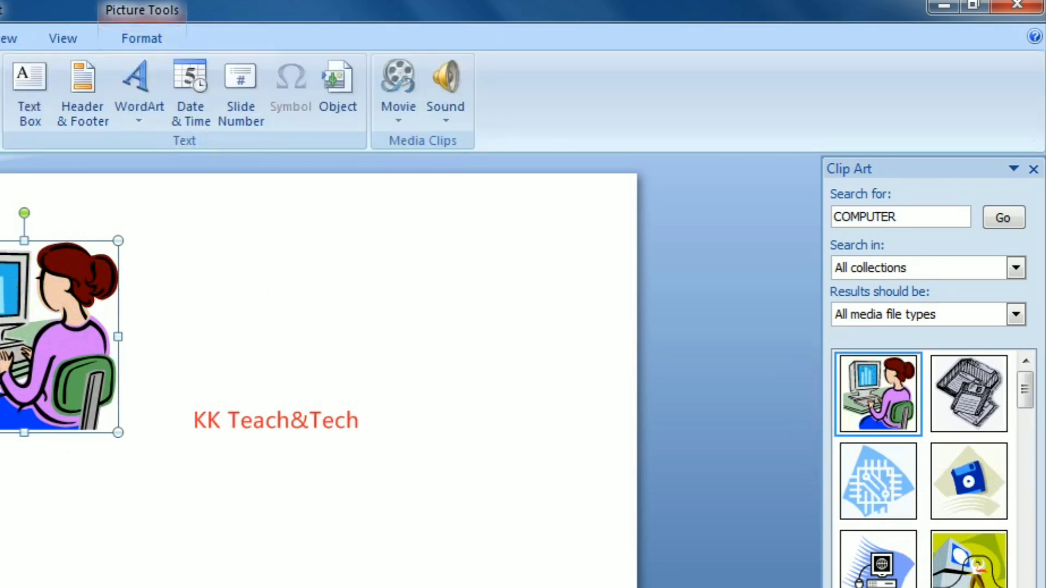
left_click(27, 103)
mouse_move(213, 235)
left_mouse_down()
mouse_move(548, 256)
mouse_move(569, 580)
left_mouse_up()
type("ERTR")
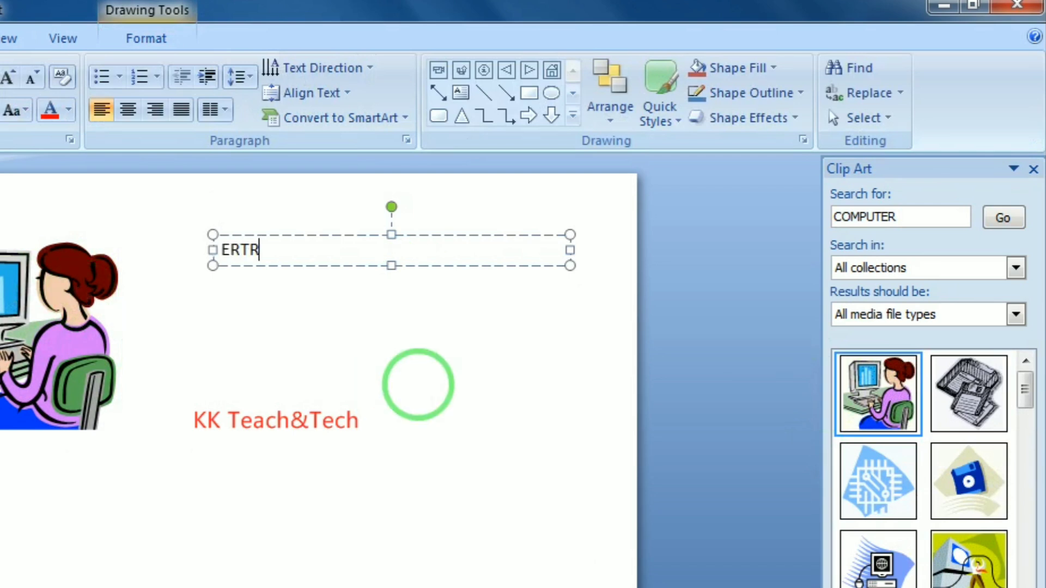
type("5TYRYT54RY")
key("Return")
type("5Y5RT")
key("Return")
type("YUTRYUR5T")
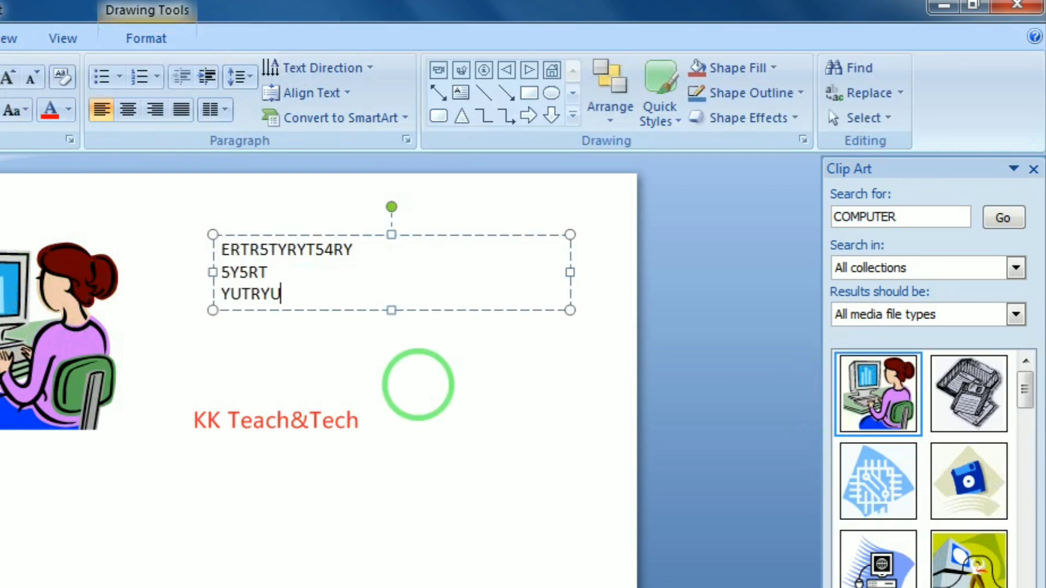
key("Return")
type("Y5RT Y5RTY")
key("Return")
type("TRUTYU")
key("Return")
type("TYU")
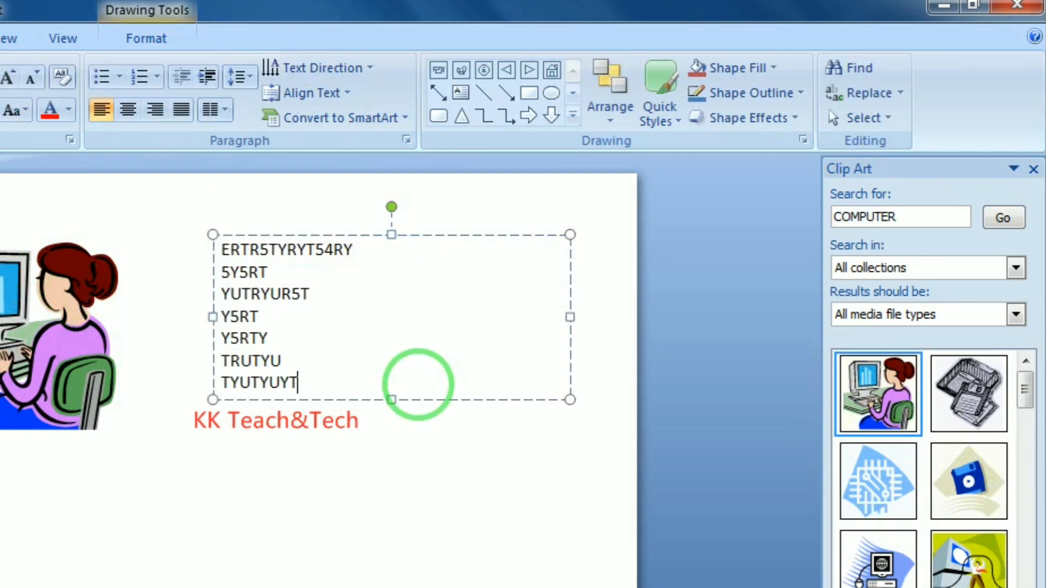
left_click(443, 238)
Delete the test text box and the computer clip art, leaving slide 1 blank
key("Delete")
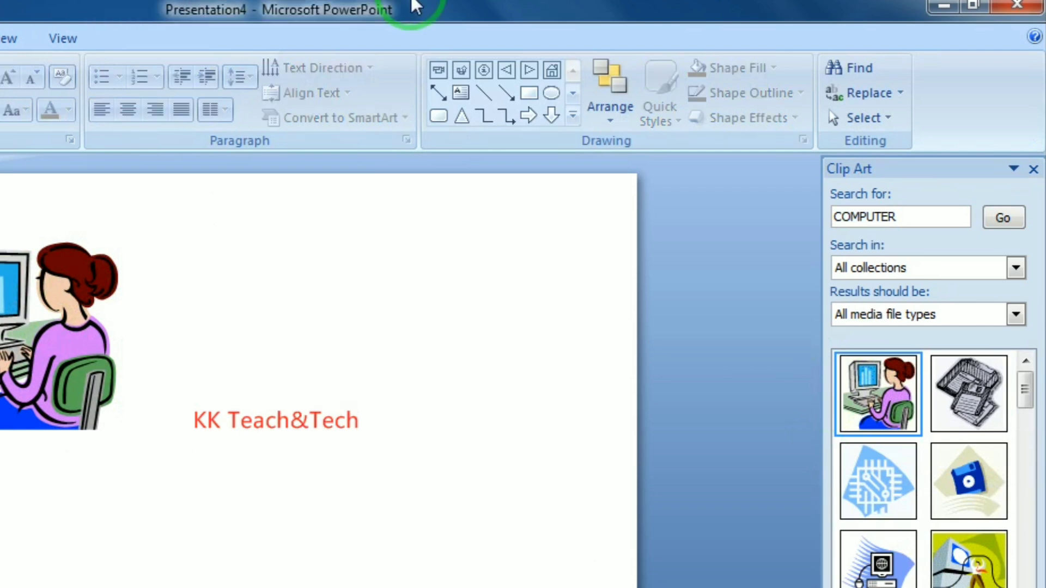
key("alt+n")
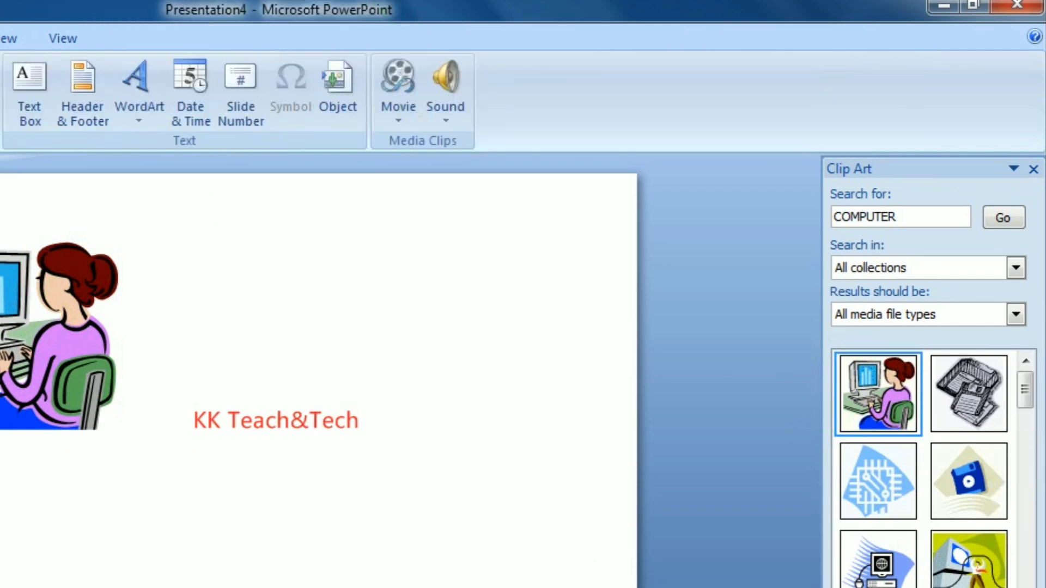
left_click(57, 325)
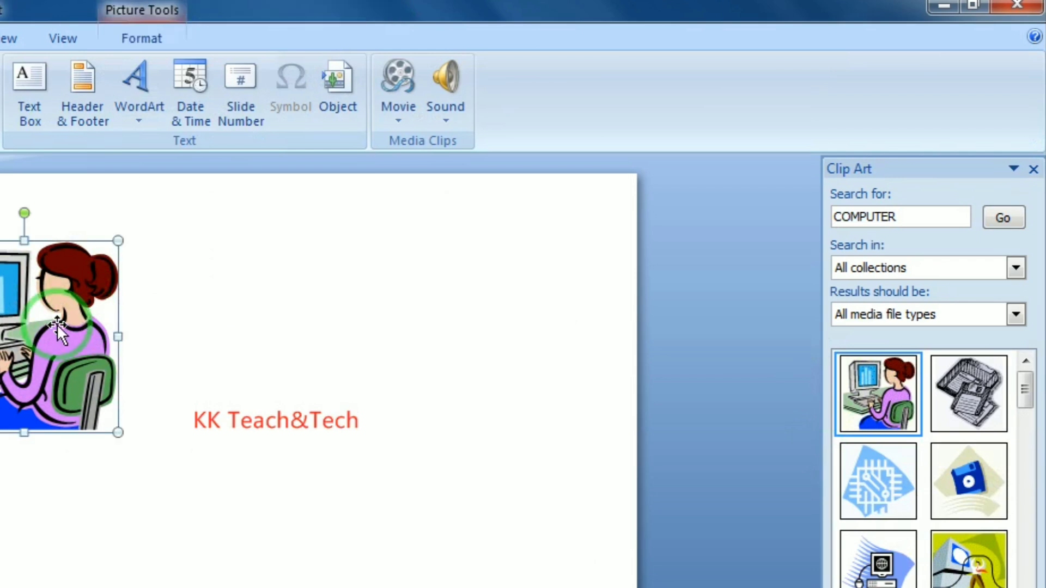
key("Delete")
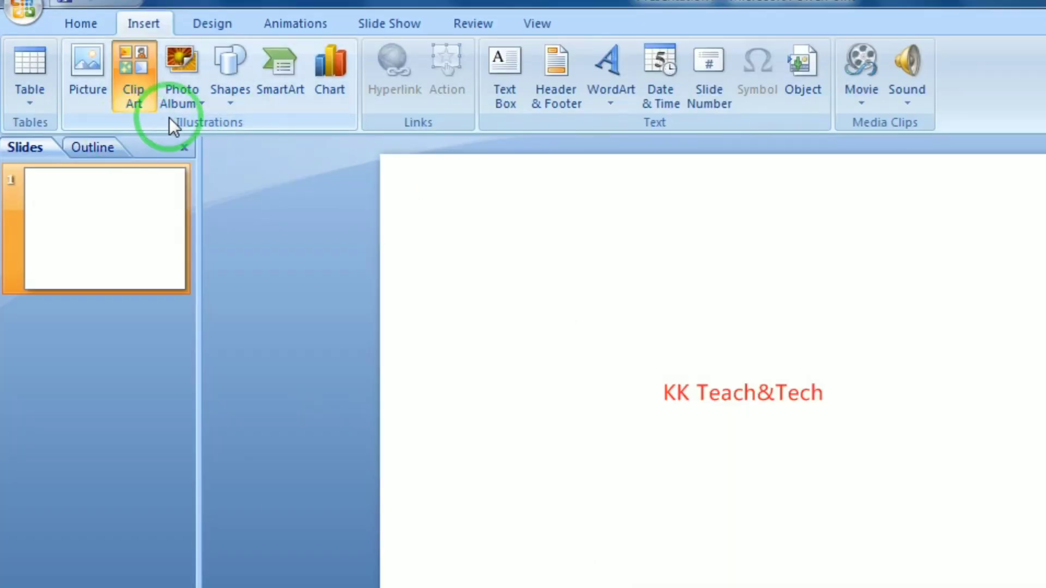
left_click(192, 101)
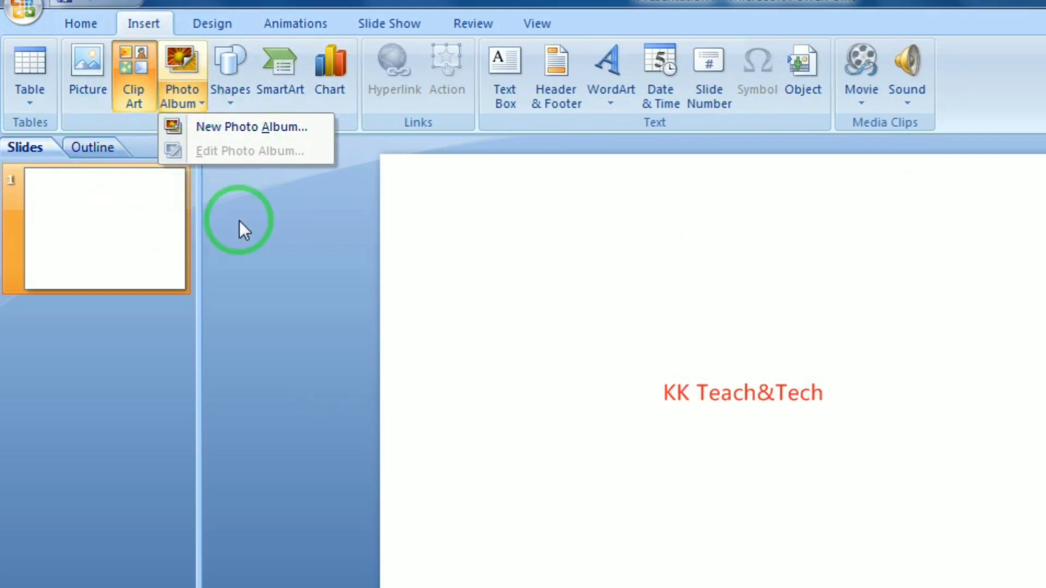
left_click(241, 226)
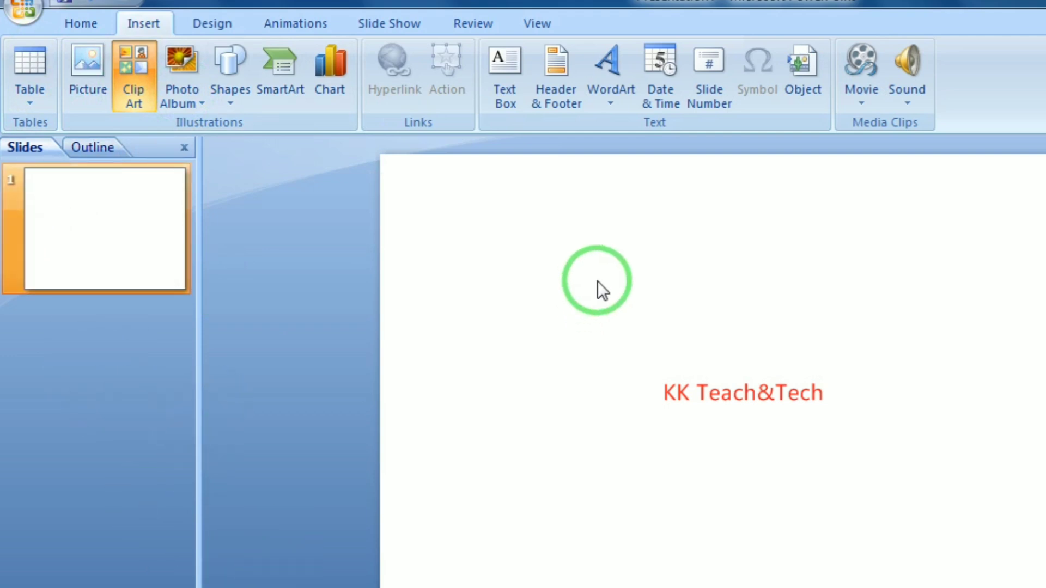
Insert the Penguins photo from Sample Pictures onto slide 1
left_click(84, 64)
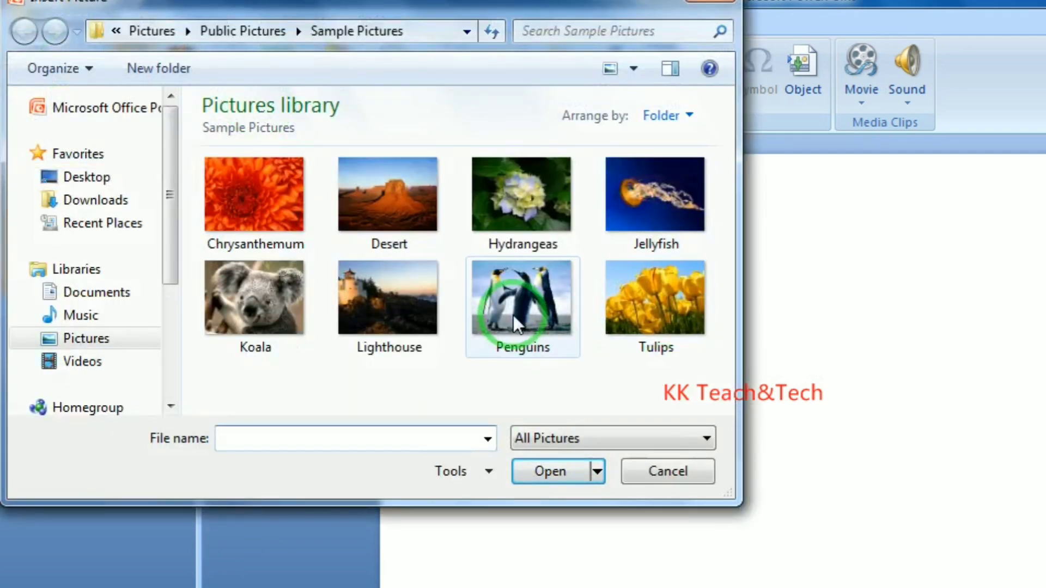
left_click(512, 297)
left_click(557, 472)
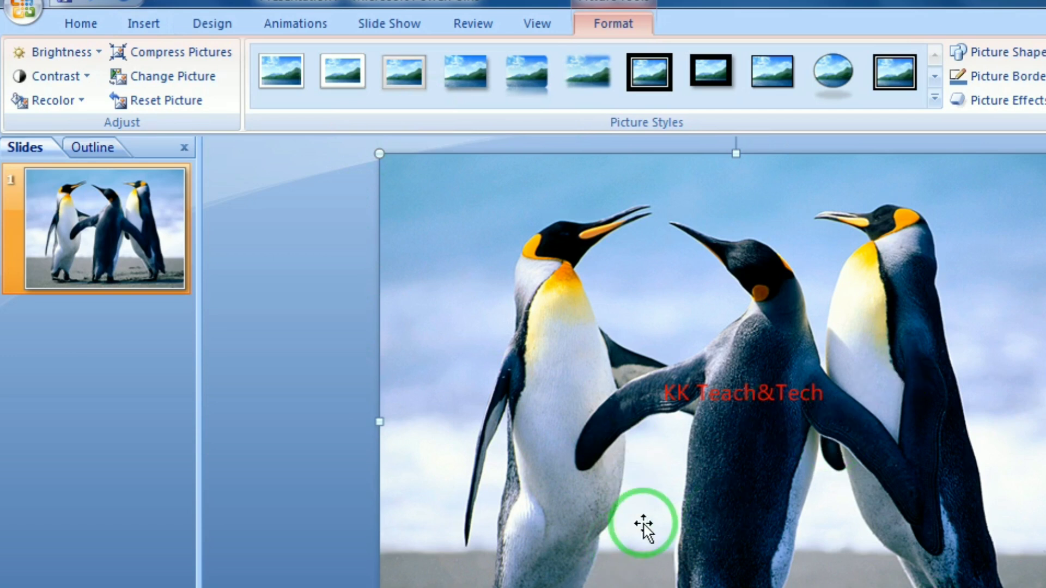
left_click(93, 34)
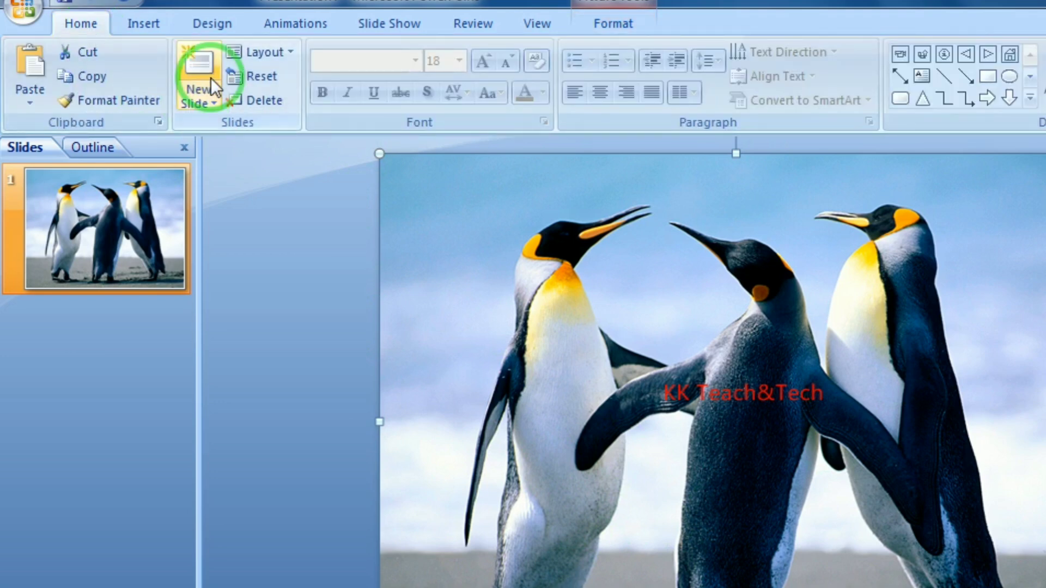
Add a blank slide 2 and insert the Koala sample photo onto it
left_click(205, 98)
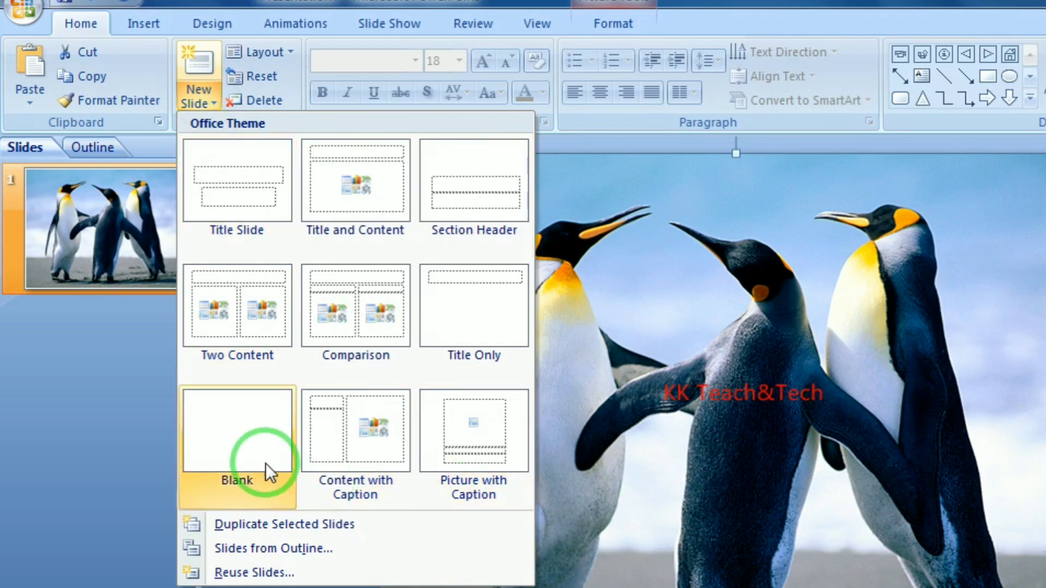
left_click(246, 419)
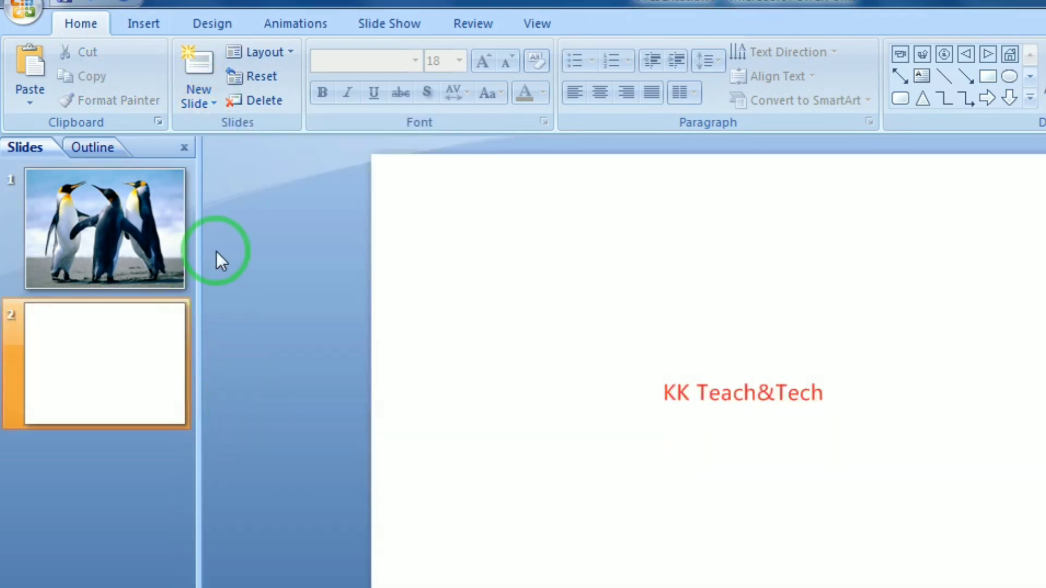
left_click(141, 25)
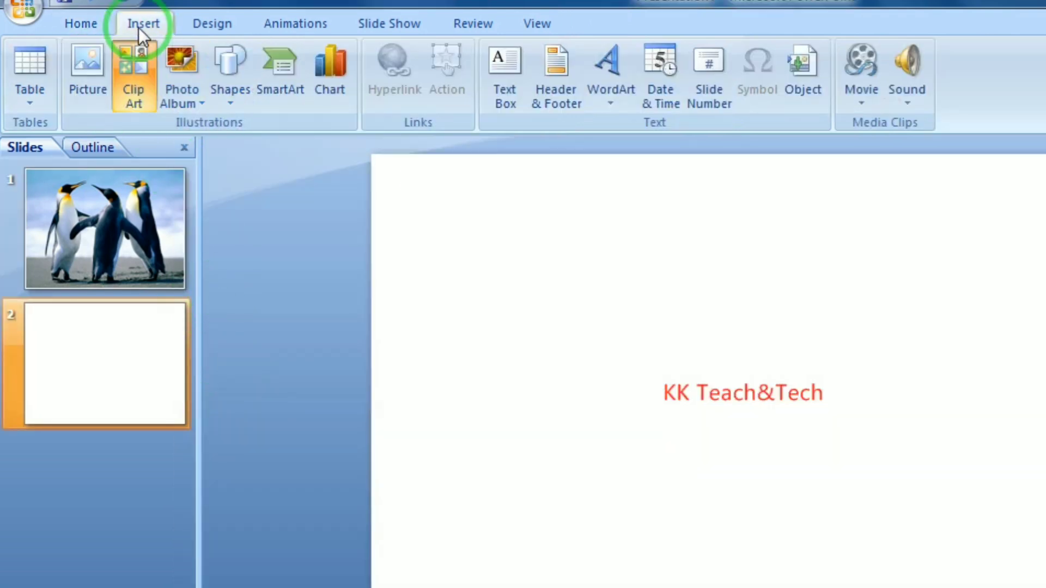
left_click(96, 86)
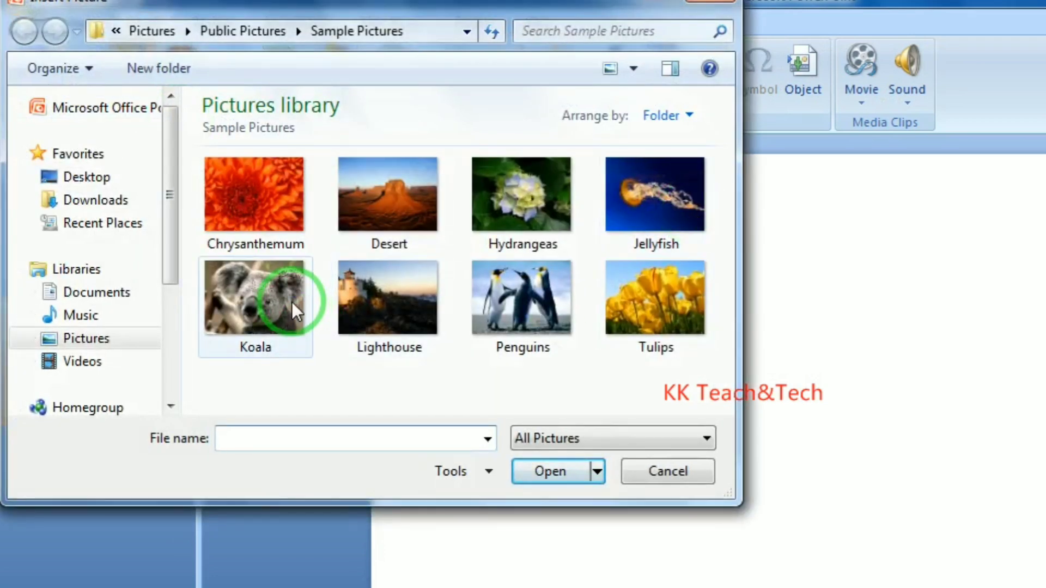
left_click(292, 302)
left_click(559, 470)
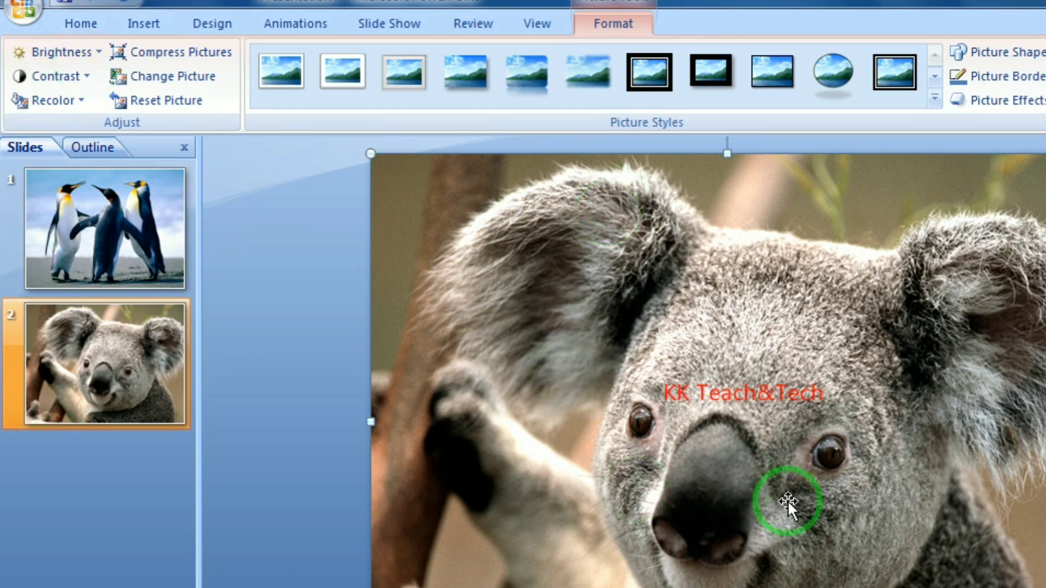
left_click(100, 25)
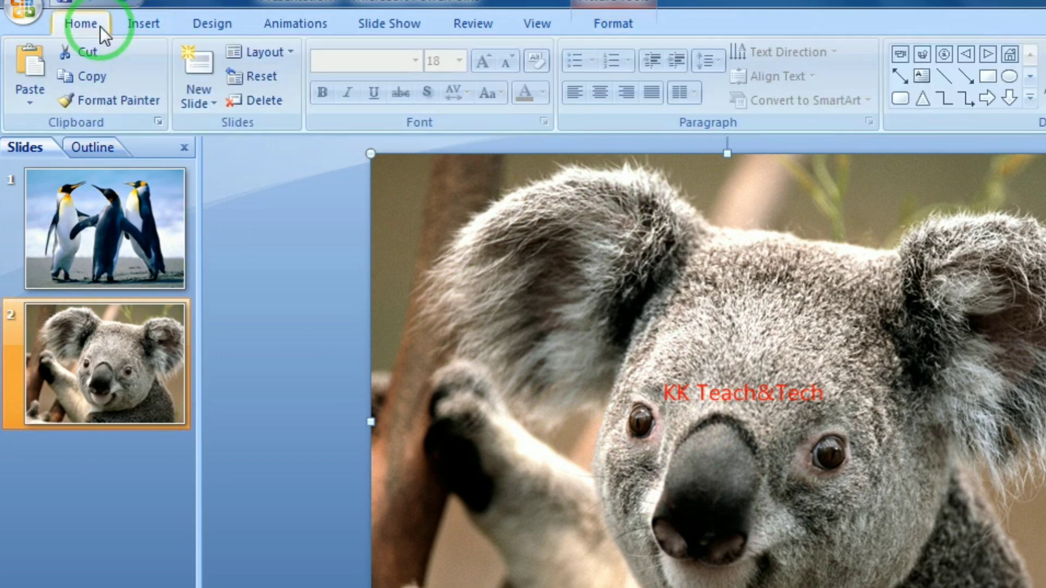
left_click(142, 19)
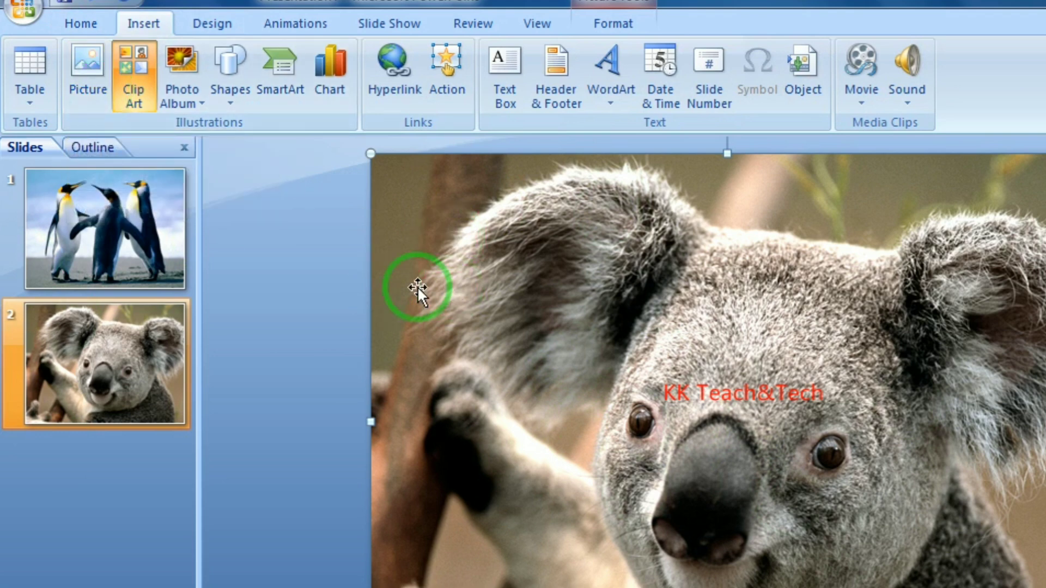
Delete the Koala picture and the Penguins slide, leaving one blank slide
key("Delete")
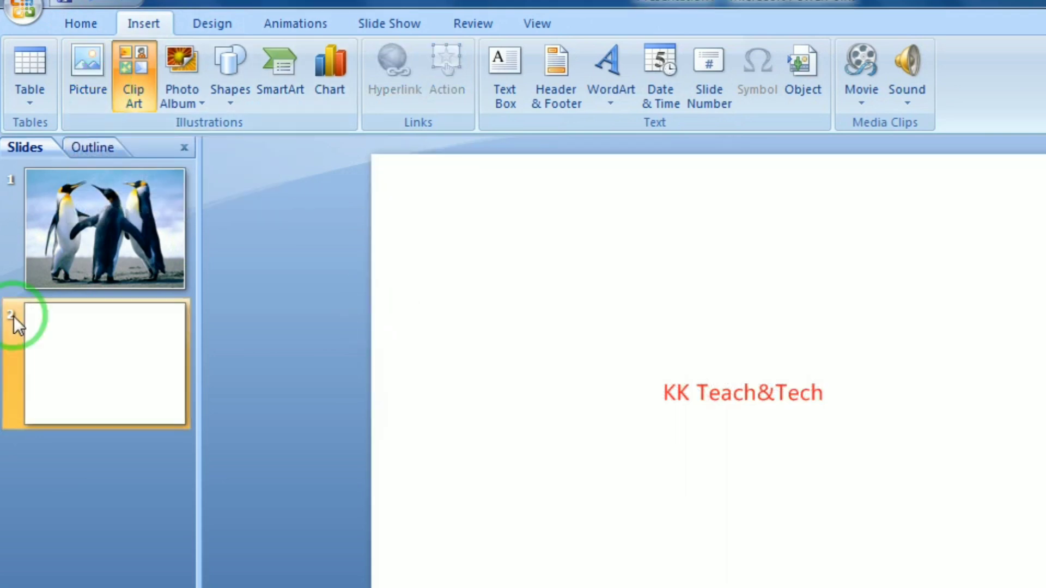
left_click(60, 218)
key("Delete")
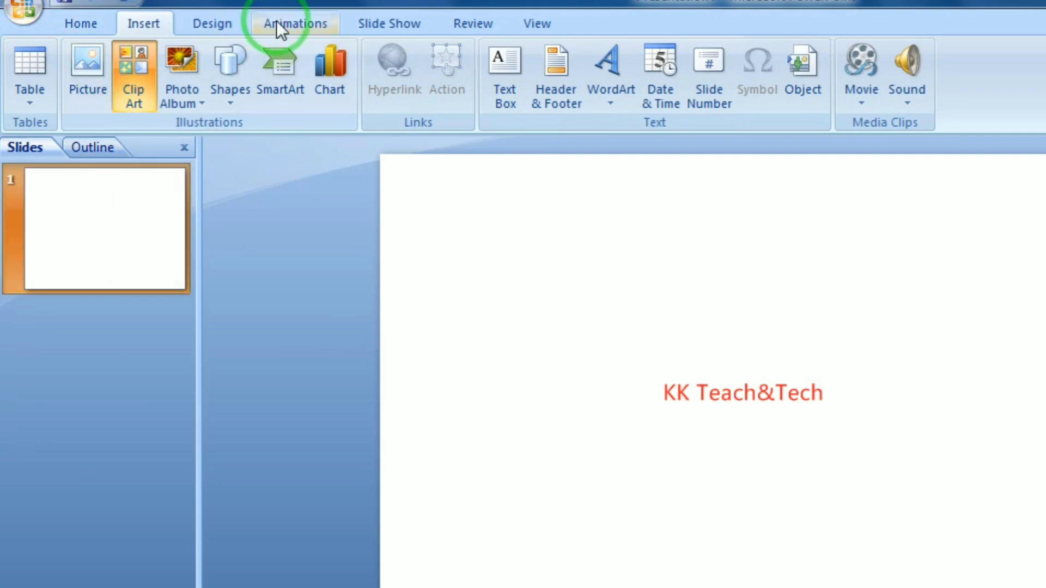
Start a New Photo Album and move its dialog up and right
left_click(185, 100)
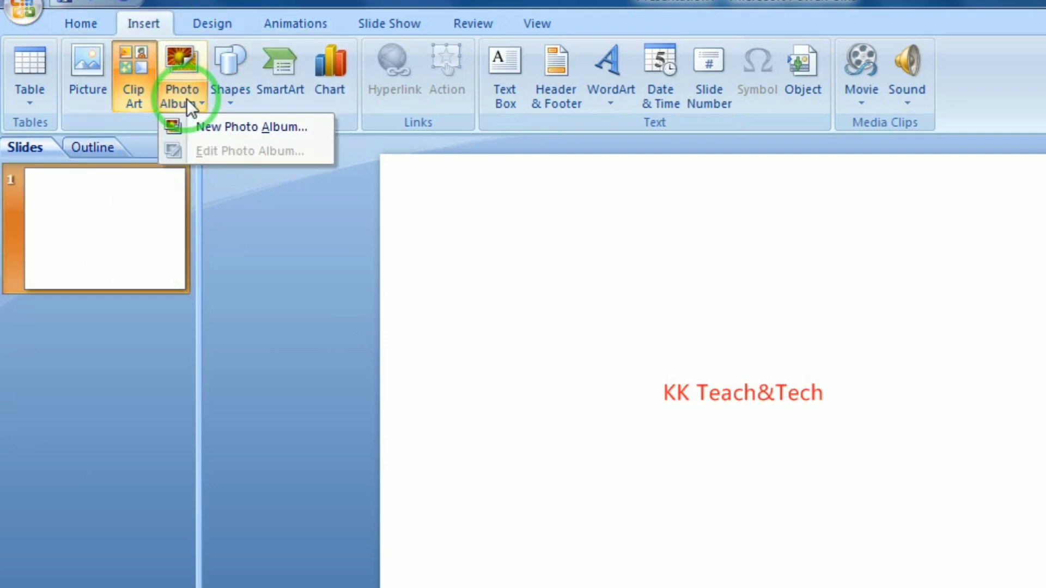
left_click(220, 126)
left_click_drag(442, 316, 383, 174)
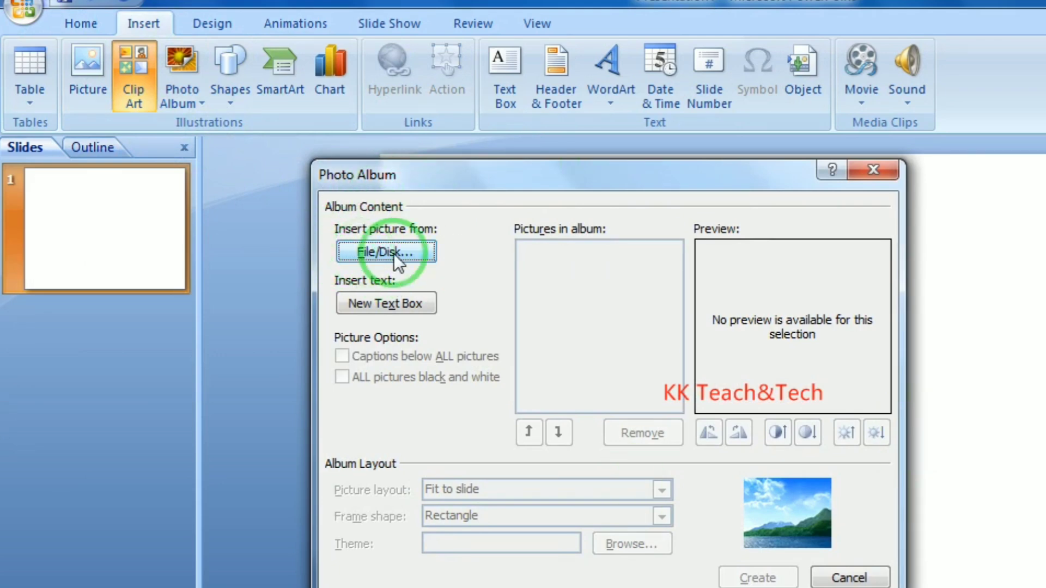
Browse sample pictures, trying to pick Chrysanthemum, Lighthouse, Hydrangeas and Tulips
left_click(419, 252)
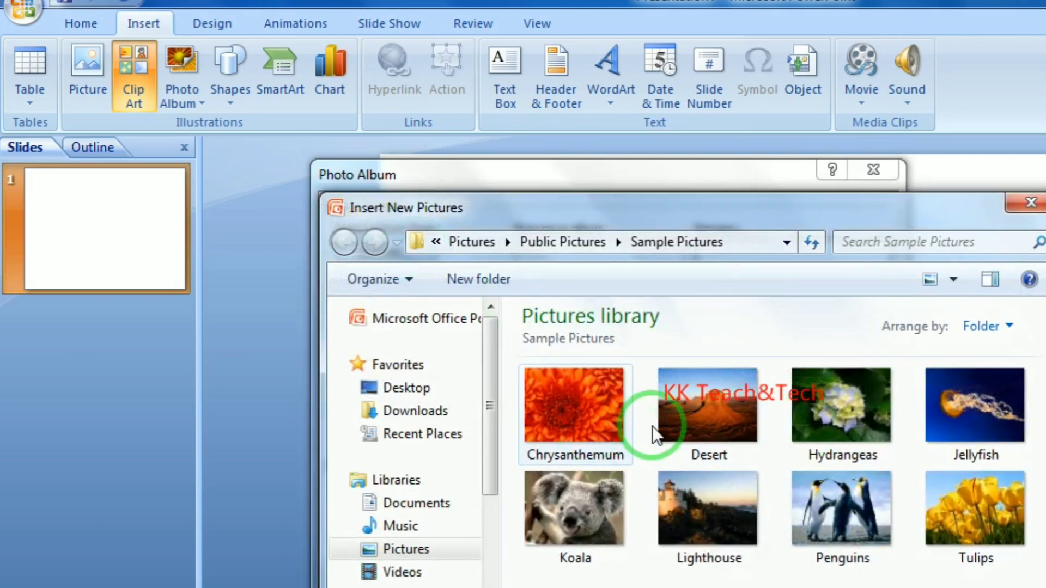
left_click(594, 405)
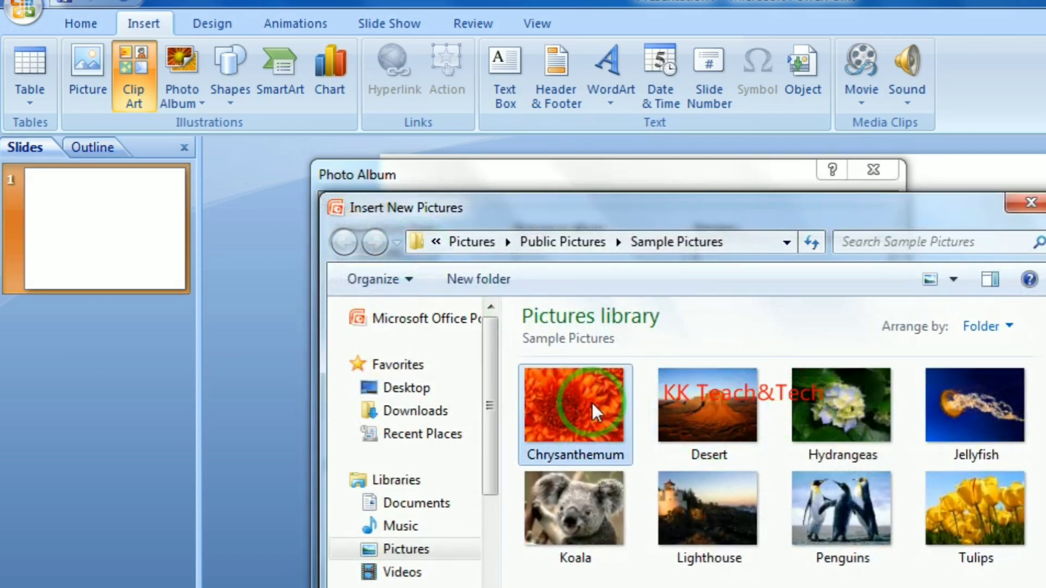
left_click(722, 506, "ctrl")
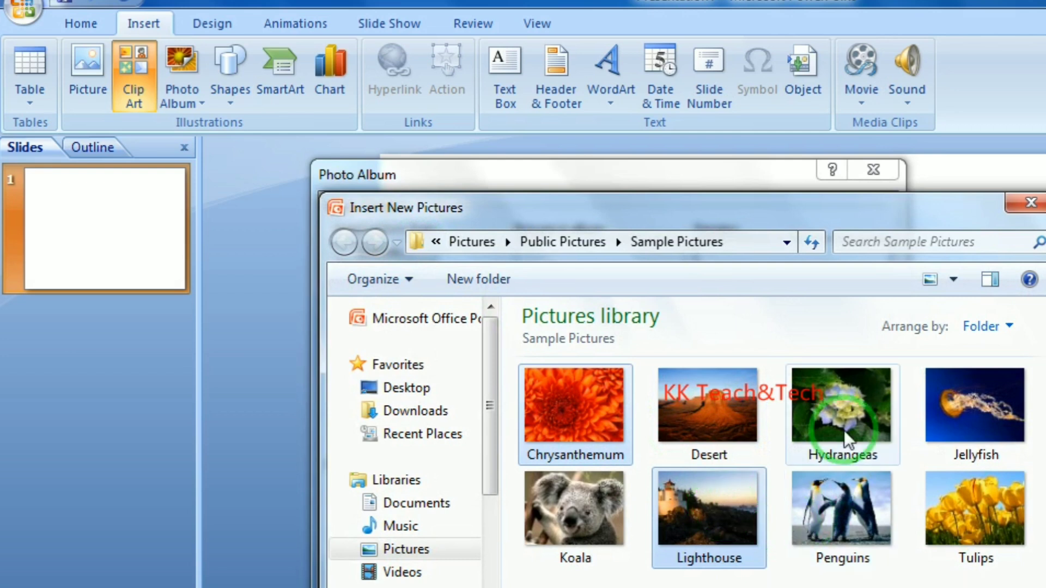
left_click(842, 397, "ctrl")
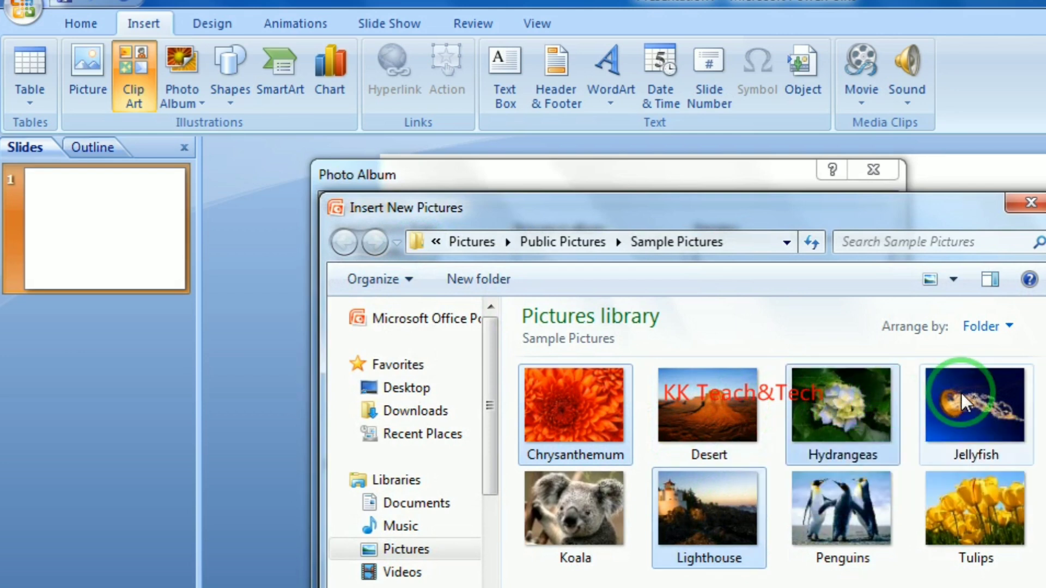
left_click(963, 487, "ctrl")
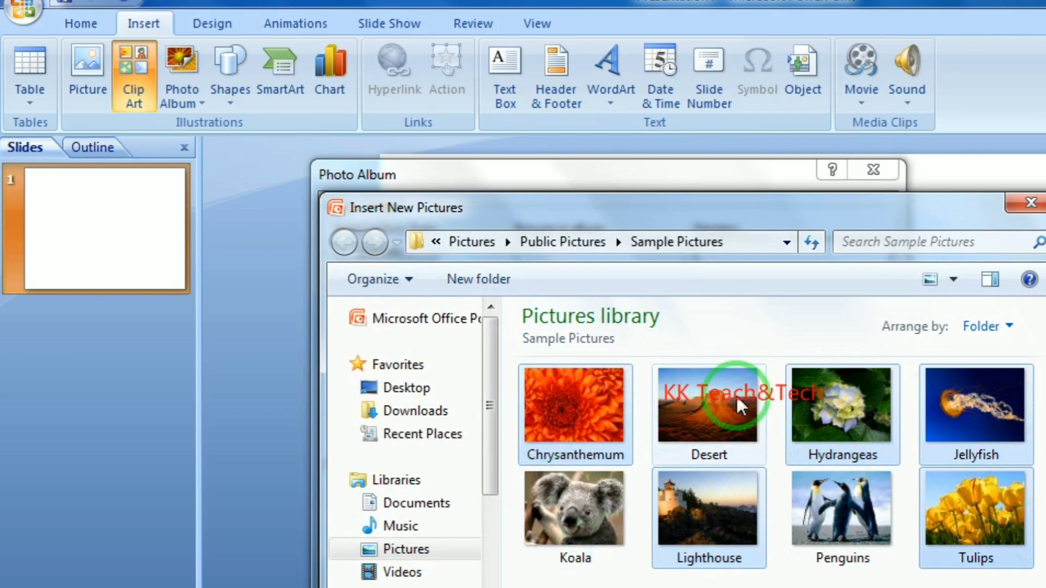
left_click_drag(978, 585, 561, 382)
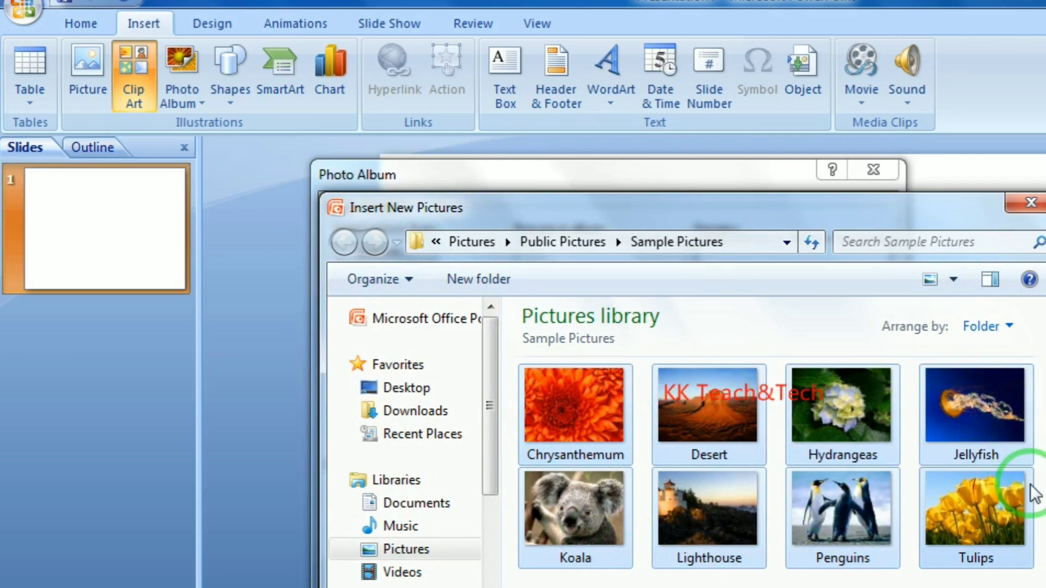
Box-select all eight sample pictures and insert them into the album
left_click(933, 583)
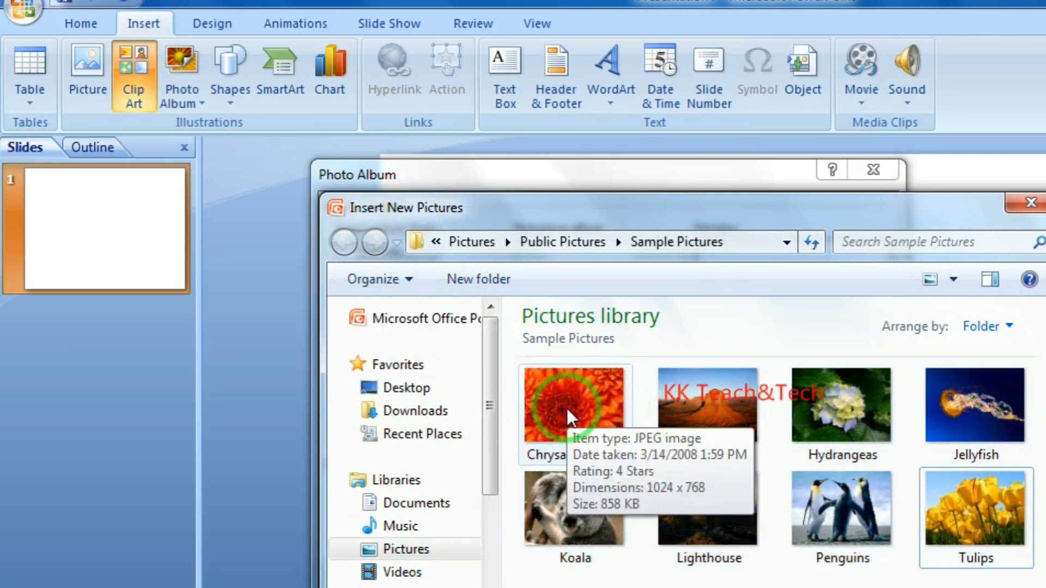
left_click(566, 411)
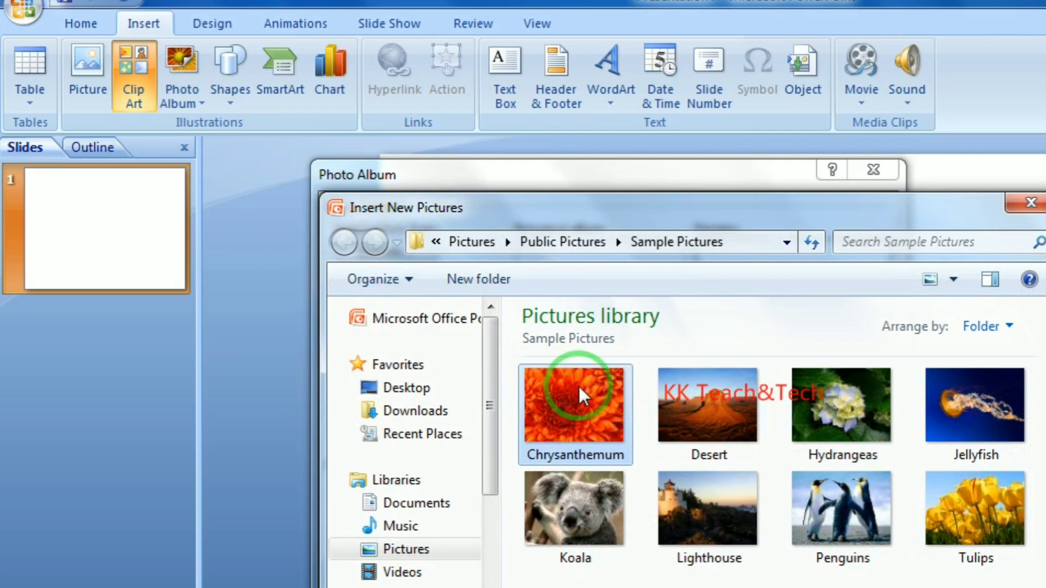
left_click(845, 508, "ctrl")
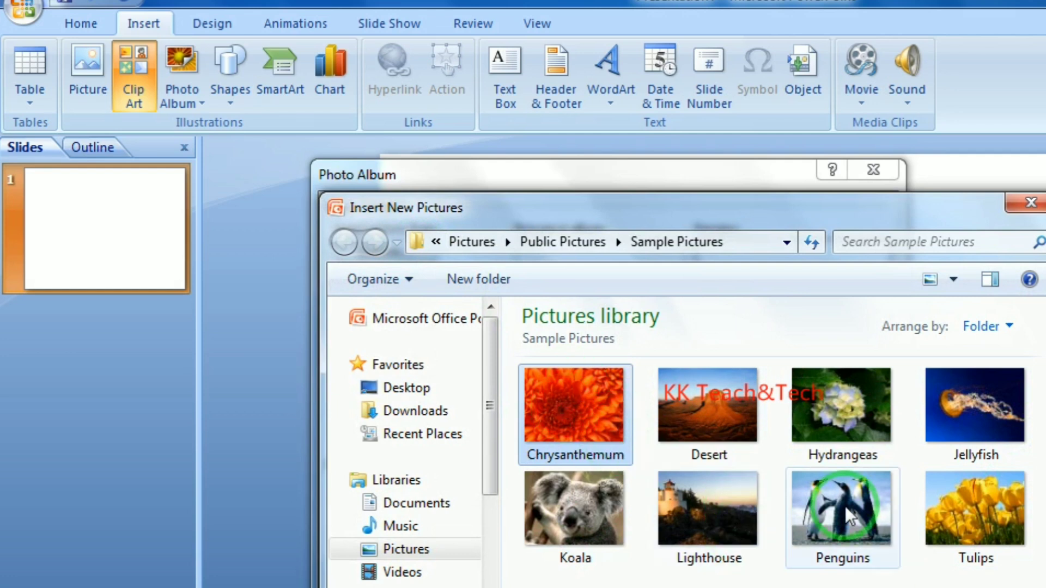
left_click(548, 504, "ctrl")
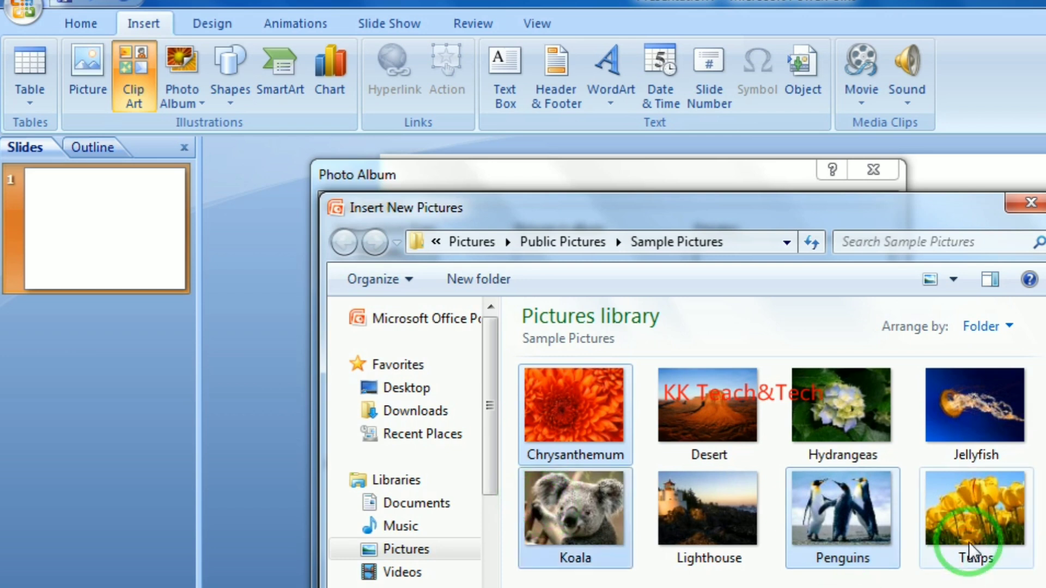
left_click(987, 576)
left_click_drag(997, 585, 545, 380)
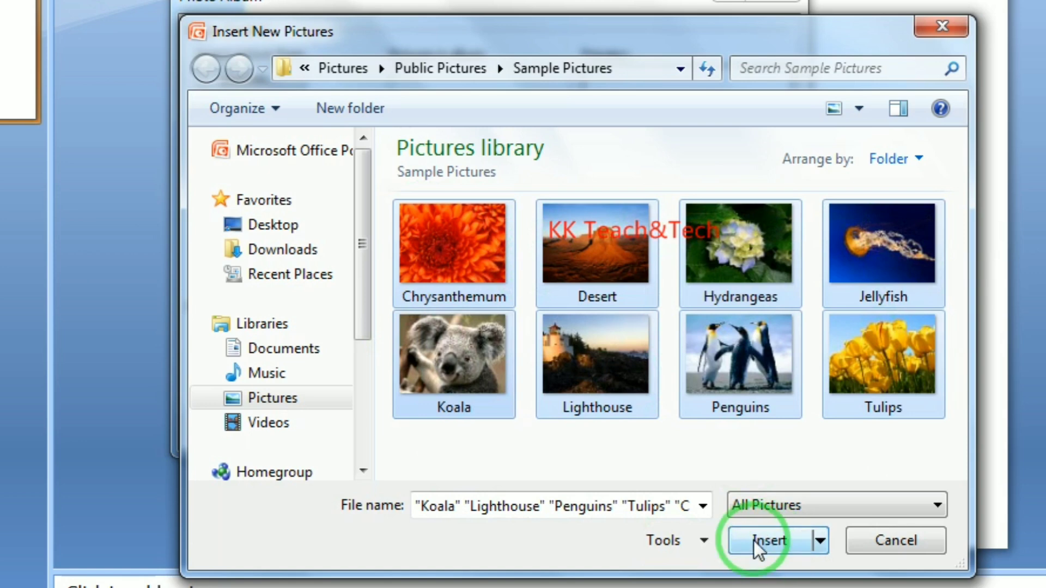
left_click(754, 541)
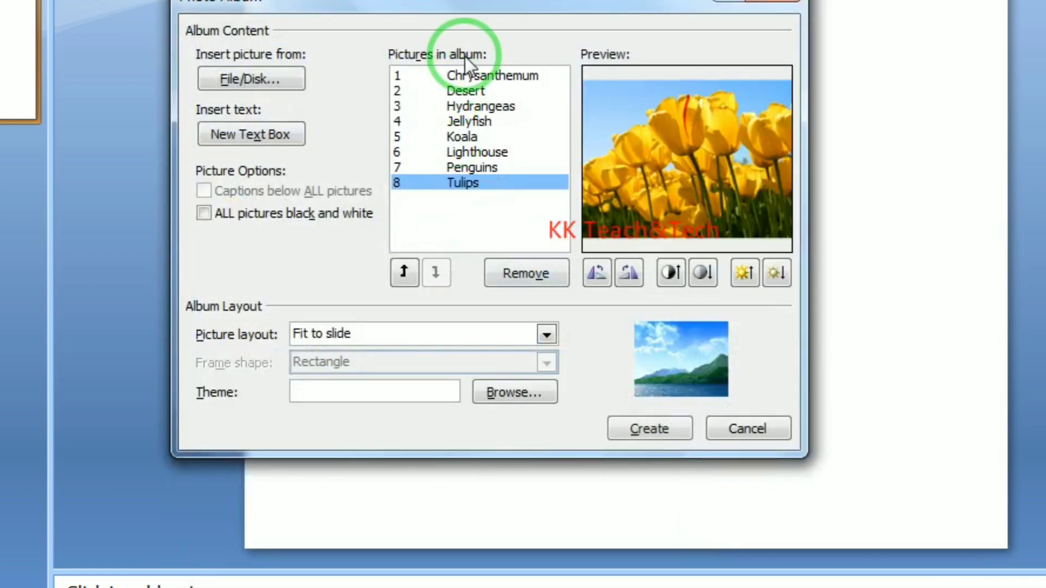
left_click(479, 78)
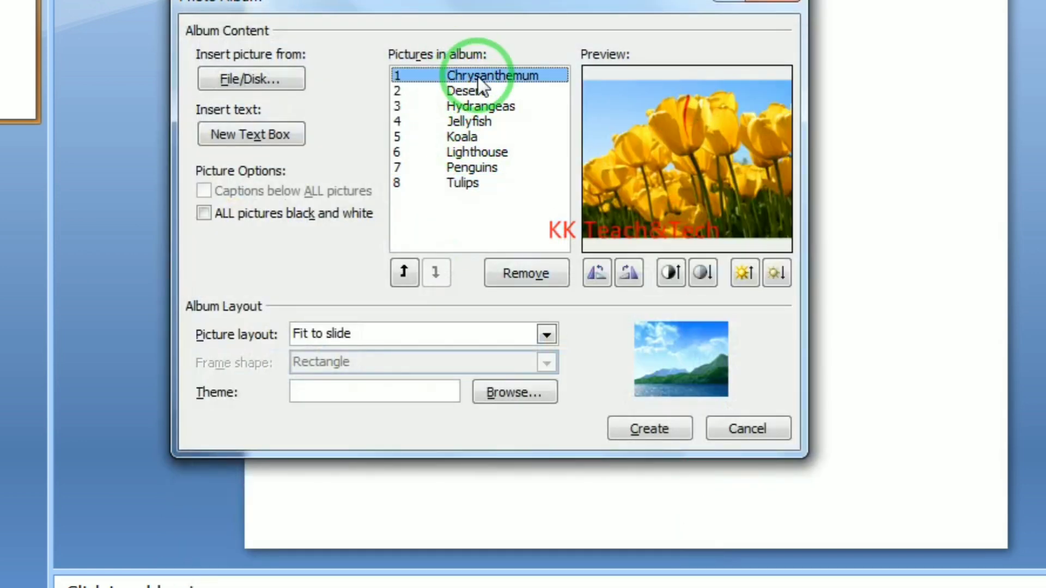
left_click(466, 90)
left_click(474, 106)
left_click(470, 121)
left_click(469, 137)
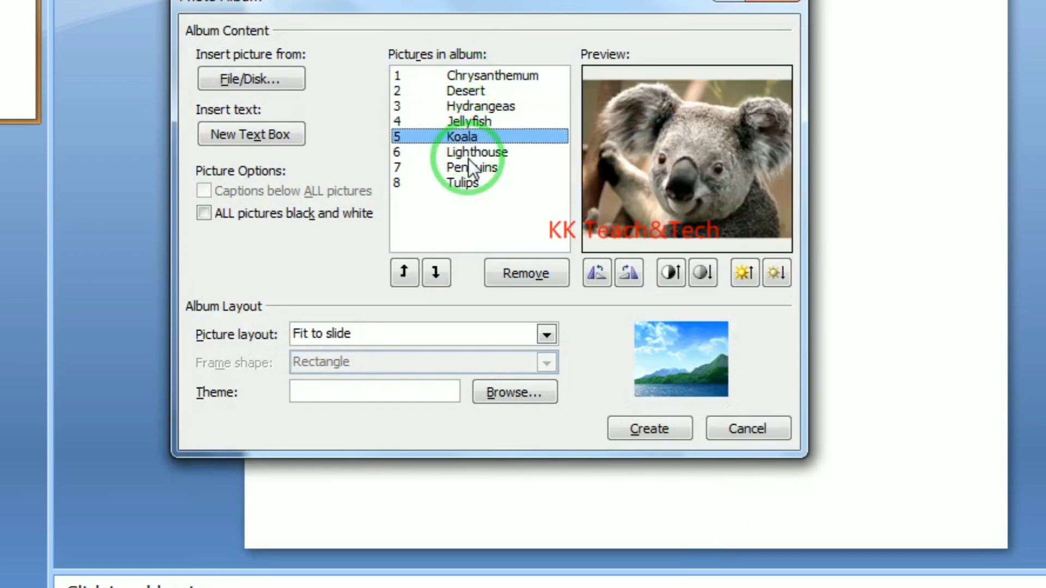
left_click(468, 153)
left_click(466, 169)
left_click(464, 183)
left_click(490, 76)
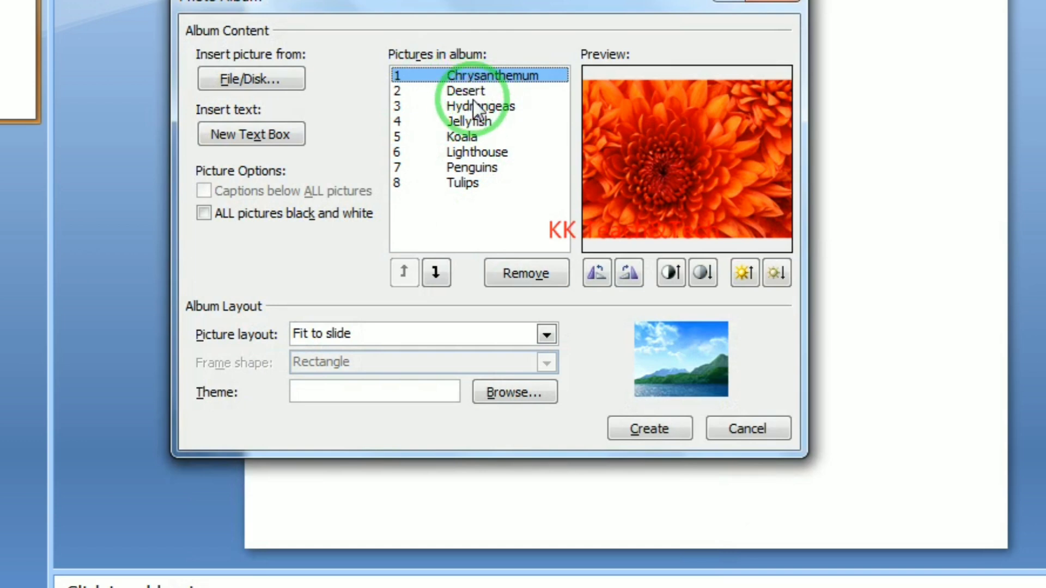
left_click(476, 89)
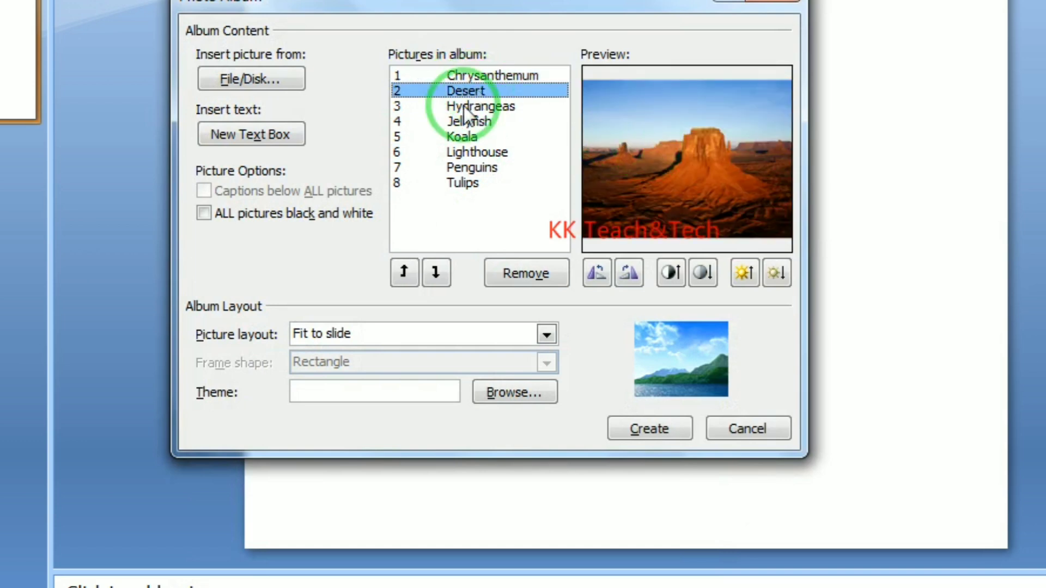
left_click(460, 76)
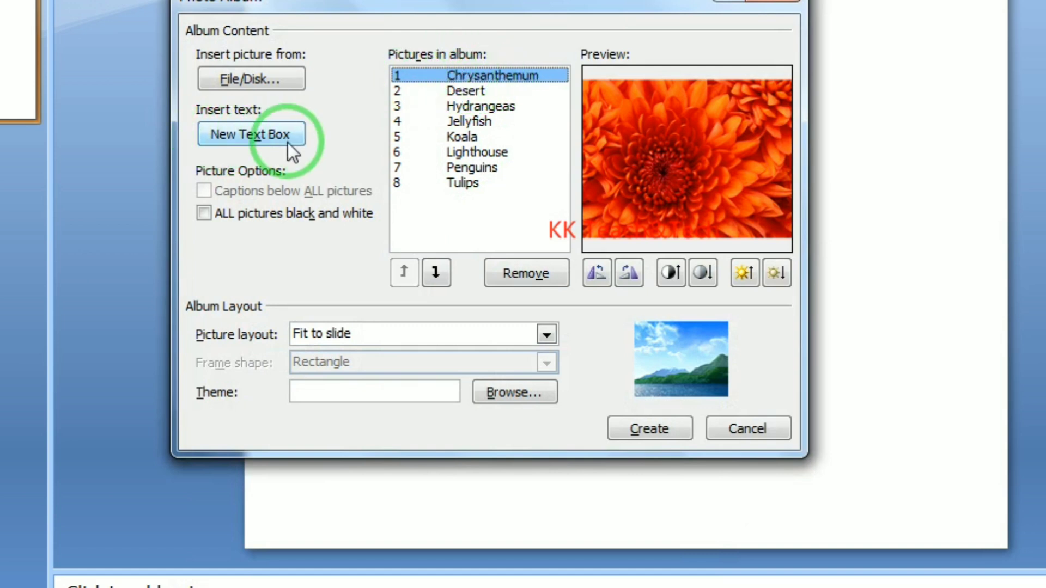
Insert a new text box entry after Chrysanthemum and another after Jellyfish, making ten album items
left_click(250, 135)
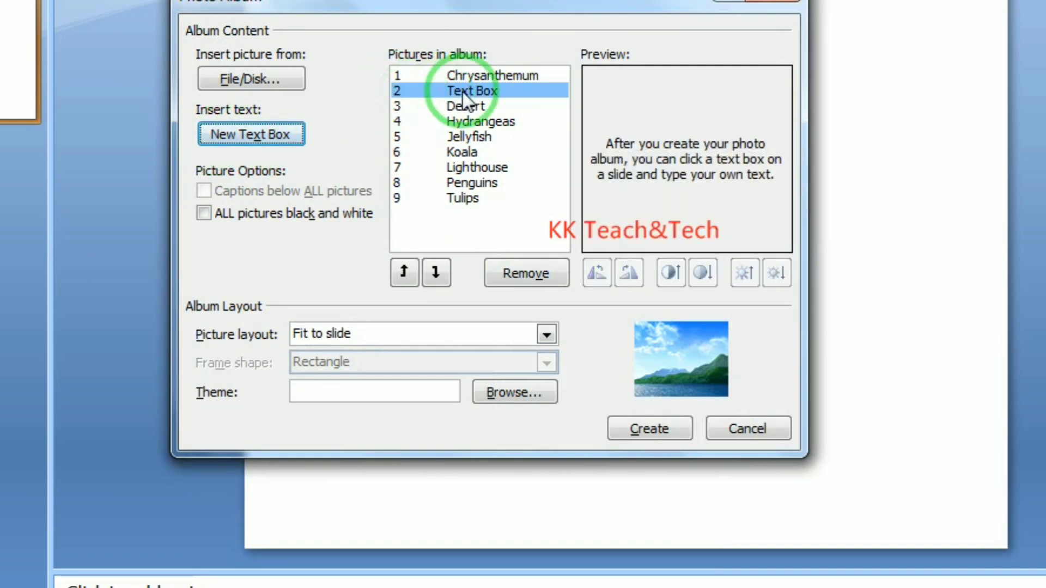
left_click(475, 137)
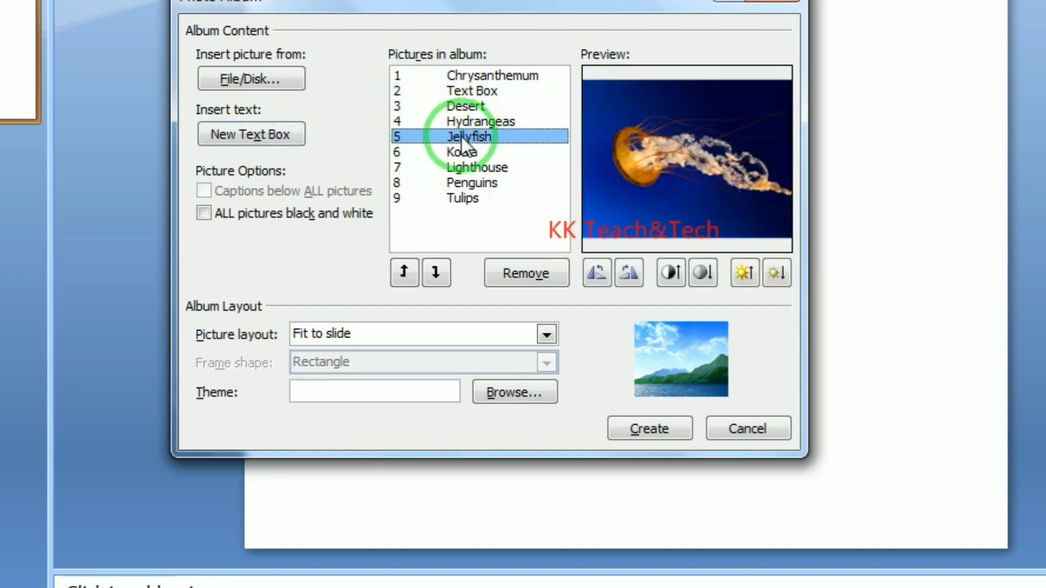
left_click(254, 136)
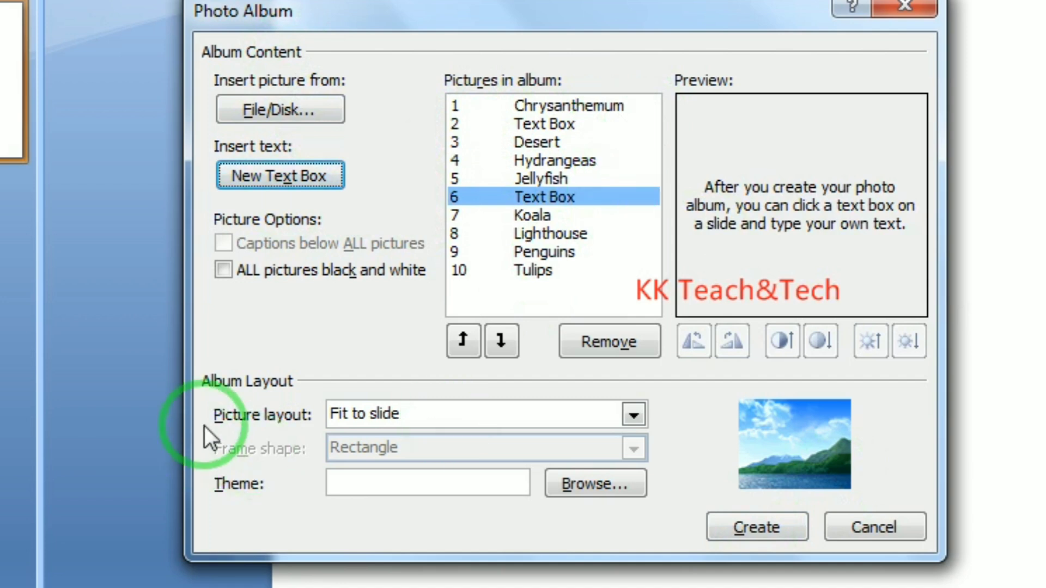
left_click(404, 421)
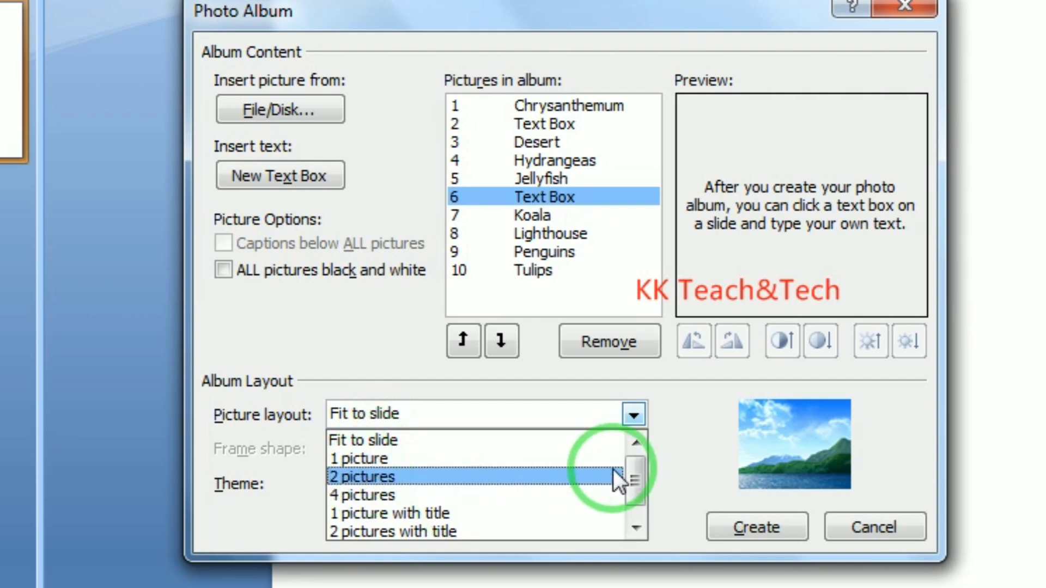
left_click_drag(636, 486, 639, 523)
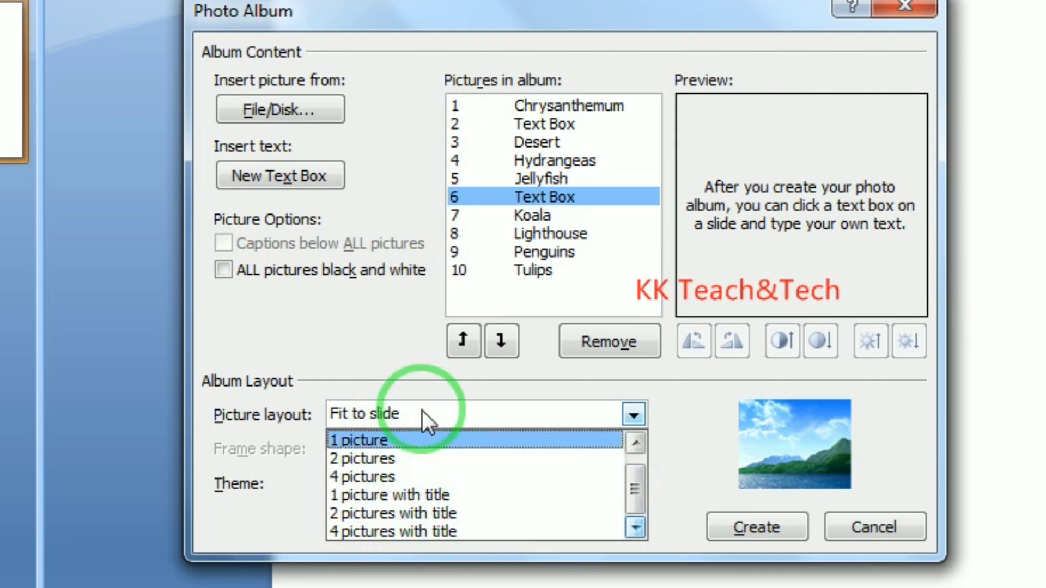
left_click(675, 496)
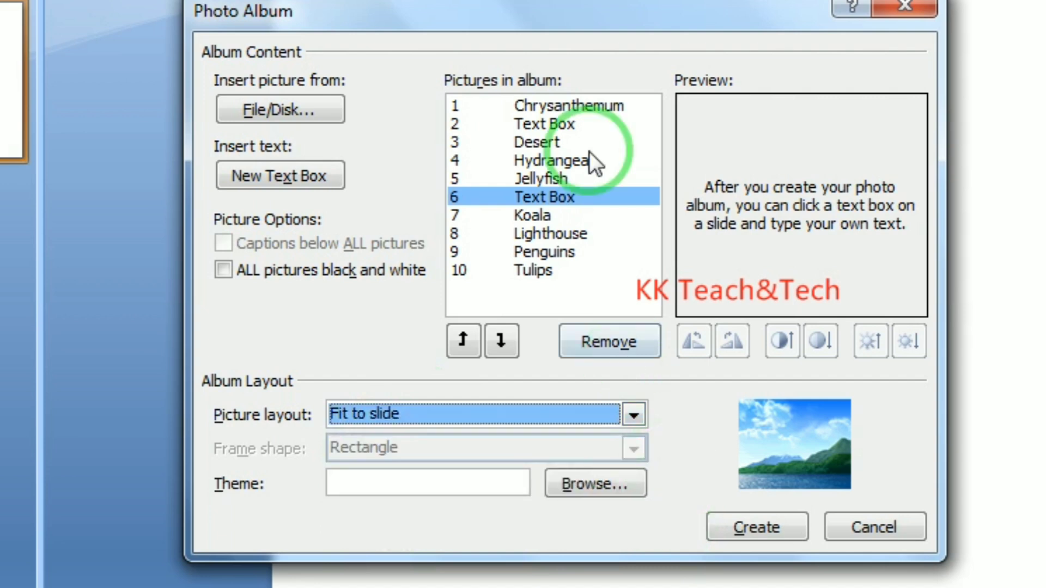
Move Koala up four places to third position in the album list
left_click(518, 217)
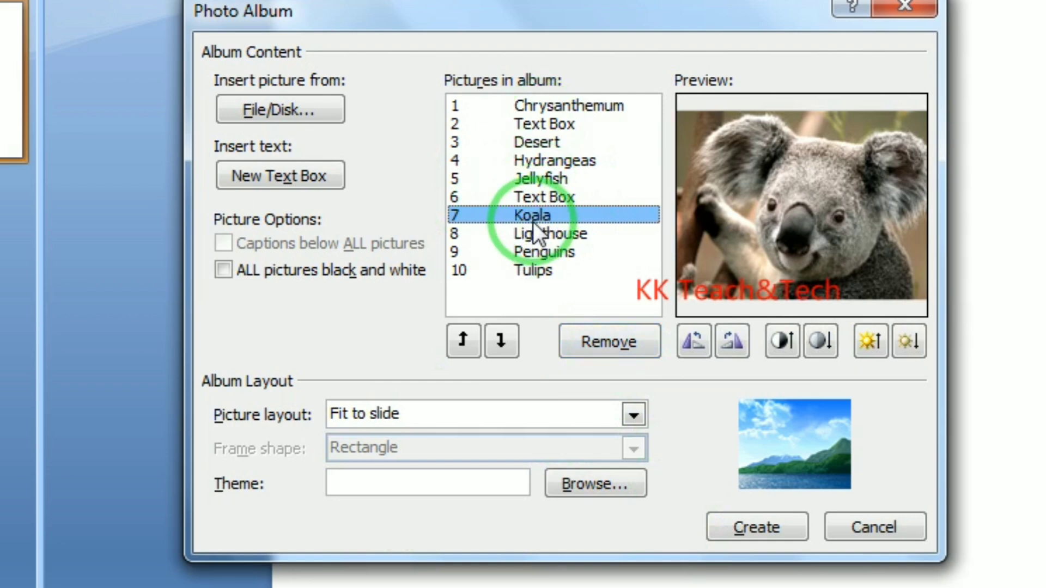
left_click(466, 334)
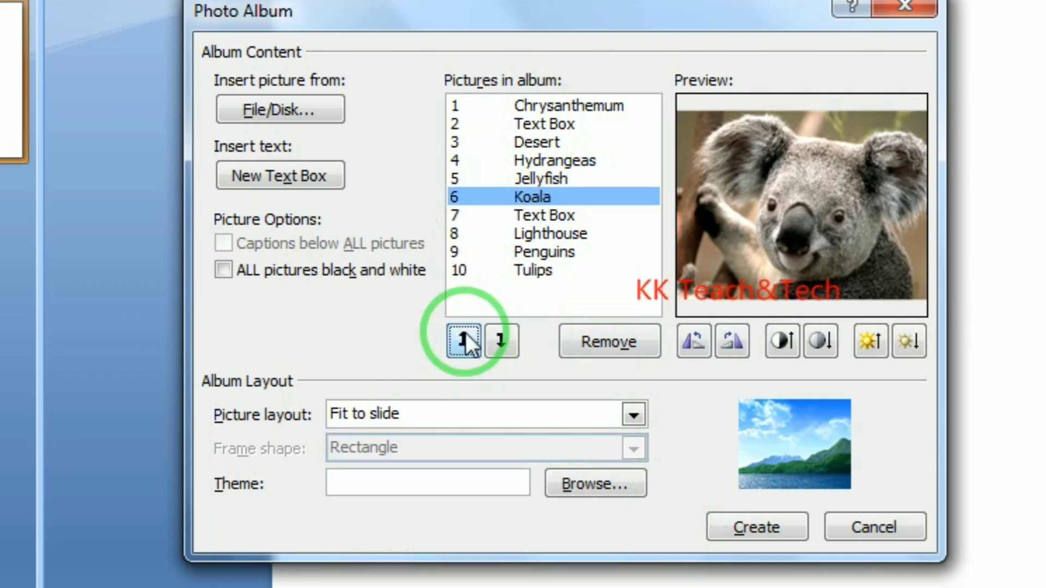
left_click(466, 334)
left_click(466, 335)
left_click(466, 334)
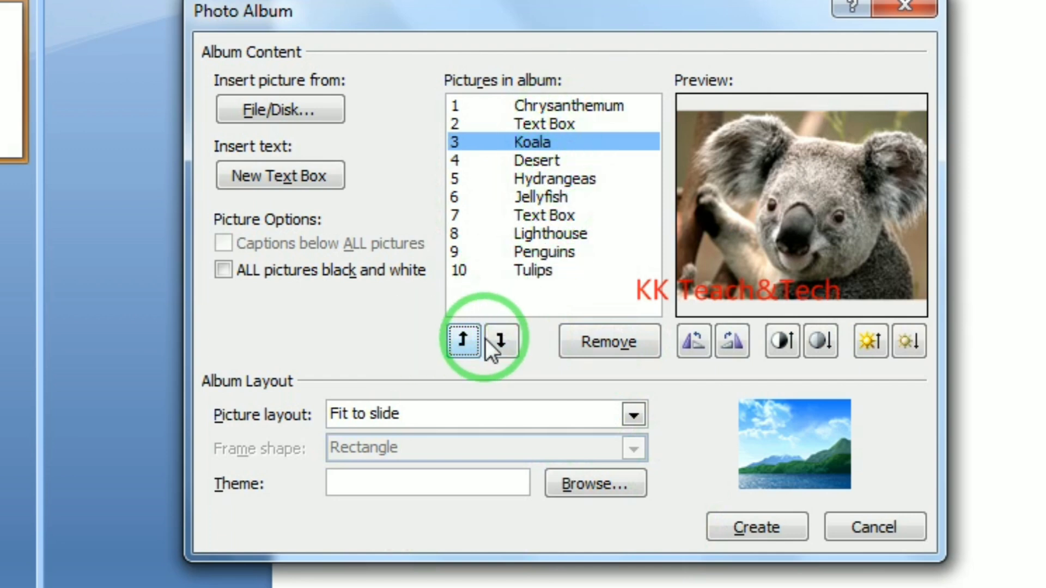
Increase Koala's brightness three steps and create the photo album presentation
left_click(870, 340)
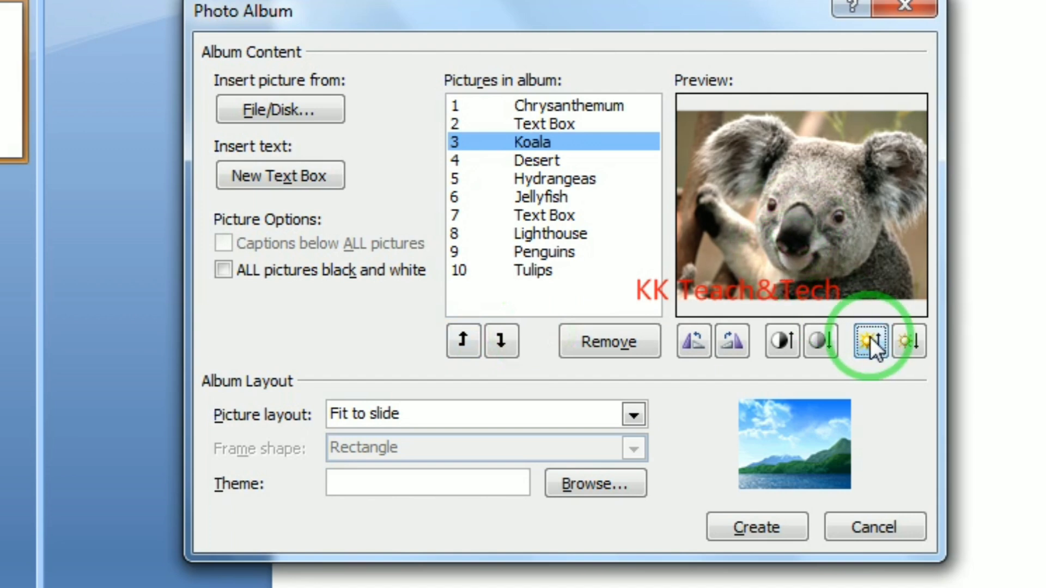
left_click(870, 340)
left_click(870, 340)
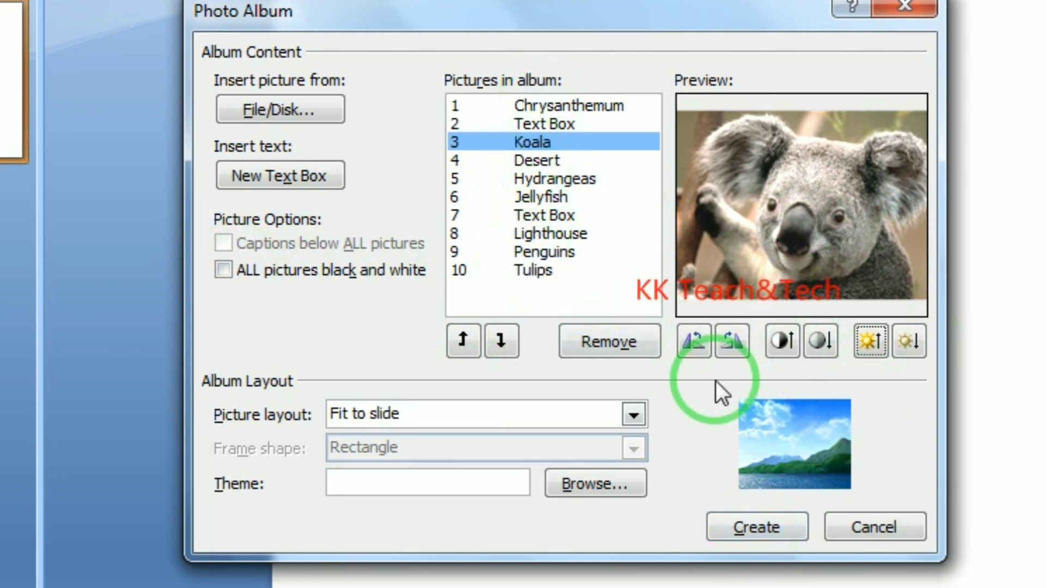
left_click(758, 526)
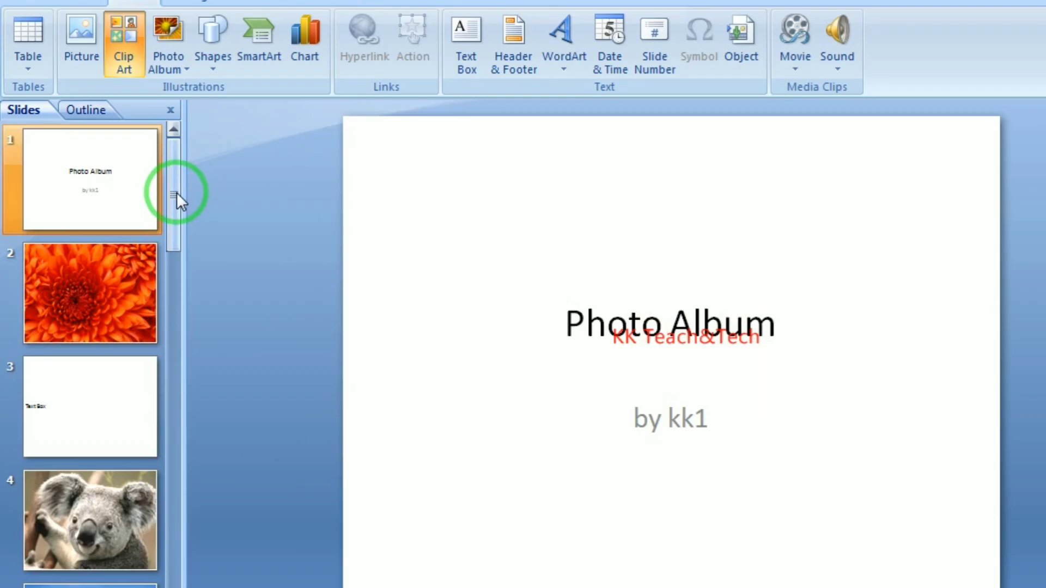
Scroll down to slide 9, then jump back to the title slide and click its Photo Album title
left_click_drag(177, 199, 175, 524)
left_click(137, 424)
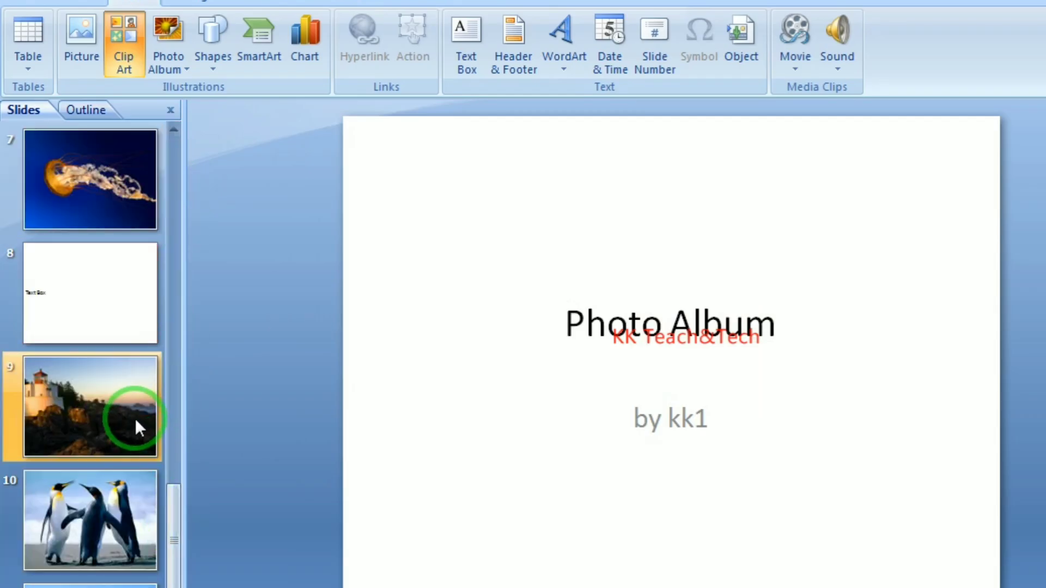
key("Home")
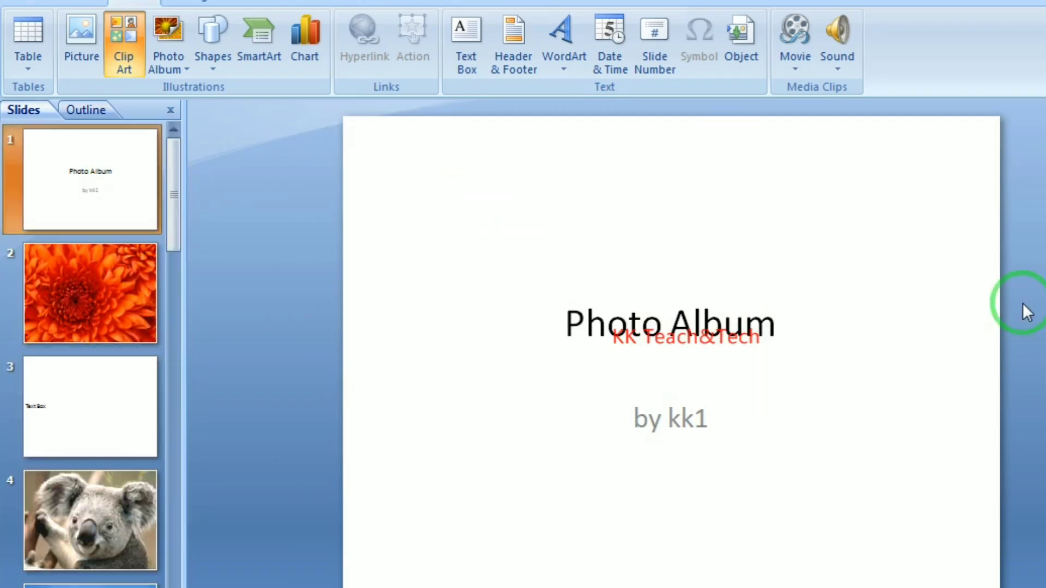
left_click(784, 323)
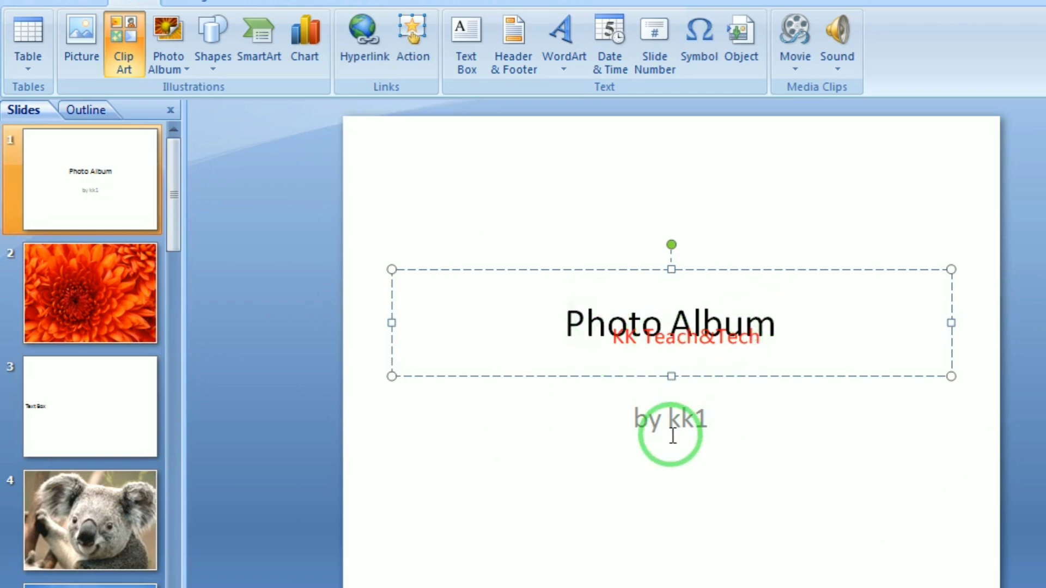
Browse slides 2 to 5, then return to slide 2 and select its flower picture
left_click(102, 280)
left_click(101, 393)
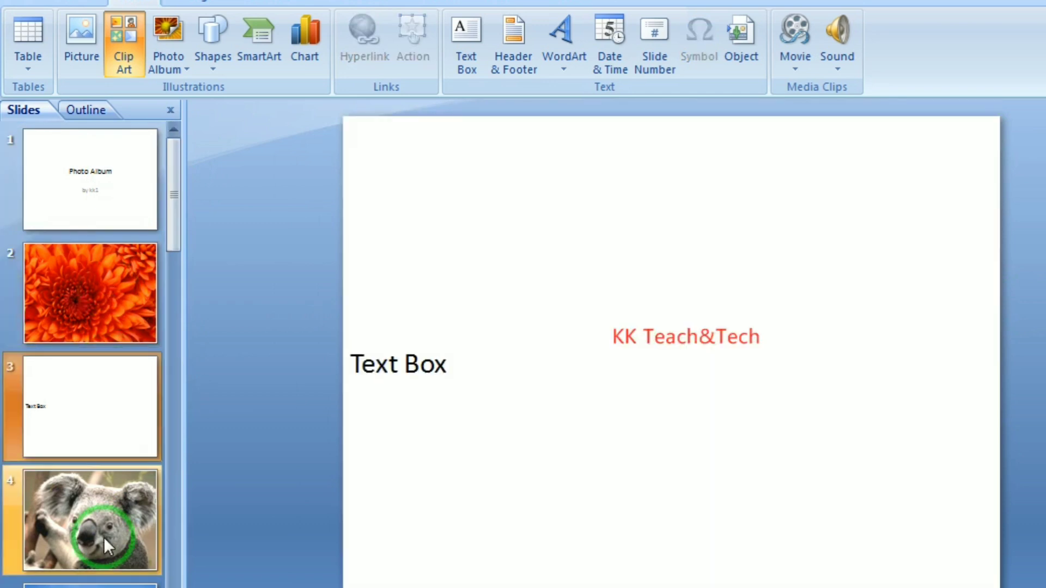
left_click(104, 537)
left_click(109, 584)
left_click(88, 287)
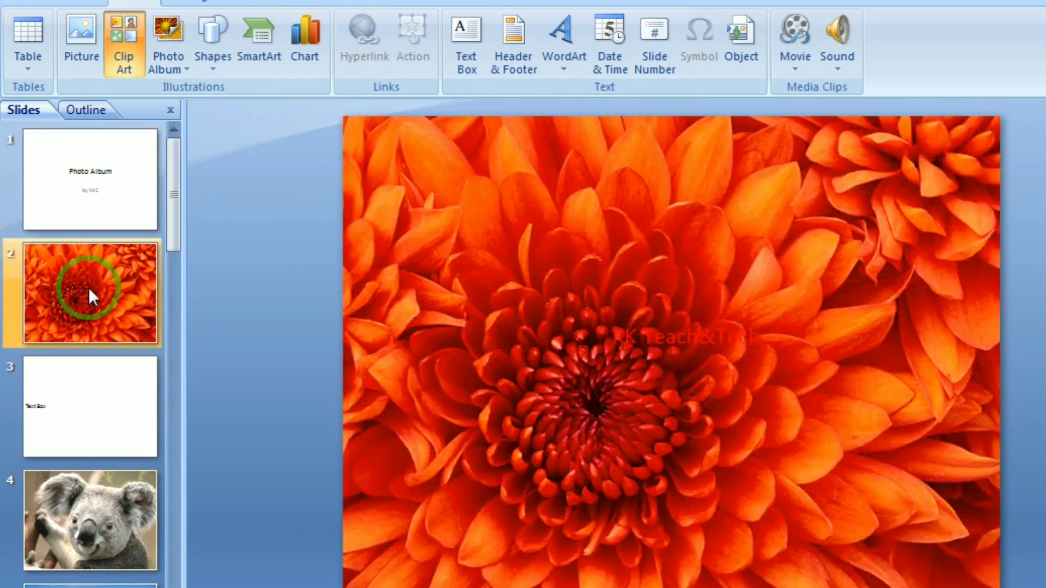
left_click(739, 352)
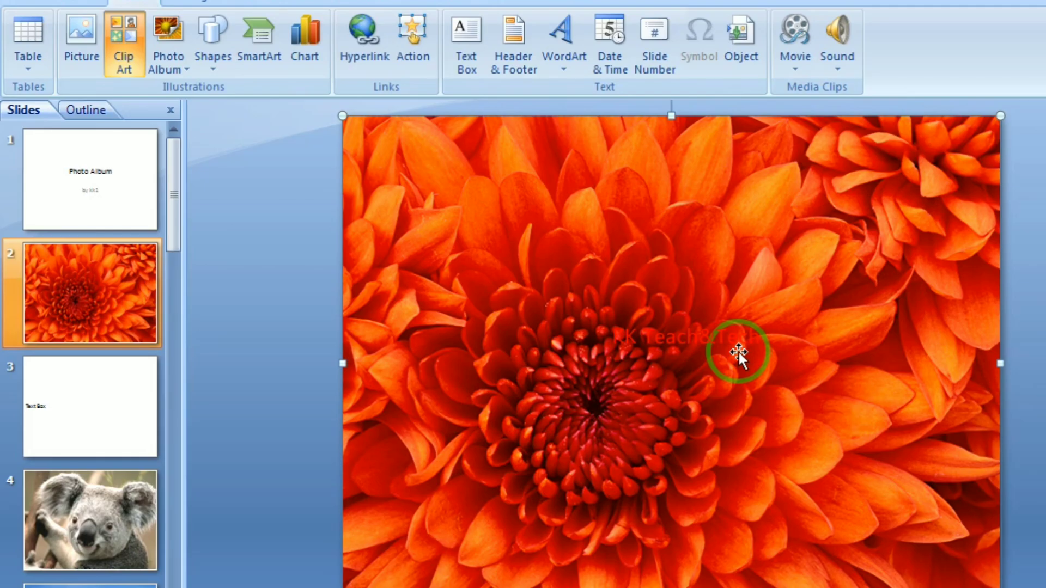
key("F5")
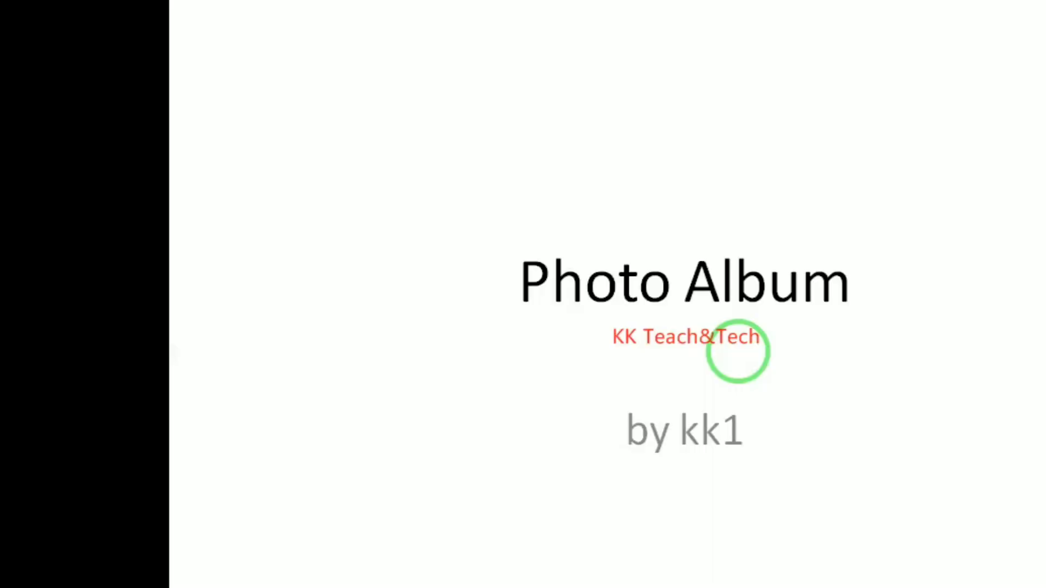
left_click(738, 351)
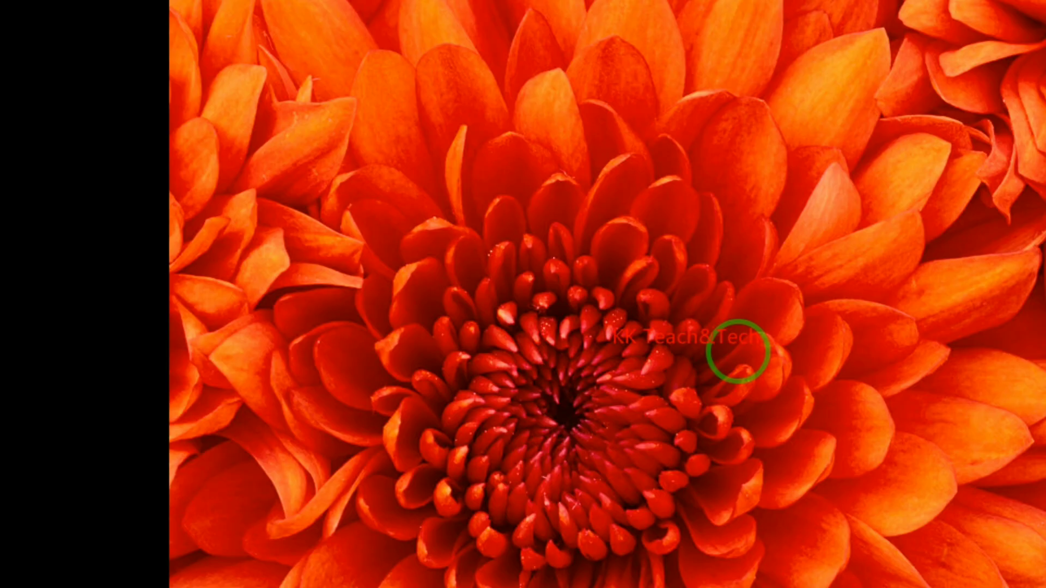
left_click(738, 351)
left_click(739, 351)
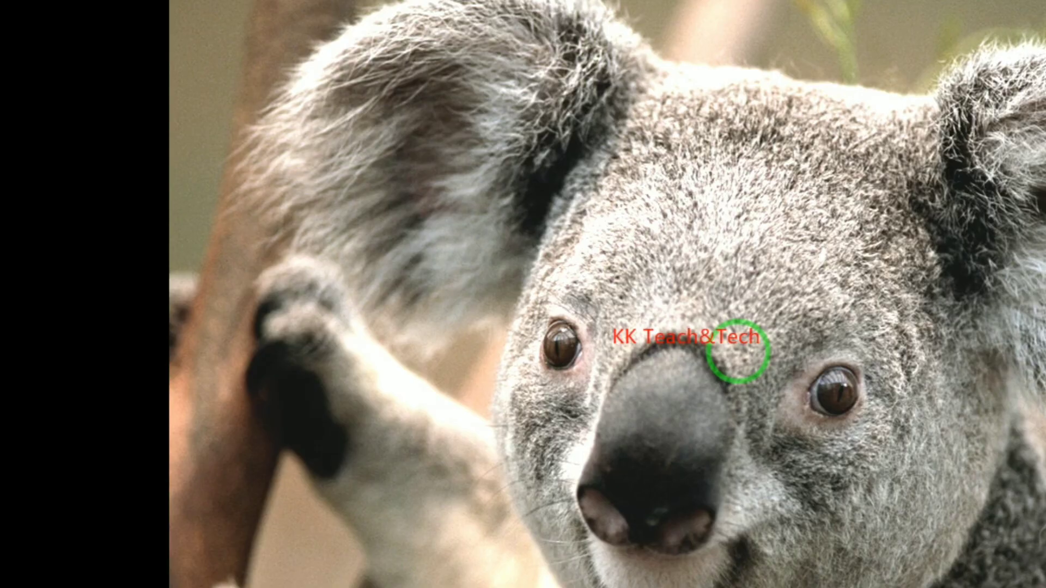
left_click(738, 351)
left_click(738, 351)
left_click(738, 351)
left_click(738, 352)
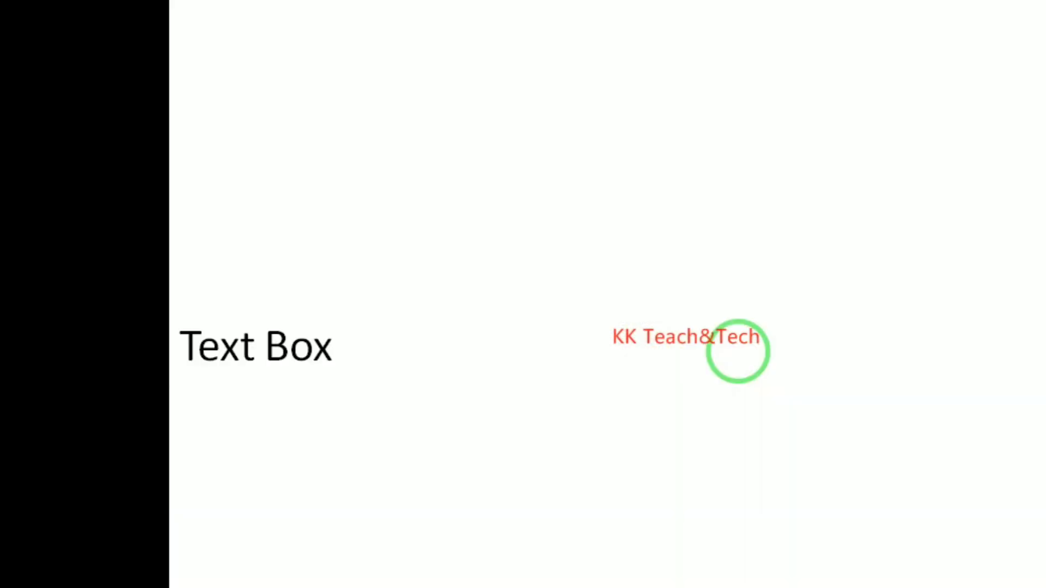
left_click(738, 352)
left_click(738, 351)
left_click(738, 351)
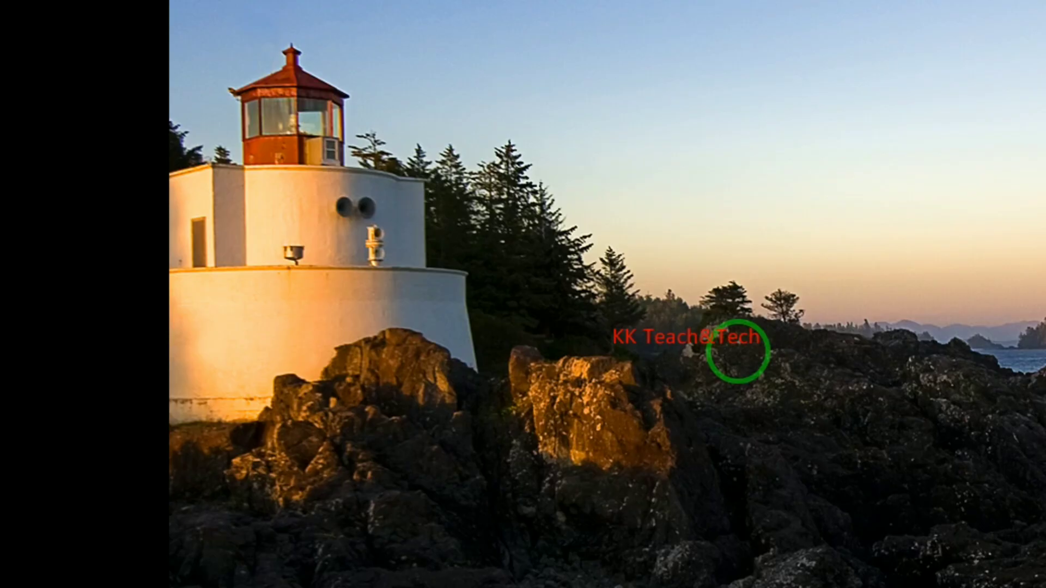
left_click(738, 351)
left_click(738, 352)
left_click(738, 351)
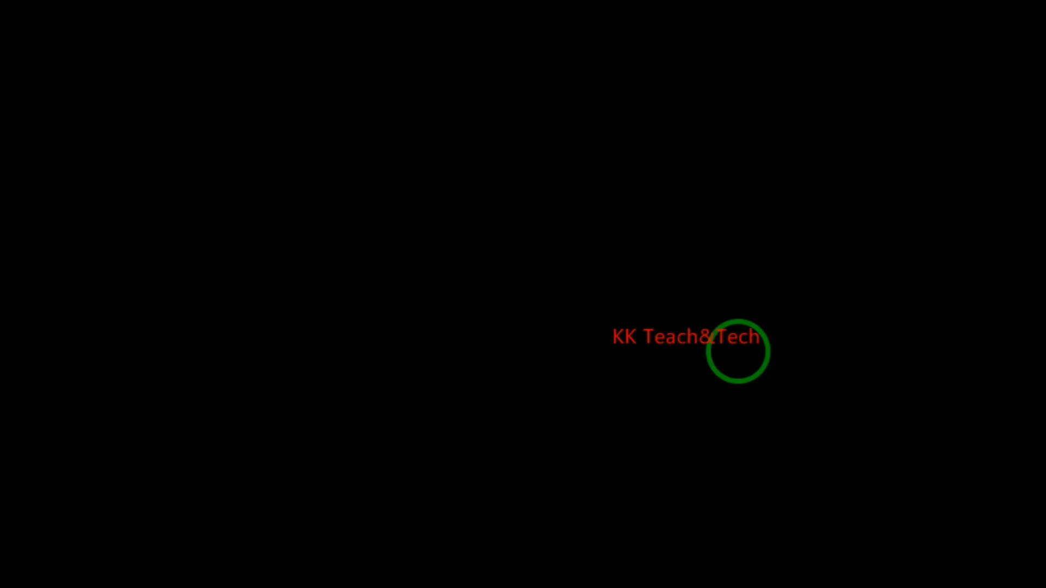
left_click(738, 351)
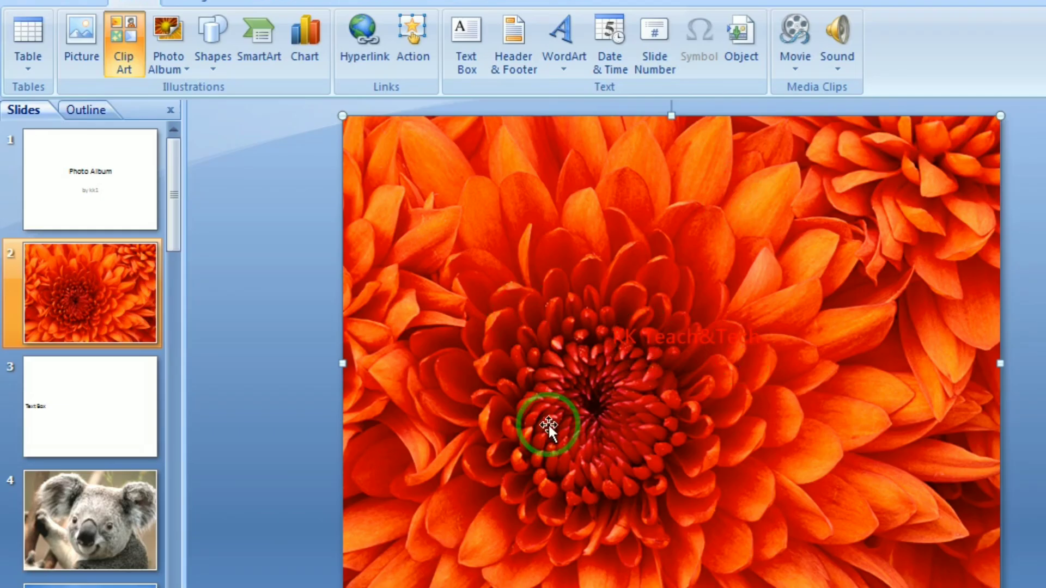
Replace the 'Text Box' wording on slide 3 with SJEGFIEJIJGGF
left_click(64, 383)
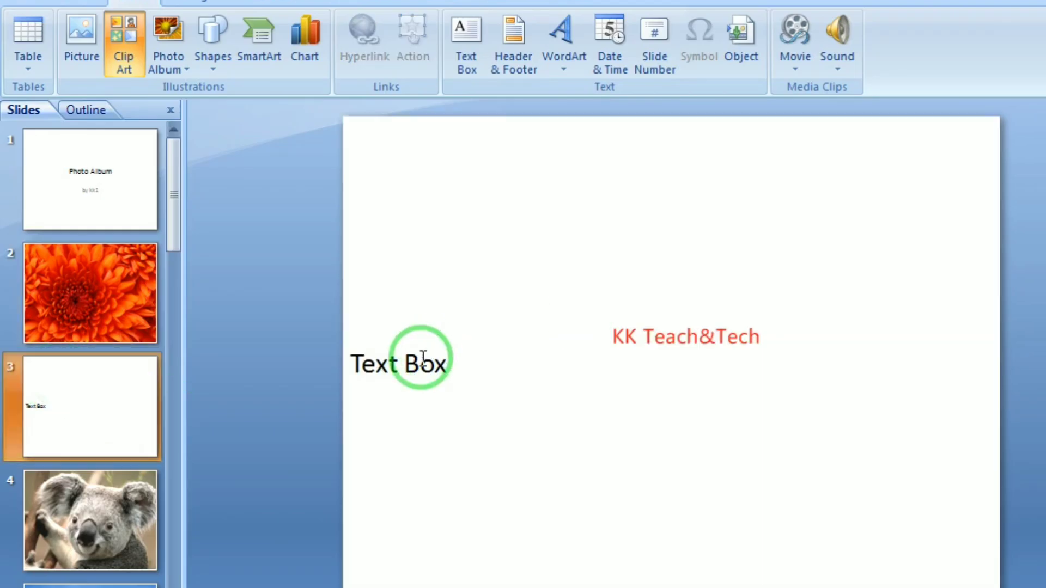
left_click(418, 363)
left_click_drag(451, 363, 217, 303)
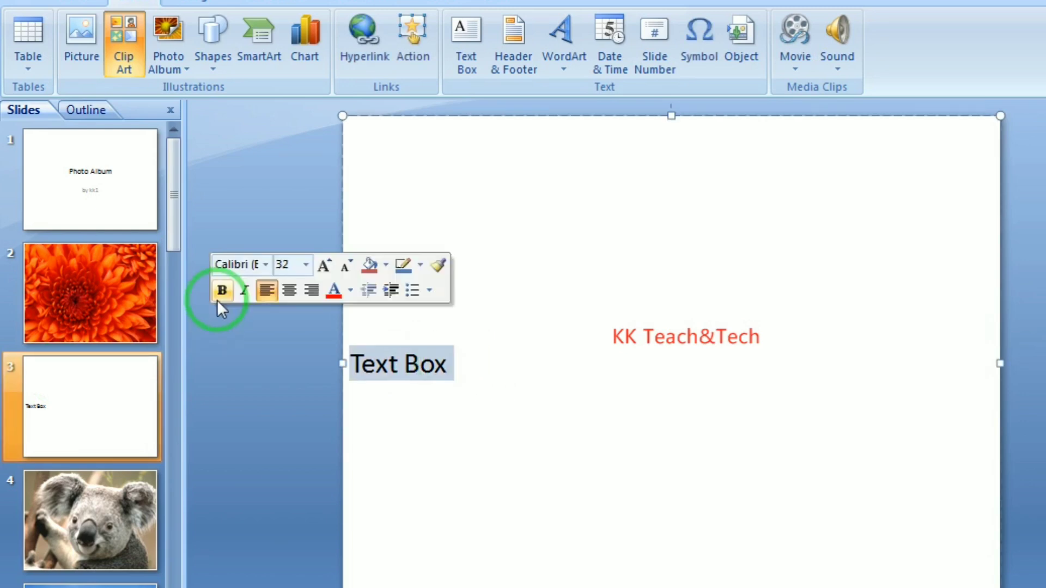
key("BackSpace")
type("SJEGFIEJIJGGF")
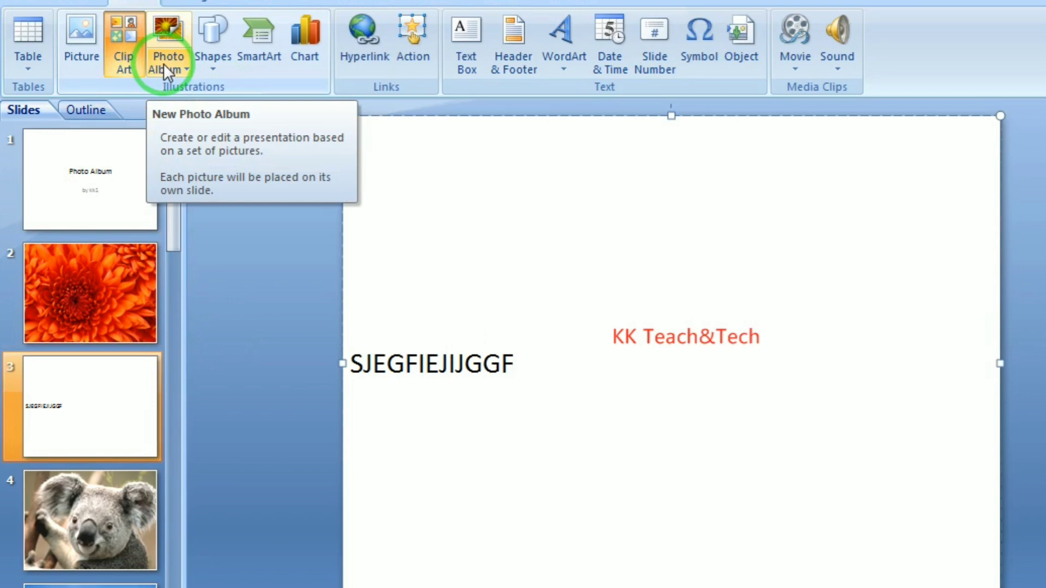
Open the New Photo Album dialog and cancel it without creating anything
left_click(164, 63)
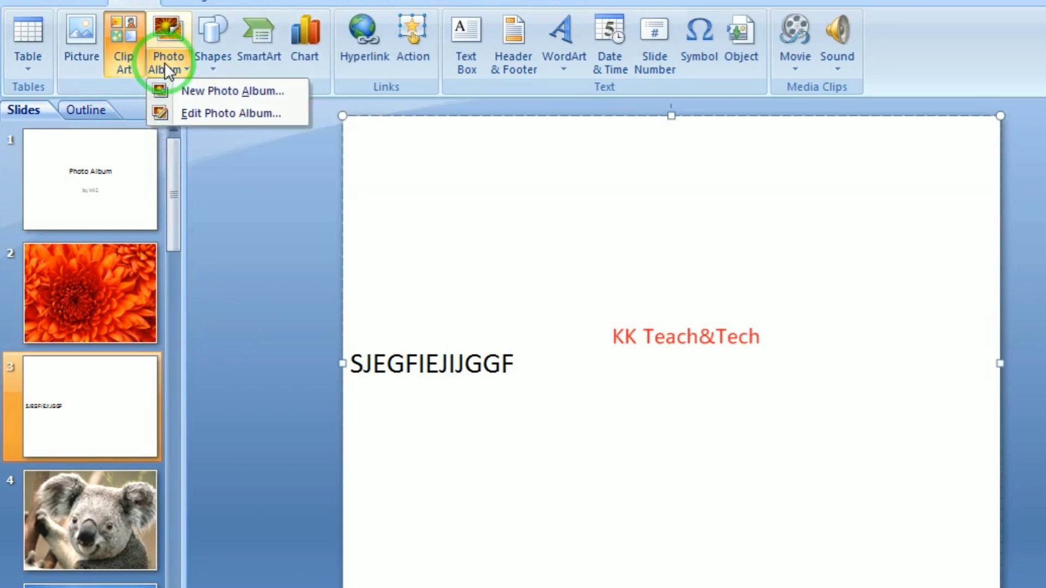
left_click(210, 93)
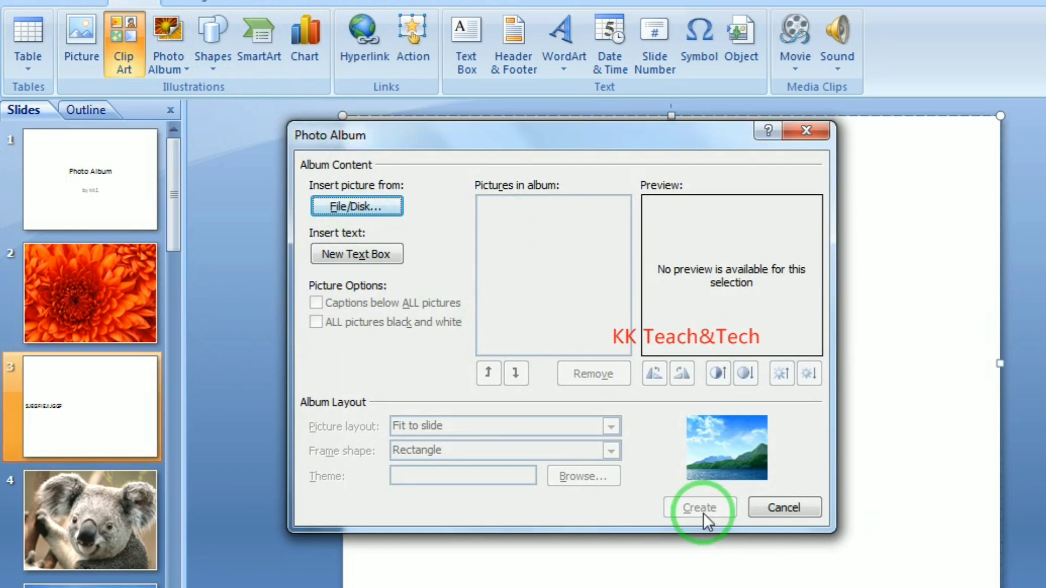
left_click(777, 511)
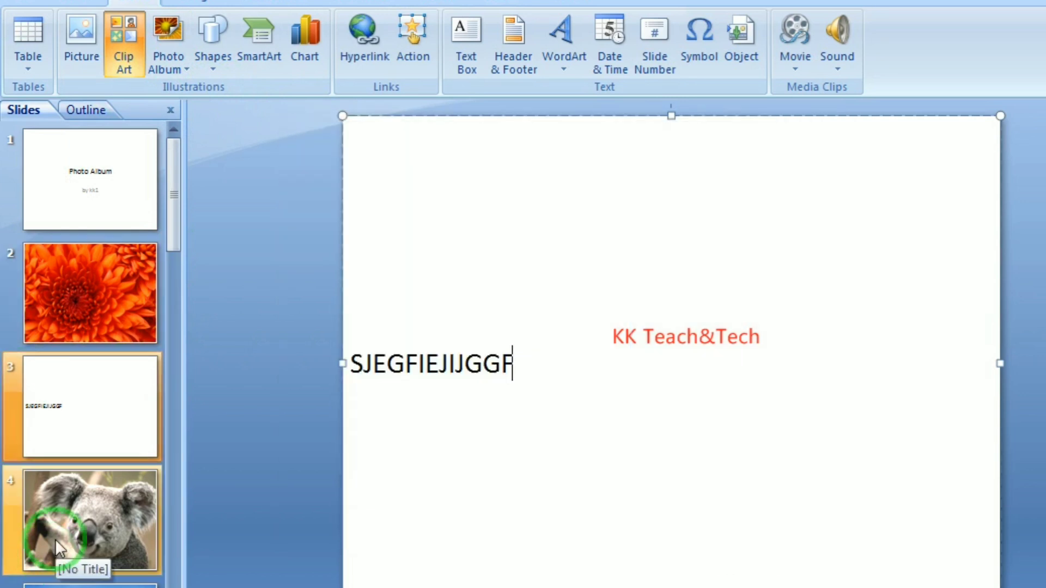
In Edit Photo Album, move Lighthouse up five places, then cancel to discard the reordering
left_click(175, 65)
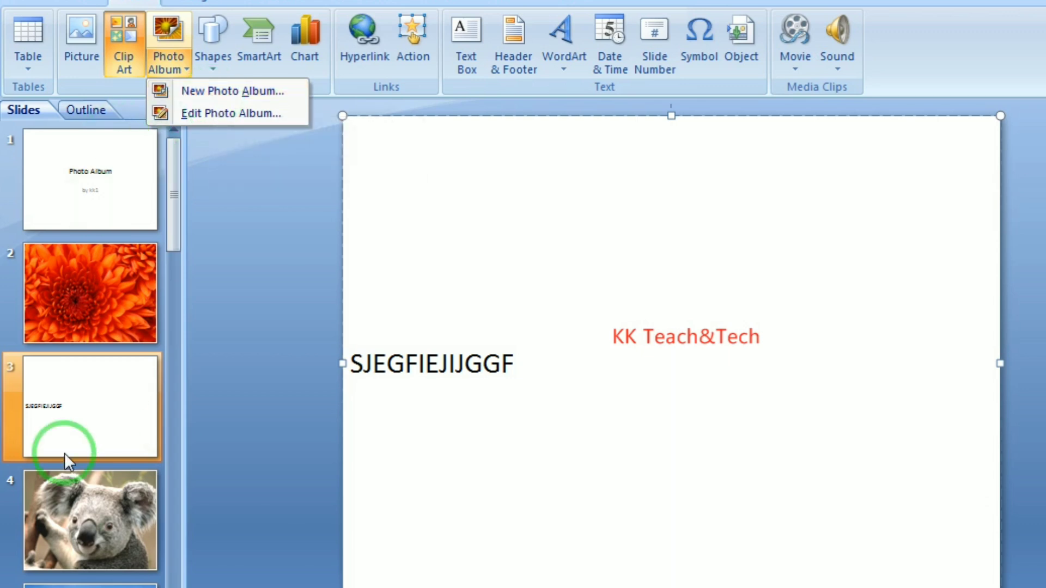
left_click(227, 114)
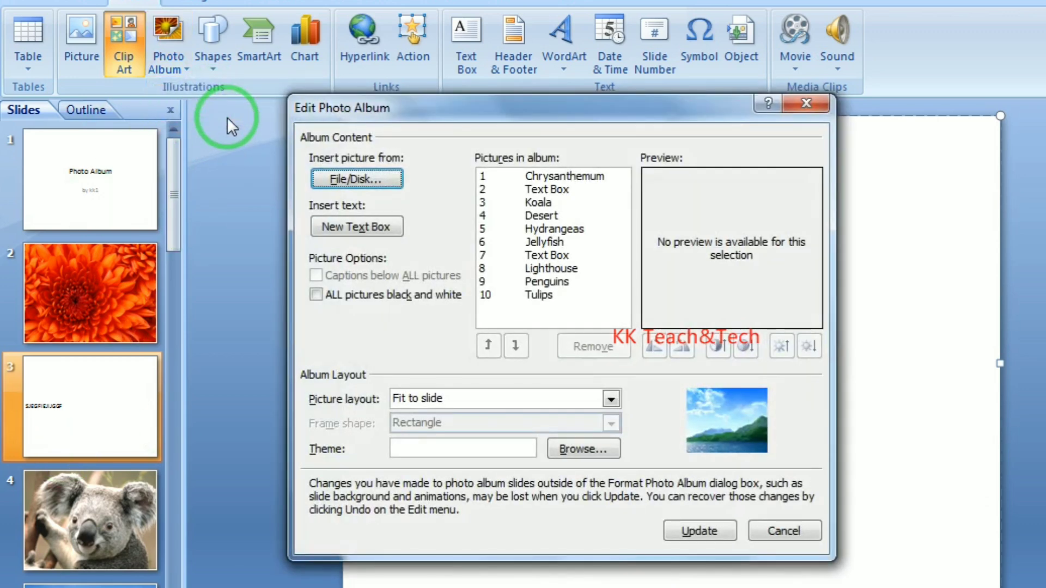
left_click(542, 270)
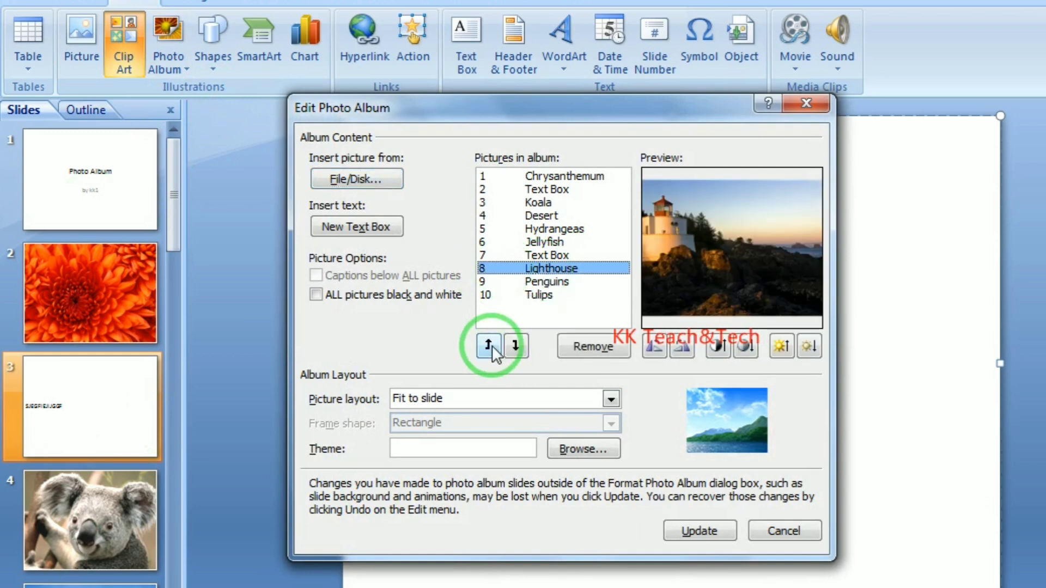
left_click(492, 345)
left_click(491, 345)
left_click(488, 344)
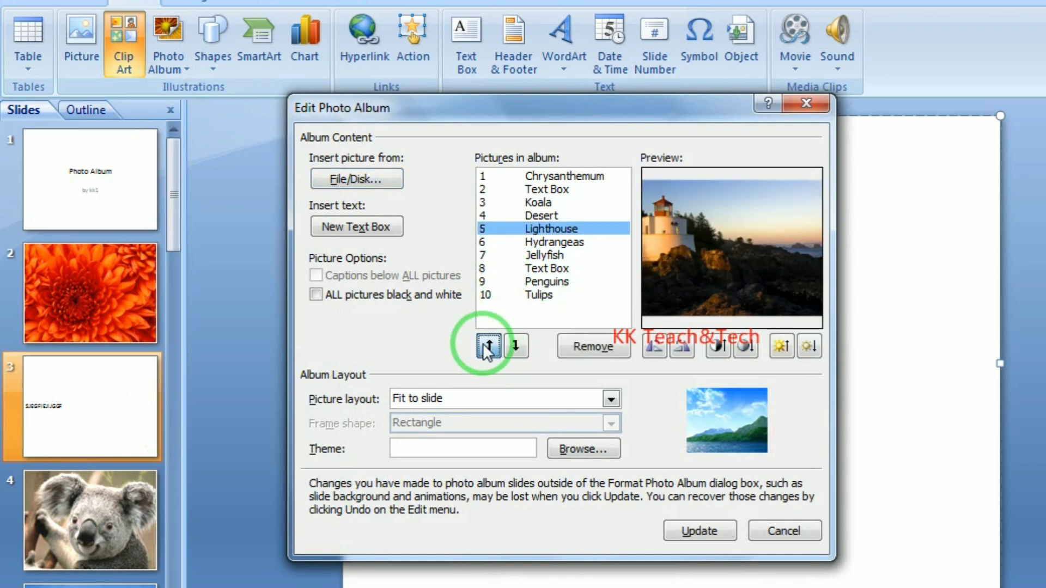
left_click(486, 345)
left_click(487, 345)
left_click(542, 268)
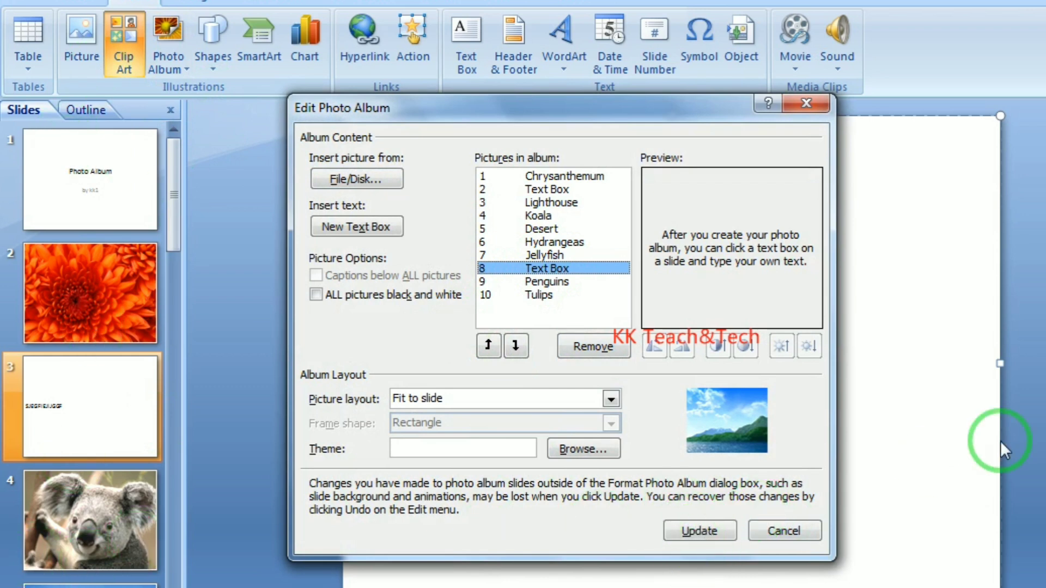
left_click(787, 533)
Dismiss the photo album options and switch to slide 1
left_click(171, 61)
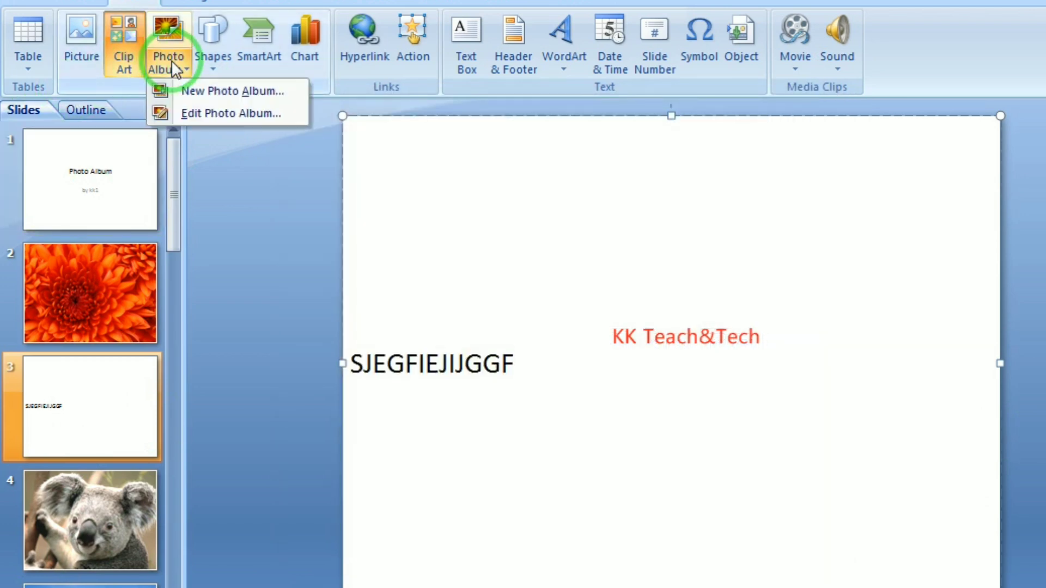
left_click(273, 226)
left_click(467, 364)
left_click(82, 157)
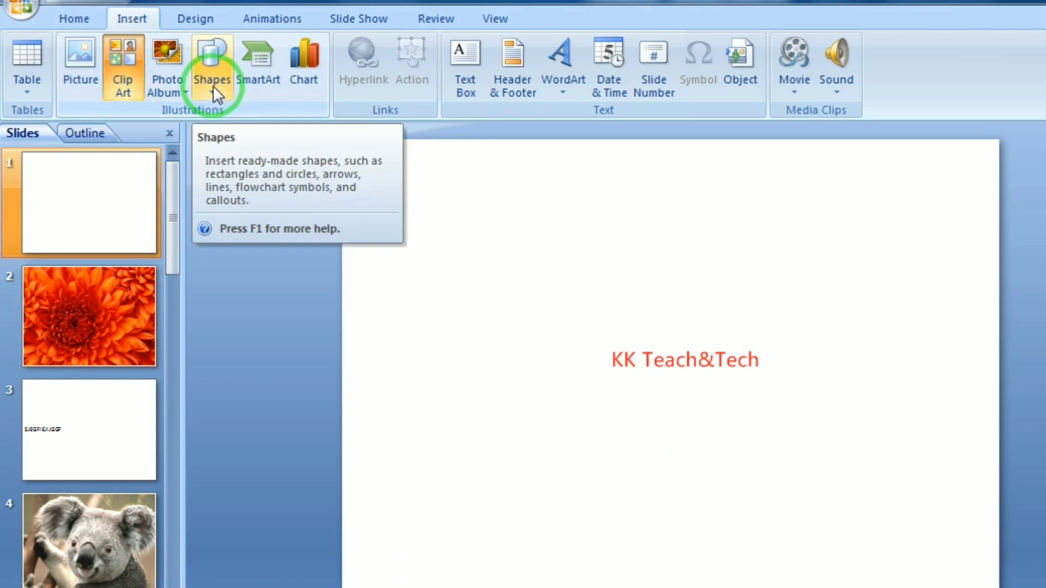
Draw a text box on slide 1 containing W35E4656 and 45R6757568 on two lines
left_click(213, 86)
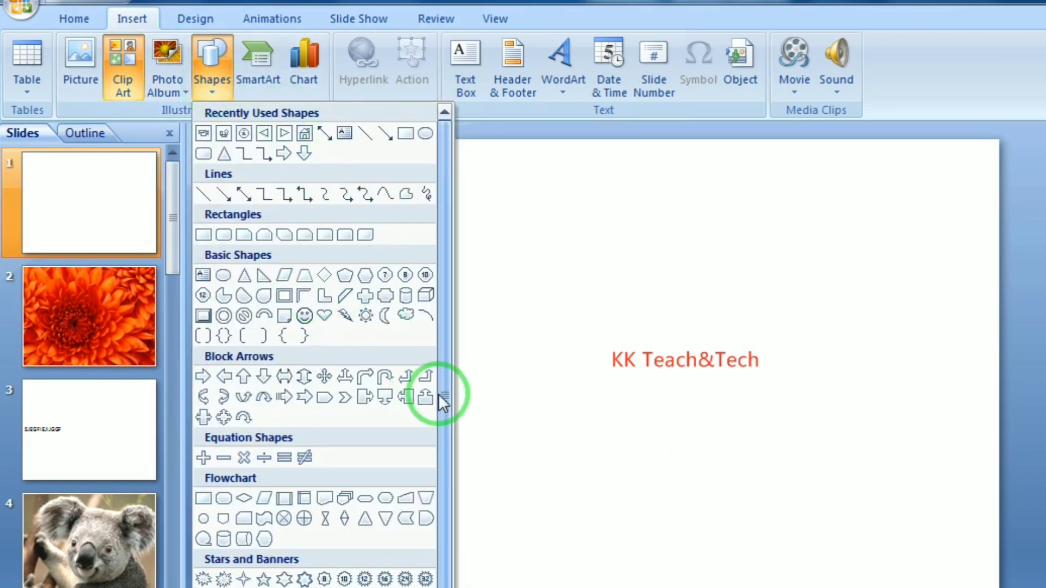
left_click_drag(438, 395, 446, 471)
left_click_drag(439, 514, 444, 403)
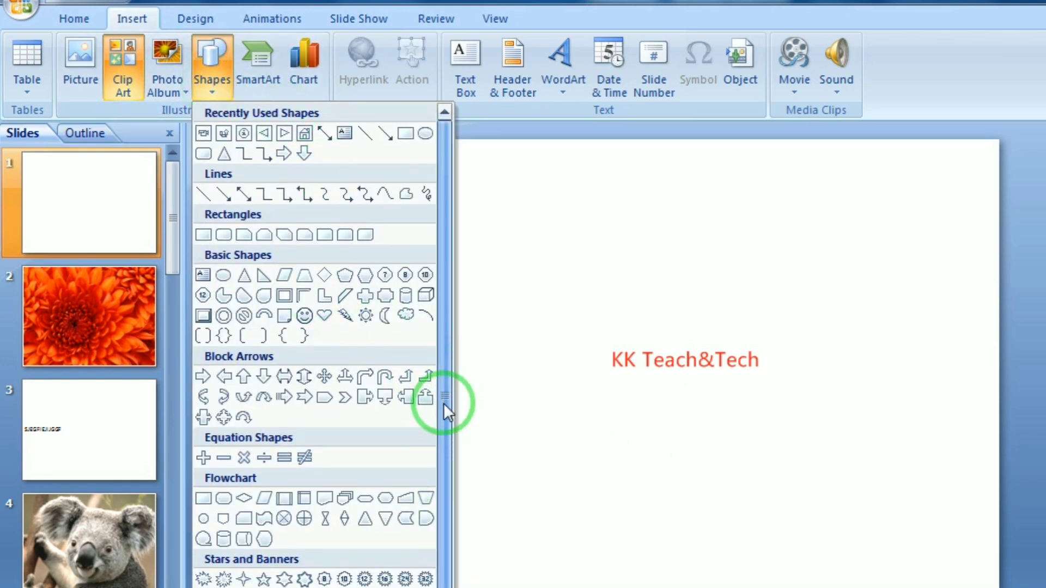
left_click_drag(433, 483, 446, 293)
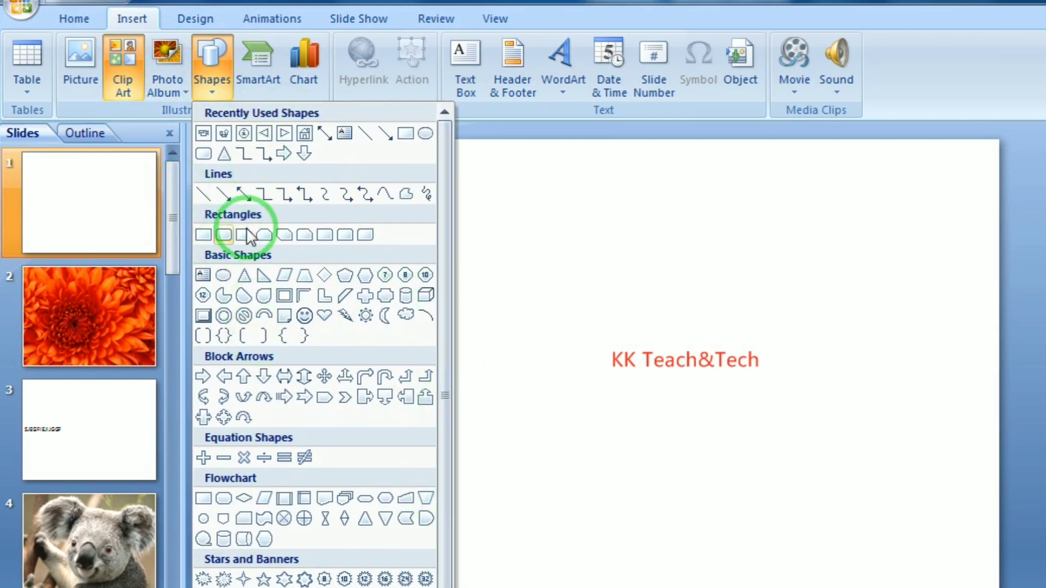
left_click(204, 277)
left_click_drag(440, 245, 742, 427)
type("W")
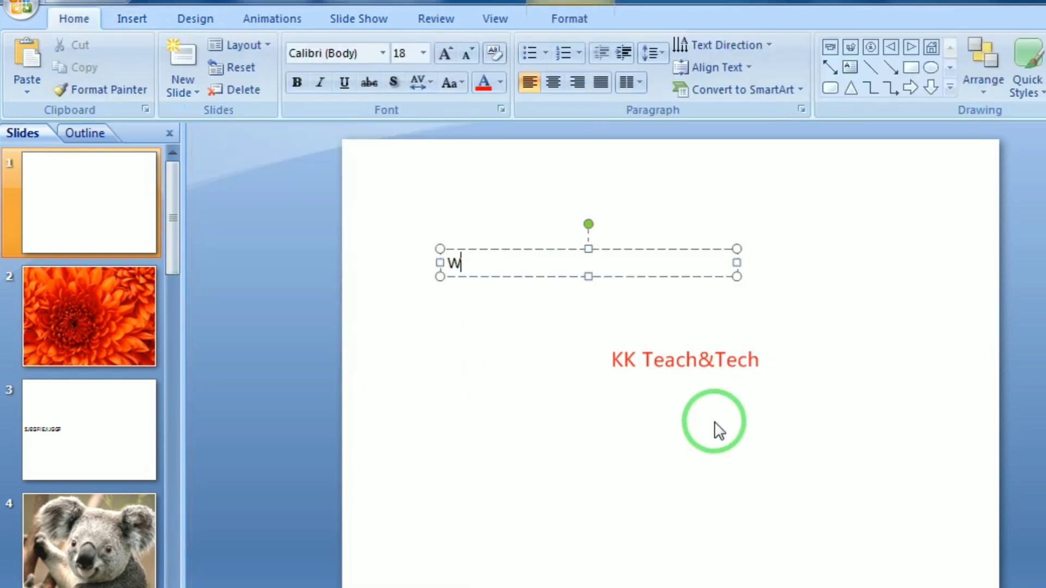
type("35E4656")
key("Return")
type("45R6757568")
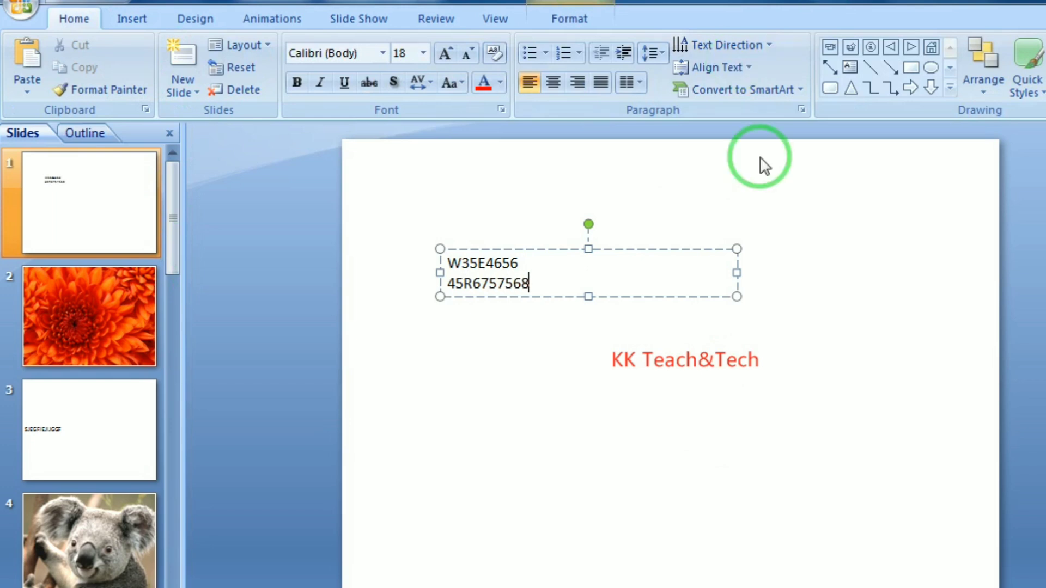
Cut the leftover text box from slide 1 and open the Shapes gallery
left_click(636, 252)
key("ctrl+x")
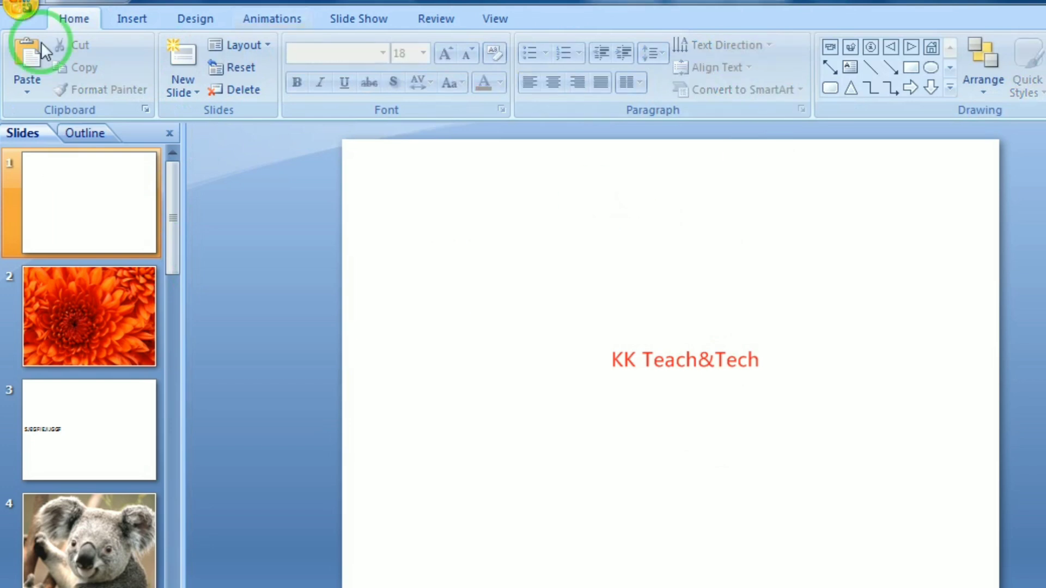
left_click(130, 21)
left_click(218, 87)
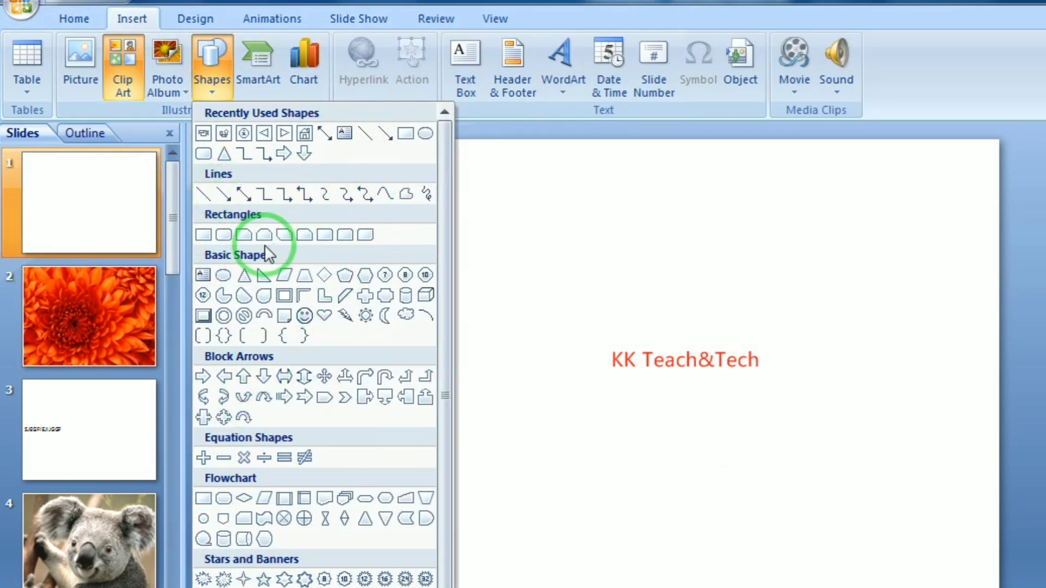
Draw a rectangle near the top of slide 1 and an isosceles triangle below it
left_click(205, 235)
left_click_drag(445, 194, 628, 305)
left_click(211, 60)
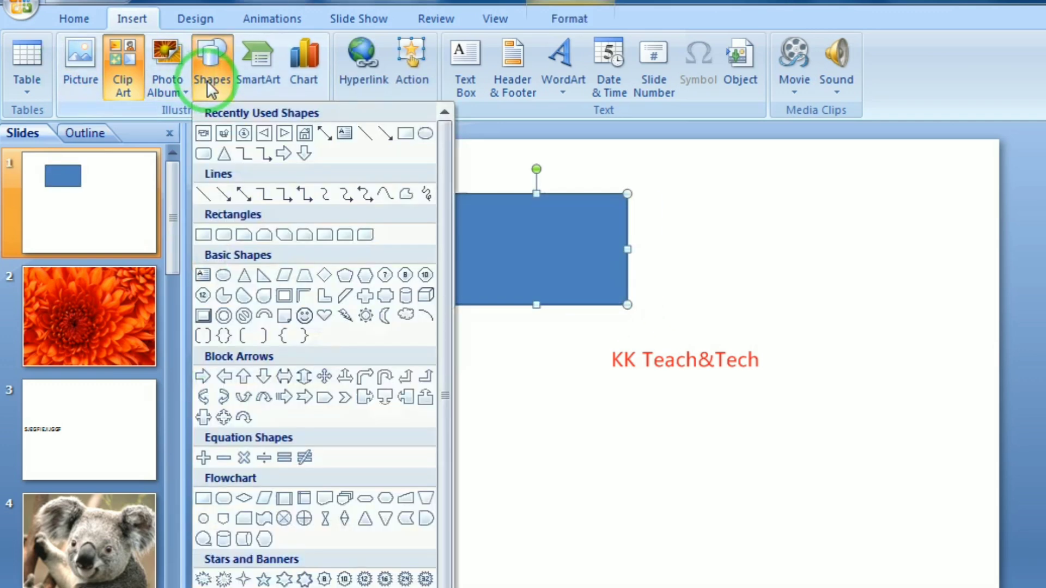
left_click(244, 275)
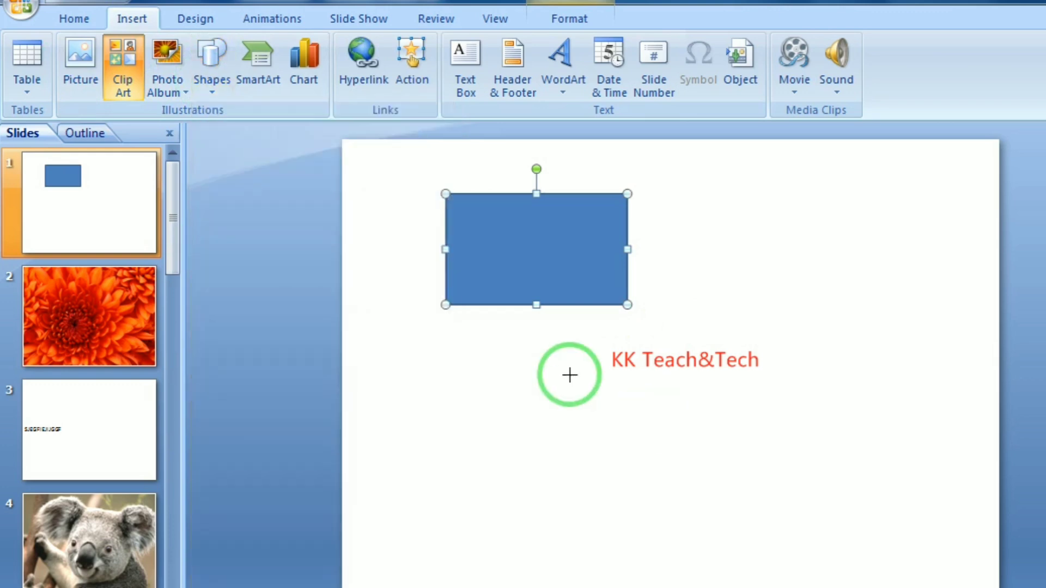
left_click_drag(569, 375, 775, 546)
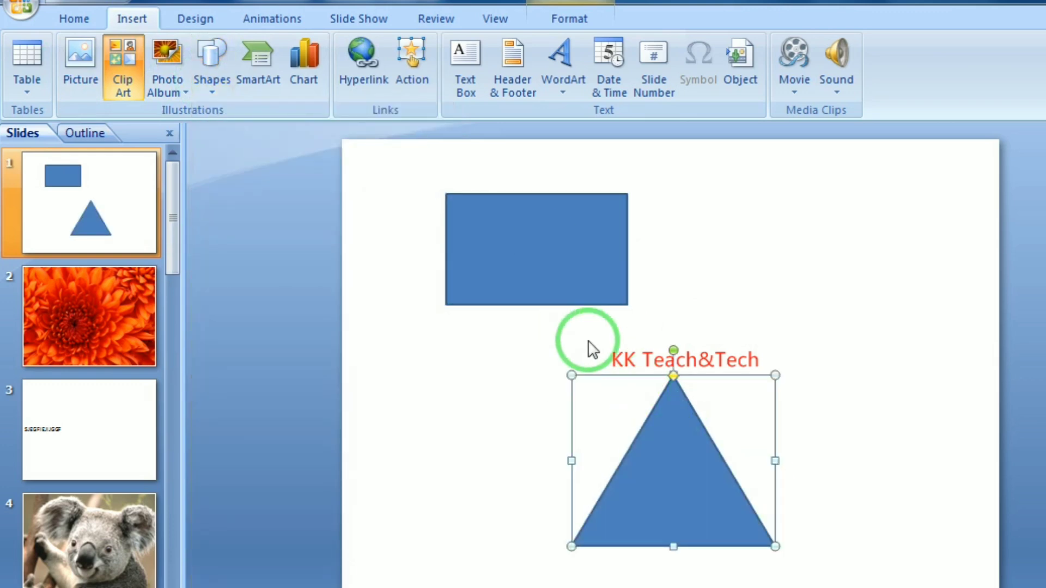
left_click(213, 86)
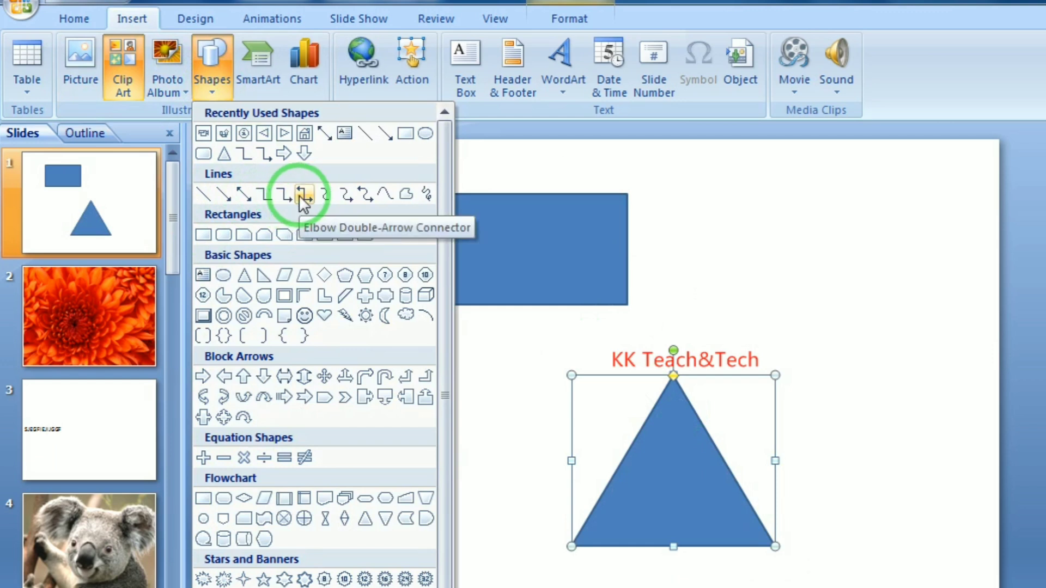
Join the rectangle and triangle with an elbow double-arrow connector and drag the shapes to test it
left_click(305, 194)
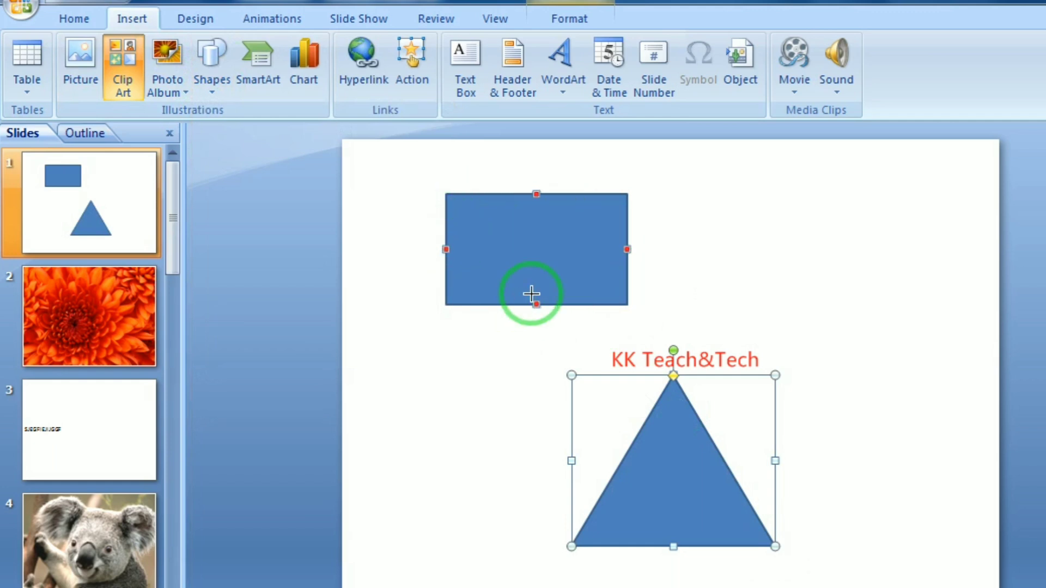
left_click_drag(535, 304, 674, 375)
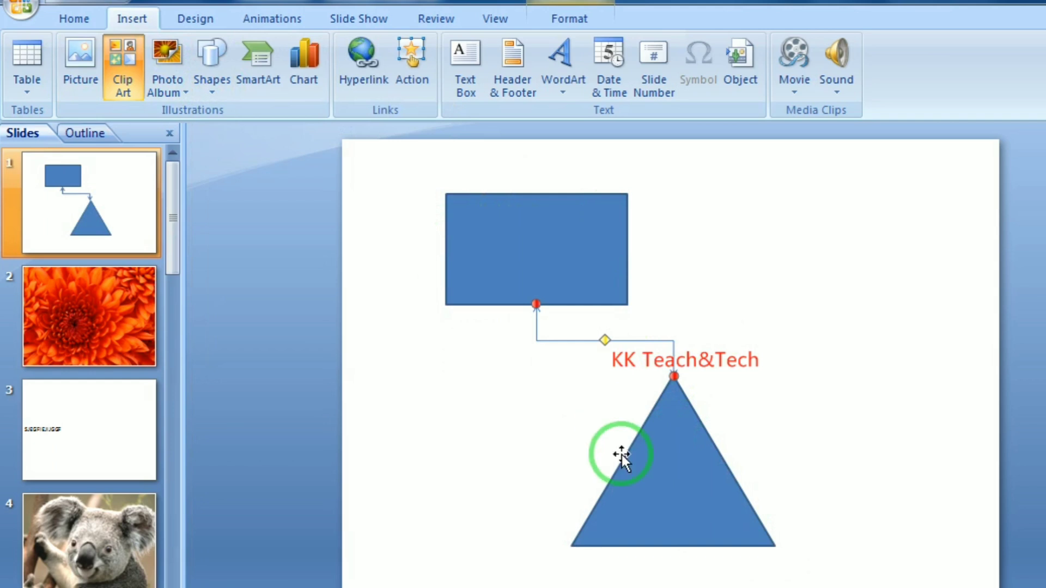
left_click(625, 471)
left_click_drag(681, 484, 574, 501)
left_click_drag(579, 246, 496, 211)
left_click_drag(560, 502, 824, 361)
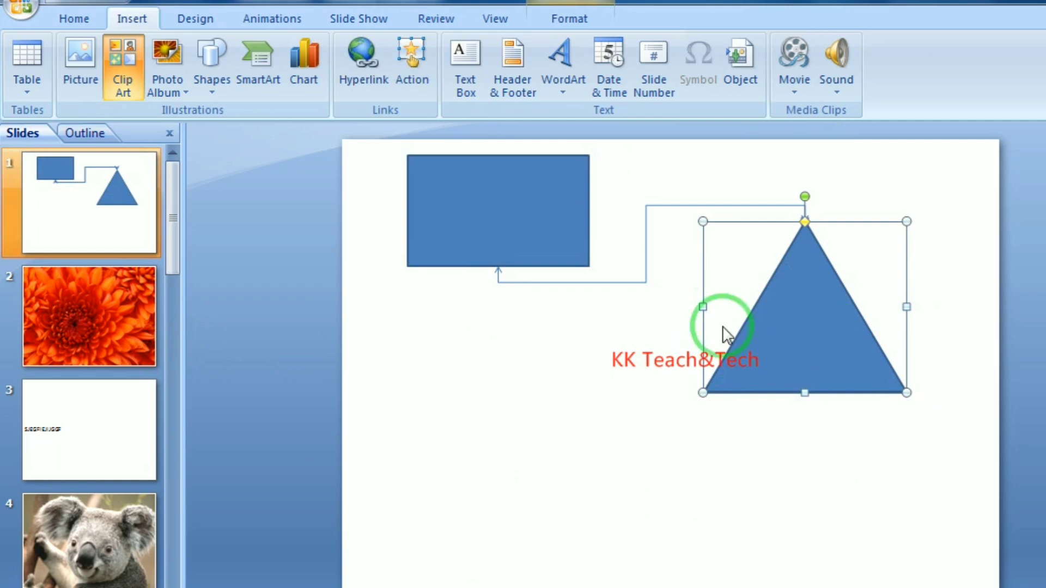
Delete the triangle, rectangle and connector, leaving slide 1 blank
key("Delete")
left_click(568, 210)
key("Delete")
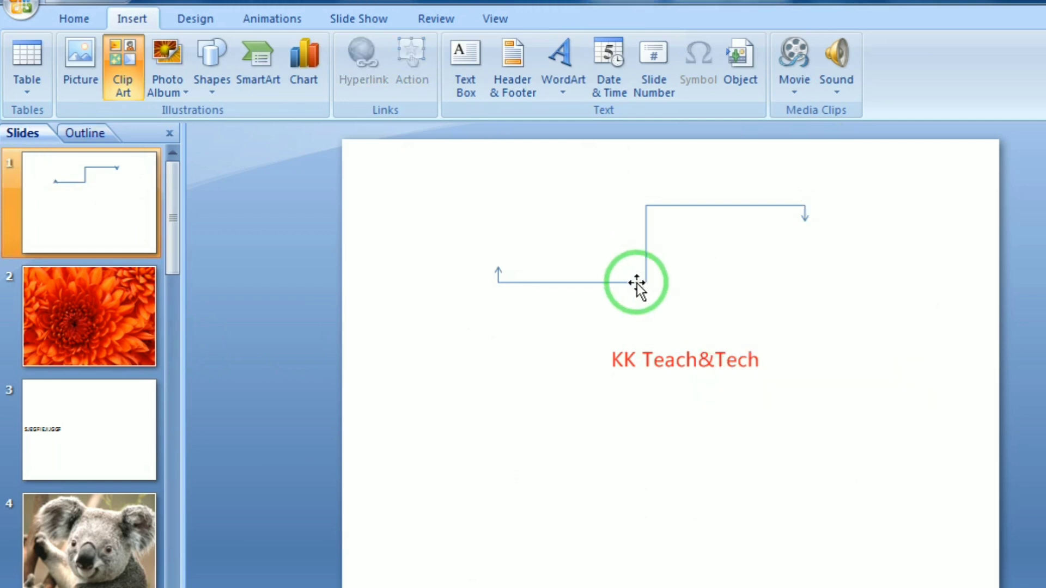
left_click(639, 282)
key("Delete")
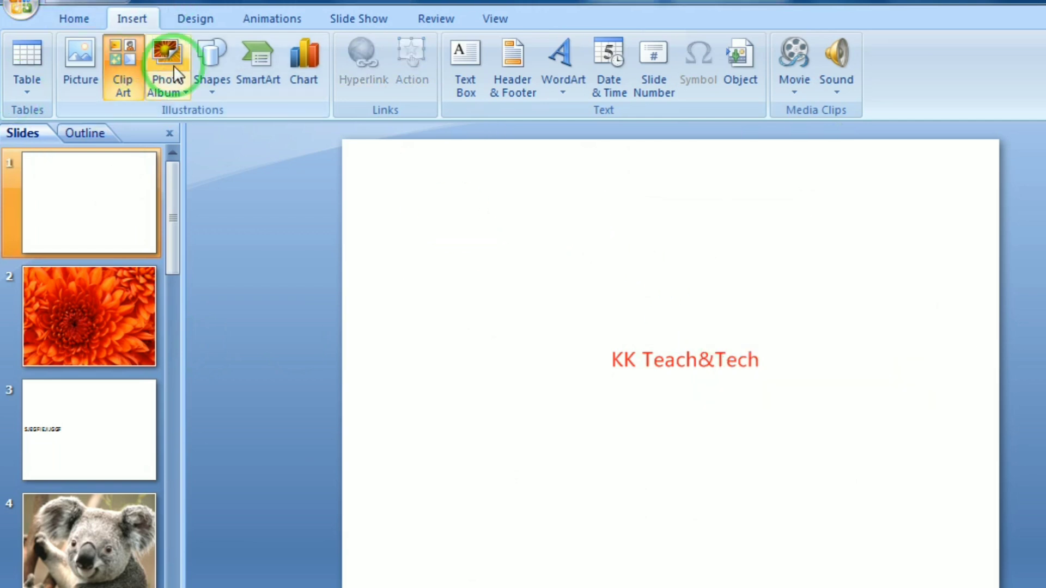
left_click(216, 81)
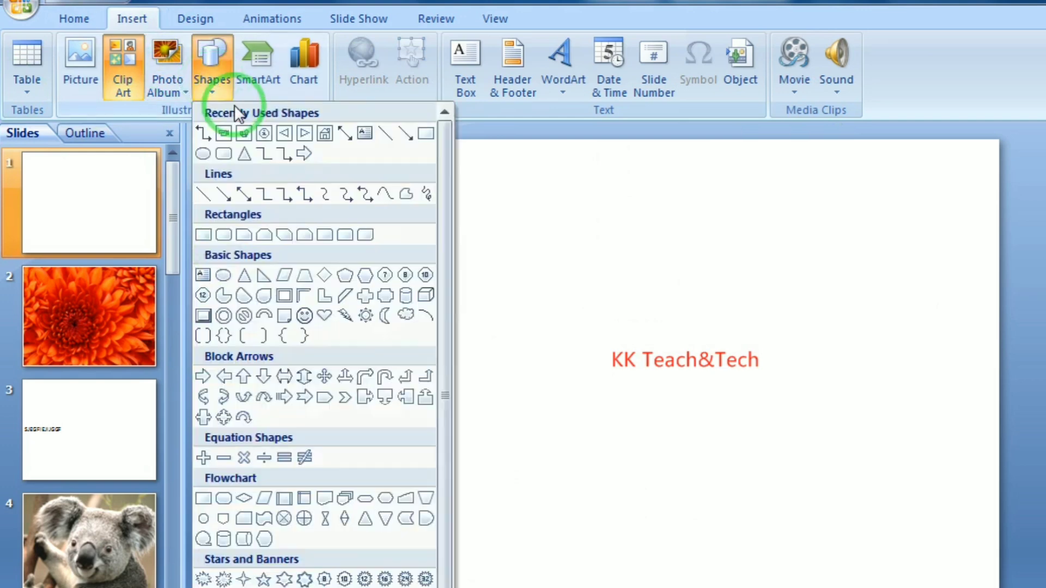
left_click(389, 196)
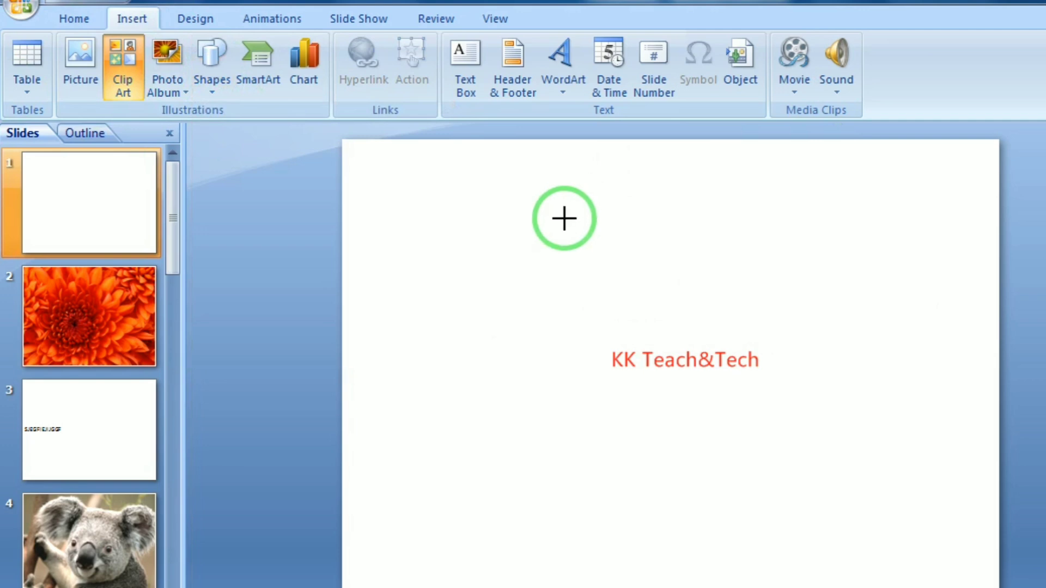
left_click(564, 219)
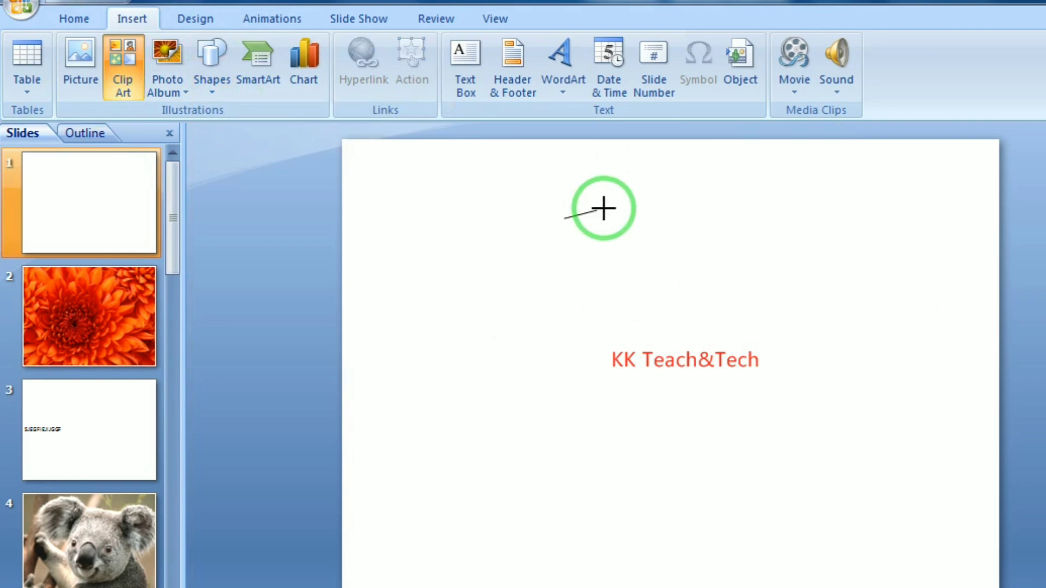
left_click(820, 176)
left_click(914, 383)
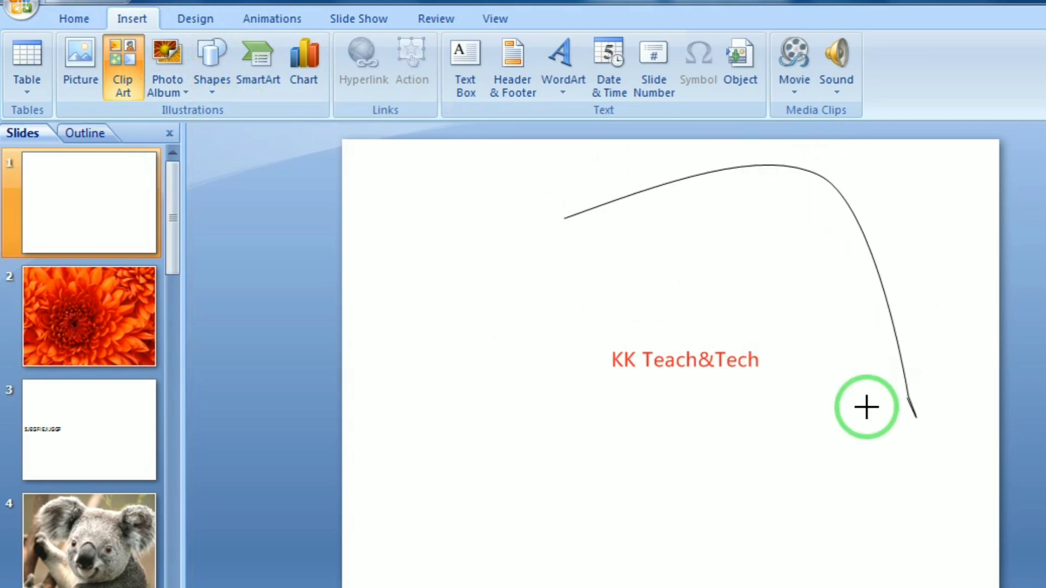
left_click(622, 475)
left_click(765, 354)
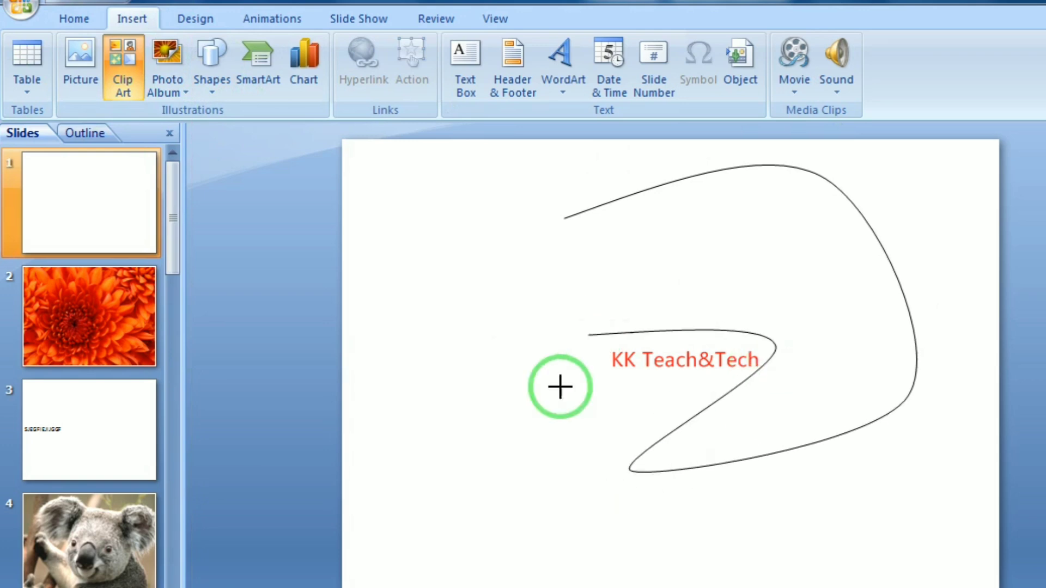
left_click(395, 398)
left_click(627, 277)
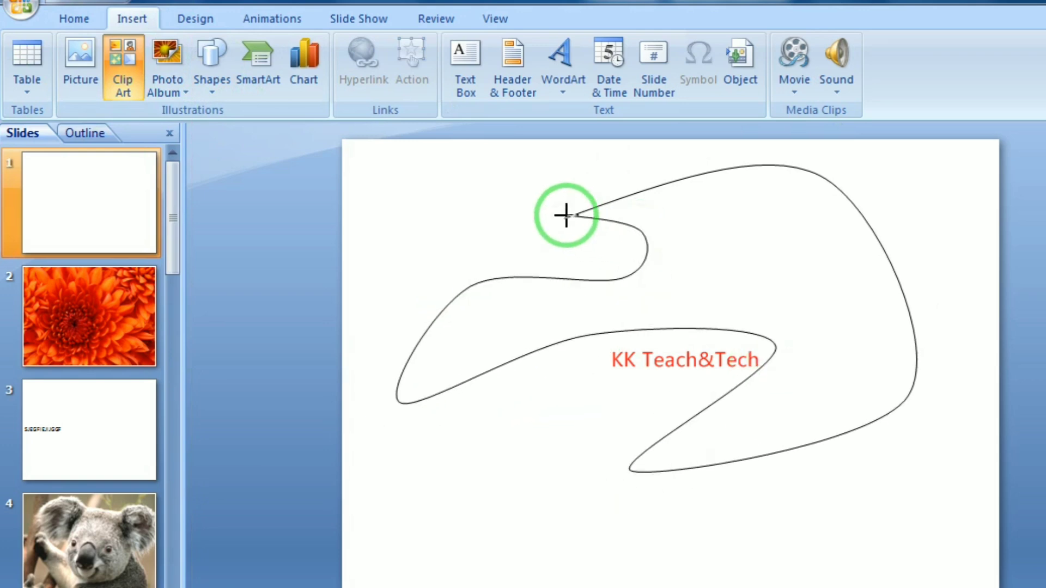
left_click(566, 217)
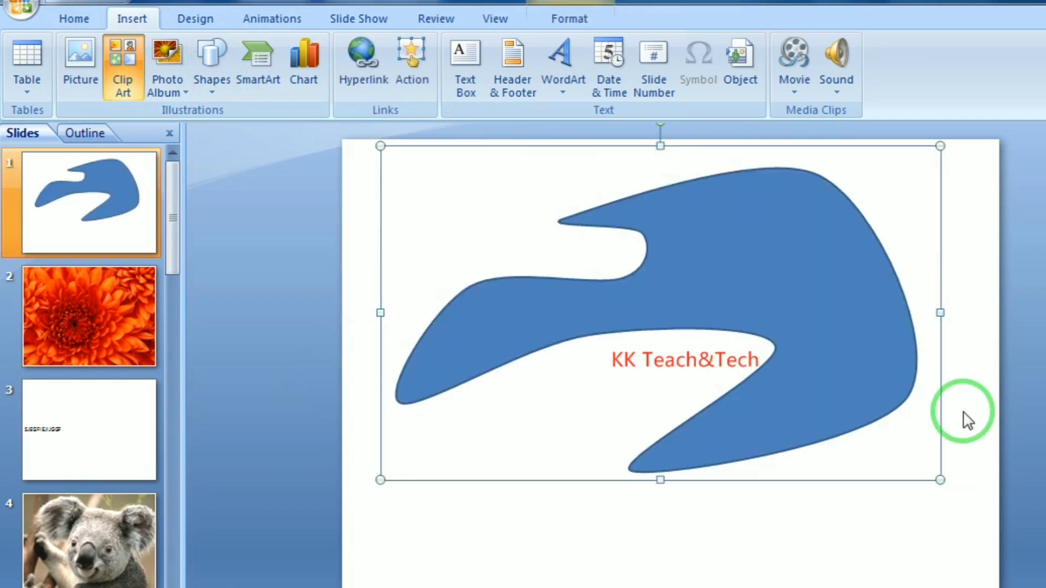
left_click_drag(941, 480, 719, 315)
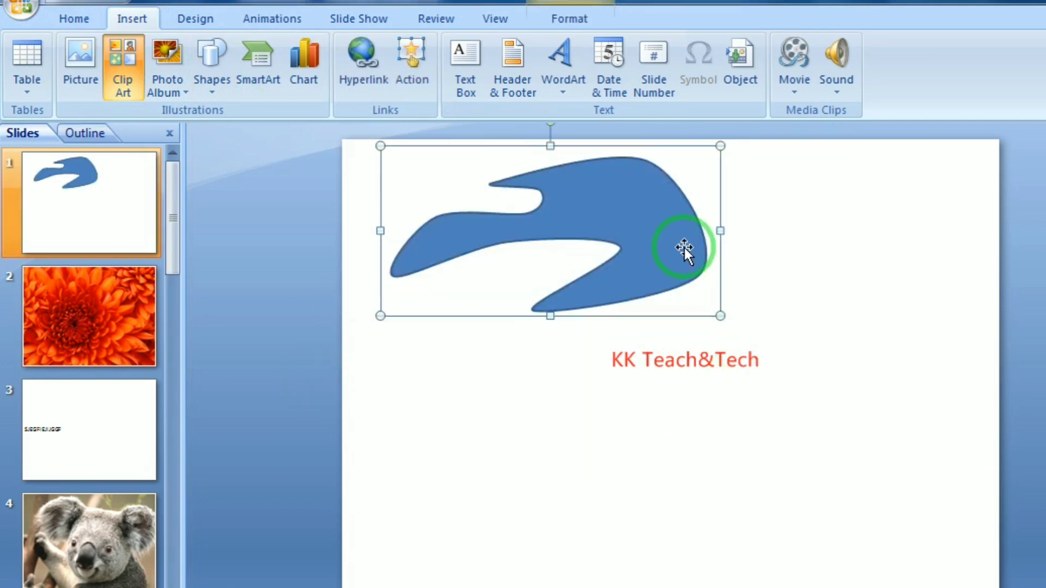
left_click_drag(560, 173, 626, 268)
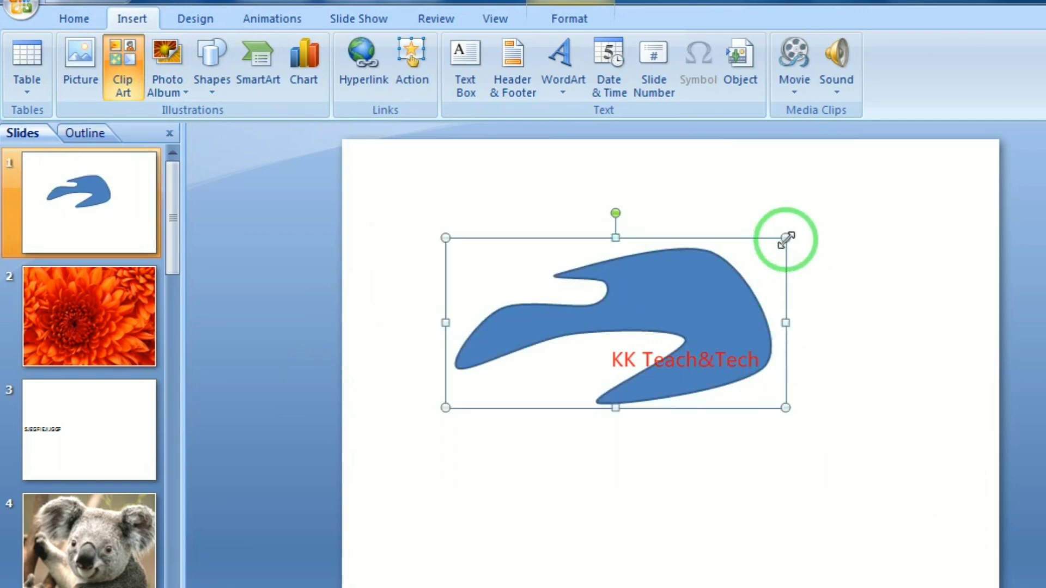
left_click_drag(785, 238, 731, 238)
left_click(566, 18)
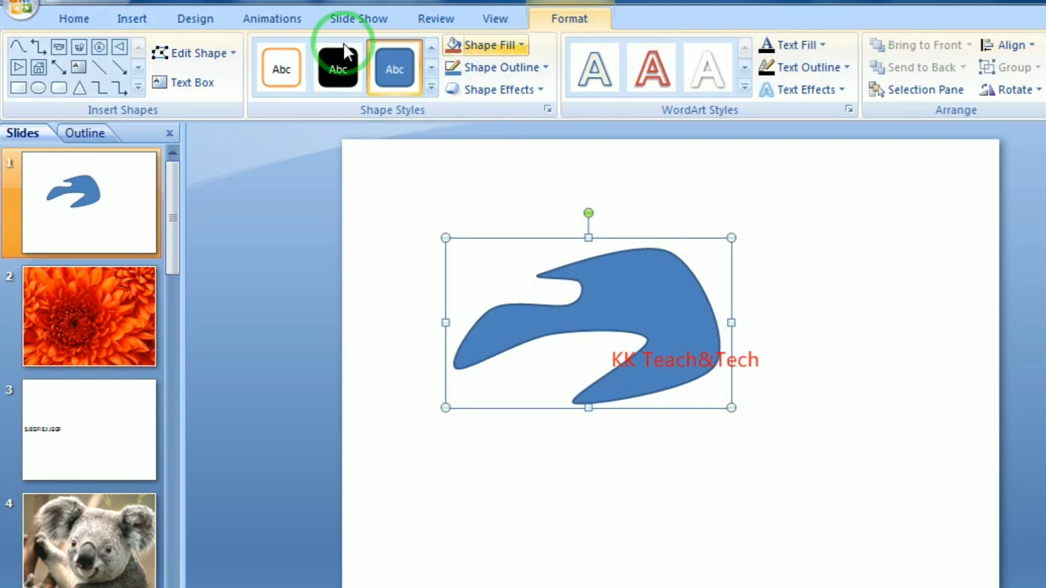
left_click_drag(722, 309, 757, 299)
key("Delete")
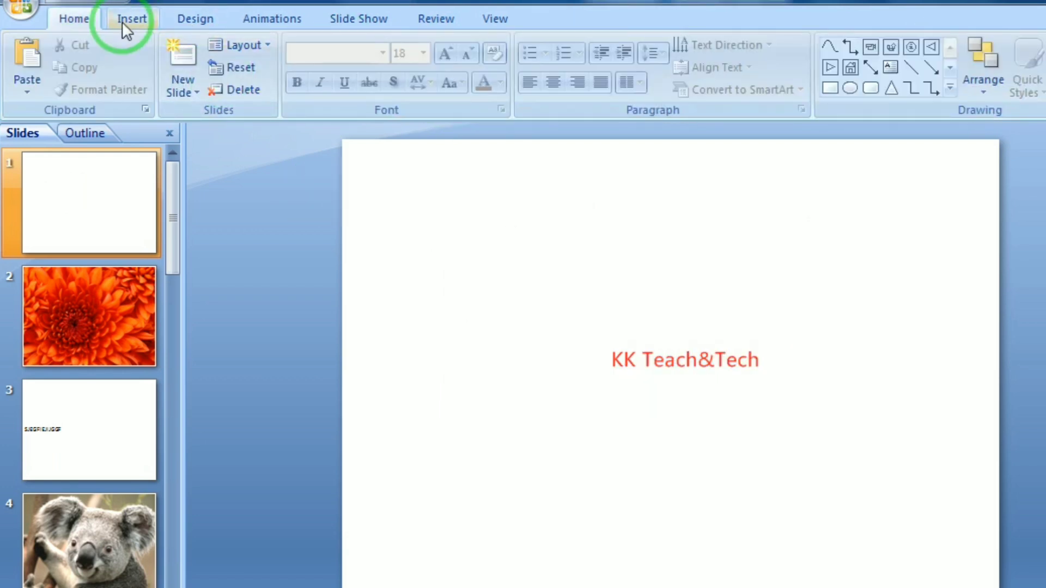
left_click(130, 21)
left_click(213, 83)
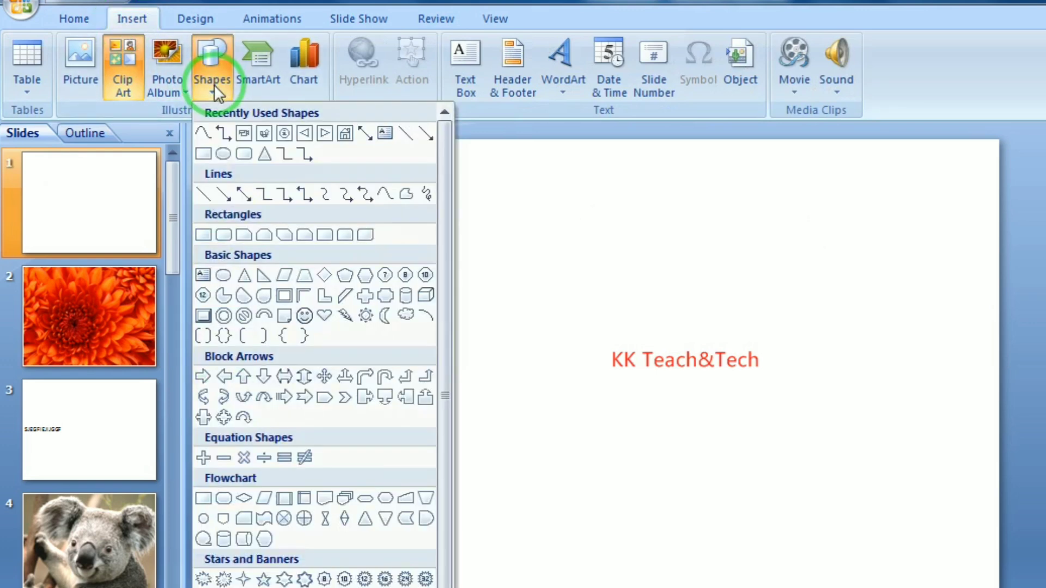
left_click(373, 194)
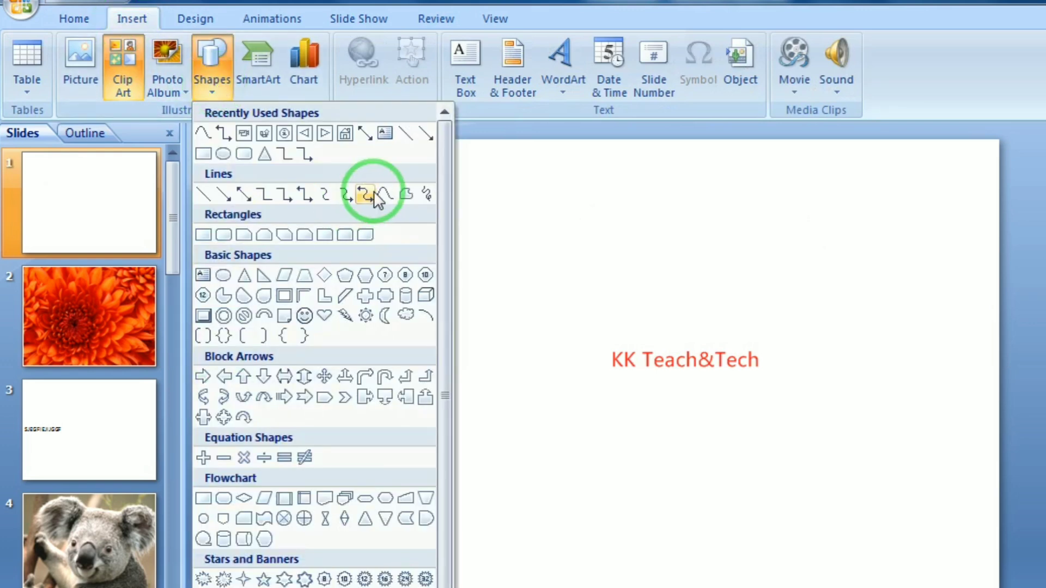
left_click(407, 195)
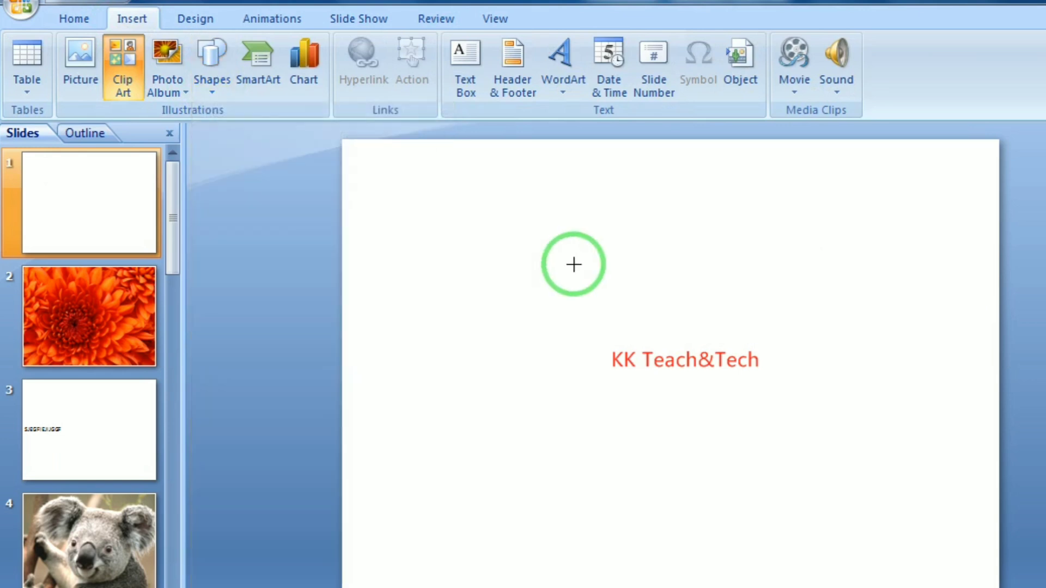
mouse_move(572, 263)
left_mouse_down()
mouse_move(758, 332)
mouse_move(623, 408)
mouse_move(637, 399)
mouse_move(425, 351)
mouse_move(502, 303)
mouse_move(661, 329)
mouse_move(630, 304)
mouse_move(621, 259)
mouse_move(573, 264)
left_mouse_up()
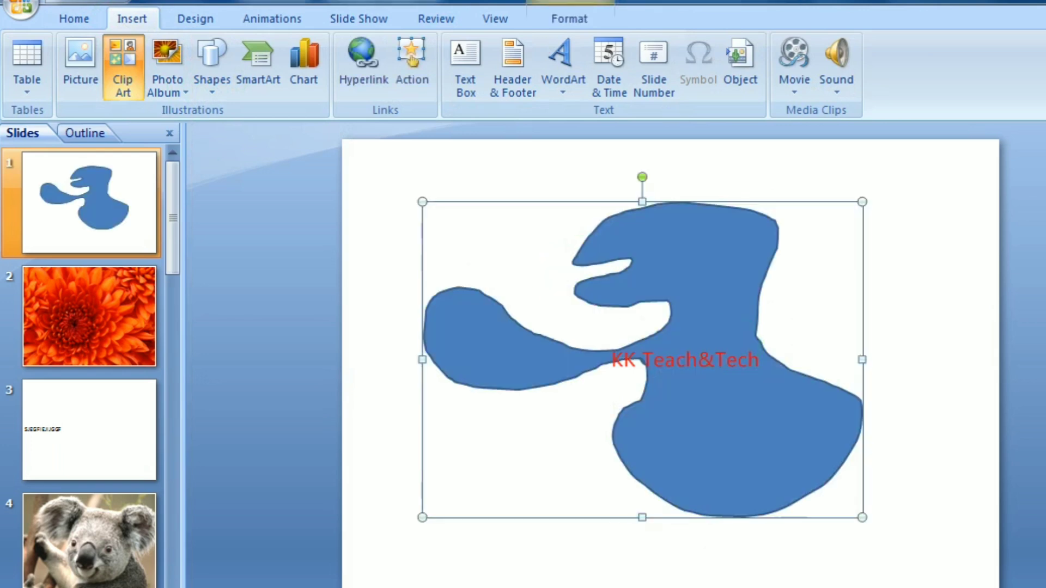
key("Delete")
left_click(218, 84)
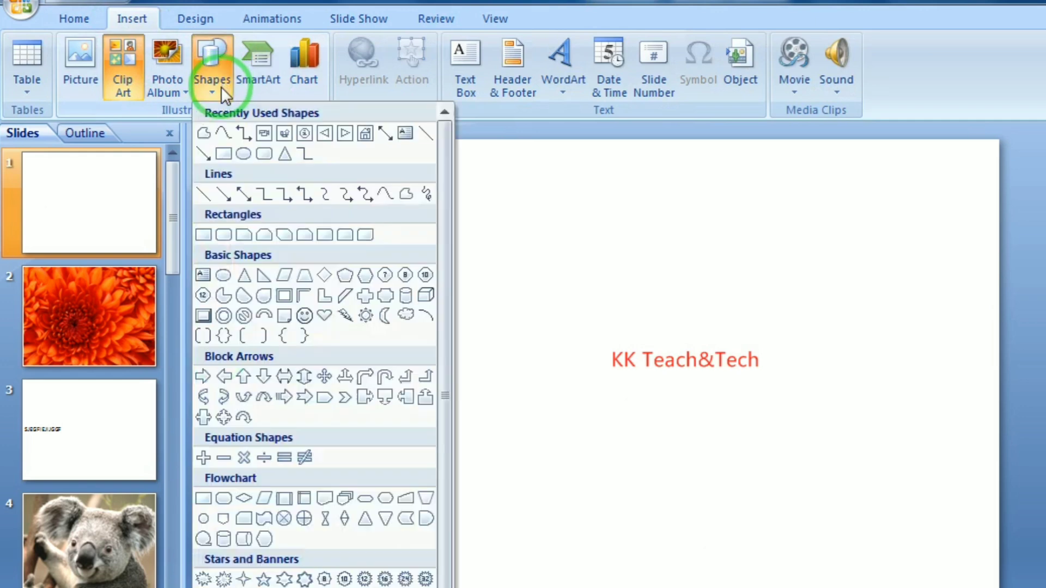
left_click(433, 197)
mouse_move(590, 180)
left_mouse_down()
mouse_move(623, 287)
mouse_move(637, 495)
mouse_move(531, 297)
mouse_move(614, 189)
left_mouse_up()
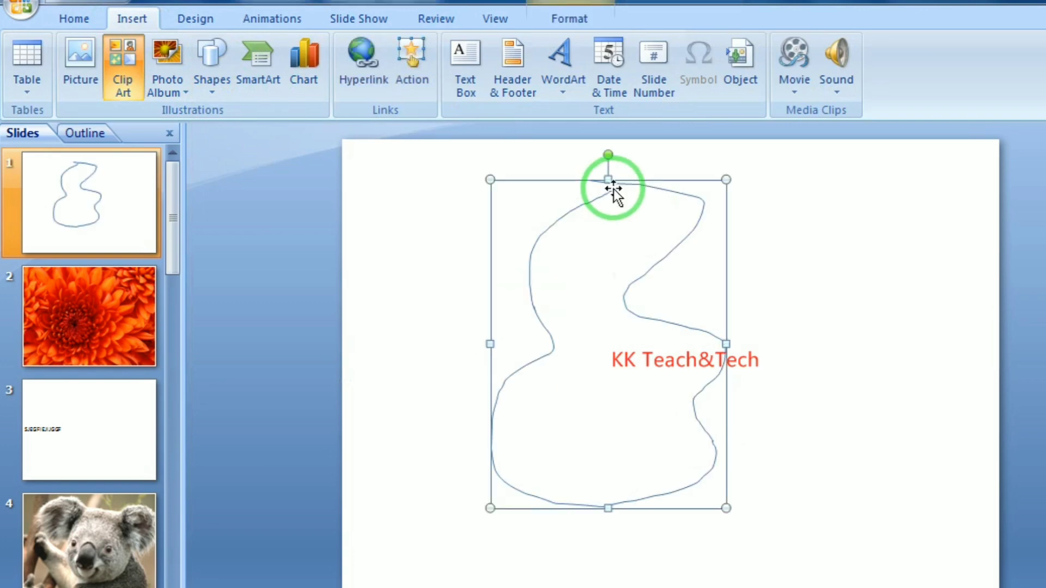
Delete the hand-drawn scribble from slide 1
key("Delete")
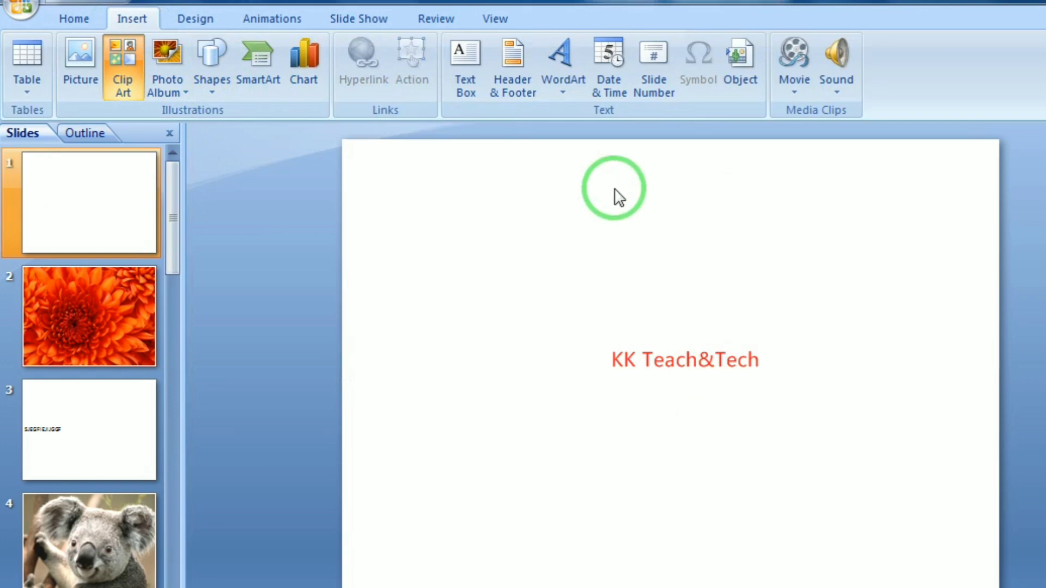
left_click(211, 95)
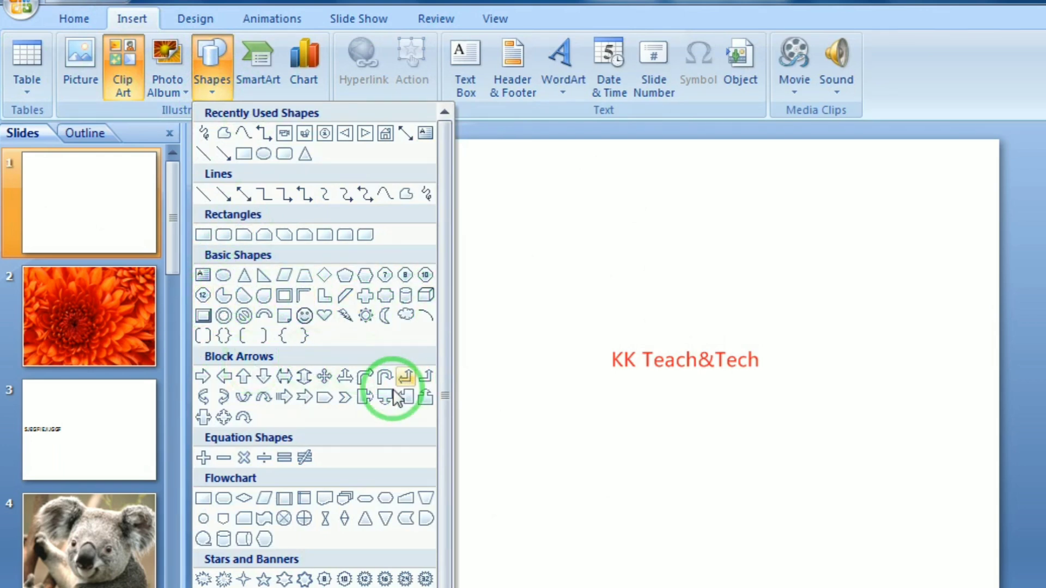
left_click(349, 578)
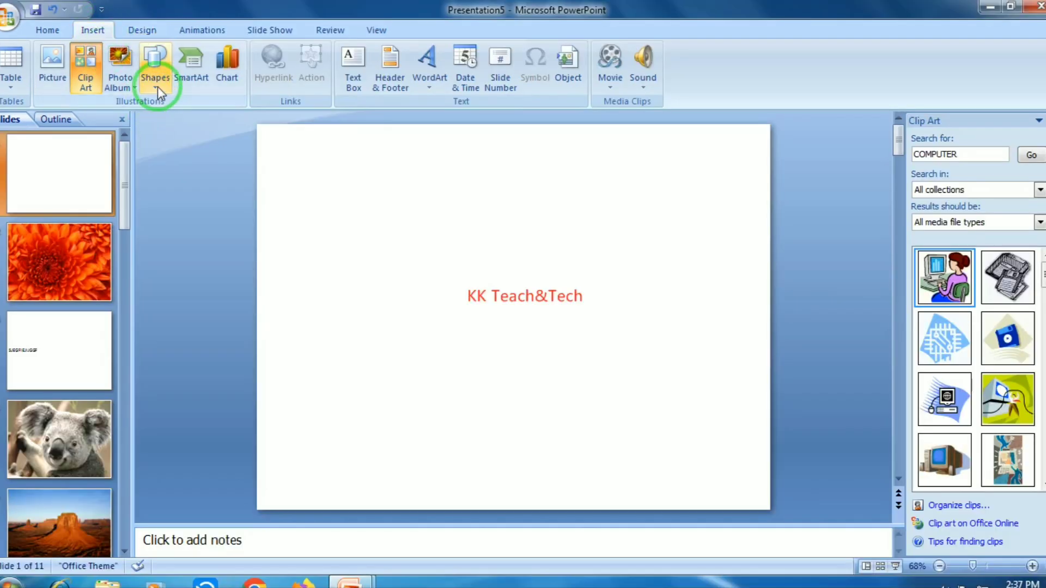
Browse the Action Buttons row in the Shapes gallery, then dismiss it without drawing
left_click(158, 86)
scroll(335, 518, "down", 1)
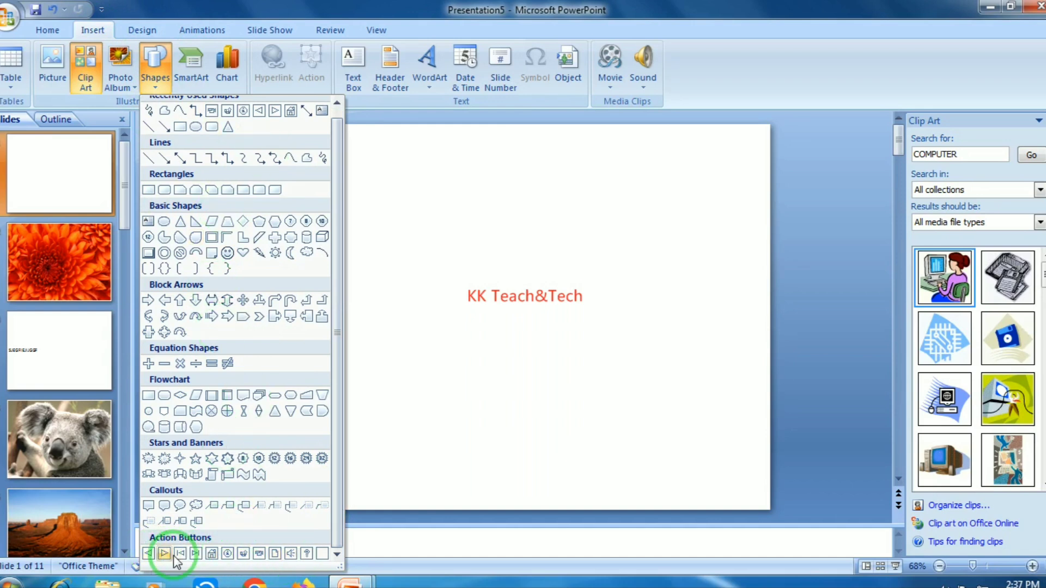
left_click(474, 425)
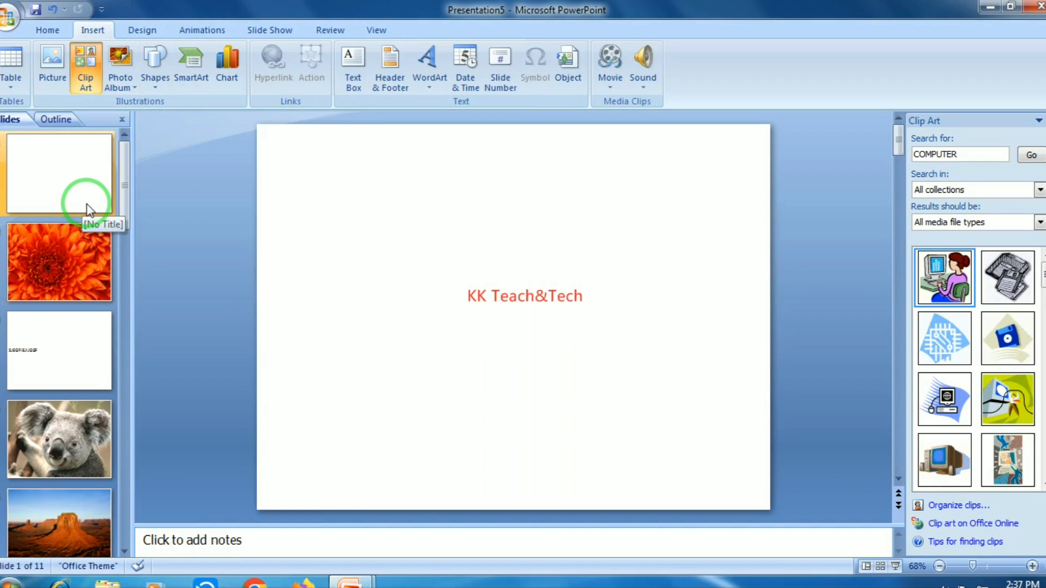
key("F5")
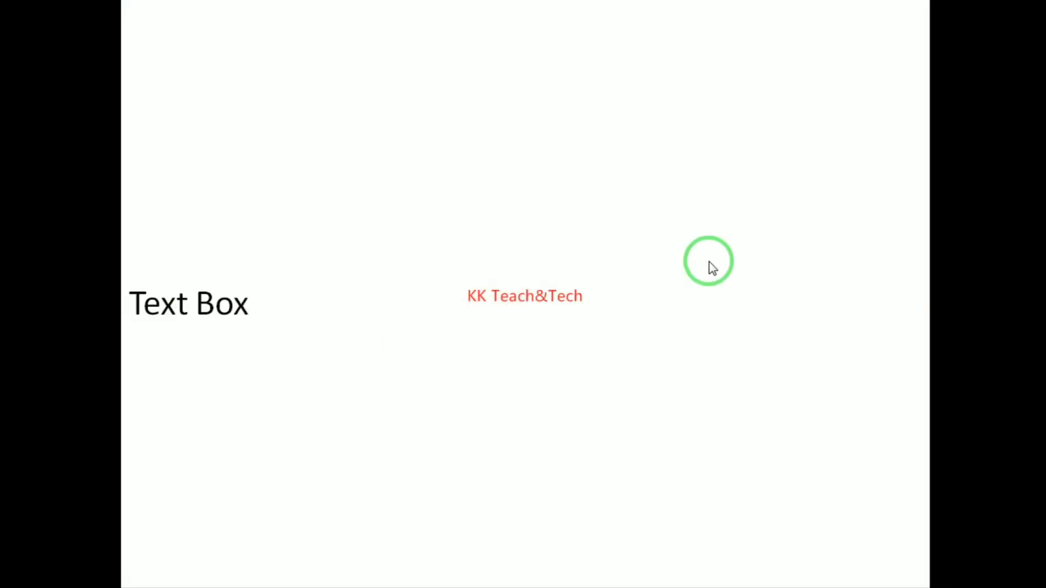
key("Escape")
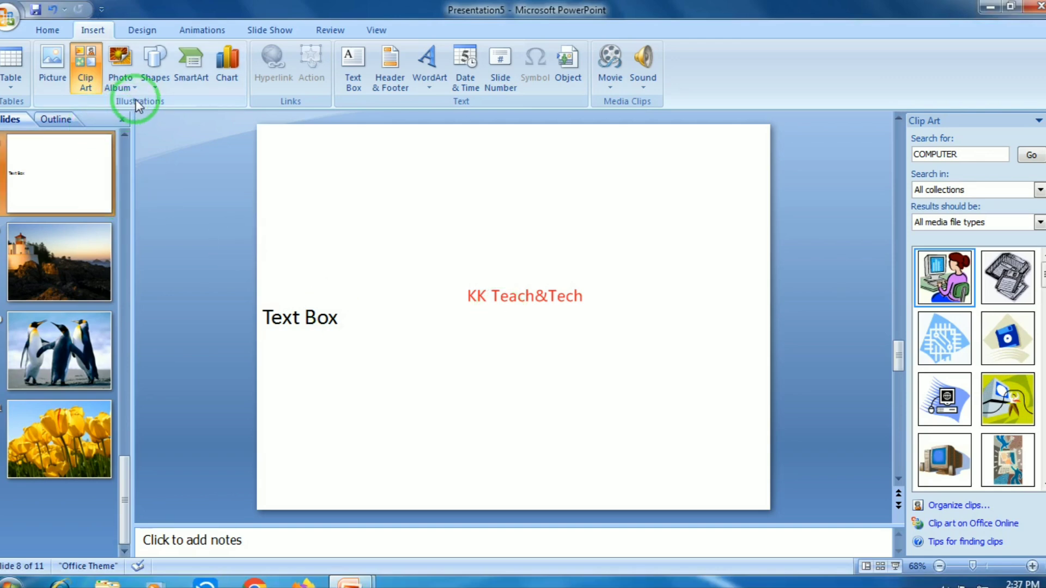
key("Up")
key("Up")
key("Up")
key("Up")
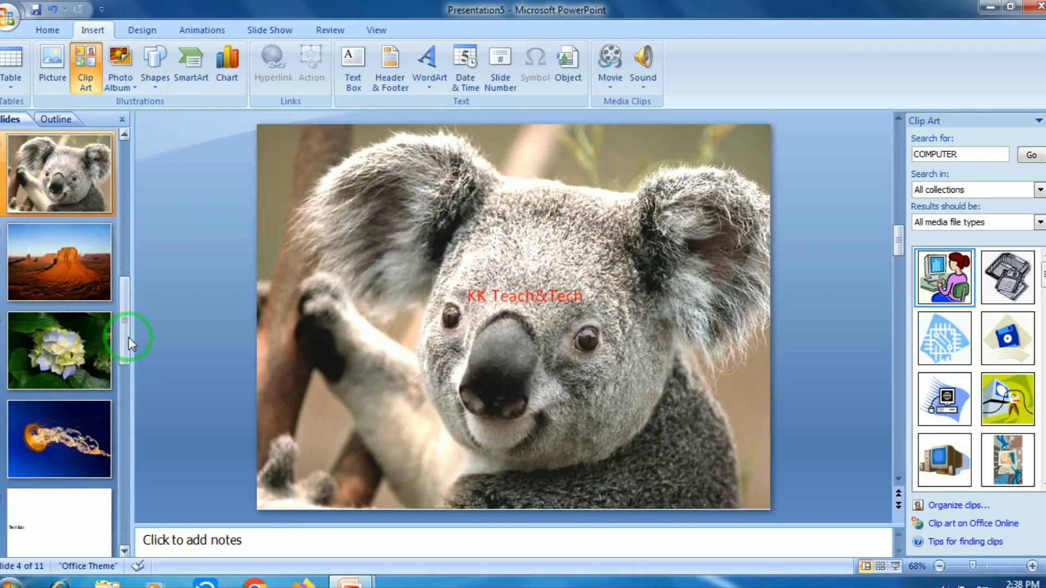
left_click_drag(129, 338, 132, 140)
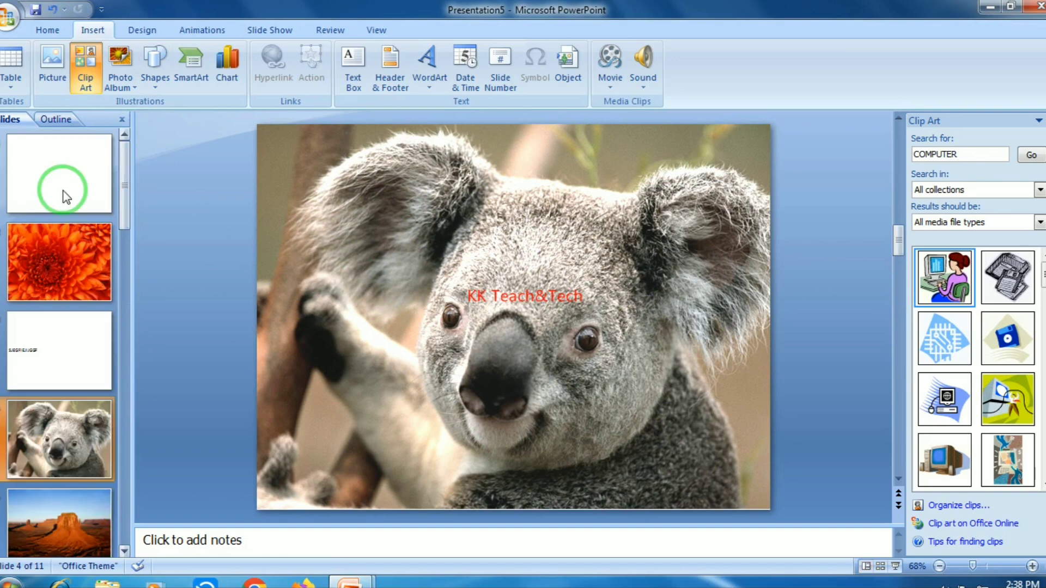
left_click(46, 177)
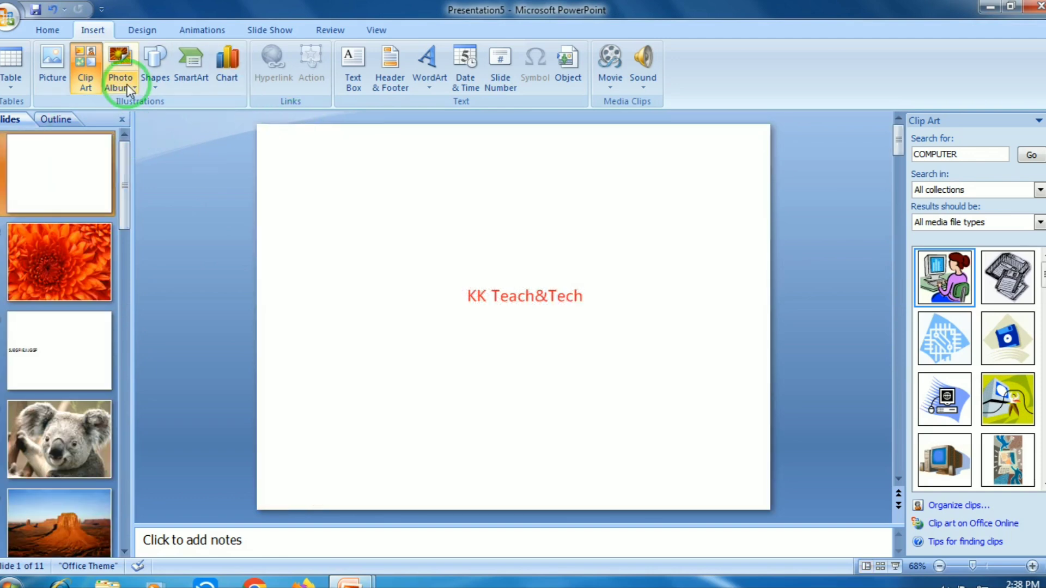
Pick Action Button: Forward or Next from the Shapes gallery
left_click(150, 83)
left_click_drag(341, 437, 339, 538)
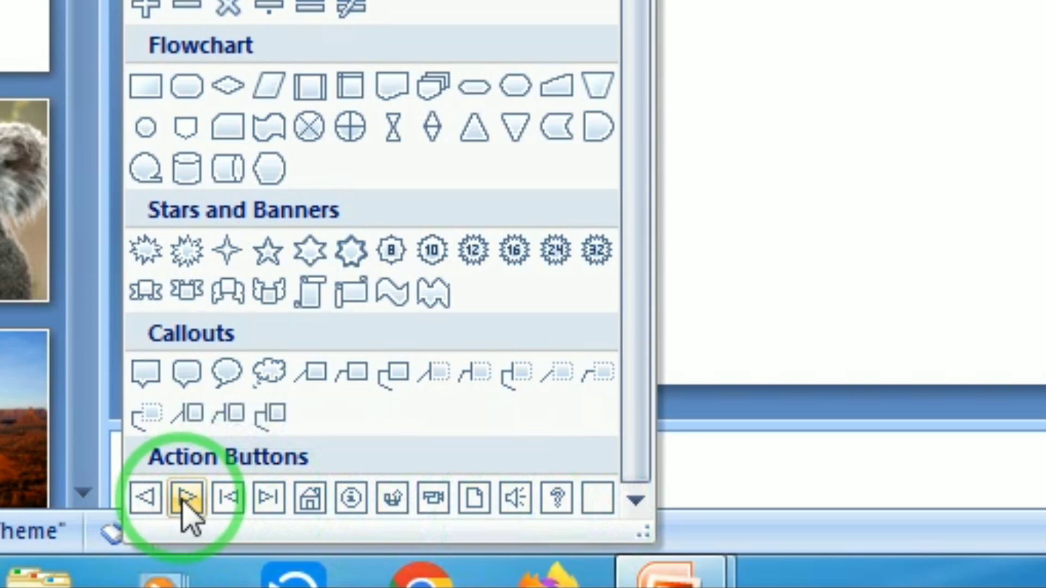
left_click(185, 499)
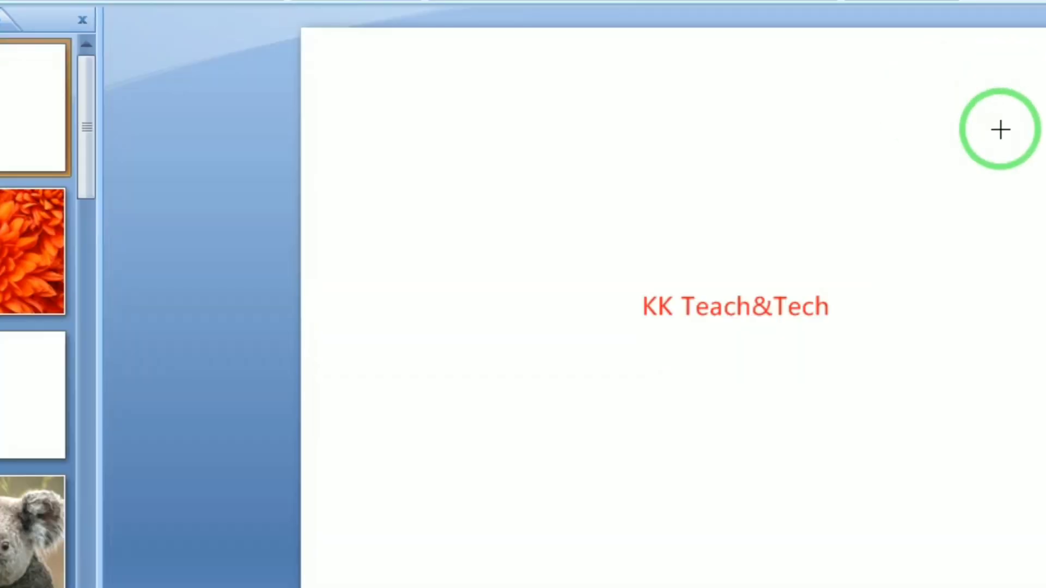
Draw the forward action button at slide 1's top-right and try linking its Mouse Over to Next Slide
mouse_move(995, 76)
left_mouse_down()
mouse_move(1014, 75)
mouse_move(1043, 118)
left_mouse_up()
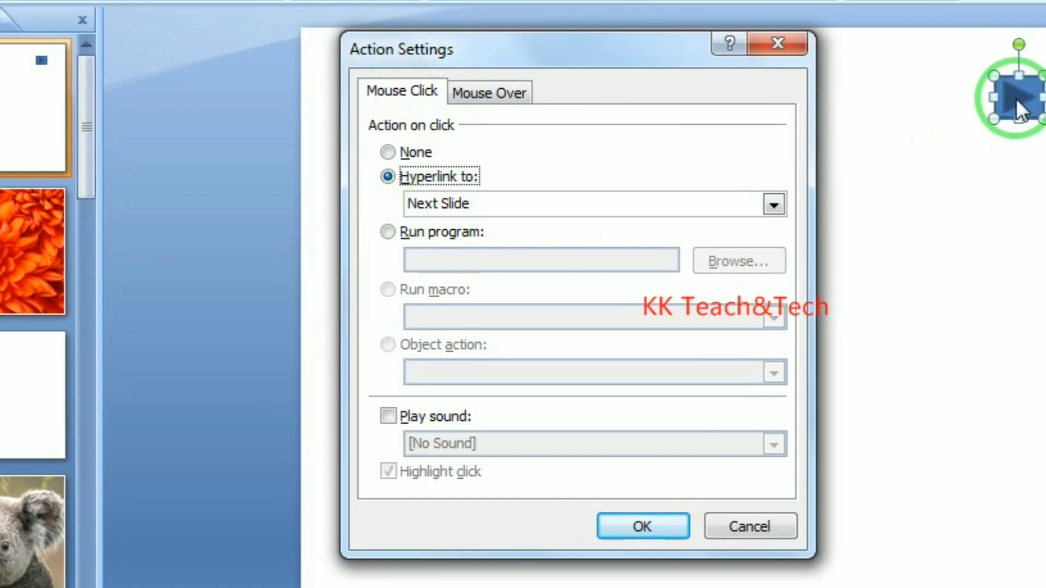
left_click(393, 154)
left_click(478, 85)
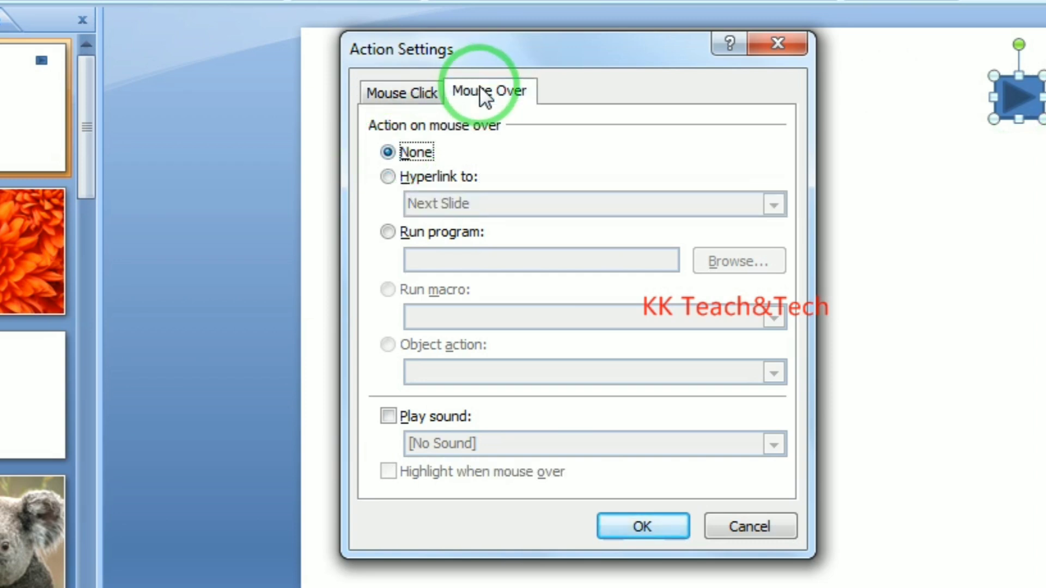
left_click(390, 177)
left_click(415, 201)
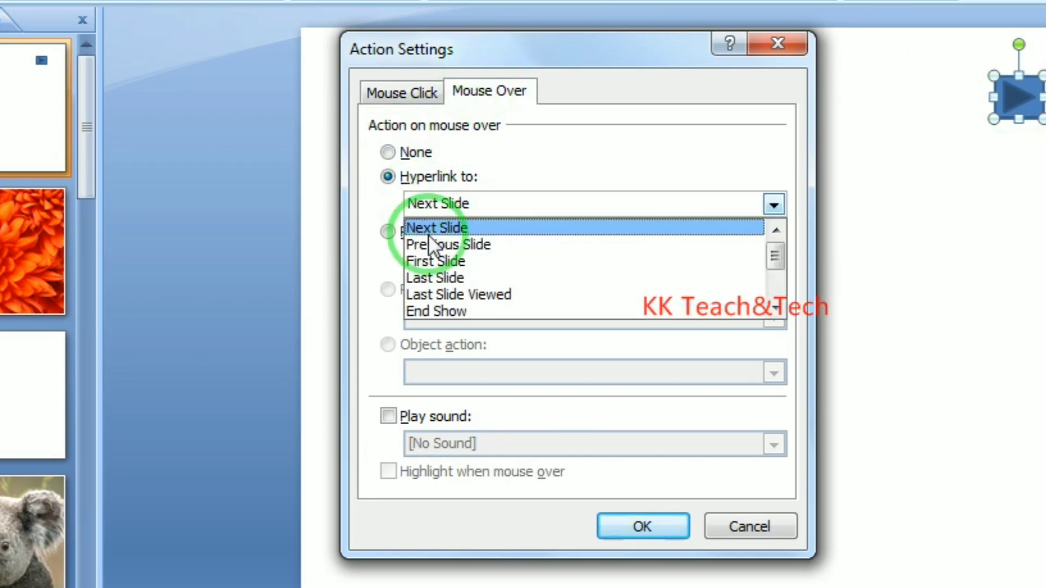
left_click(430, 229)
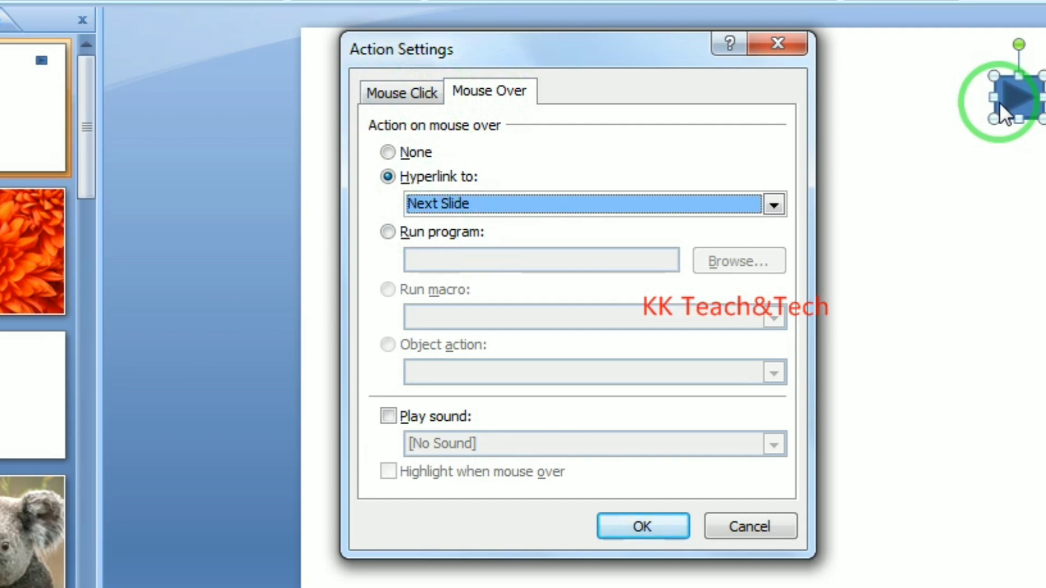
Set the button's Mouse Click to hyperlink to Next Slide, Mouse Over to None, and apply
left_click(402, 99)
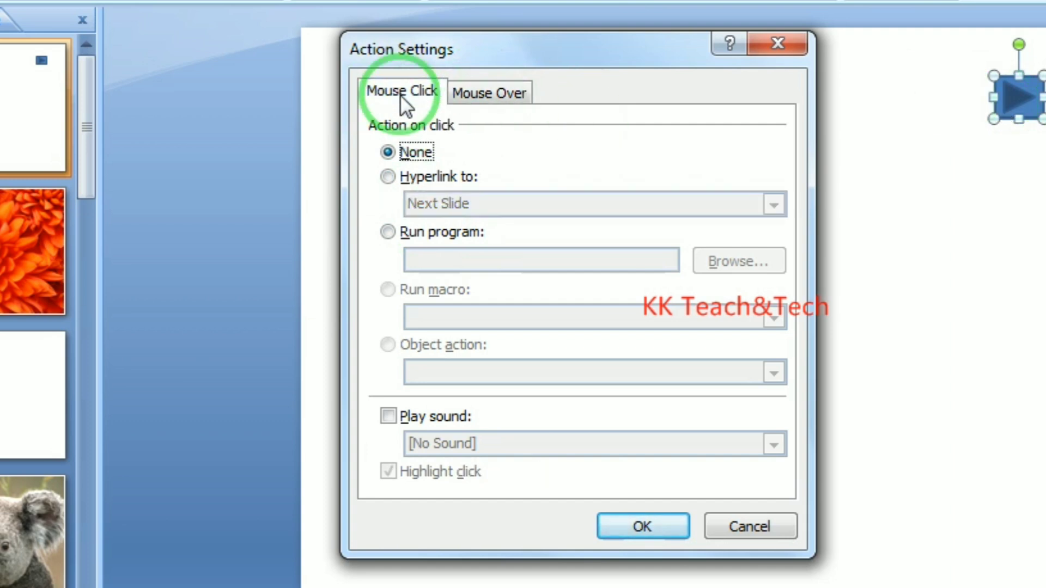
left_click(389, 177)
left_click(483, 204)
left_click(470, 225)
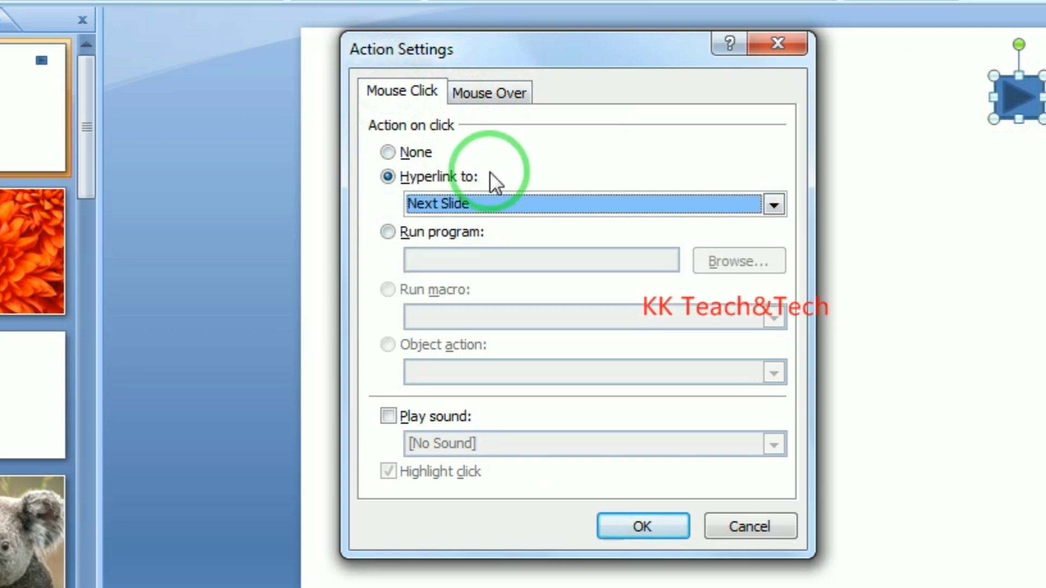
left_click(489, 93)
left_click(468, 178)
left_click(392, 153)
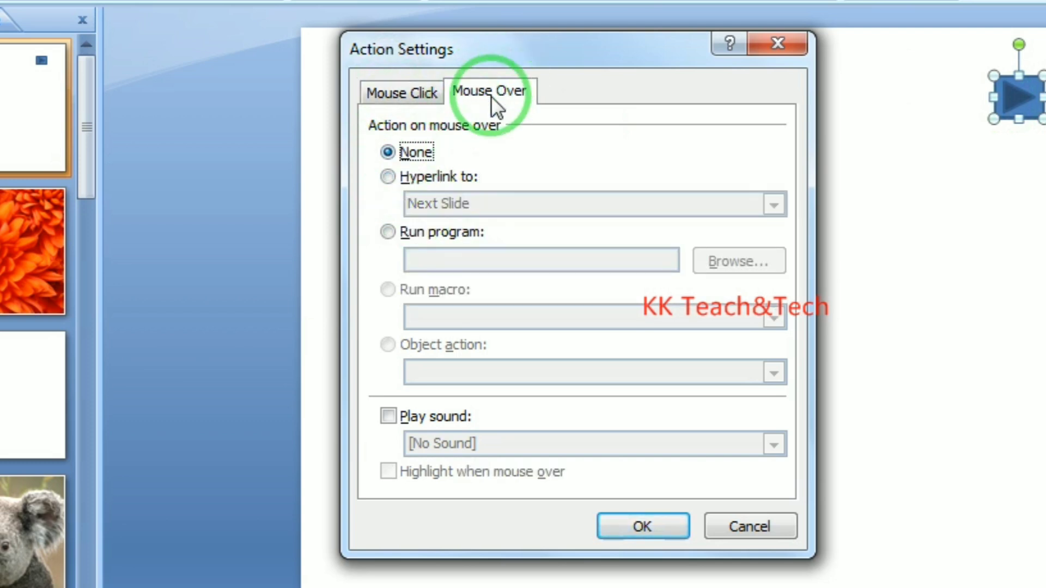
left_click(419, 100)
left_click(399, 174)
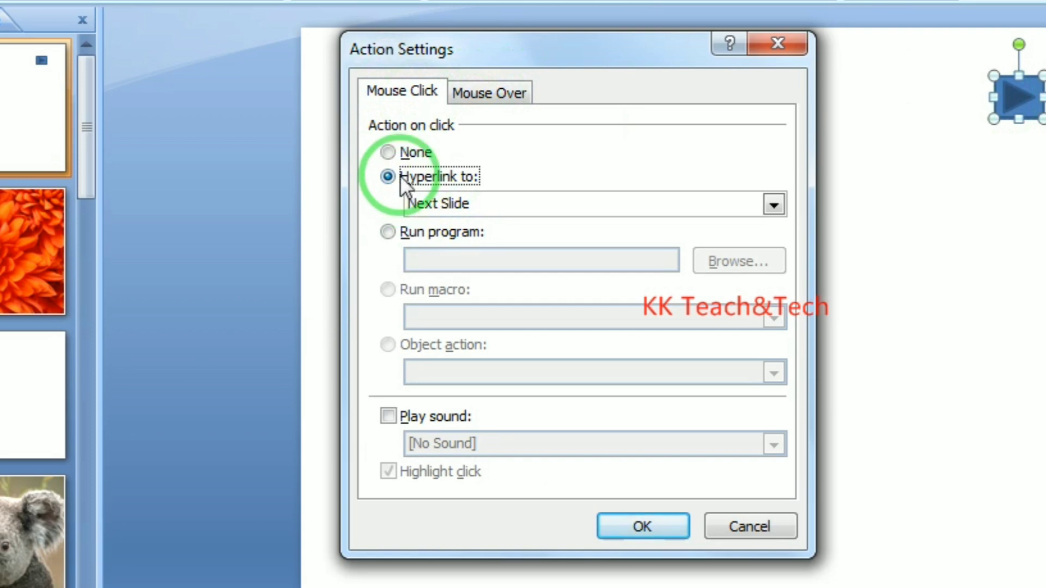
left_click(643, 527)
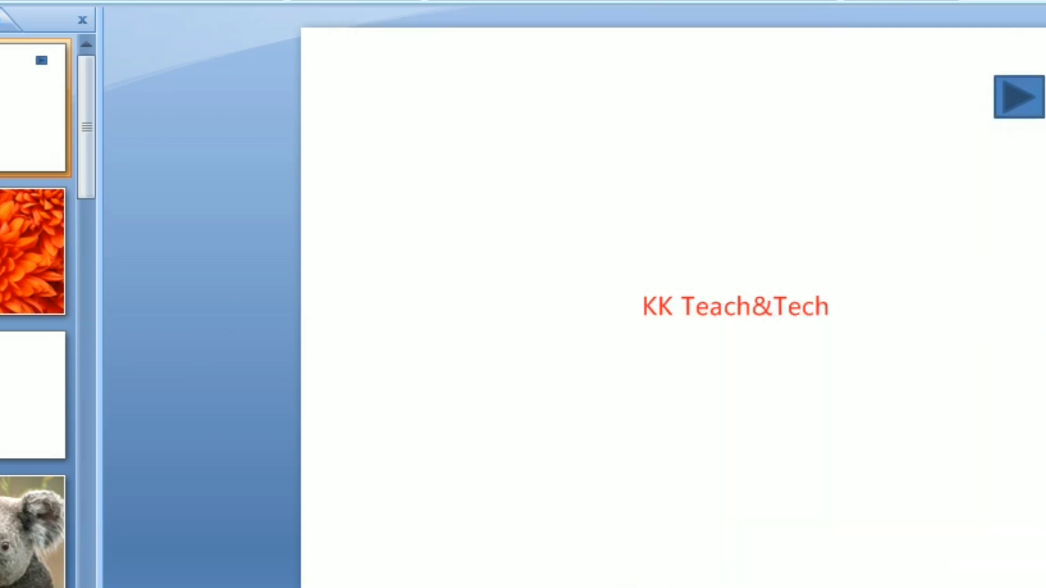
Draw a Back or Previous action button left of the forward button, hyperlinked to Previous Slide
left_click(126, 0)
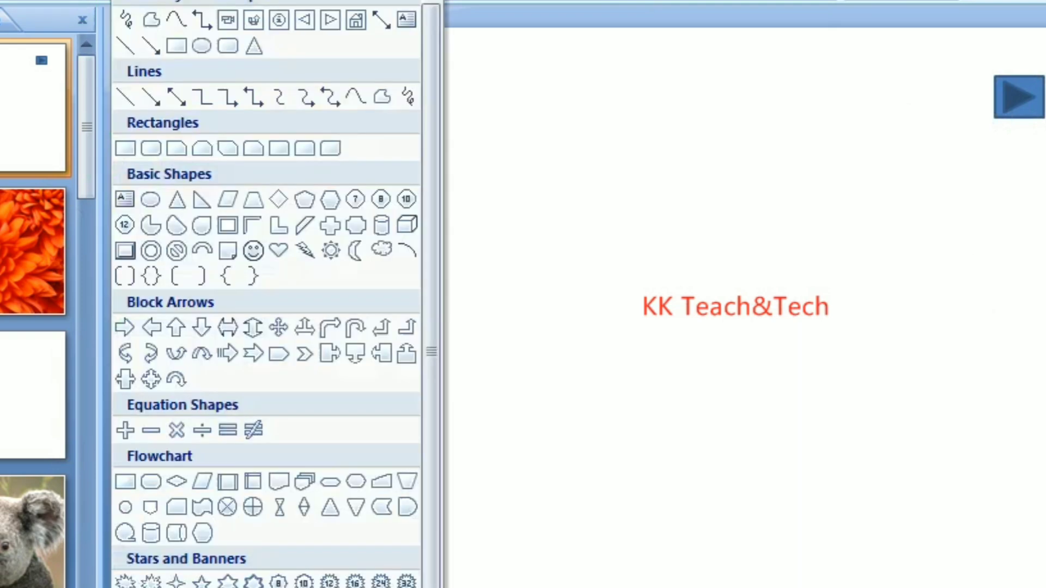
scroll(238, 65, "down", 1)
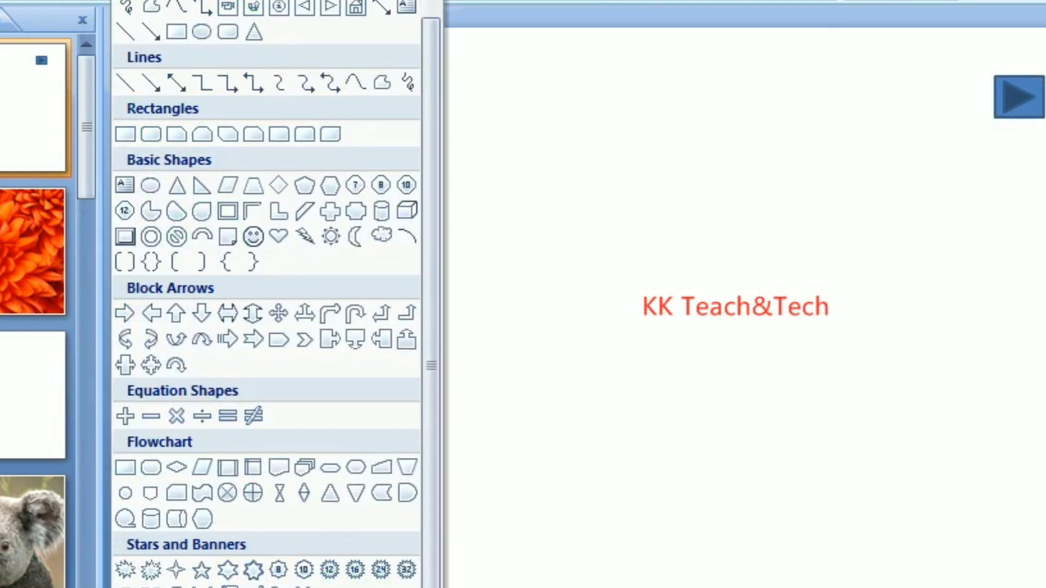
left_click(304, 7)
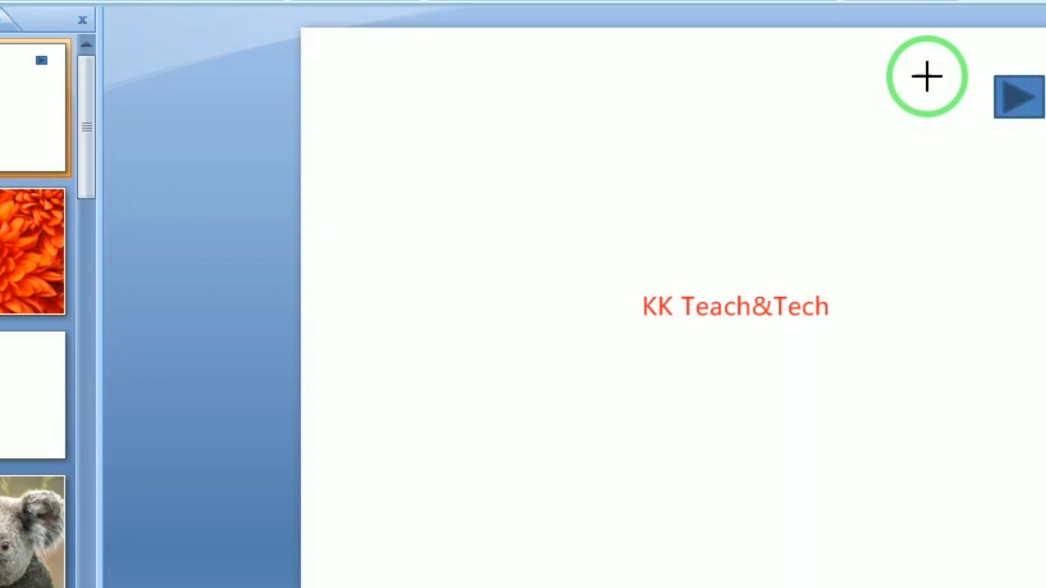
left_click_drag(925, 75, 969, 117)
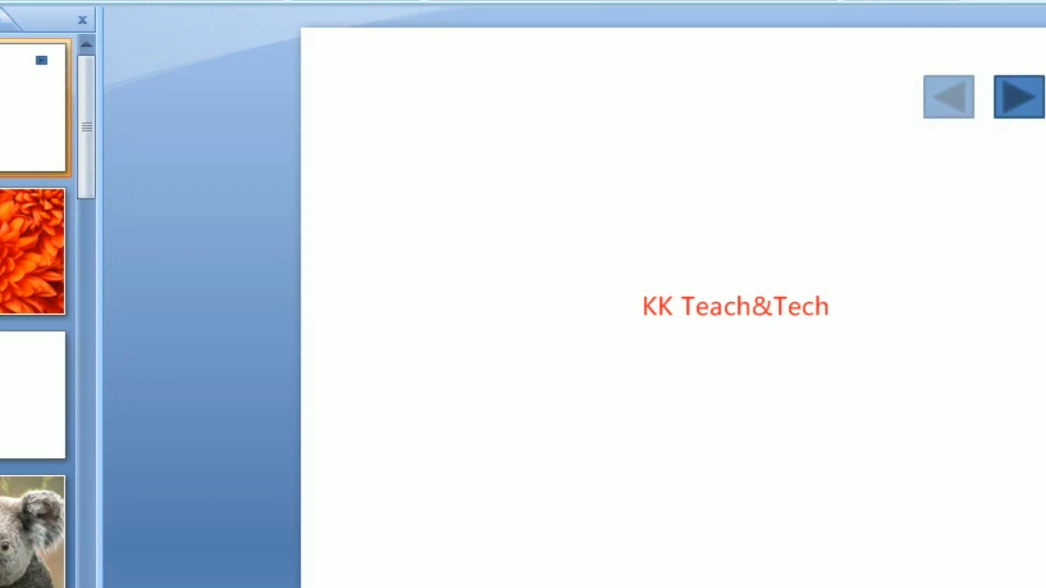
left_click(425, 203)
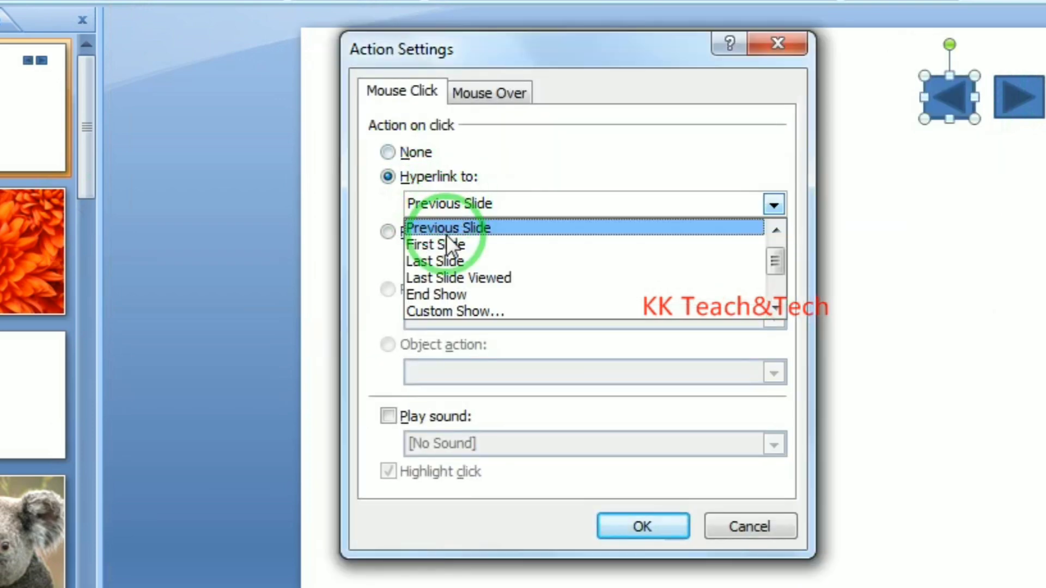
left_click(614, 523)
left_click(620, 523)
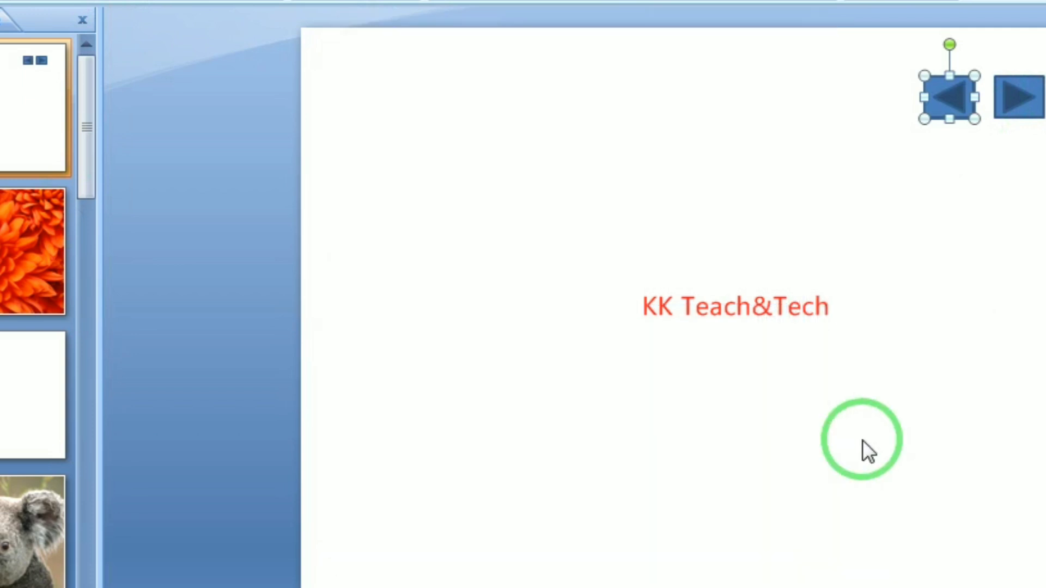
left_click(987, 111)
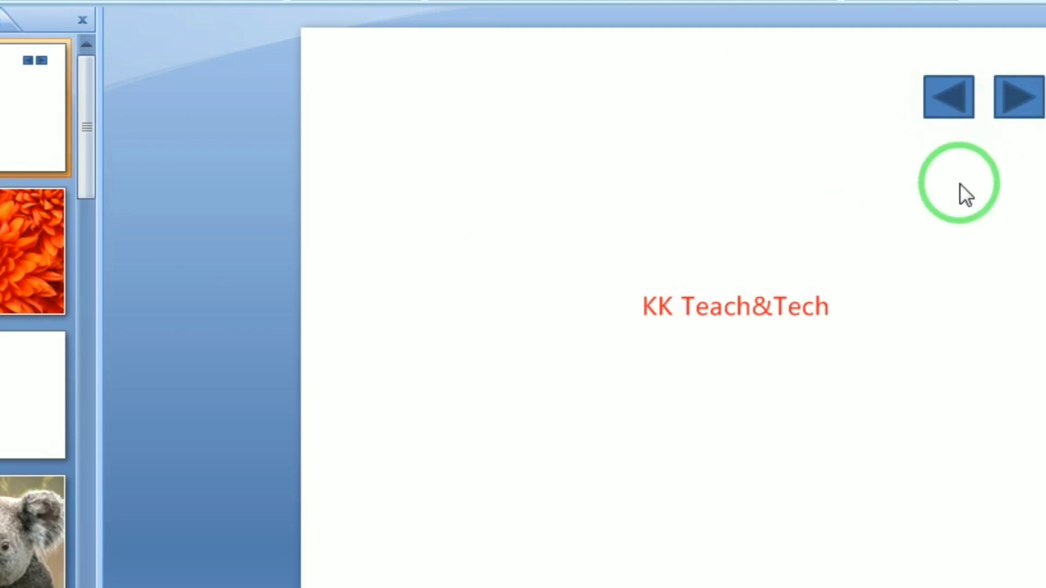
Start the slide show and use the forward button to reach the Chrysanthemum slide
key("F5")
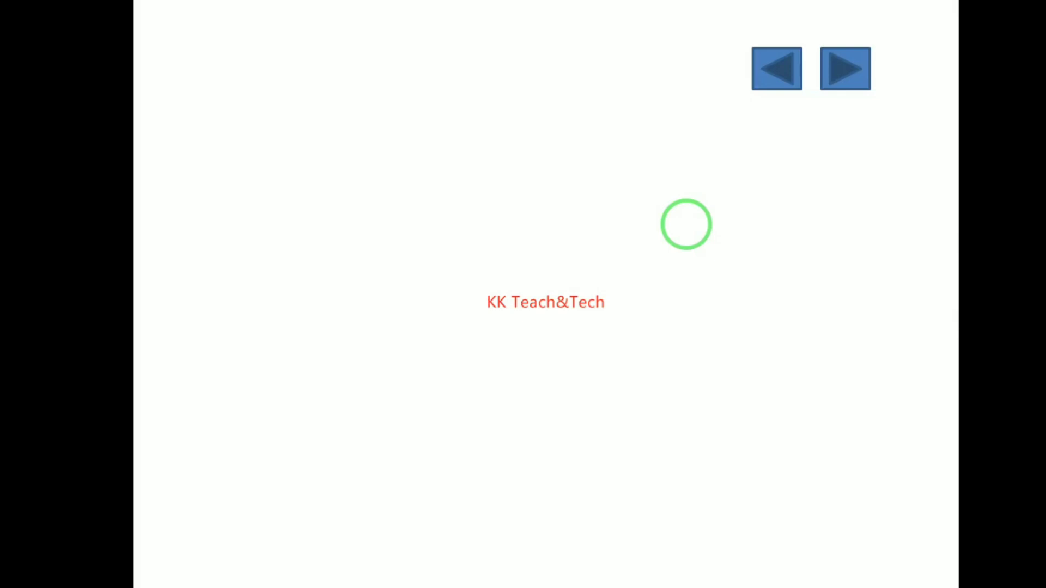
left_click(847, 68)
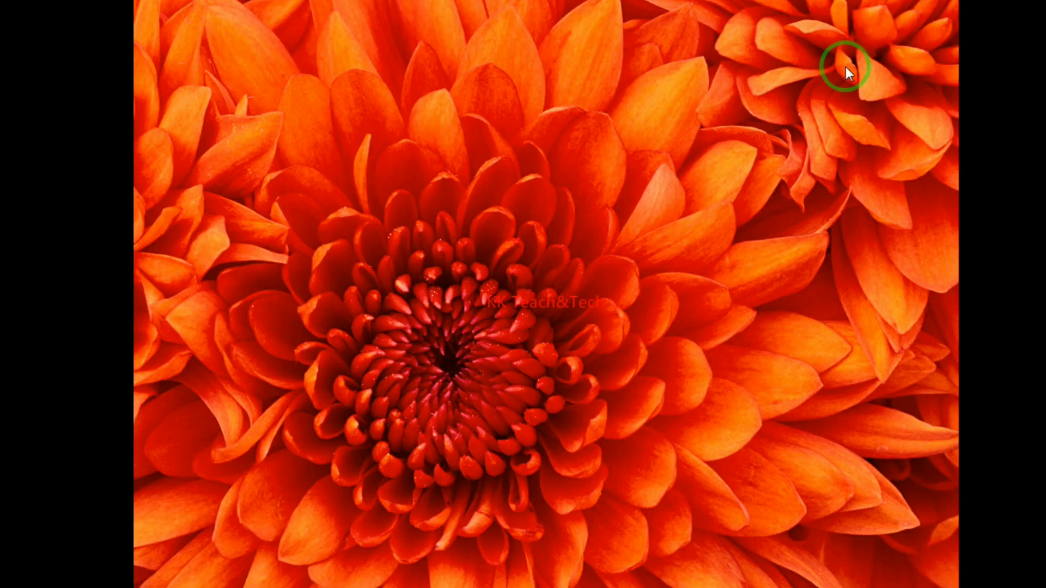
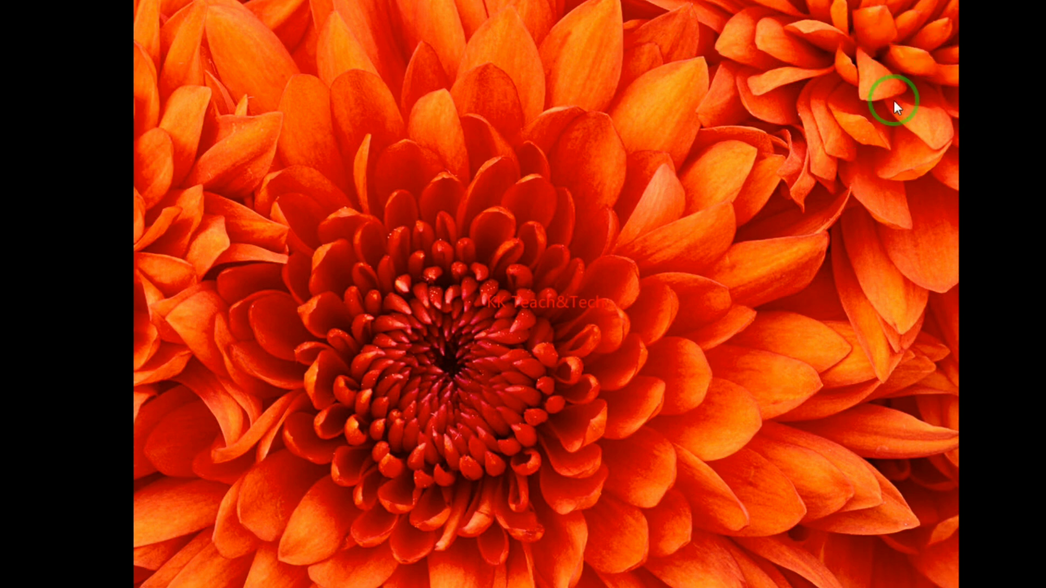
Leave the show and select both the back and forward arrow buttons on slide 1
key("Escape")
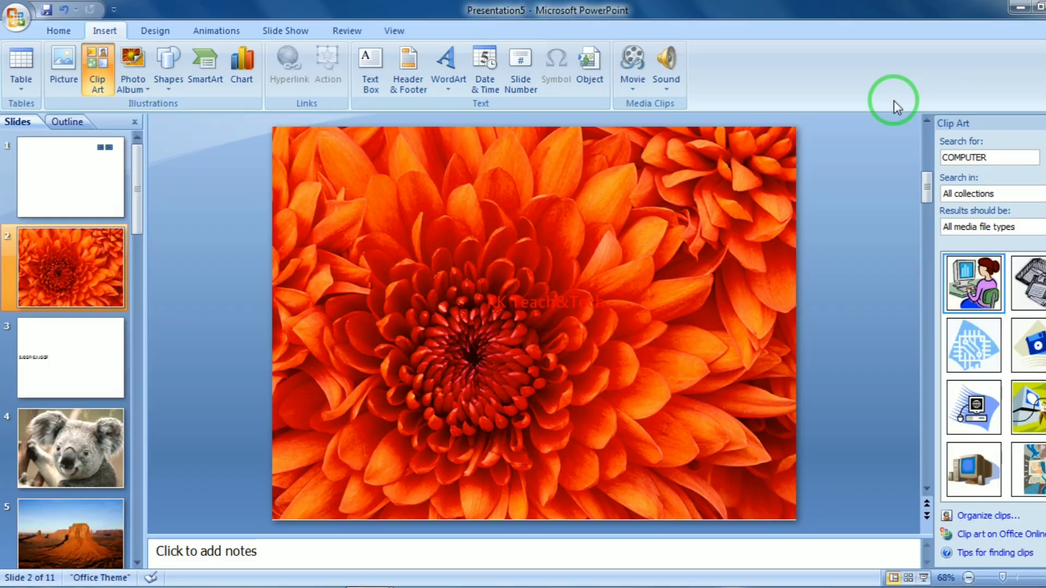
left_click(47, 172)
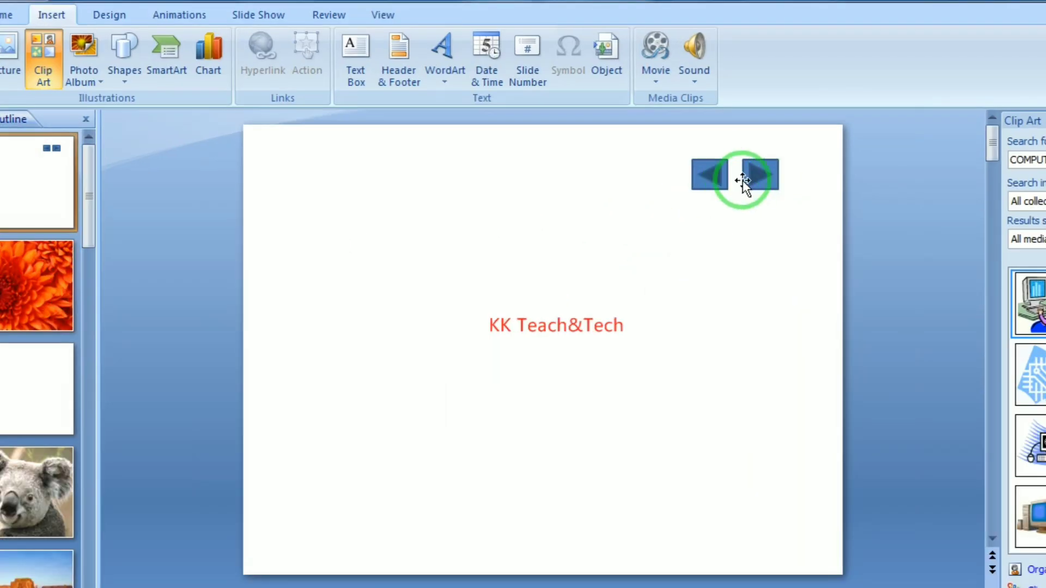
left_click(711, 176)
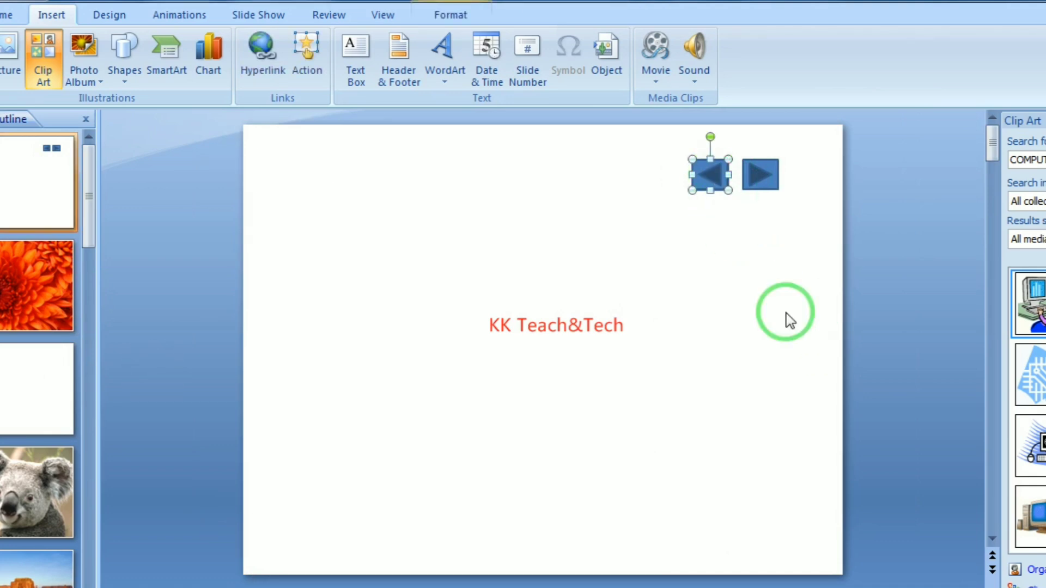
left_click(760, 174, "ctrl")
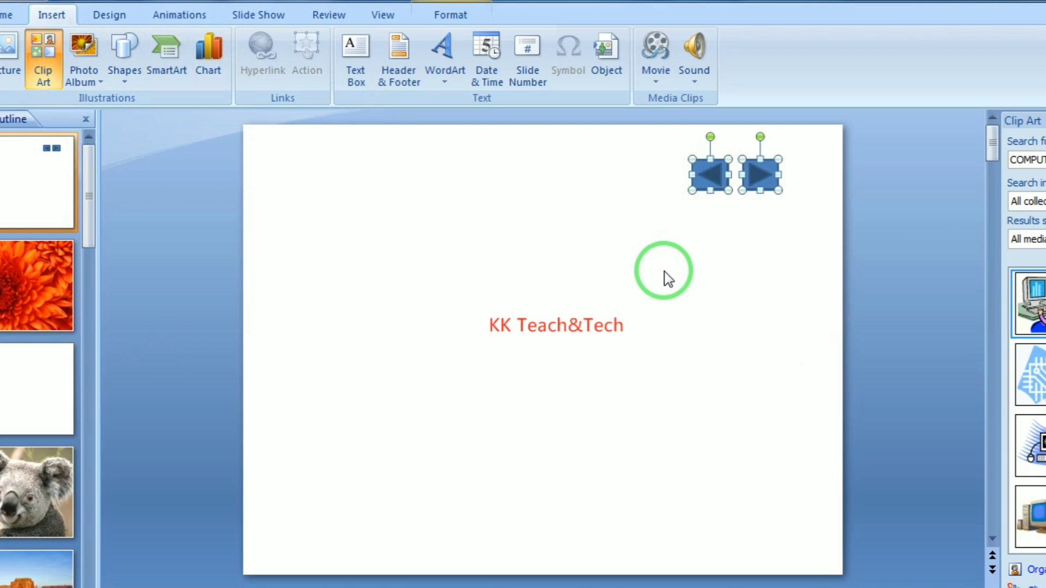
Paste the copied arrow buttons onto the flower, text, koala and desert slides
left_click(8, 277)
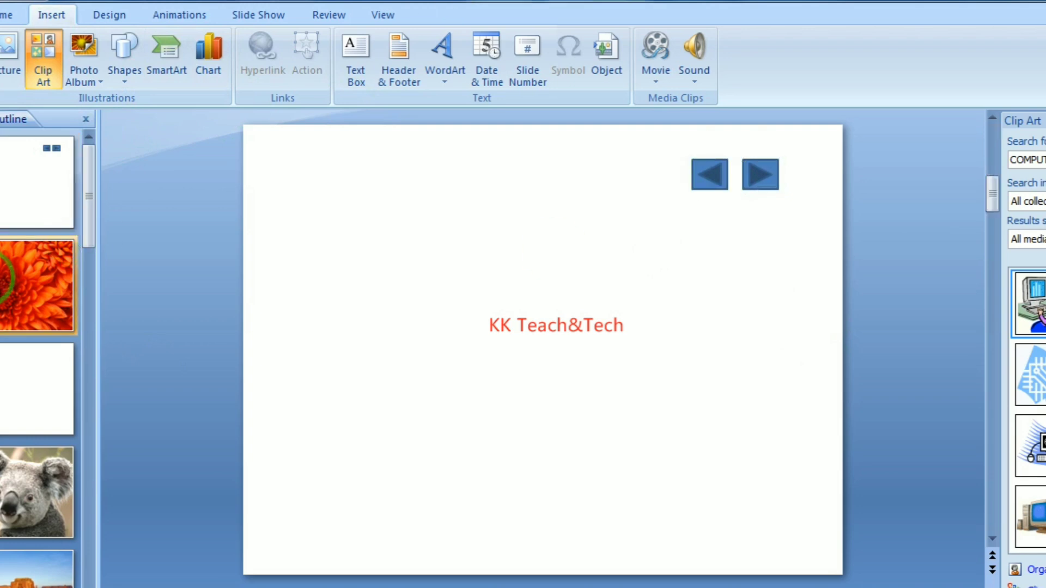
left_click(767, 446)
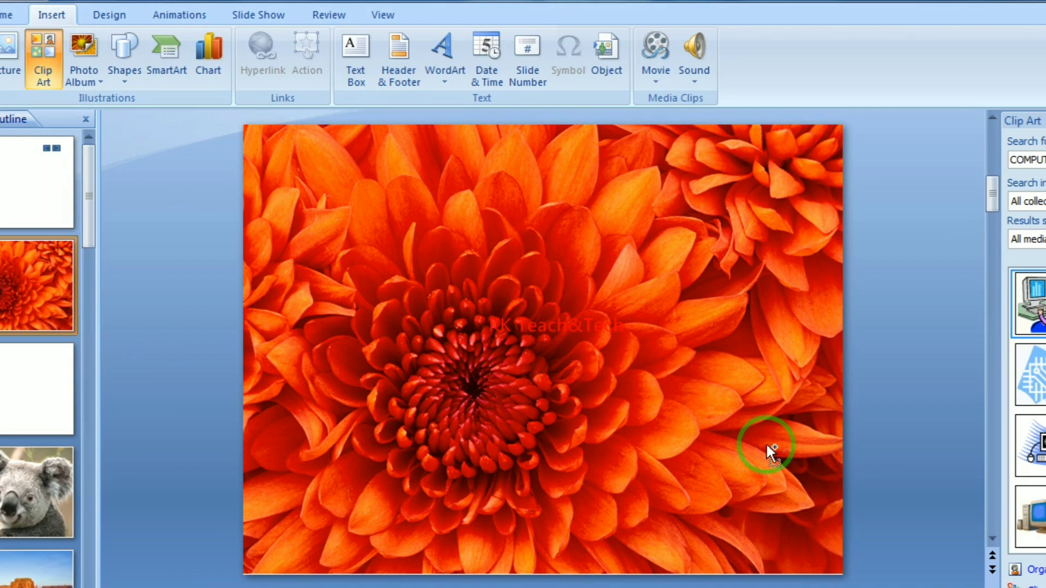
key("ctrl+v")
left_click(5, 426)
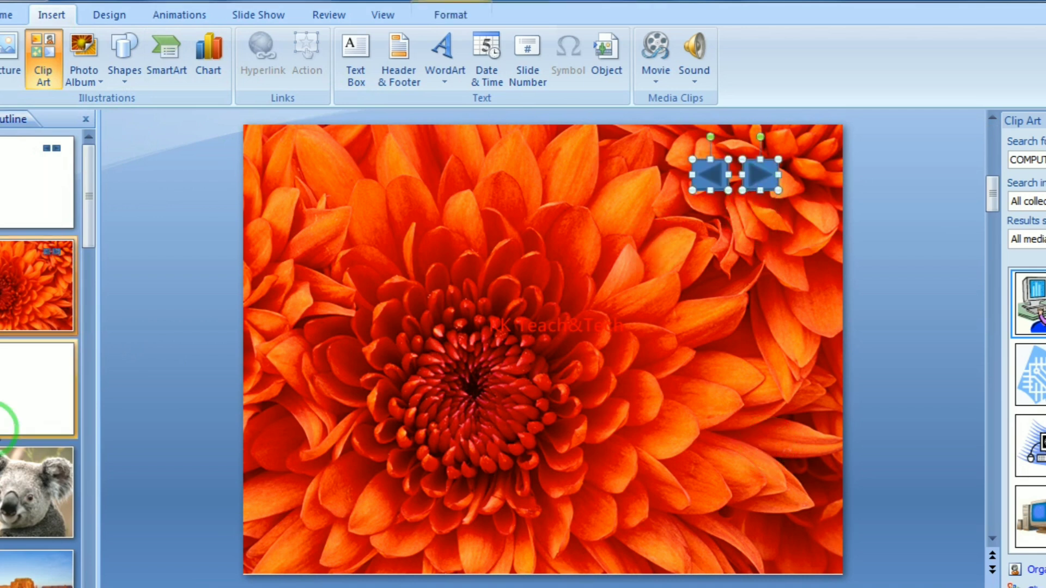
left_click(35, 397)
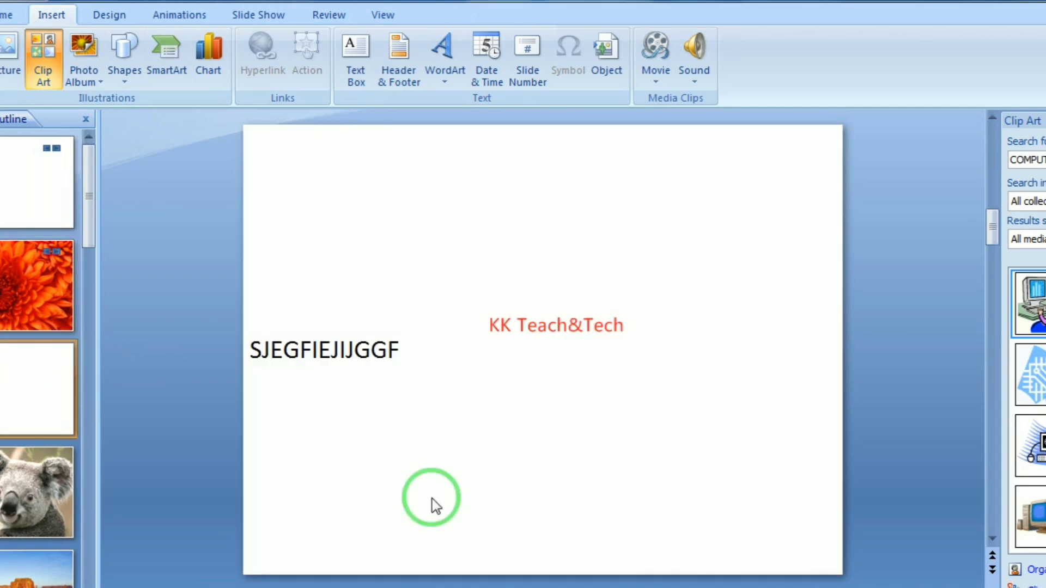
key("ctrl+v")
key("Page_Down")
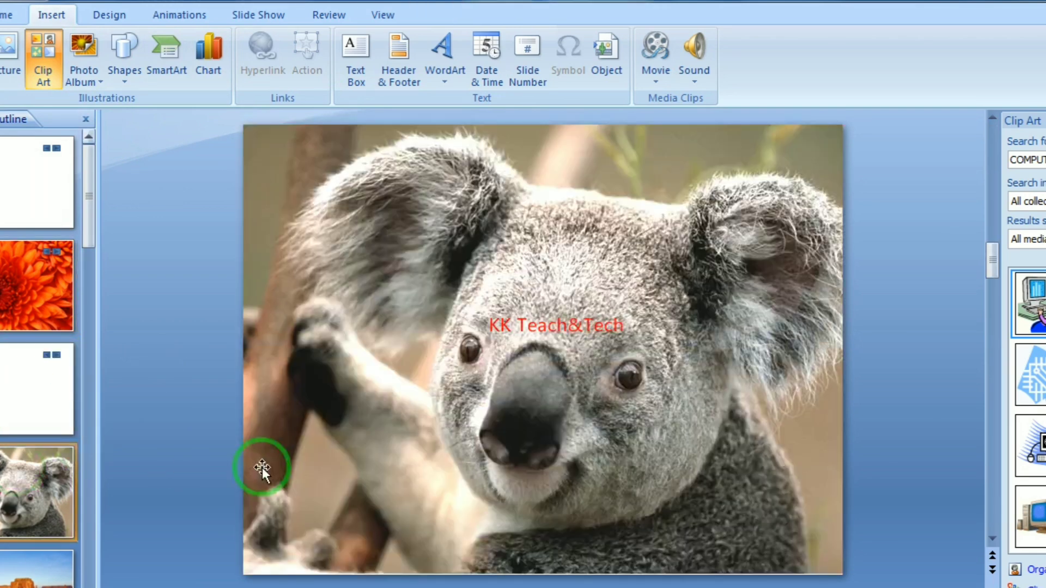
key("ctrl+v")
left_click(70, 566)
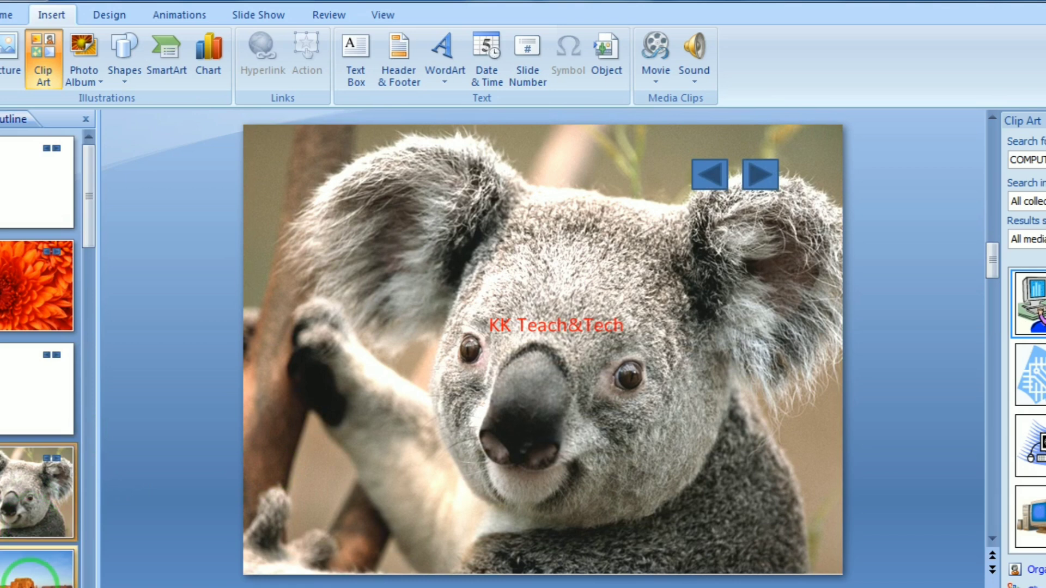
key("ctrl+v")
scroll(59, 221, "down", 4)
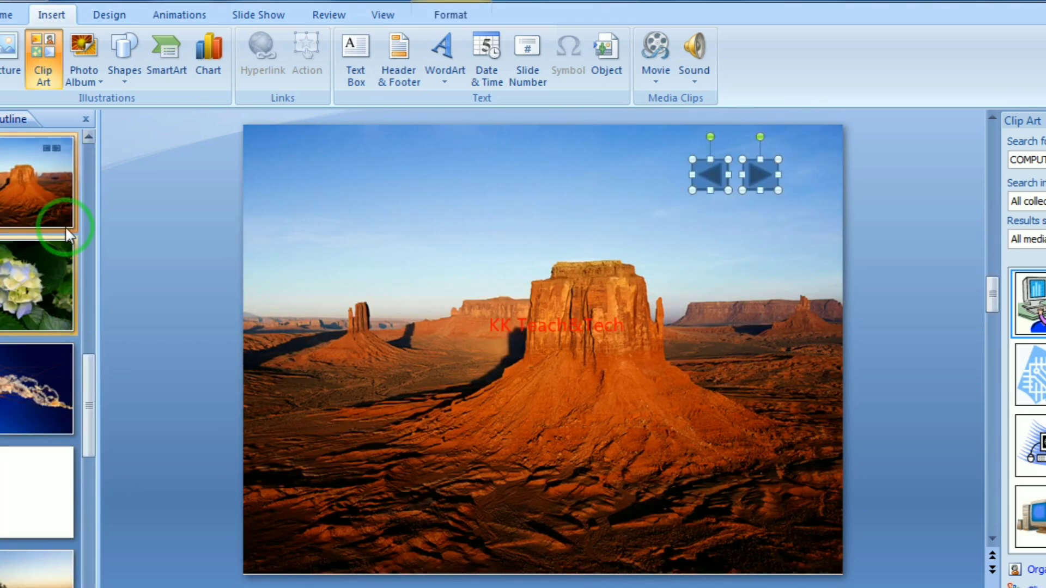
scroll(54, 174, "up", 5)
Deselect everything on slide 1 and start the slide show from there
left_click(30, 180)
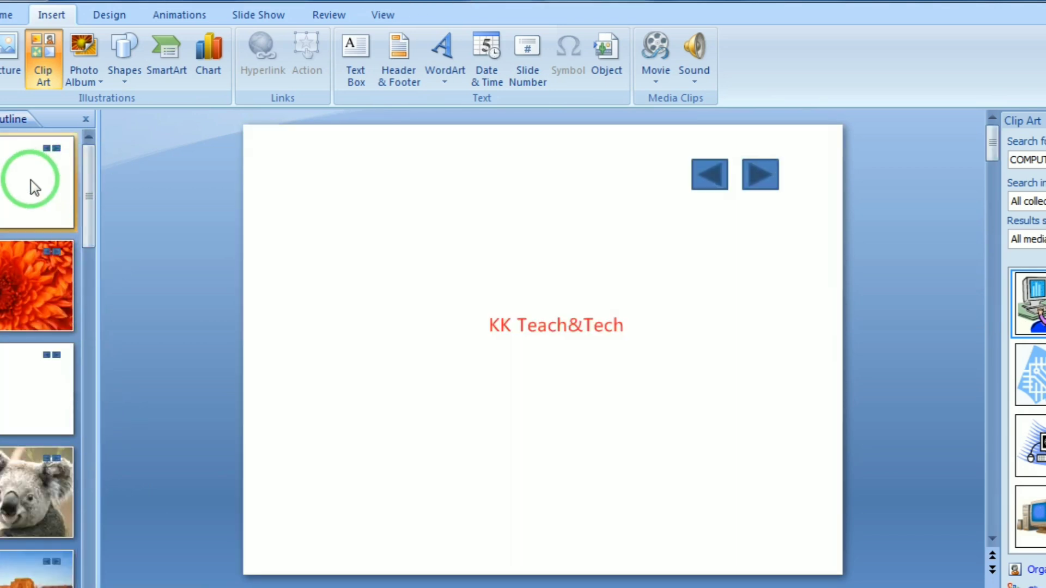
left_click(808, 383)
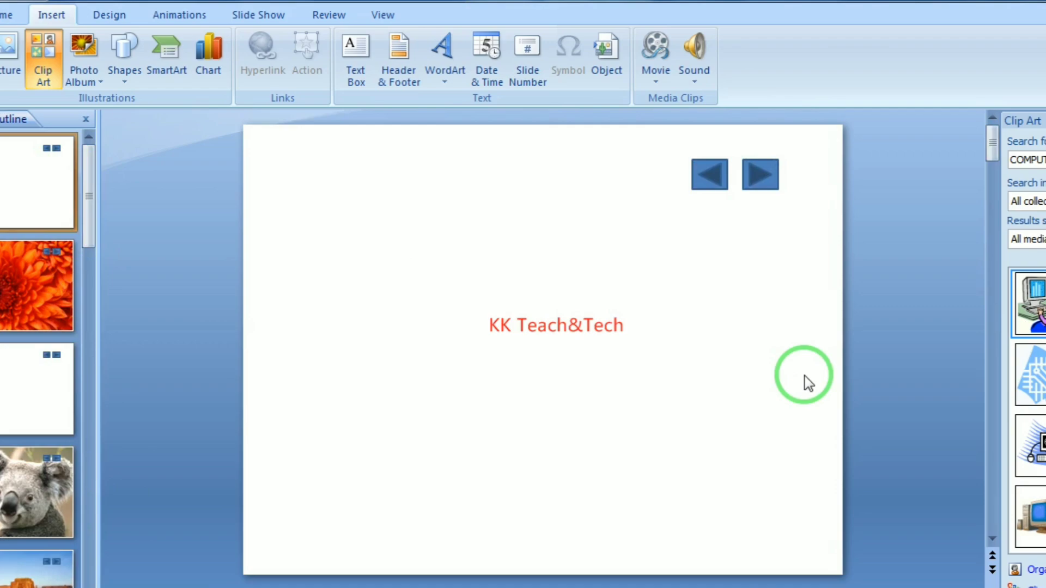
key("F5")
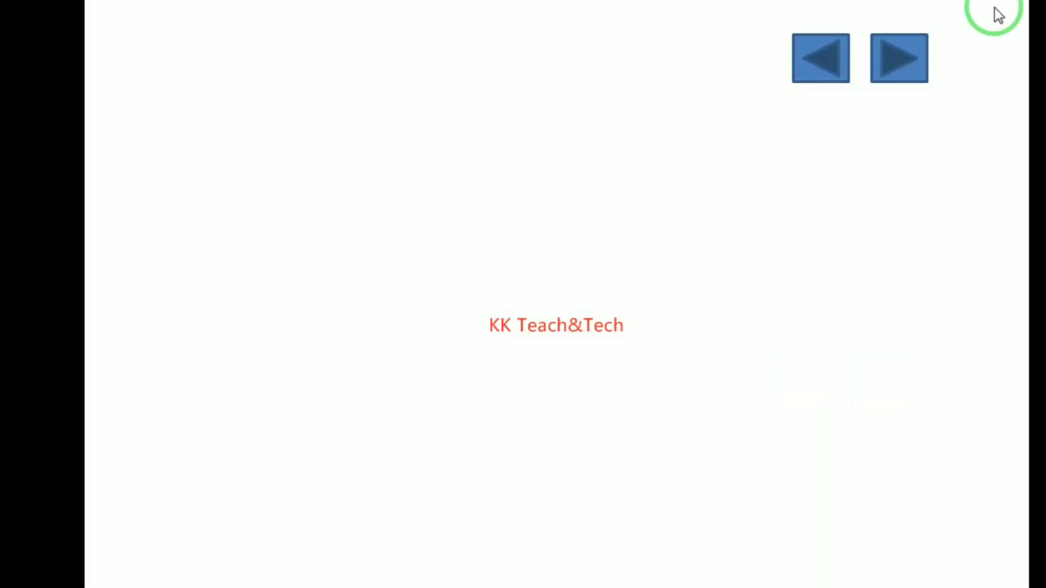
Use the arrows to go forward to koala, back to flower, forward to desert, then exit
left_click(884, 71)
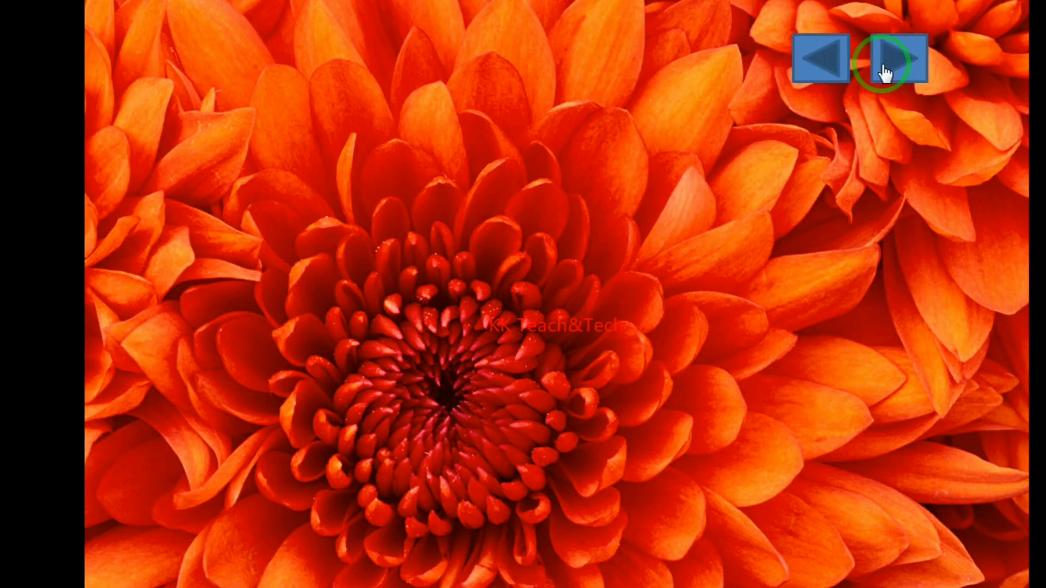
left_click(891, 67)
left_click(893, 68)
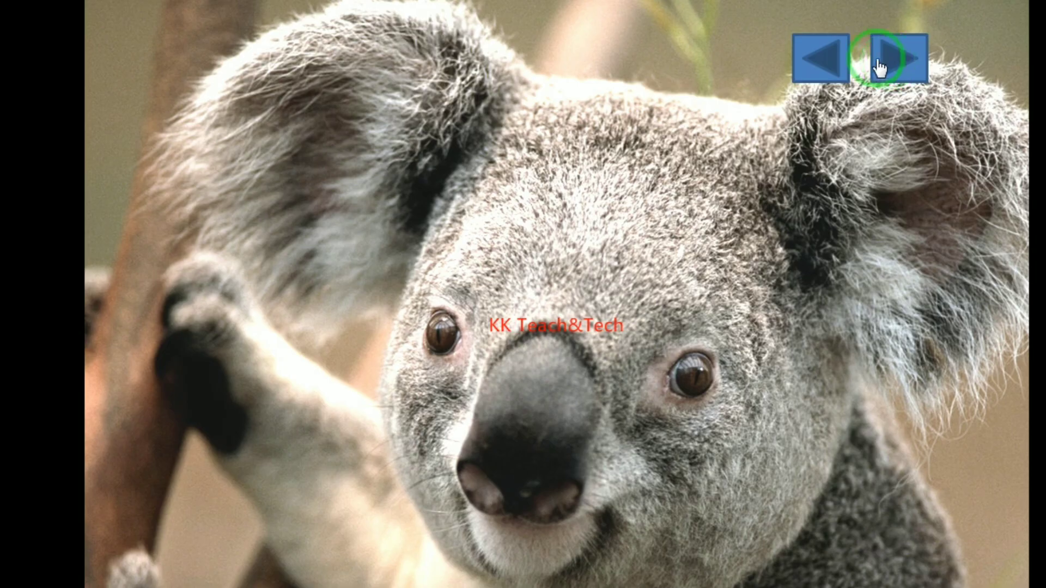
left_click(824, 54)
left_click(830, 57)
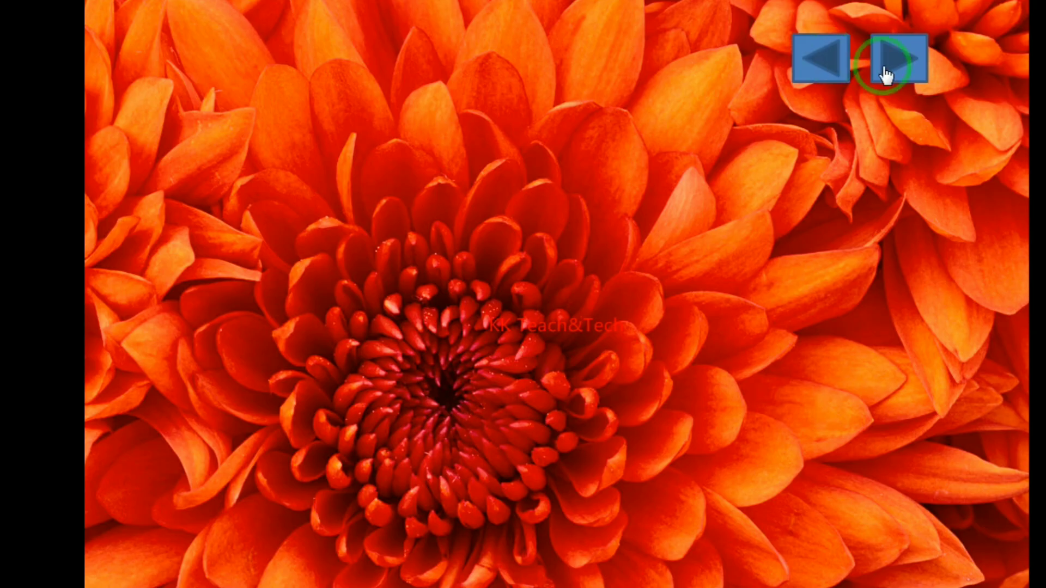
left_click(886, 69)
left_click(883, 66)
left_click(885, 72)
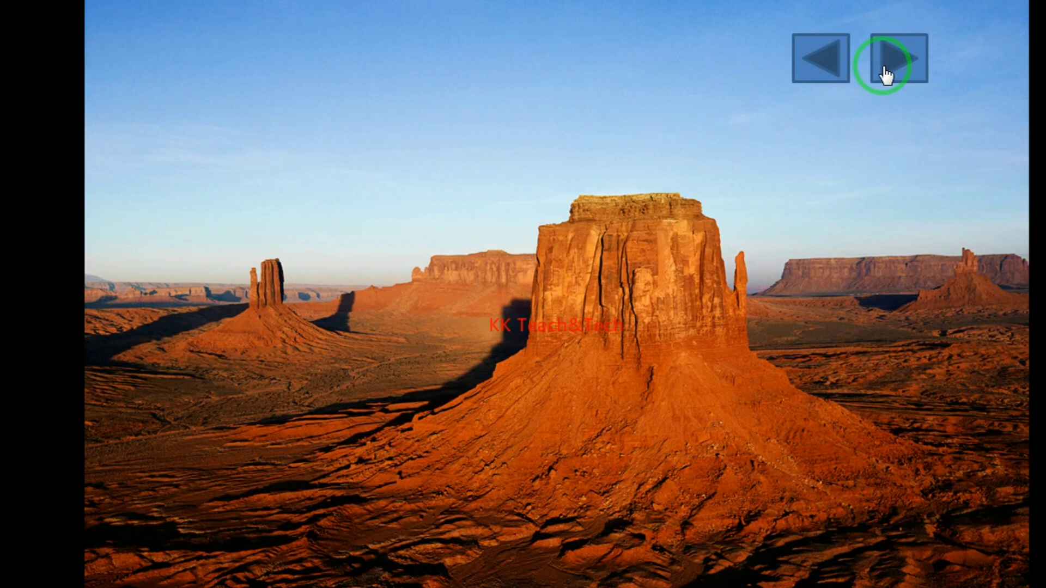
key("Escape")
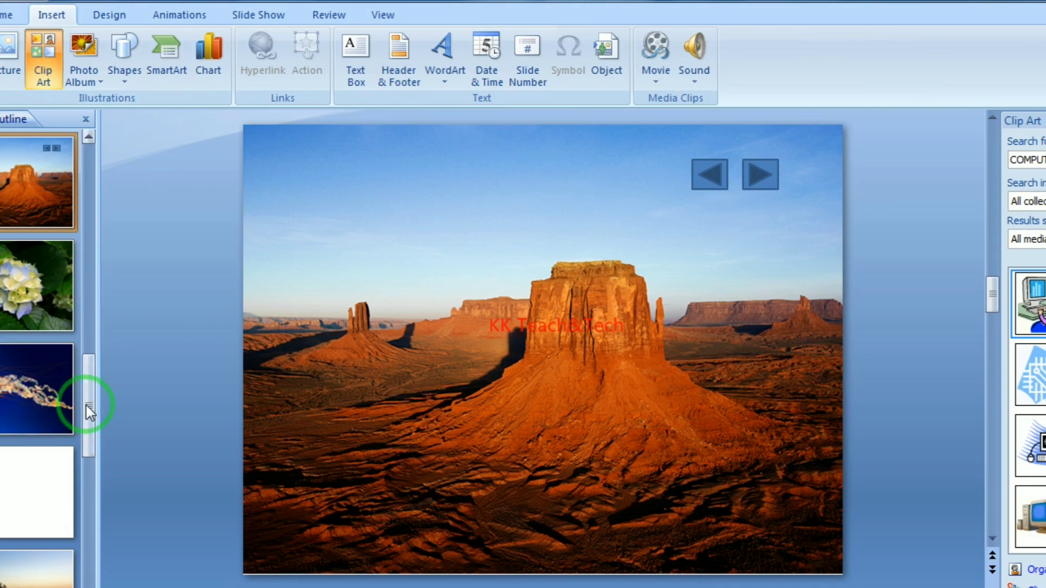
Draw an End action button at slide 1's bottom right, hyperlinked to the Last Slide
left_click_drag(90, 413, 105, 215)
left_click(25, 205)
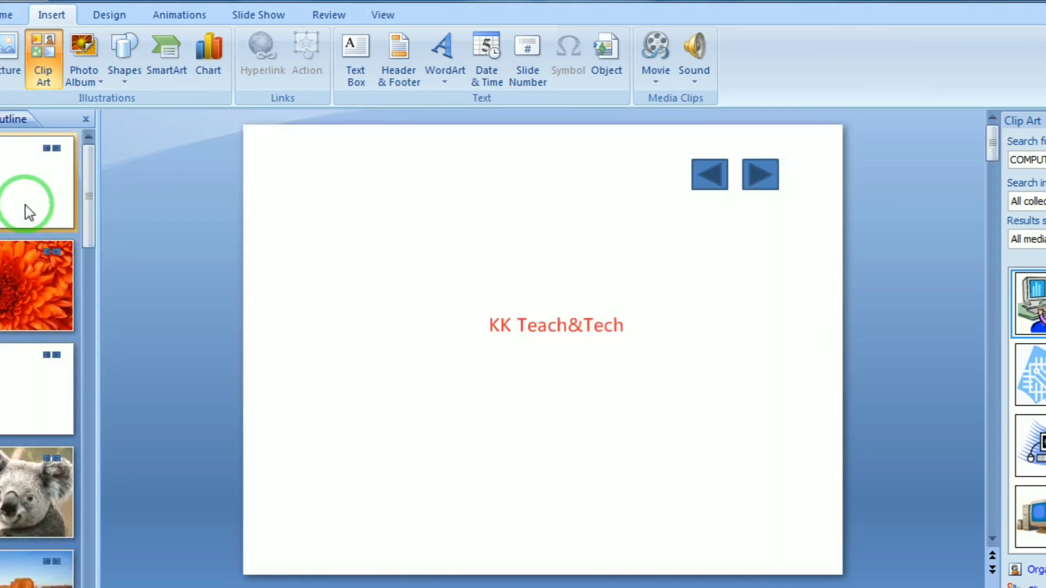
left_click(58, 19)
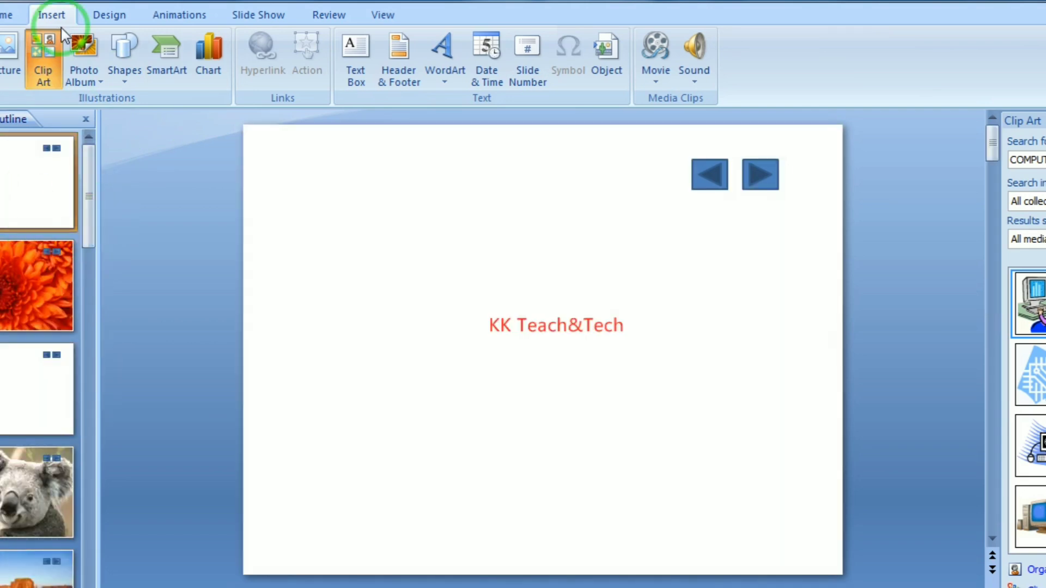
left_click(122, 79)
scroll(245, 490, "down", 1)
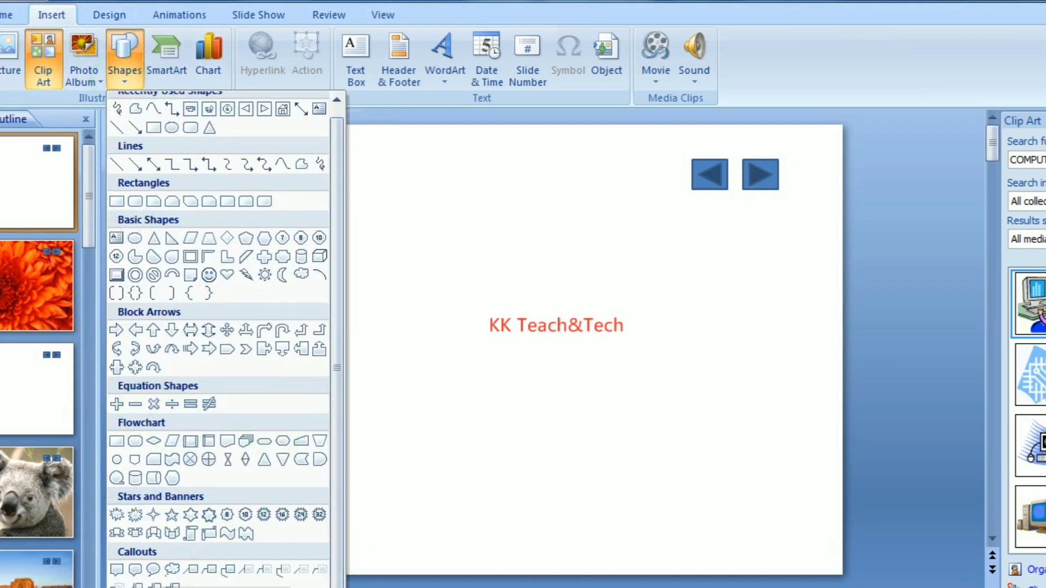
left_click(171, 587)
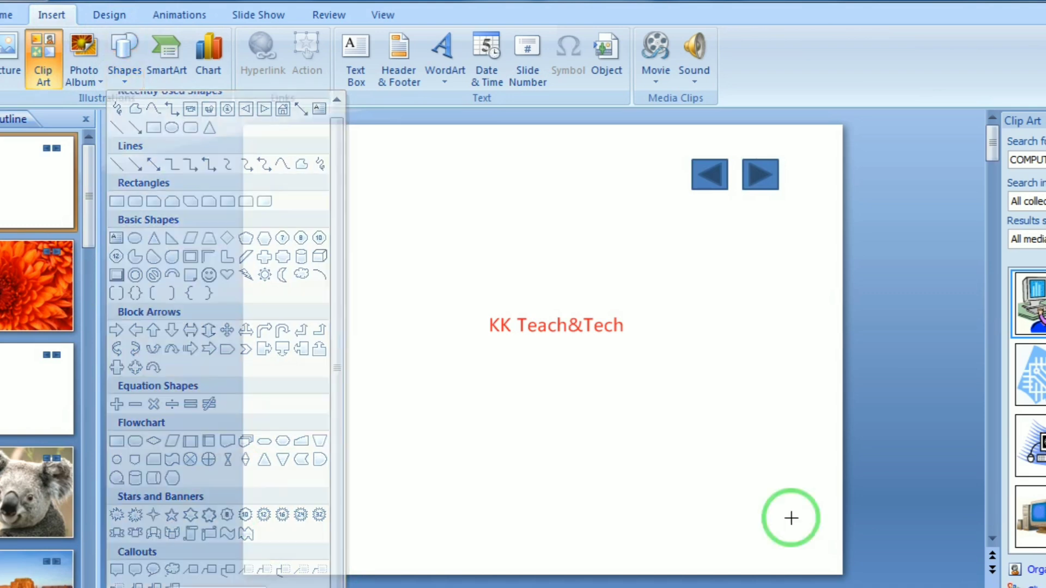
left_click_drag(751, 508, 797, 550)
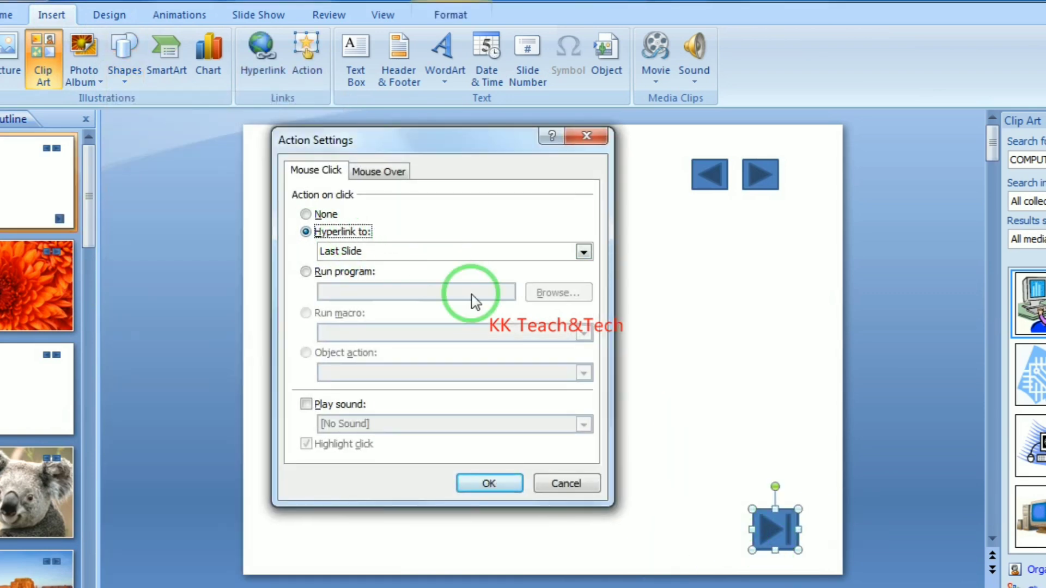
left_click(363, 251)
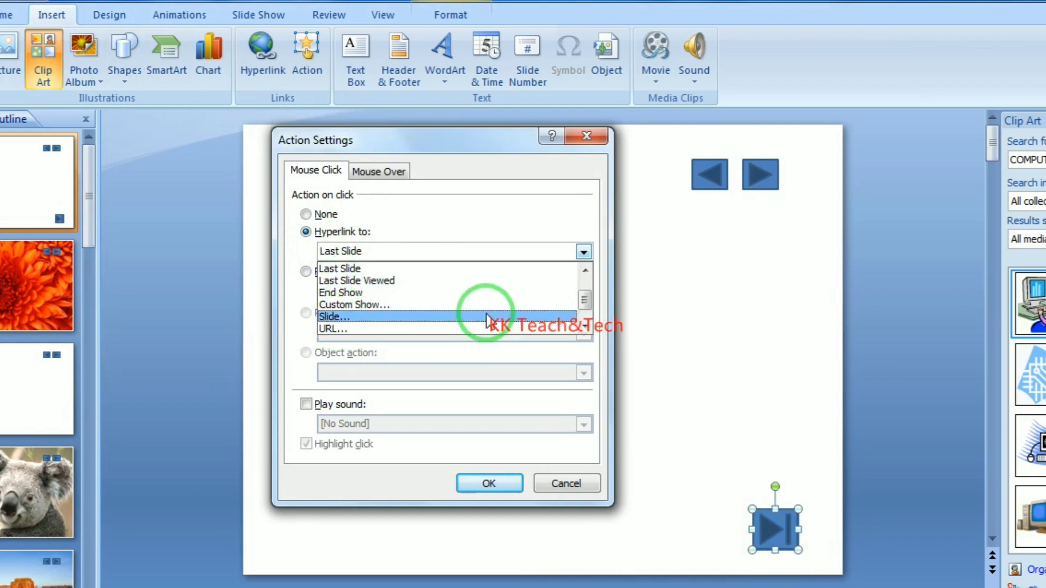
scroll(491, 305, "up", 1)
scroll(463, 294, "down", 2)
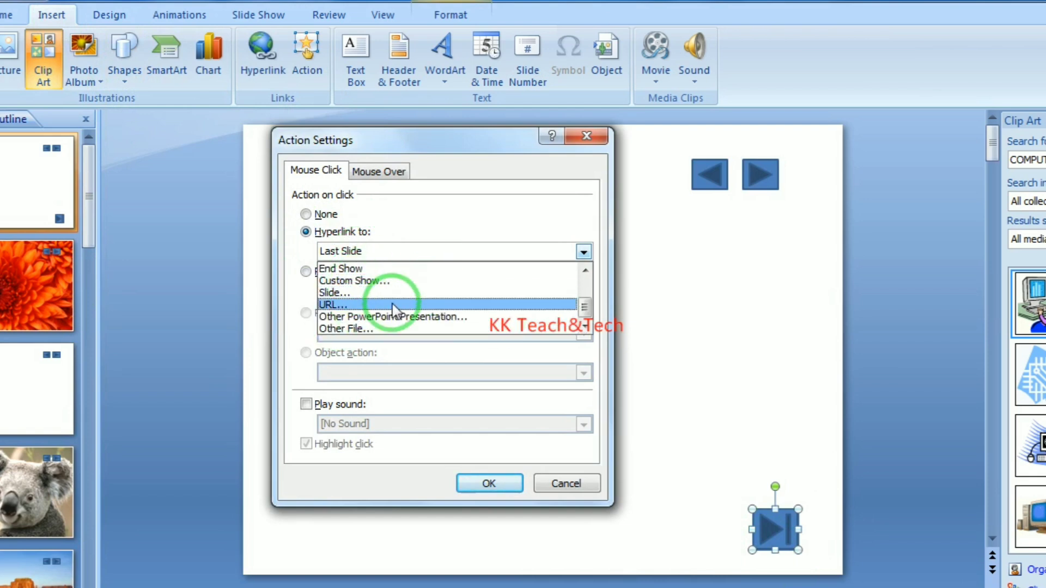
scroll(400, 303, "up", 2)
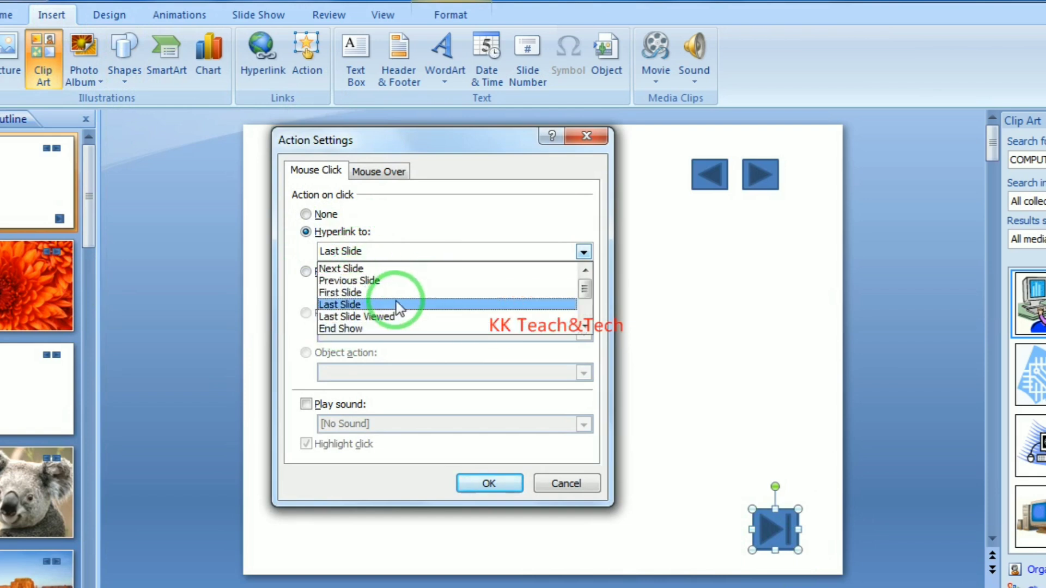
left_click(349, 305)
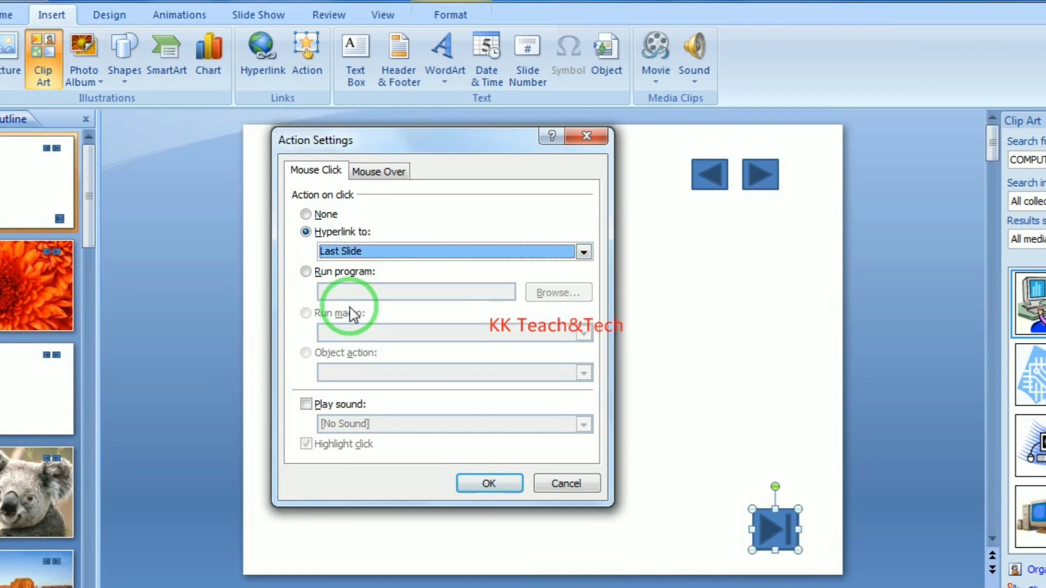
left_click(489, 483)
Draw a Beginning action button at the bottom left, hyperlinked to the First Slide
left_click(124, 60)
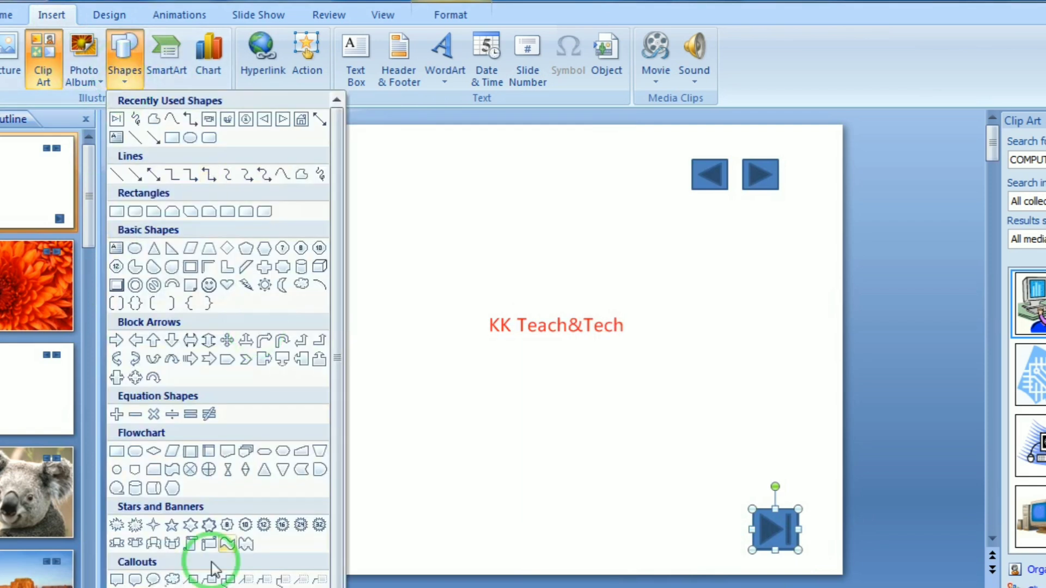
scroll(245, 534, "down", 1)
left_click(211, 574)
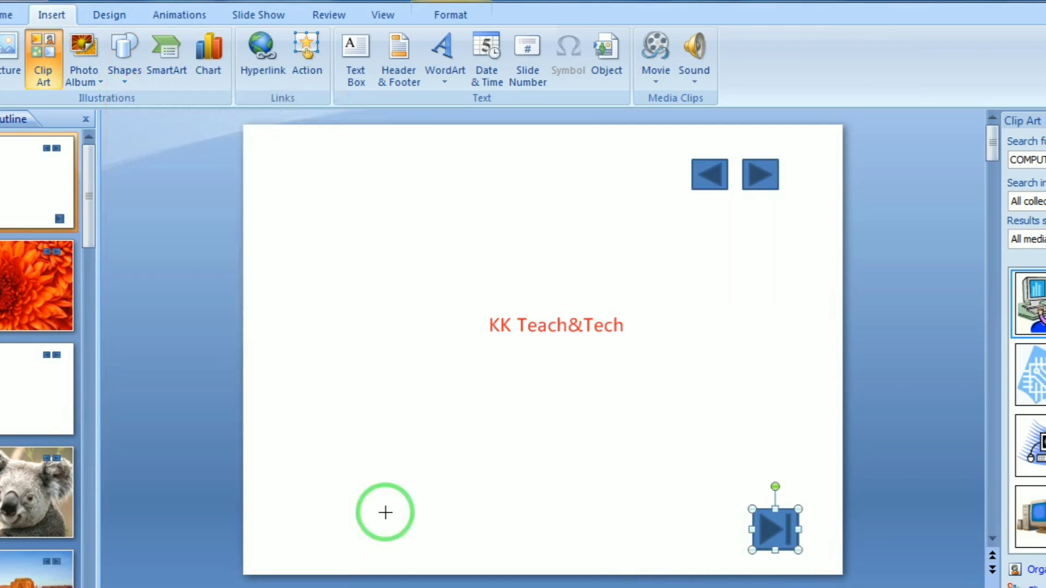
left_click_drag(267, 519, 314, 560)
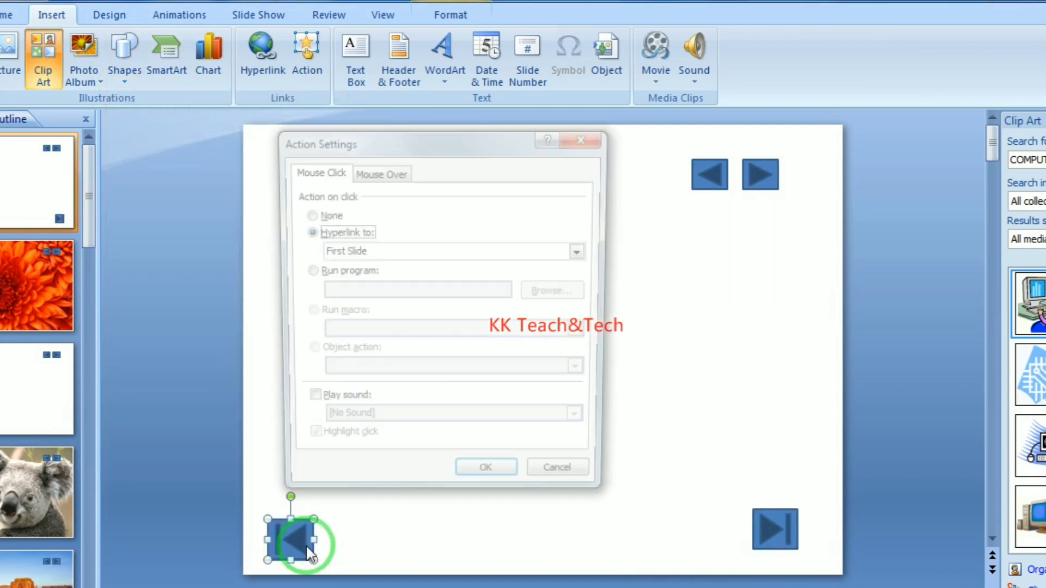
left_click(361, 256)
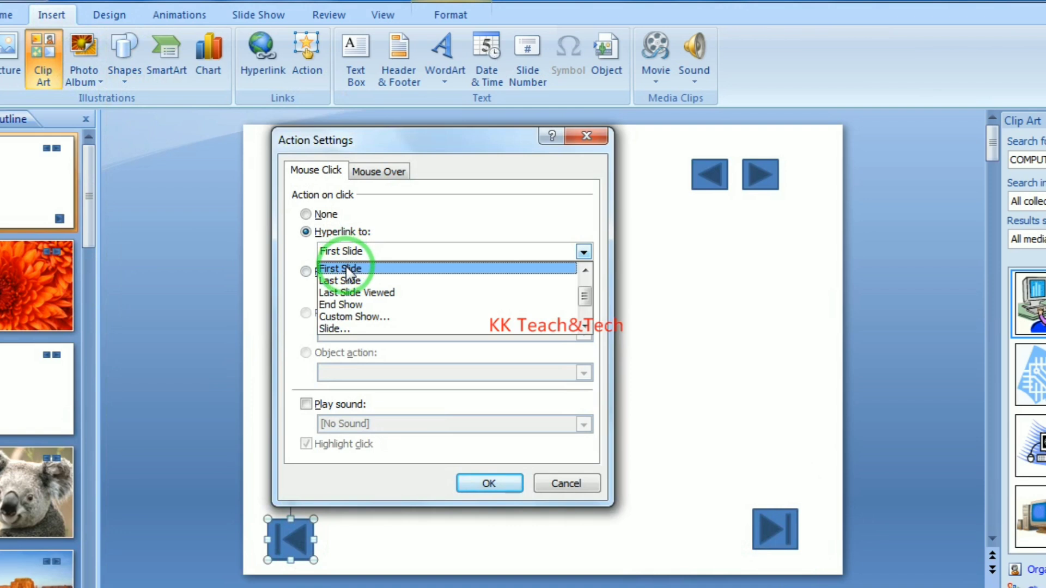
left_click(343, 271)
left_click(489, 484)
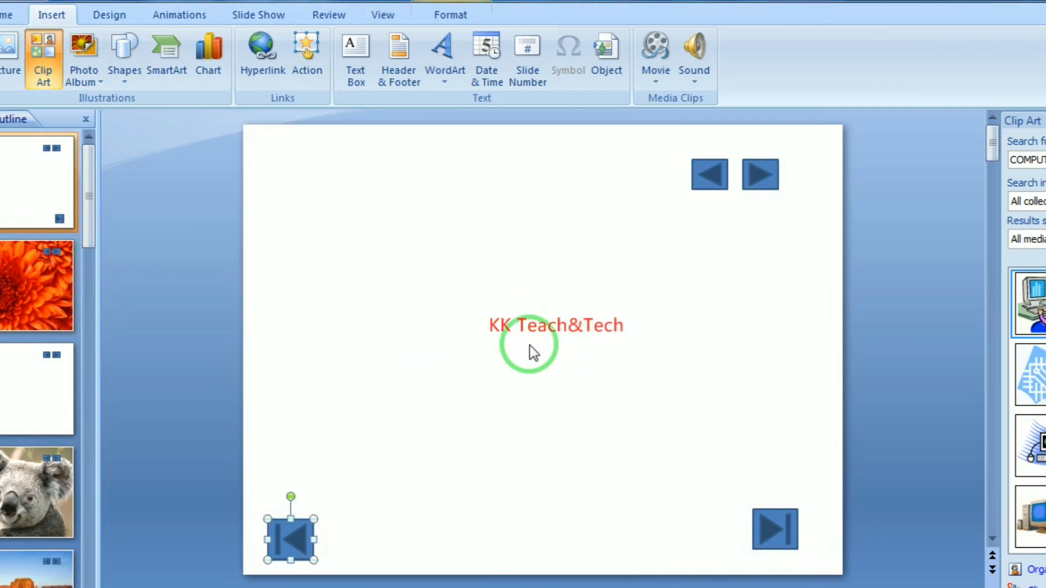
Run the show and confirm the End button jumps to the tulip slide 11
left_click(488, 353)
key("F5")
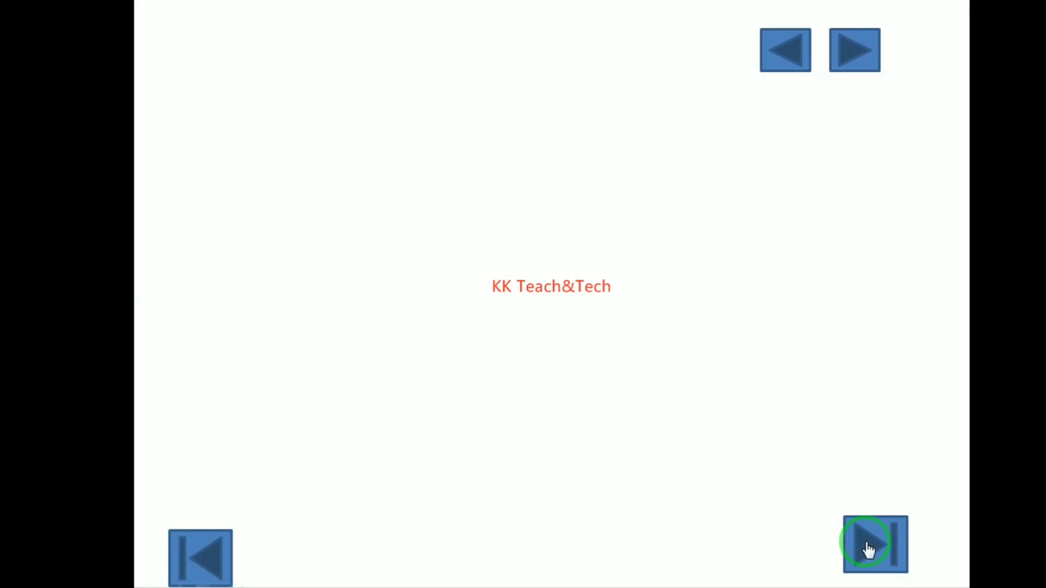
left_click(868, 545)
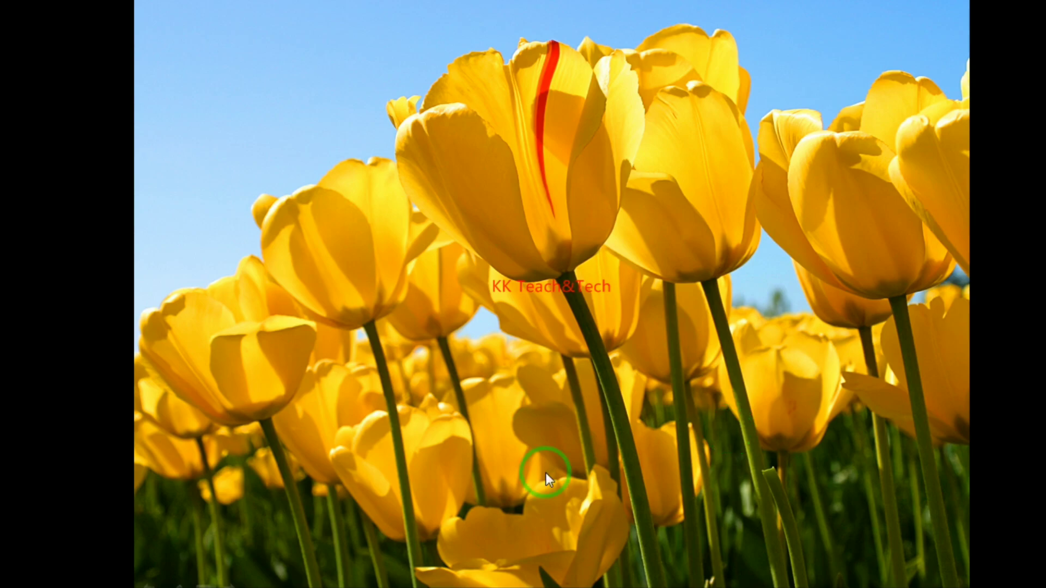
key("Escape")
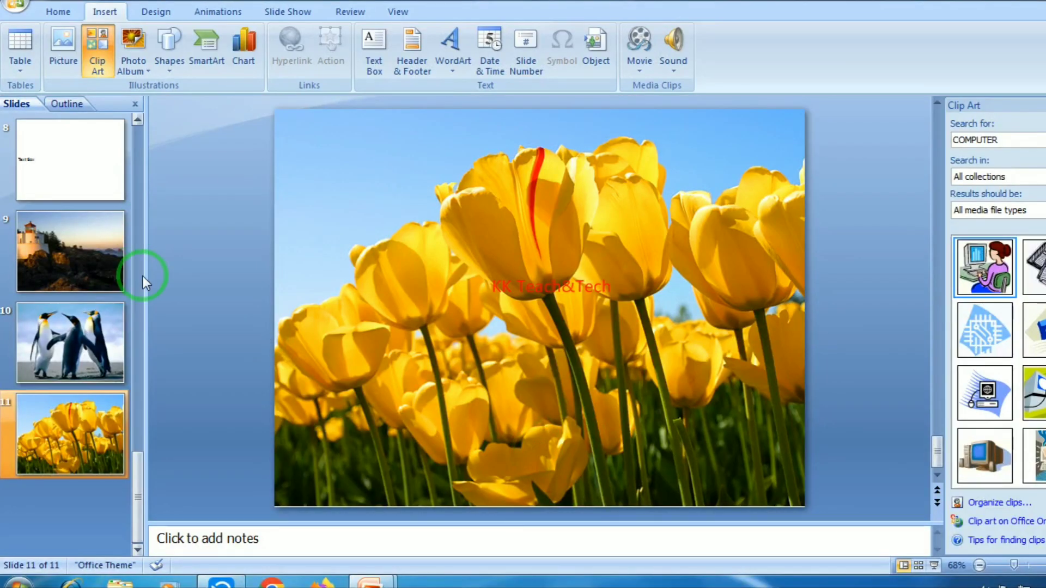
Draw a Home action button near the top-left of the tulip slide 11
left_click_drag(133, 460, 127, 140)
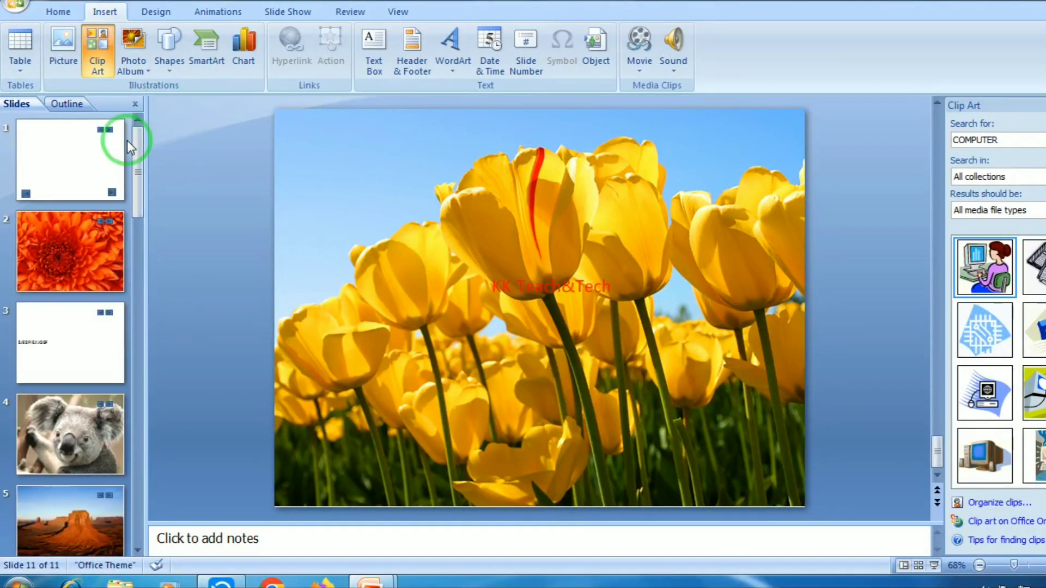
left_click_drag(138, 205, 152, 547)
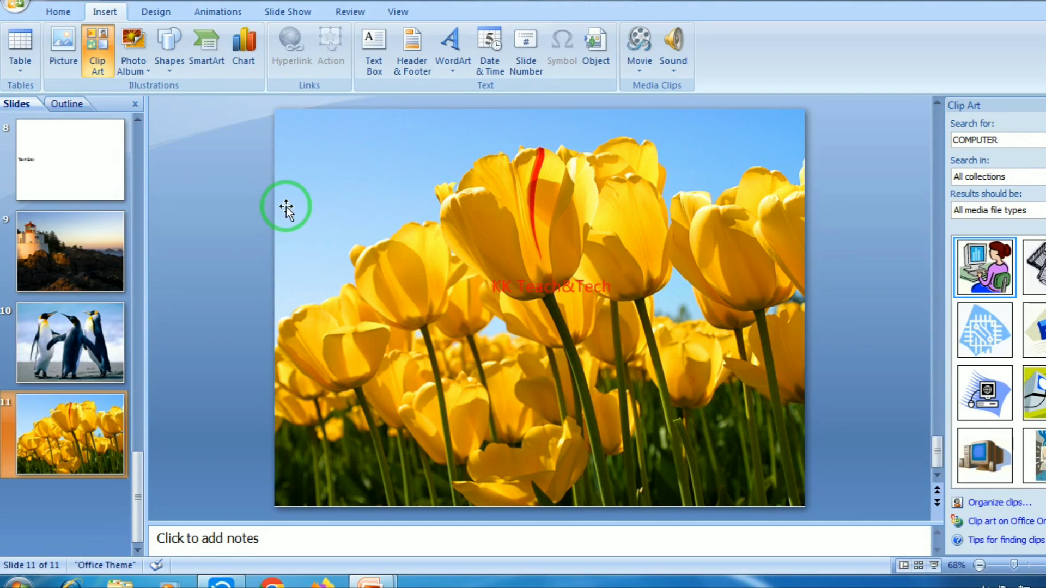
left_click(182, 74)
scroll(245, 469, "down", 1)
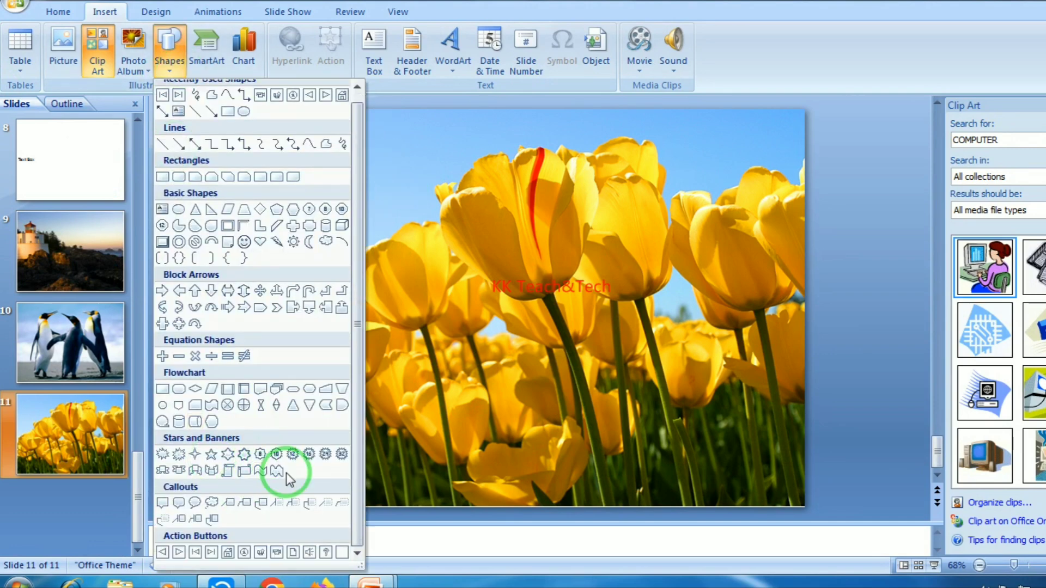
left_click(228, 552)
left_click_drag(296, 144, 342, 192)
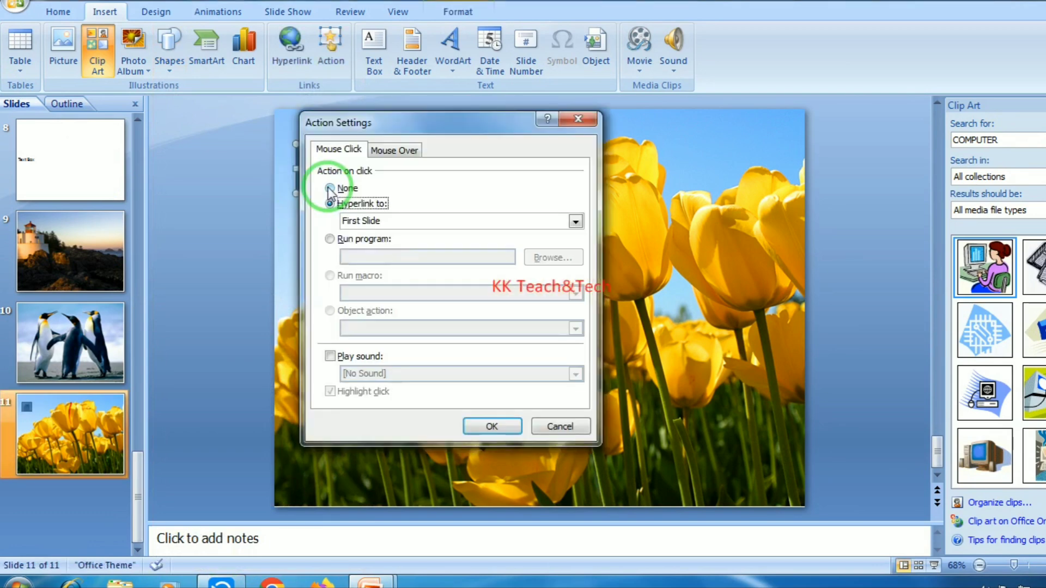
Hyperlink the Home button to the First Slide, then bring up slide 8
left_click(386, 222)
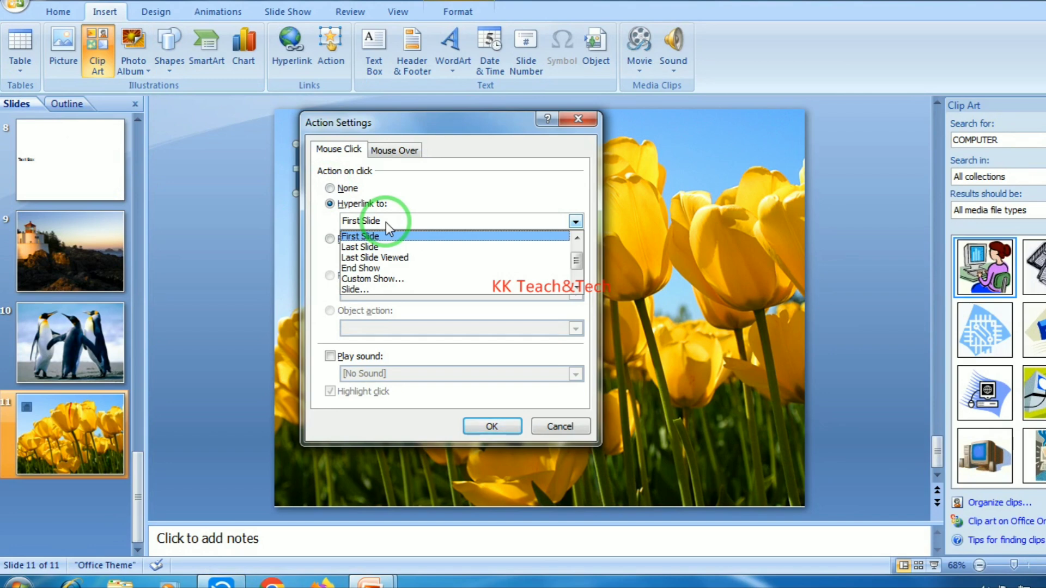
left_click(382, 280)
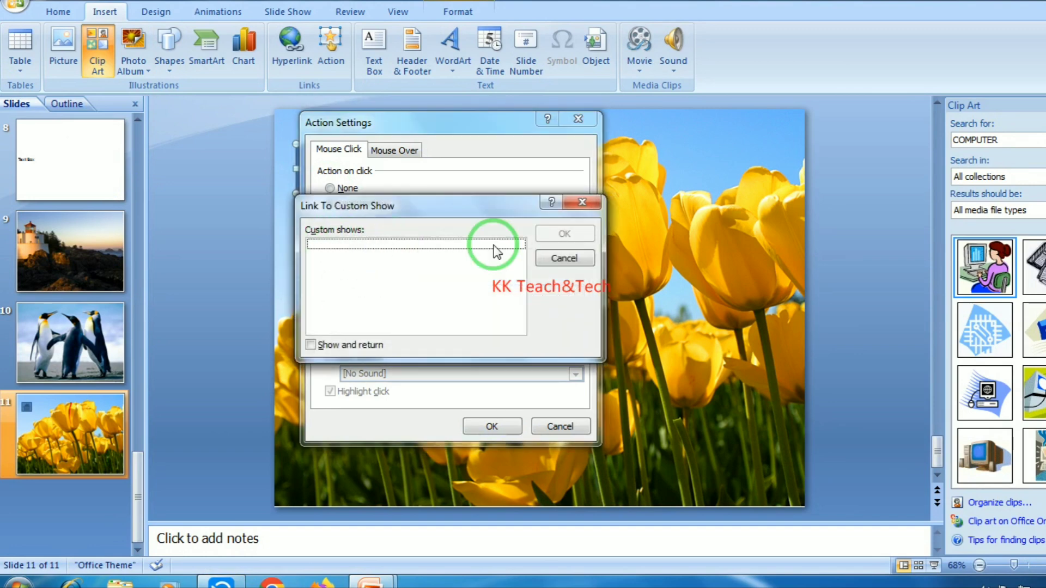
left_click(564, 259)
left_click(415, 220)
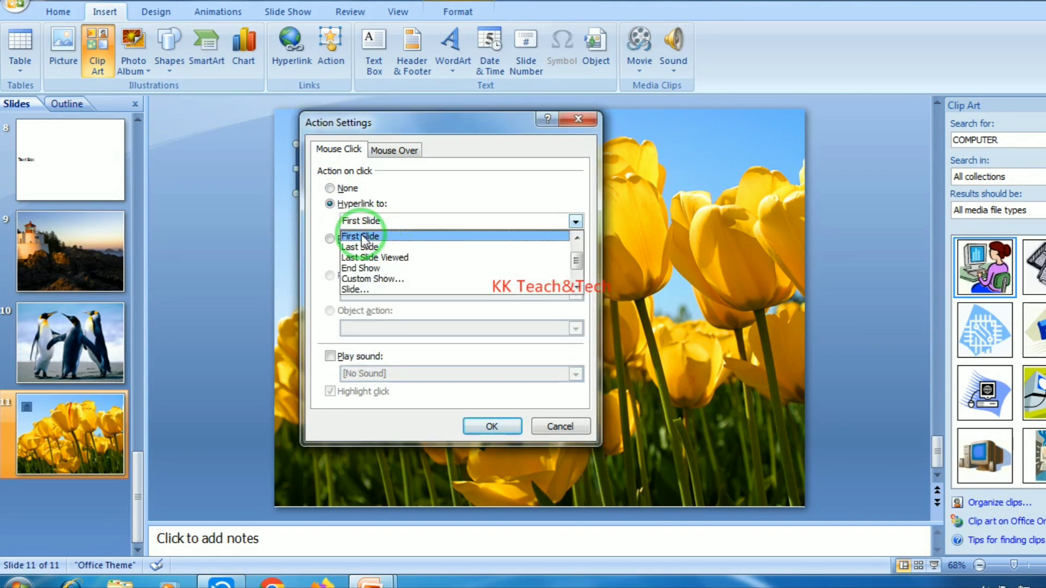
left_click(374, 240)
left_click(478, 425)
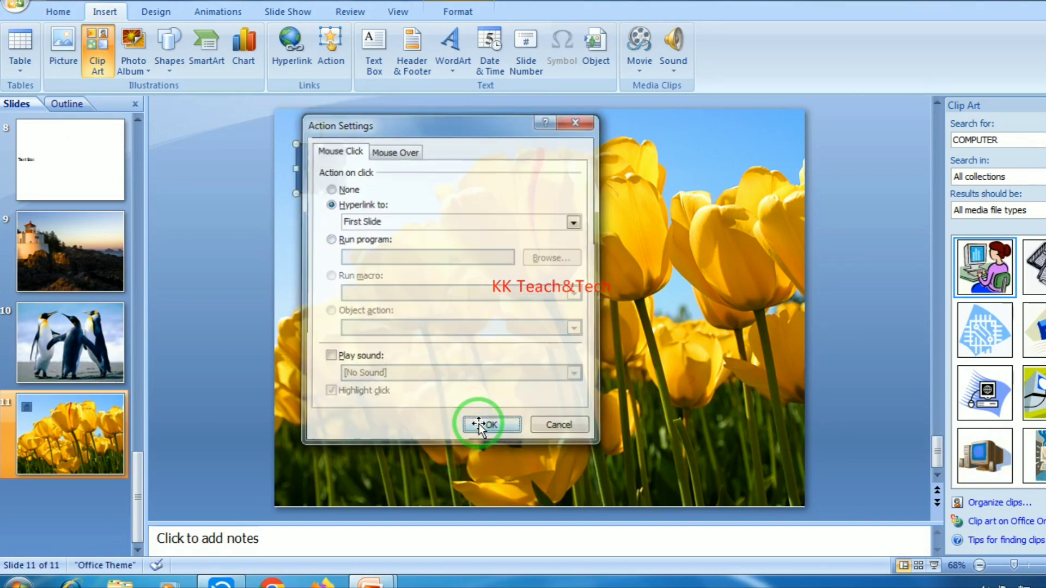
left_click(87, 164)
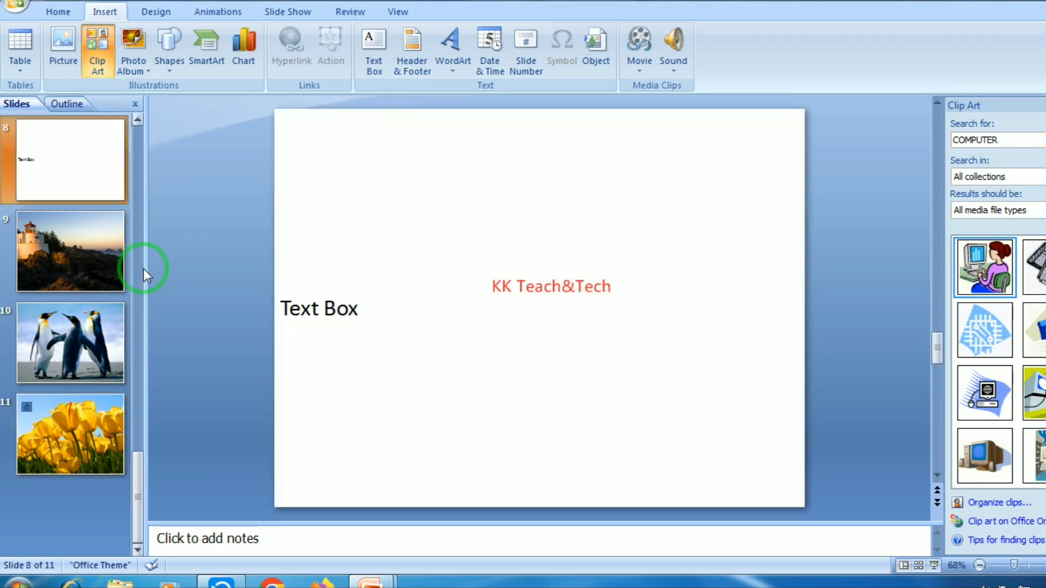
Show from slide 1: End button reaches the tulip slide, Home button returns to slide 1
left_click_drag(140, 466, 149, 131)
left_click(88, 162)
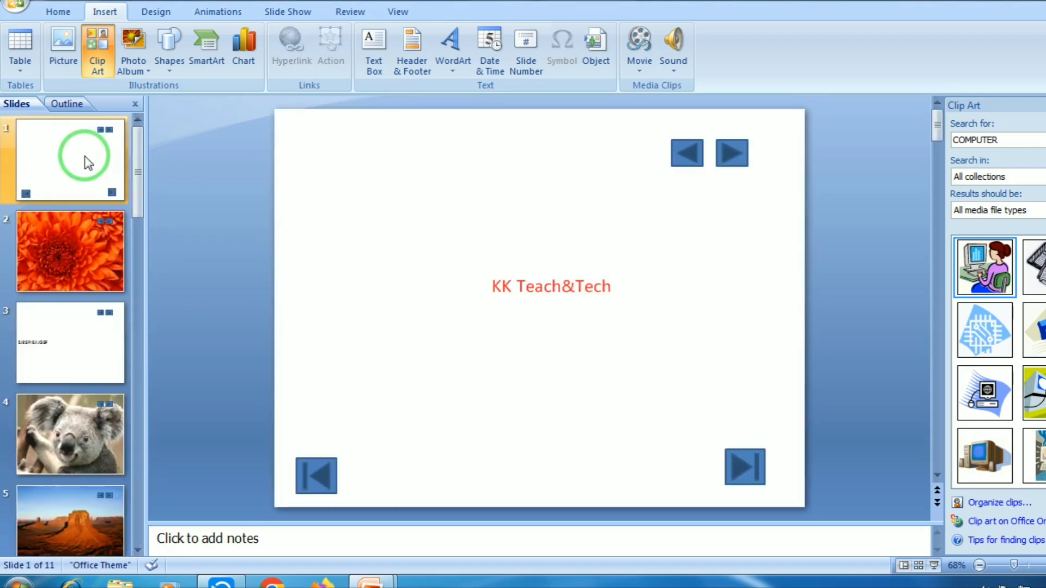
key("F5")
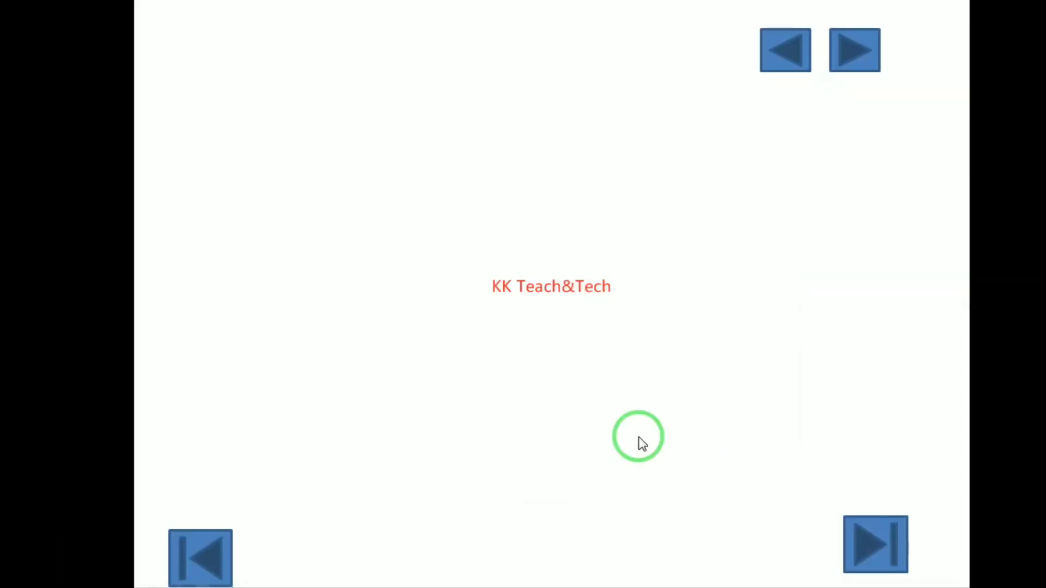
left_click(870, 541)
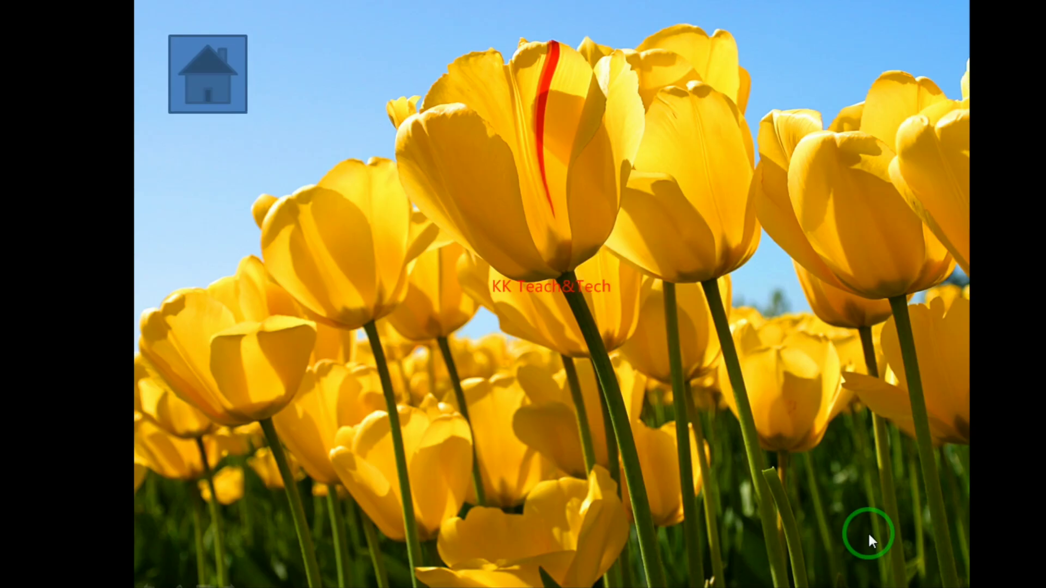
left_click(218, 88)
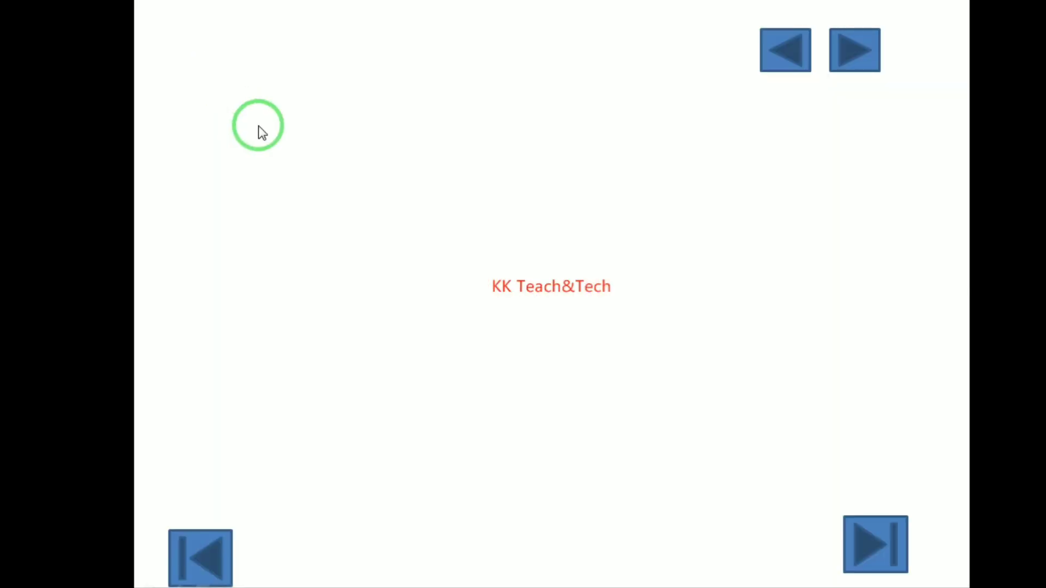
key("Escape")
left_click(166, 73)
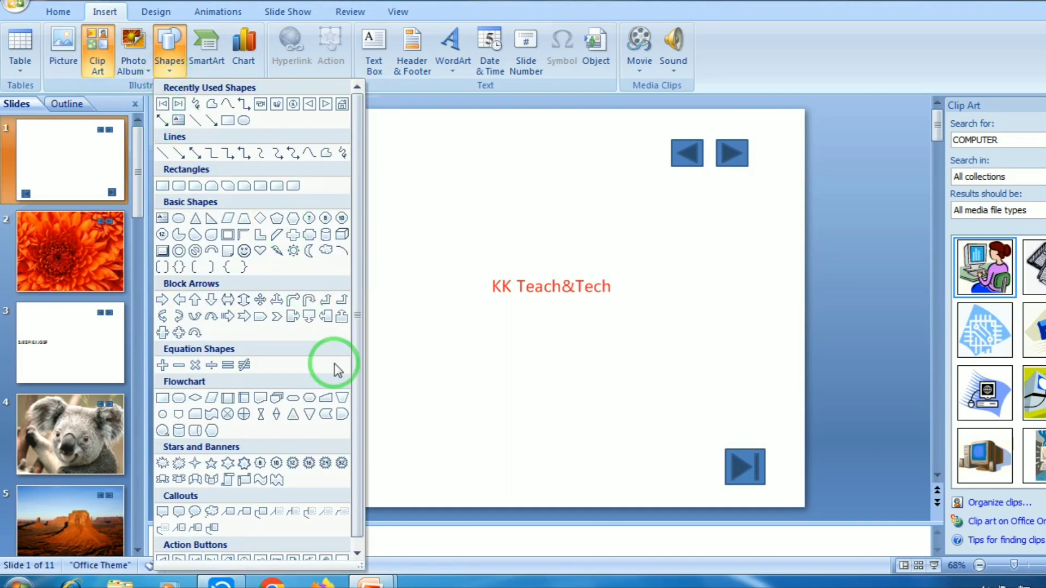
scroll(295, 398, "down", 1)
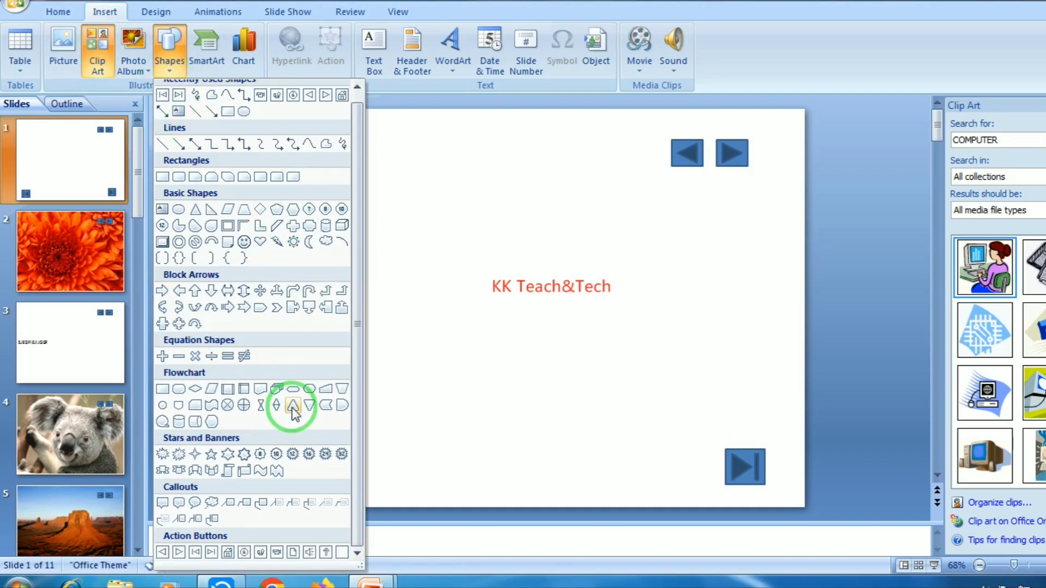
left_click(260, 552)
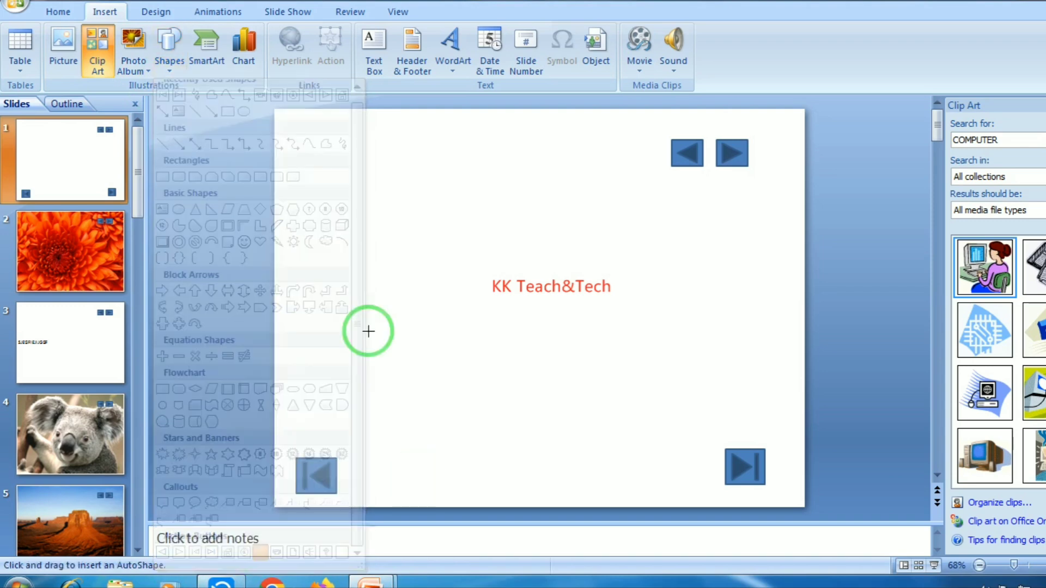
left_click_drag(334, 268, 403, 322)
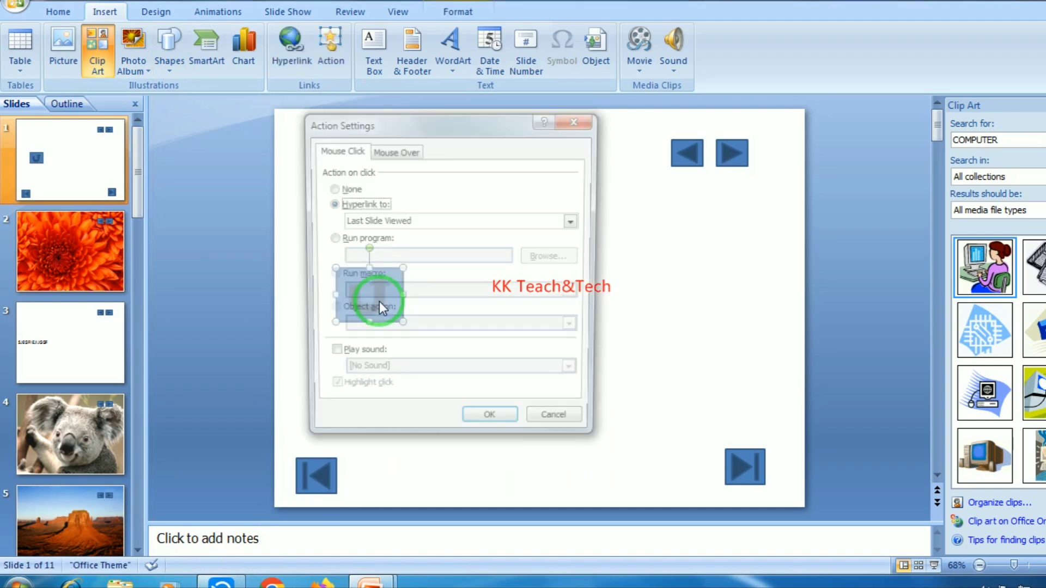
left_click(374, 222)
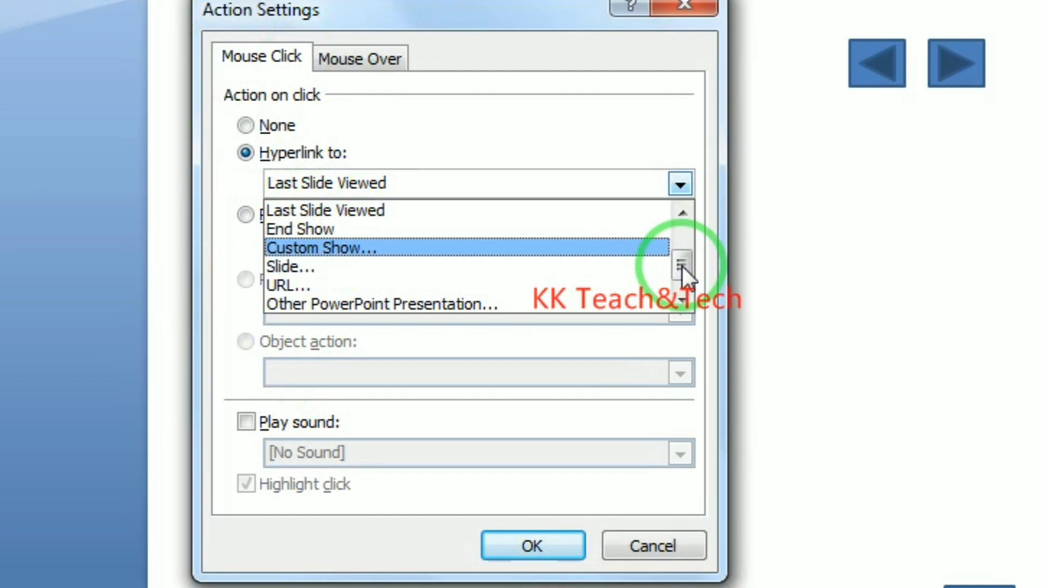
left_click_drag(681, 265, 677, 200)
left_click(691, 541)
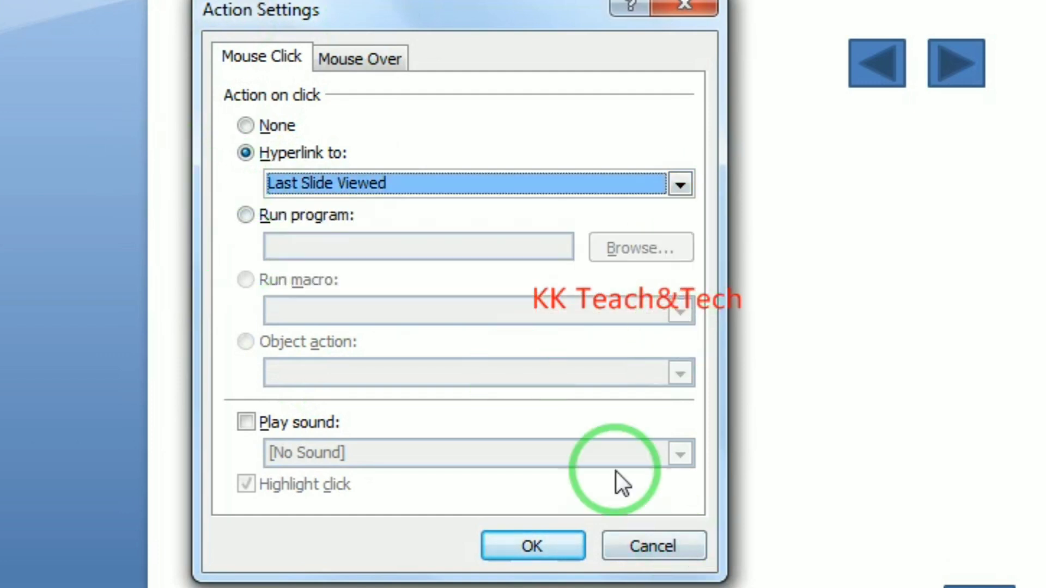
left_click(653, 549)
key("Delete")
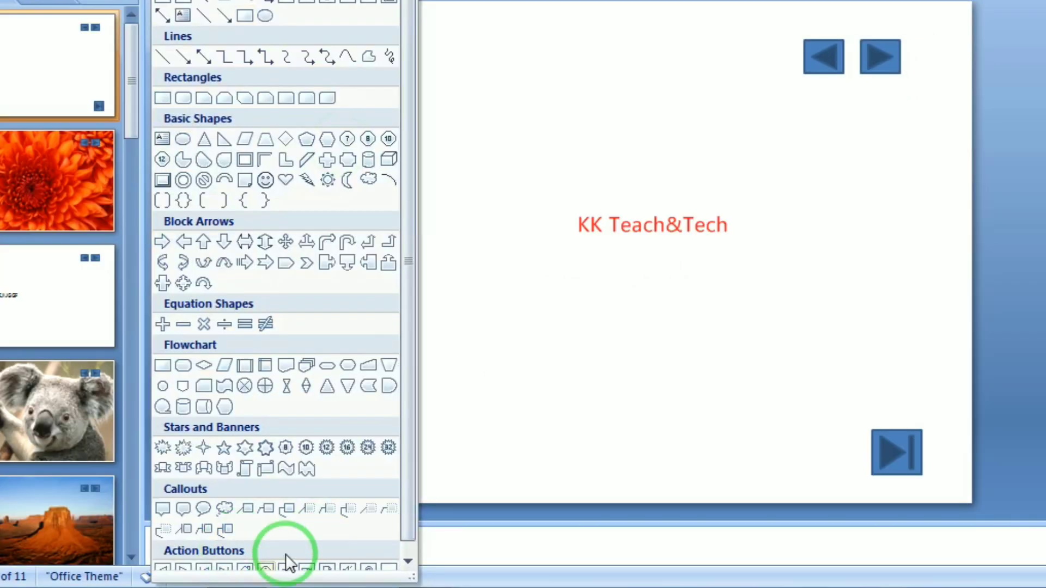
Draw an Information action button near the top-left of slide 1
scroll(285, 554, "down", 1)
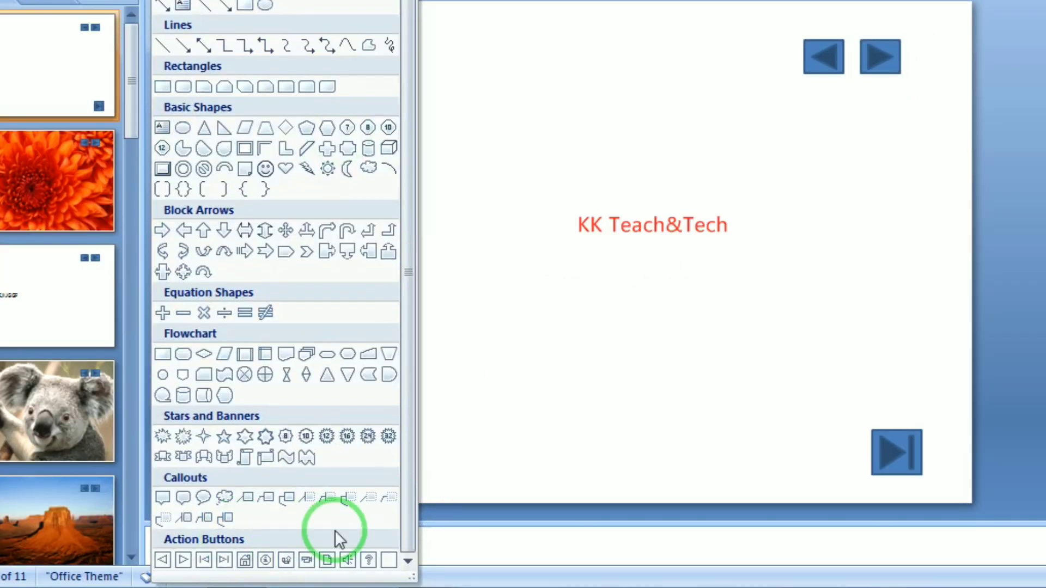
left_click(266, 560)
left_click_drag(381, 119, 459, 162)
left_click_drag(444, 190, 458, 189)
Try linking the Information button to another file, cancel, and delete the button
left_click(394, 123)
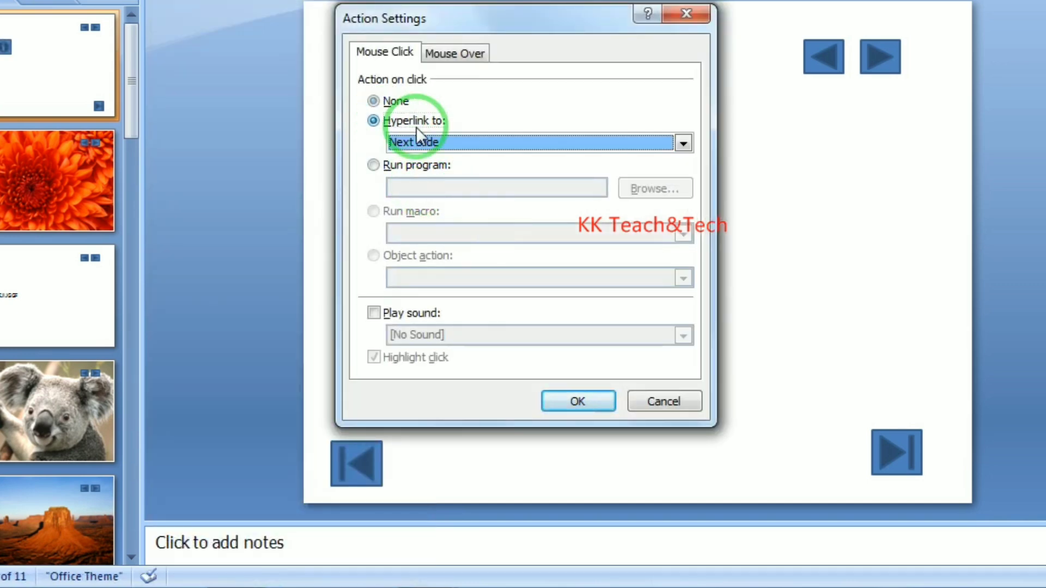
left_click(427, 141)
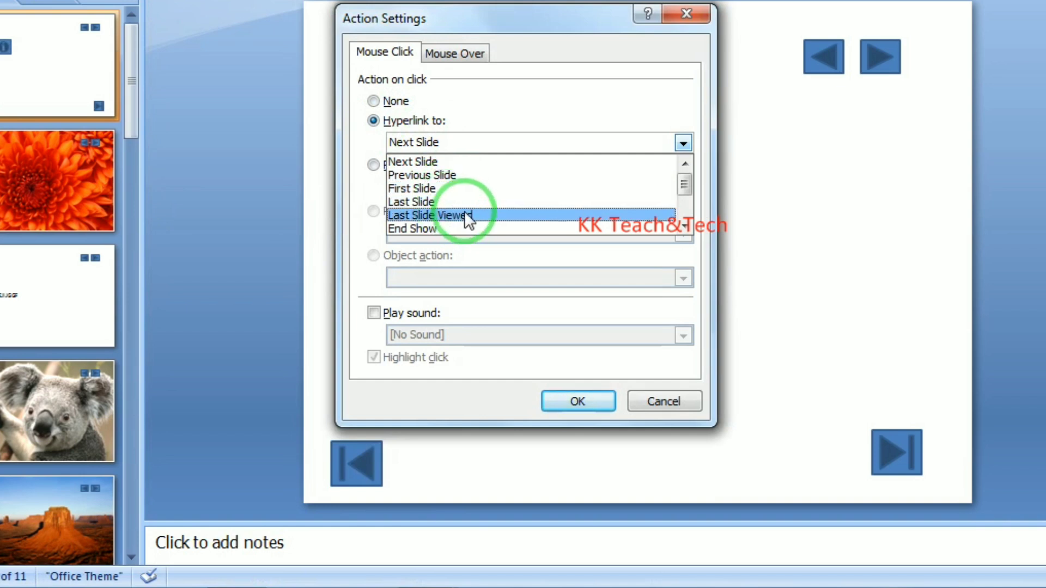
scroll(467, 207, "down", 2)
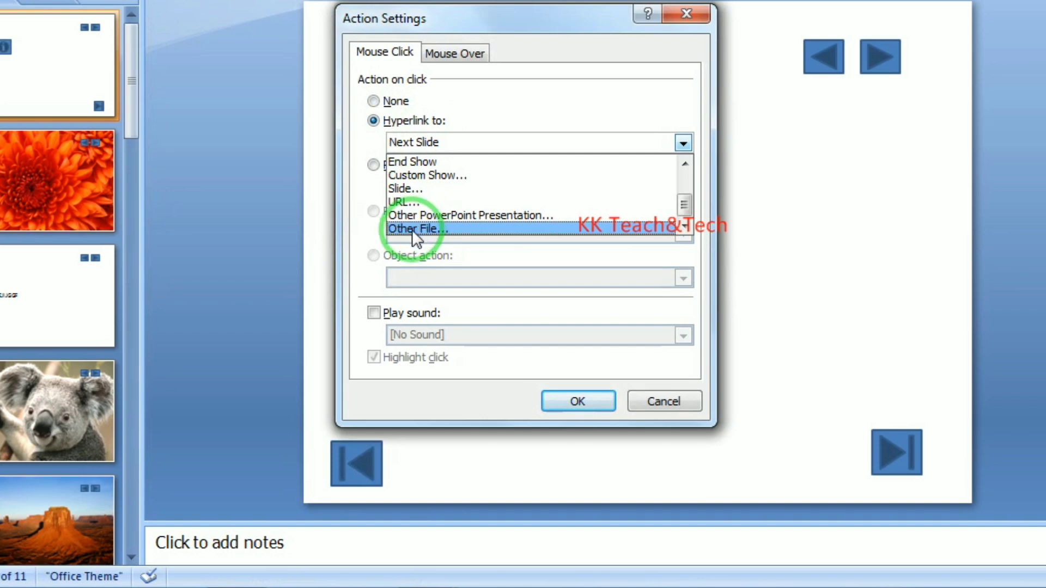
left_click(412, 228)
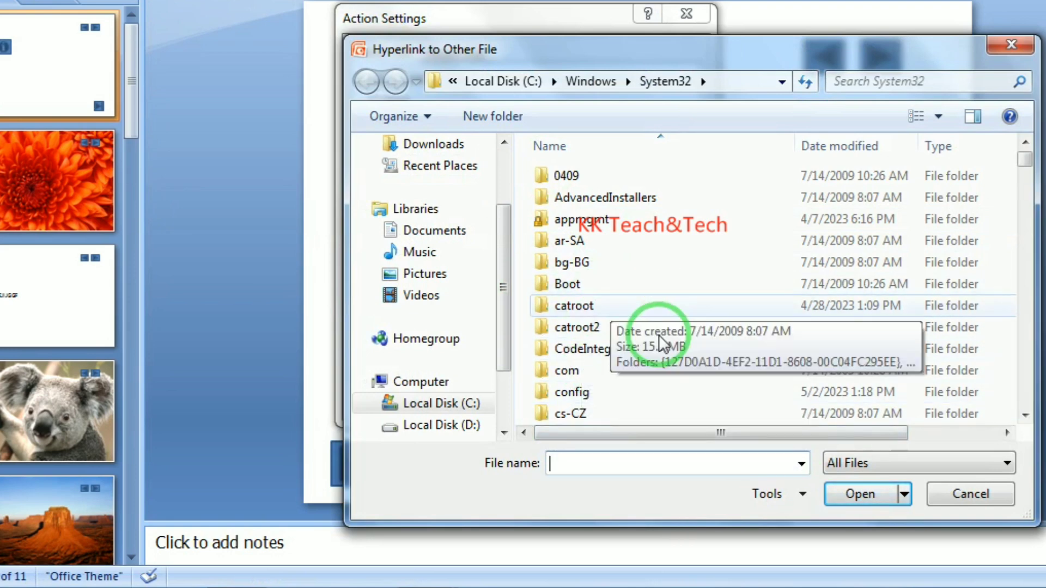
left_click(969, 497)
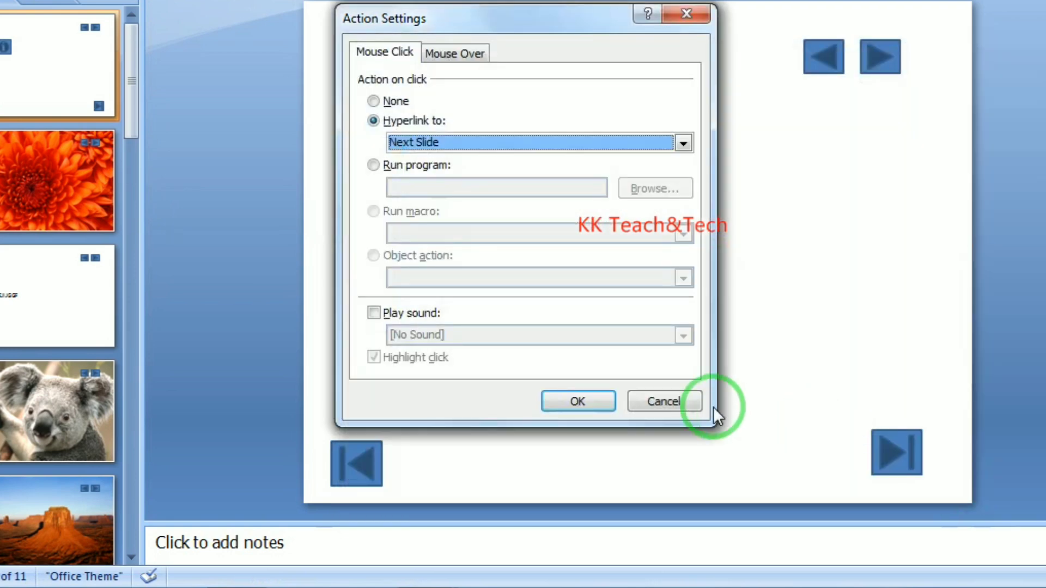
left_click(696, 403)
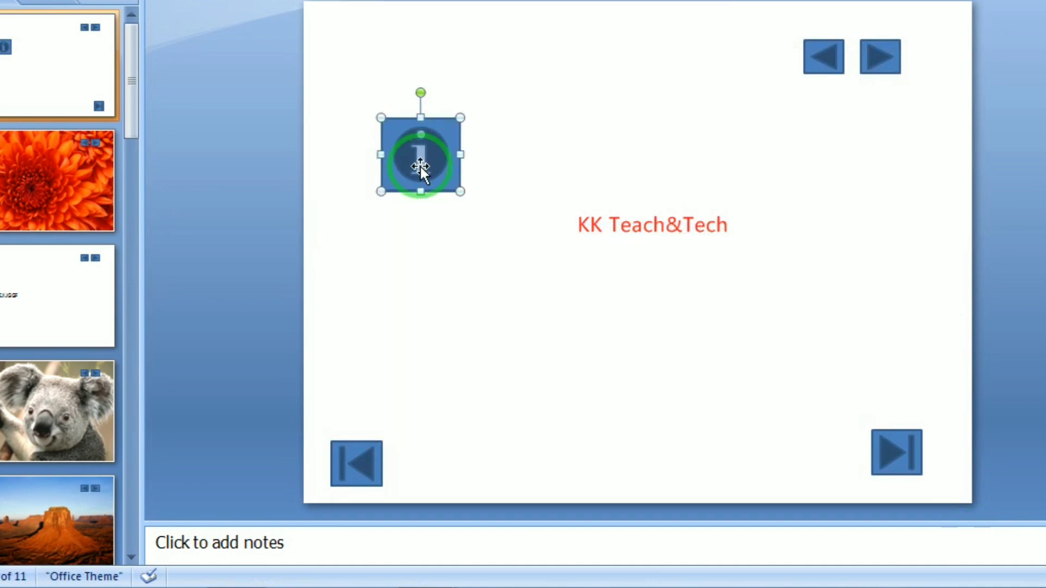
key("Delete")
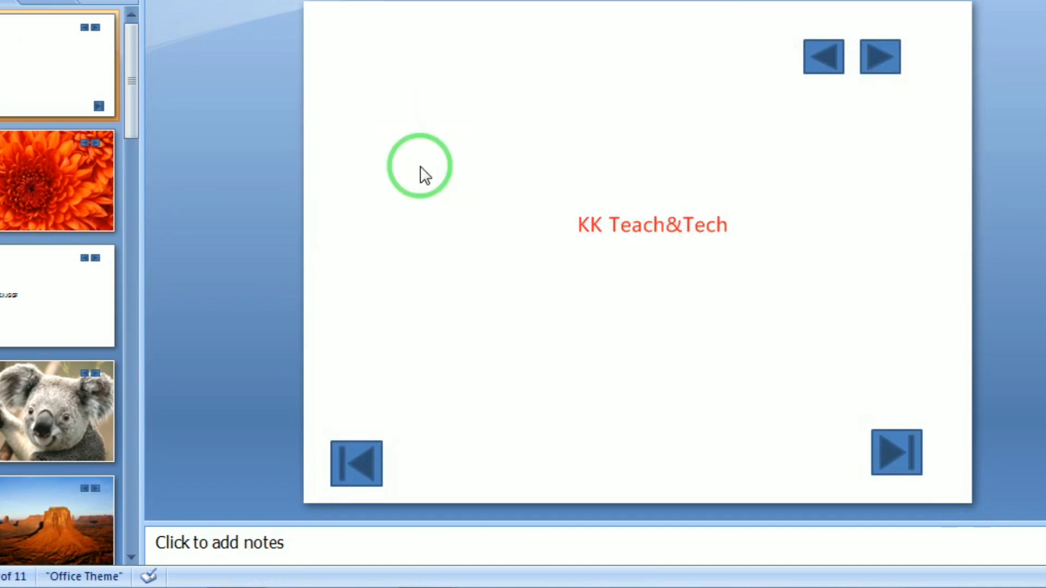
left_click(205, 2)
scroll(299, 503, "down", 1)
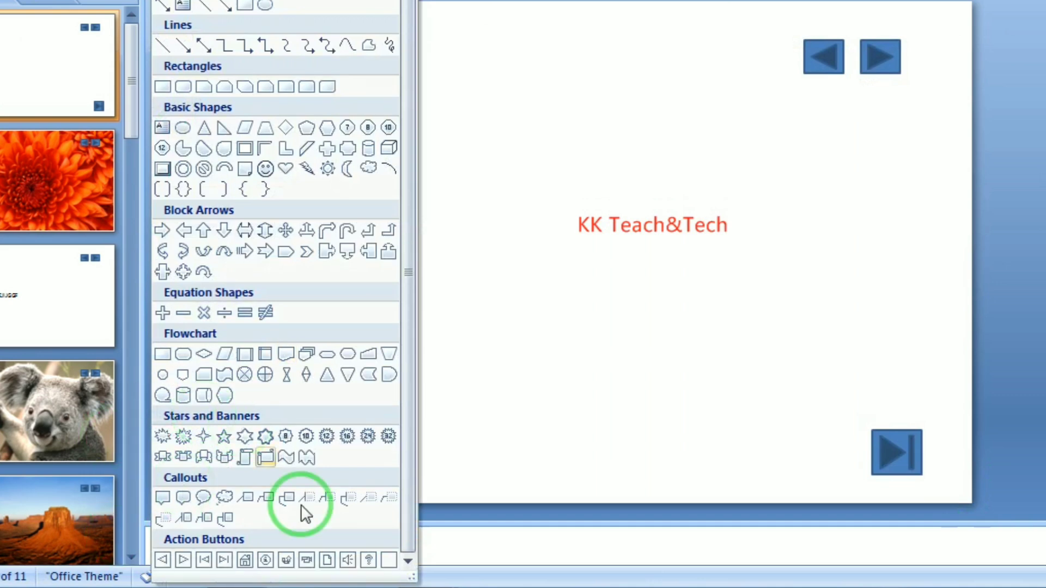
left_click(307, 560)
left_click_drag(433, 243, 496, 299)
left_click(316, 258)
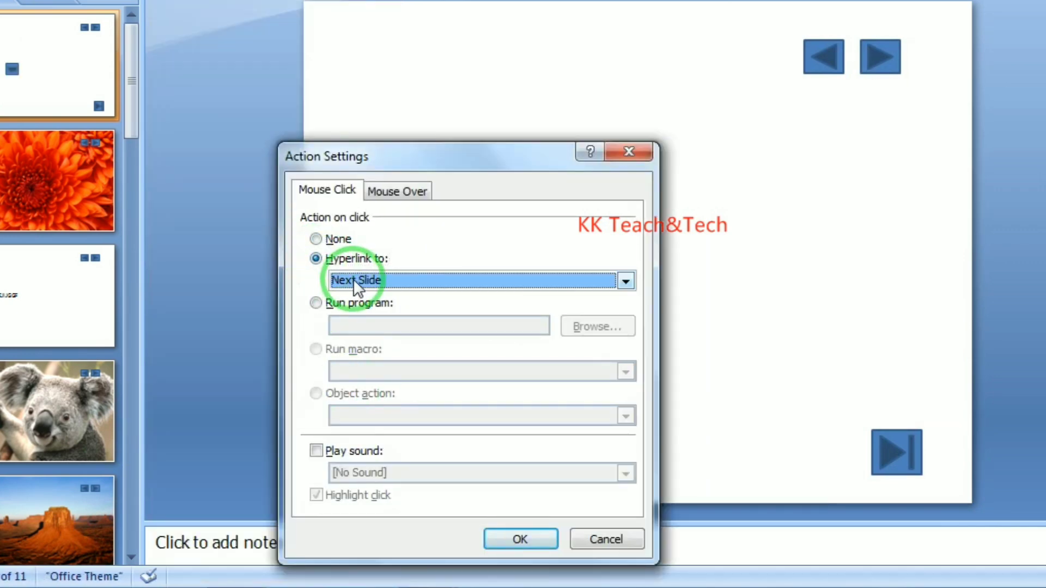
left_click(353, 279)
scroll(430, 343, "down", 2)
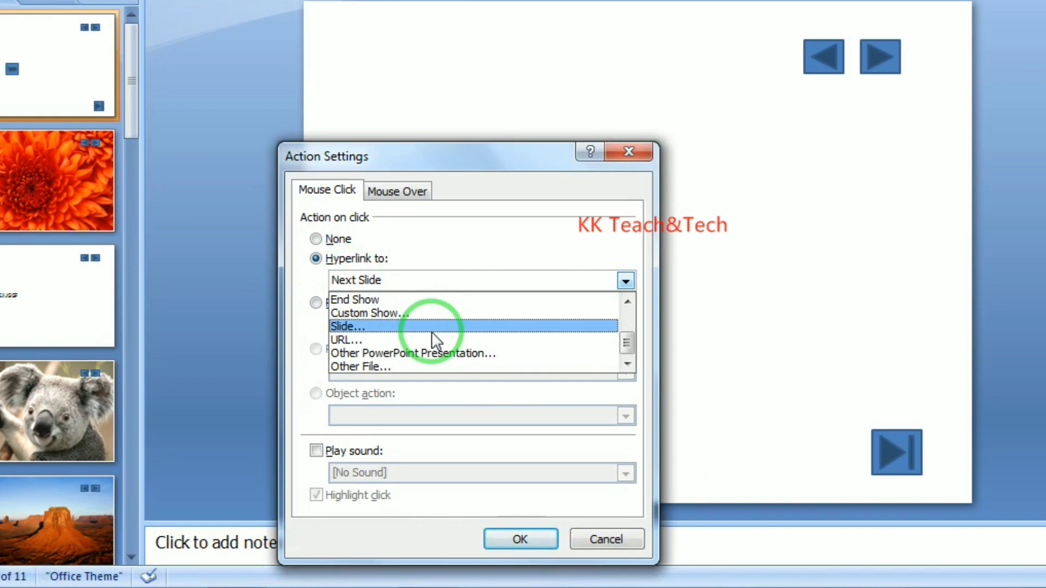
left_click(338, 366)
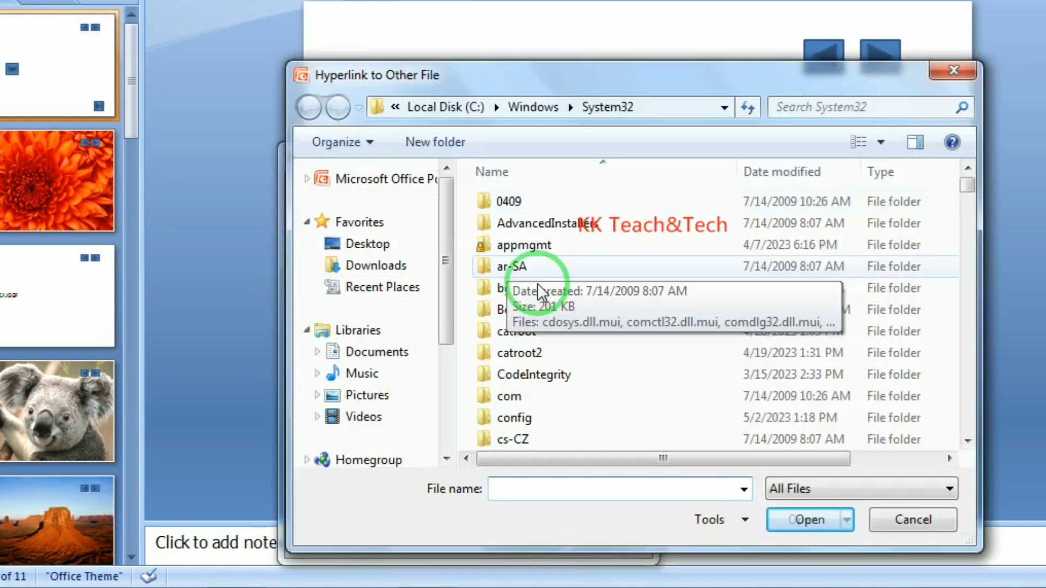
left_click(901, 519)
left_click(608, 539)
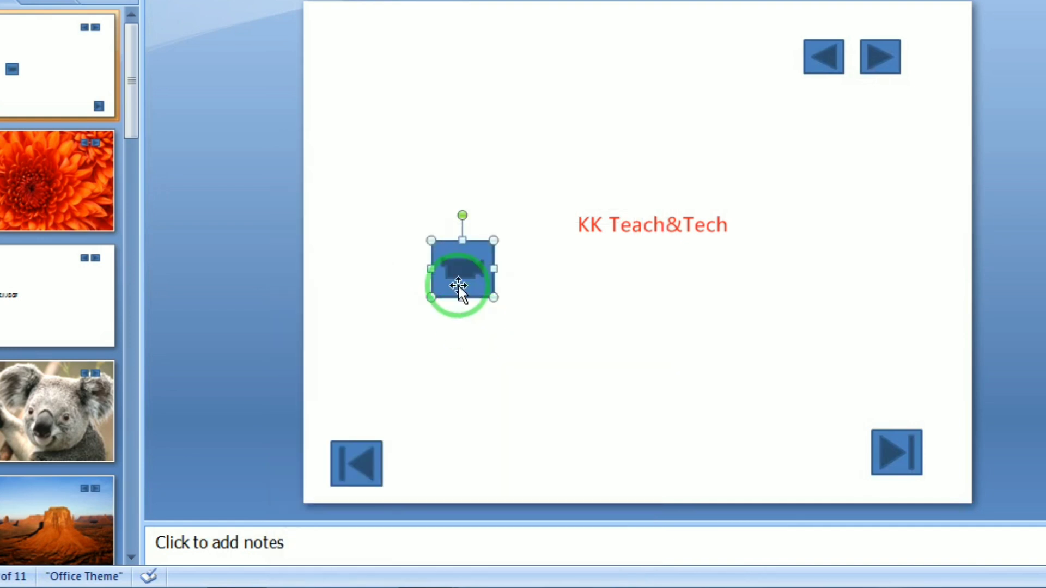
left_click(460, 267)
key("Delete")
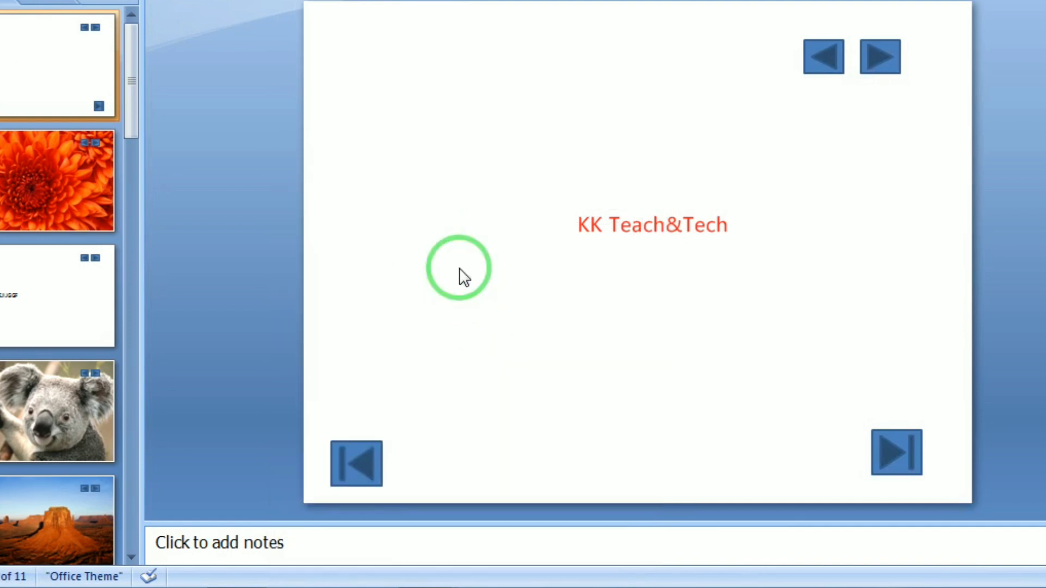
left_click(242, 6)
Draw a Home action button on the lower left of slide 1
scroll(328, 492, "down", 1)
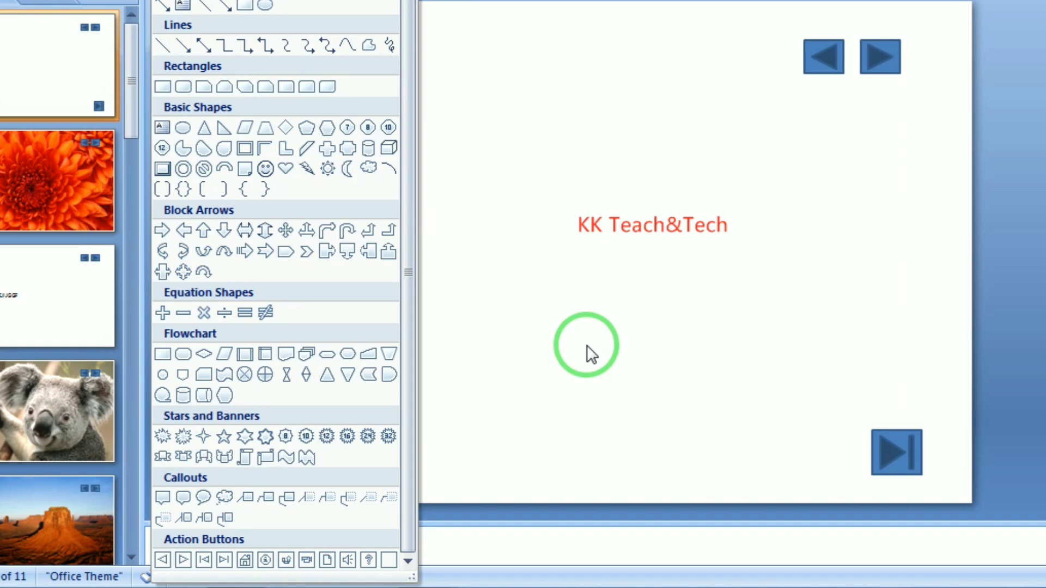
left_click(592, 354)
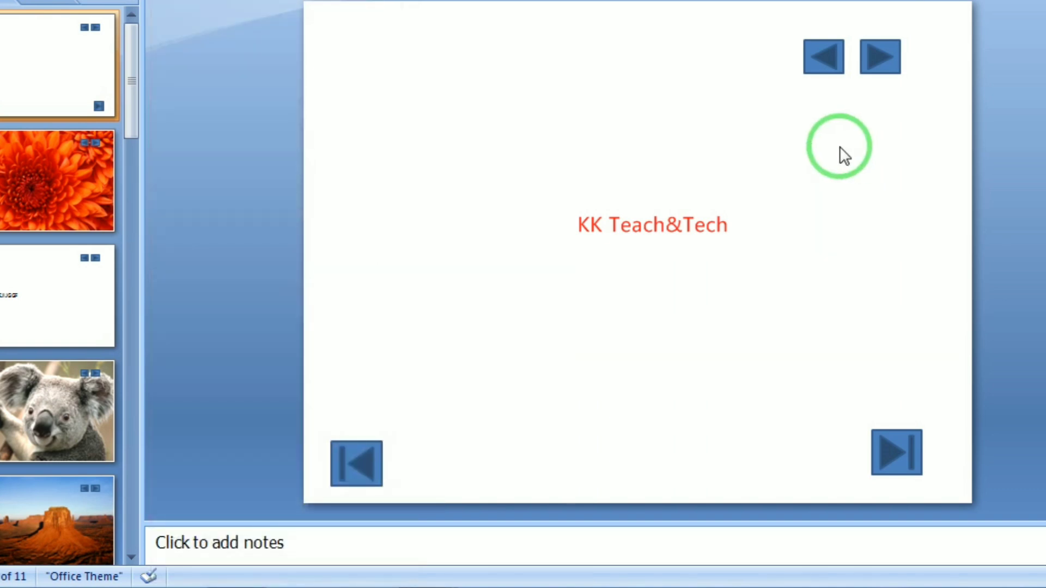
left_click(824, 55)
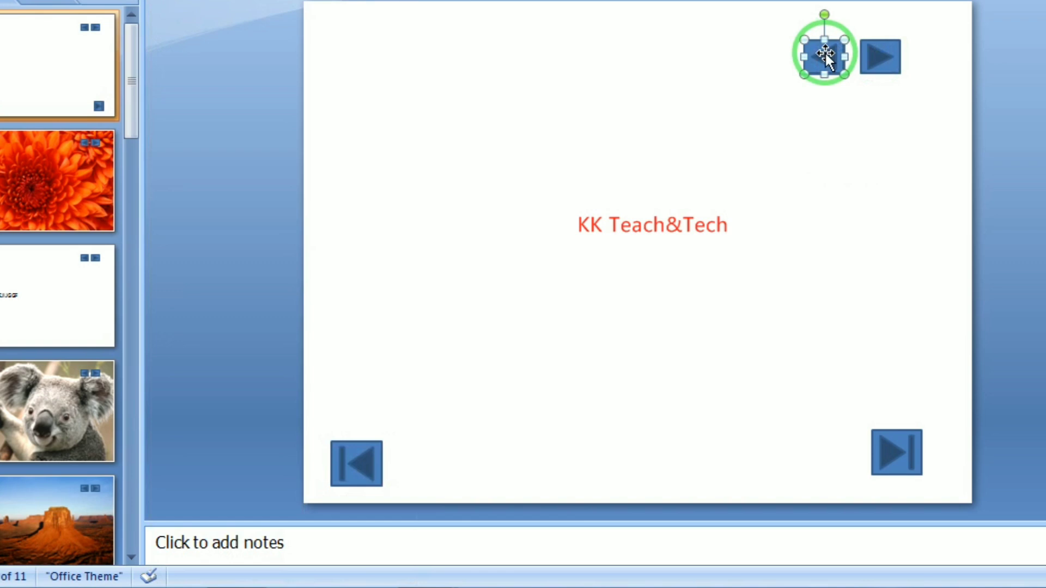
left_click(169, 1)
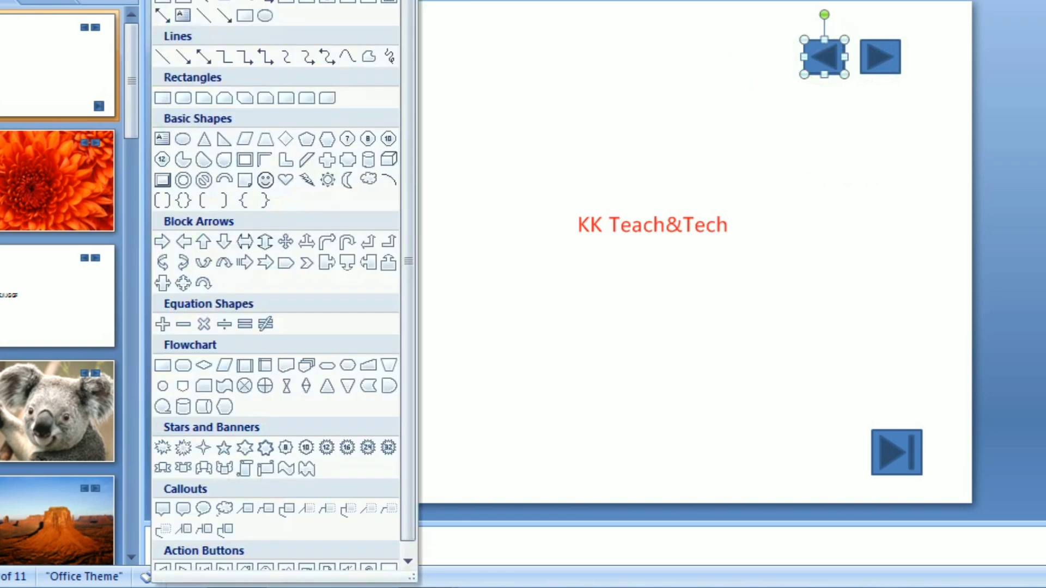
left_click(241, 565)
left_click_drag(425, 304, 556, 403)
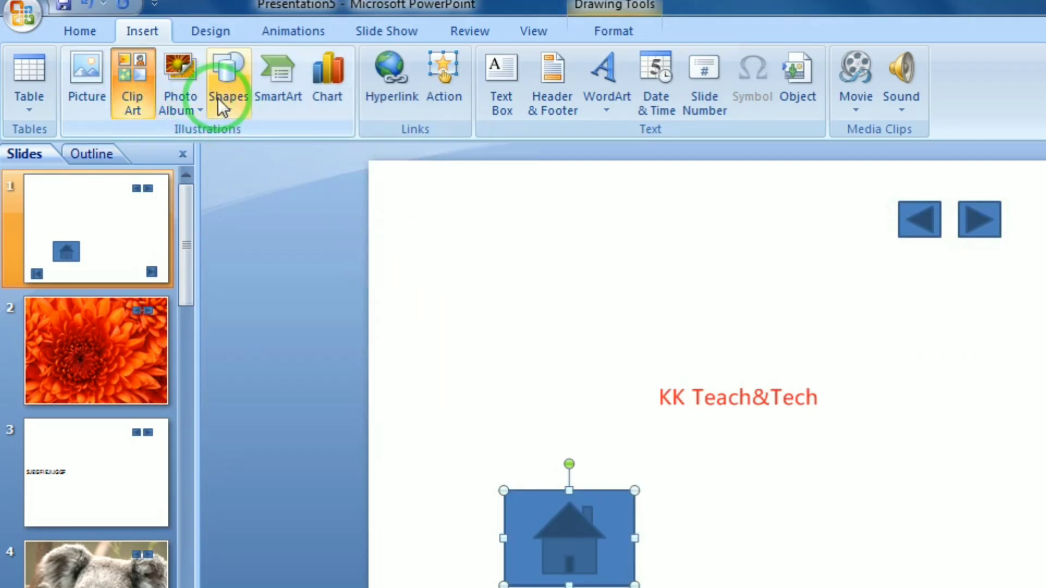
Select all objects on slide 1 with Ctrl+A and delete them
left_click(221, 94)
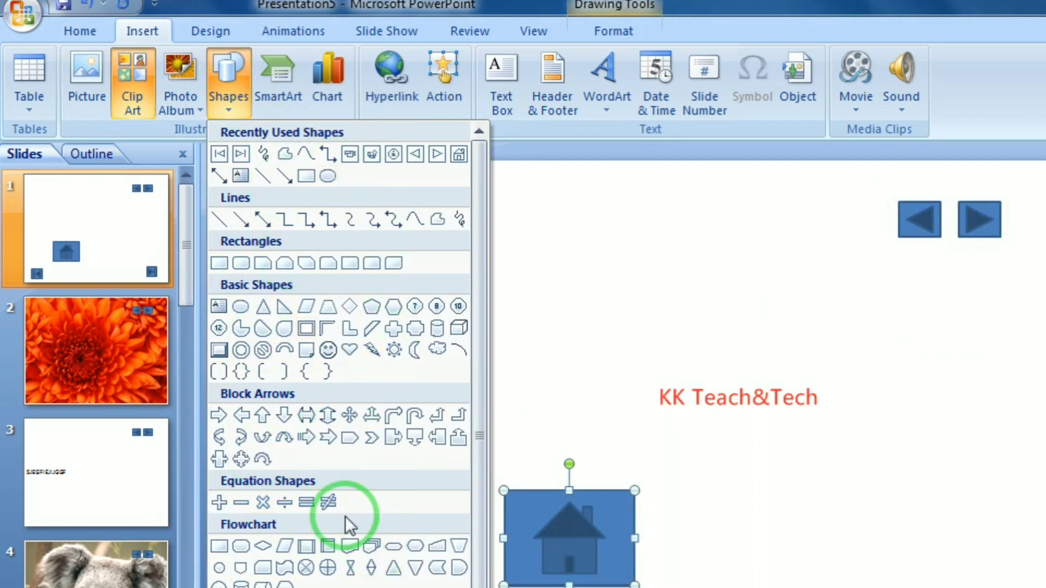
scroll(346, 524, "down", 1)
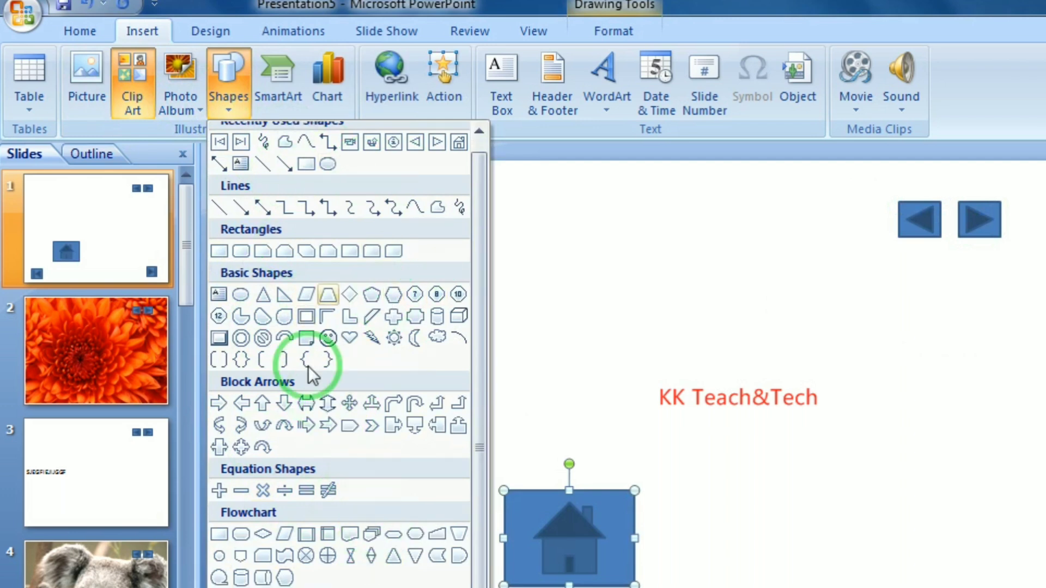
left_click(783, 315)
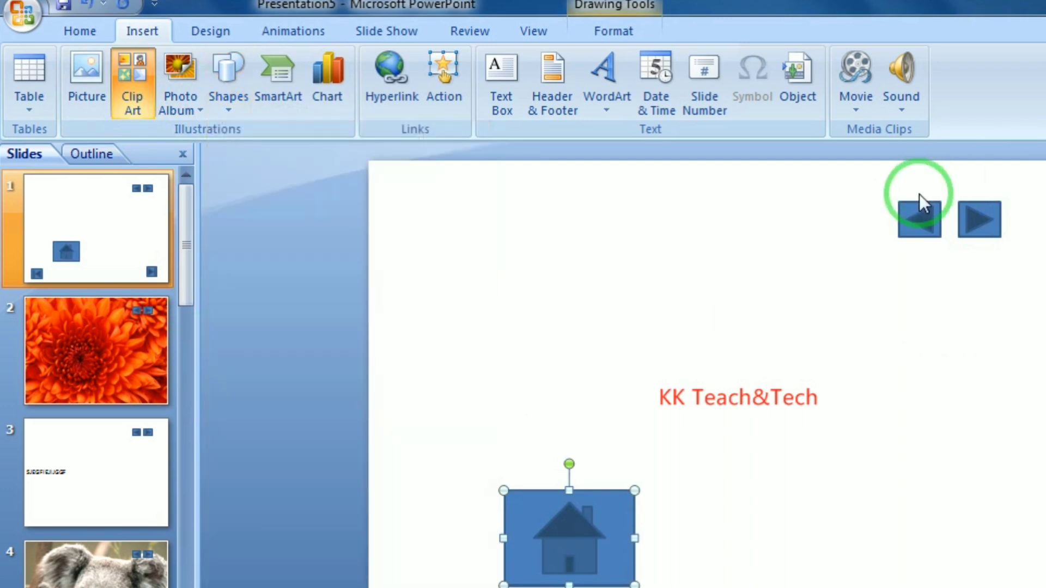
key("ctrl+a")
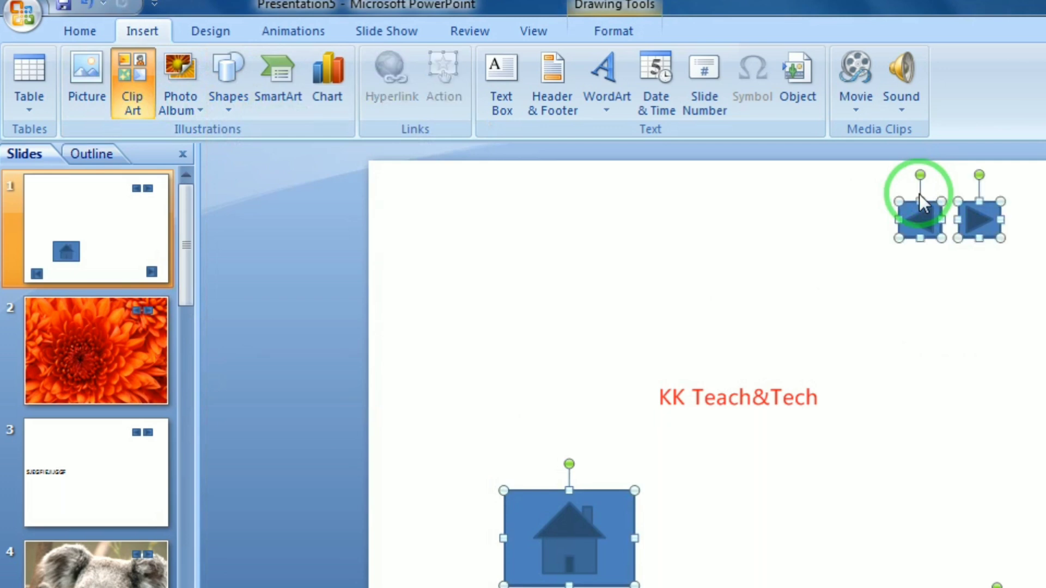
key("Delete")
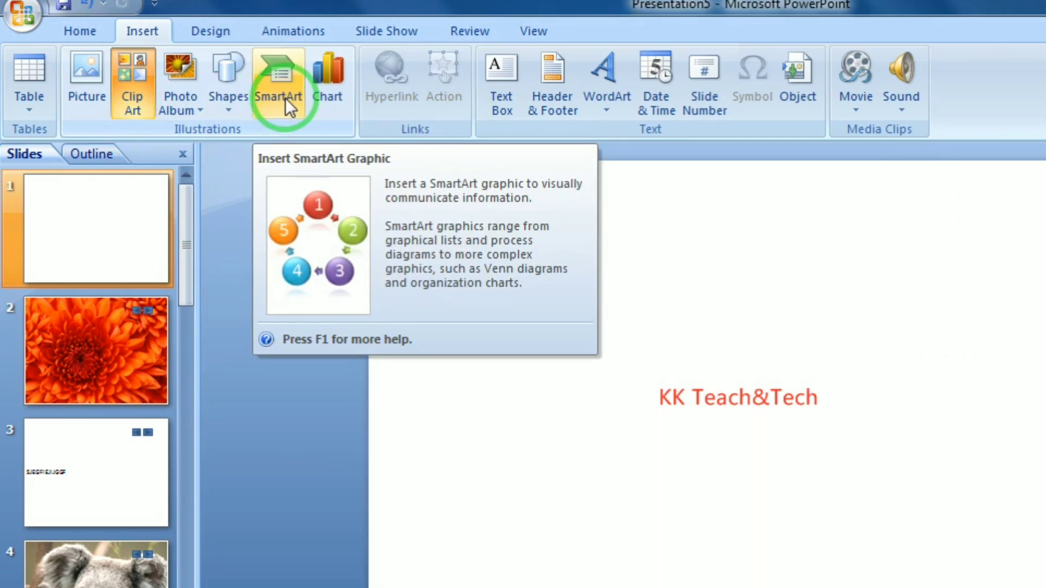
left_click(286, 97)
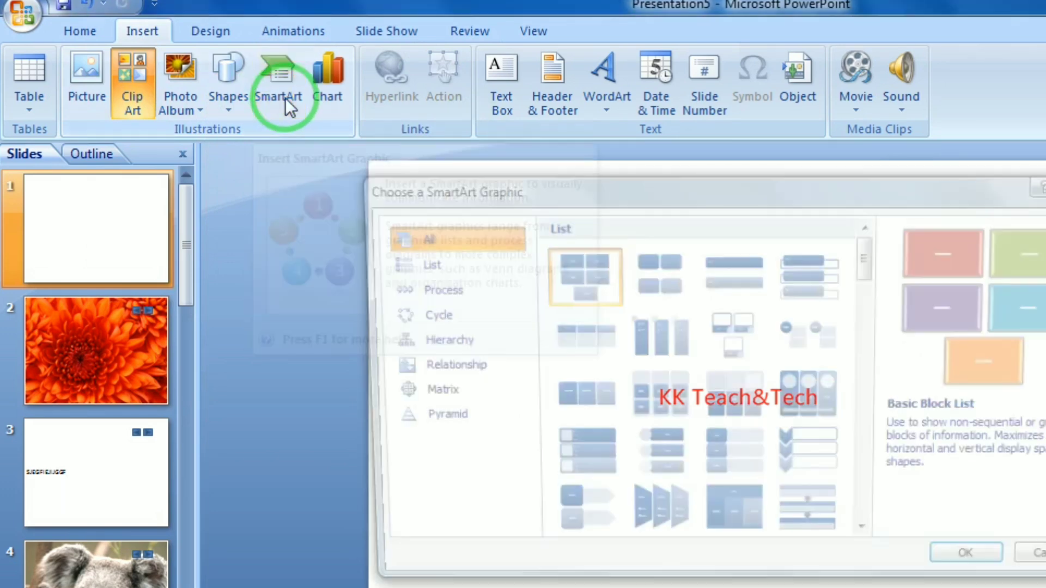
left_click(436, 266)
left_click(430, 288)
left_click(424, 315)
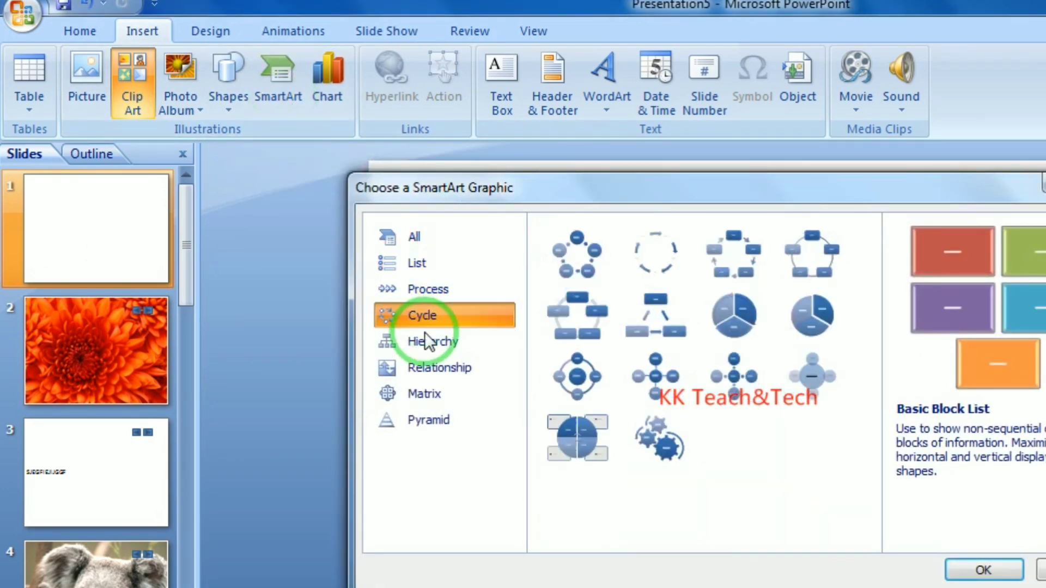
left_click(424, 341)
left_click(424, 367)
left_click(424, 394)
left_click(424, 420)
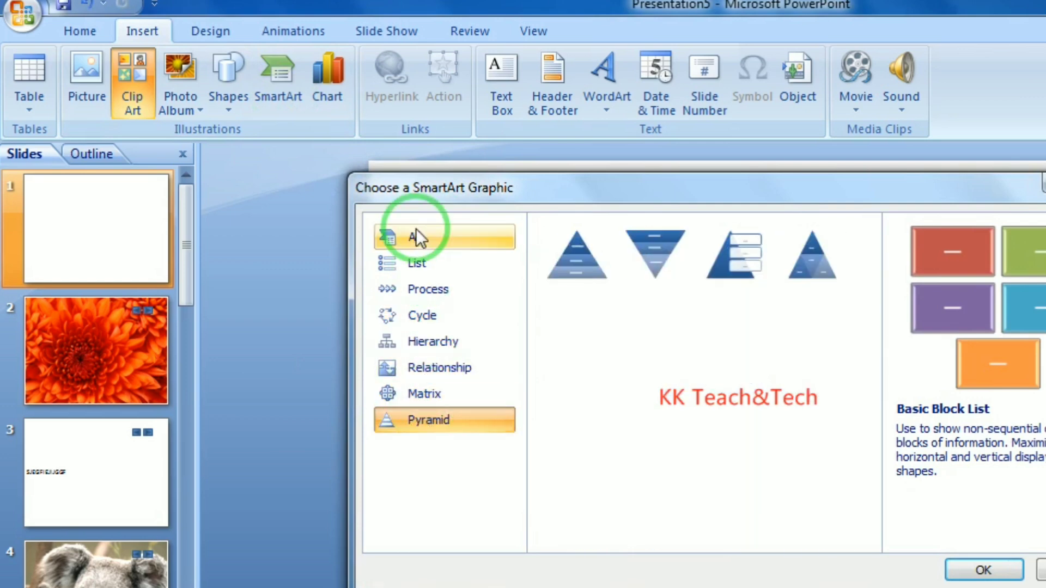
left_click(416, 236)
left_click(796, 282)
left_click(980, 577)
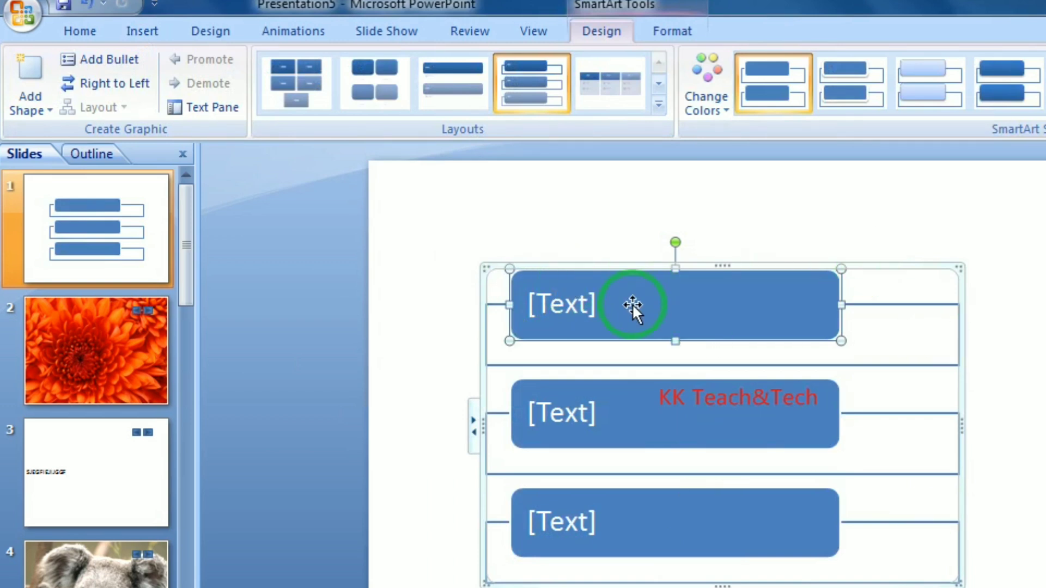
left_click(598, 302)
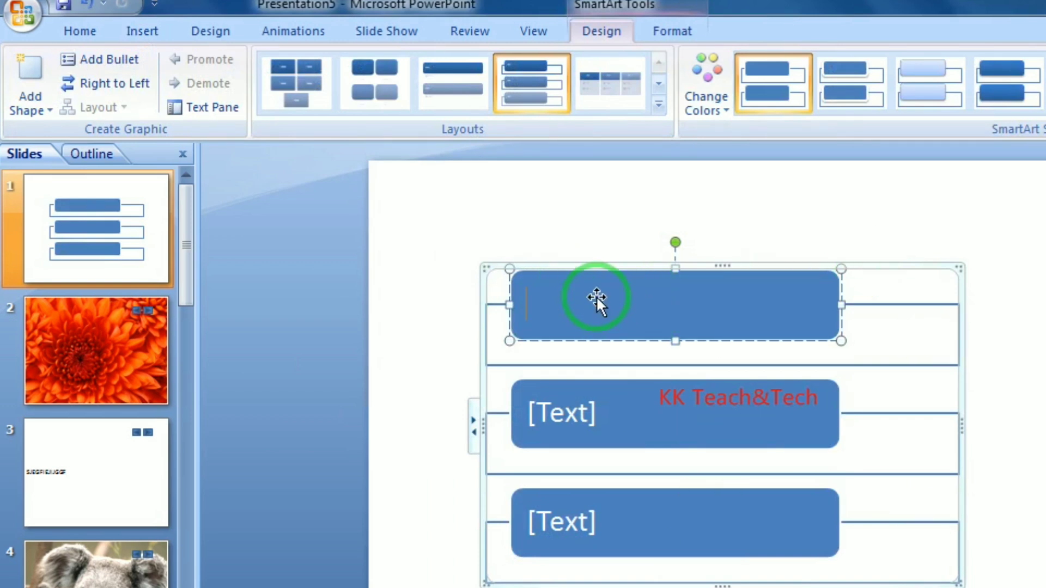
type("PH")
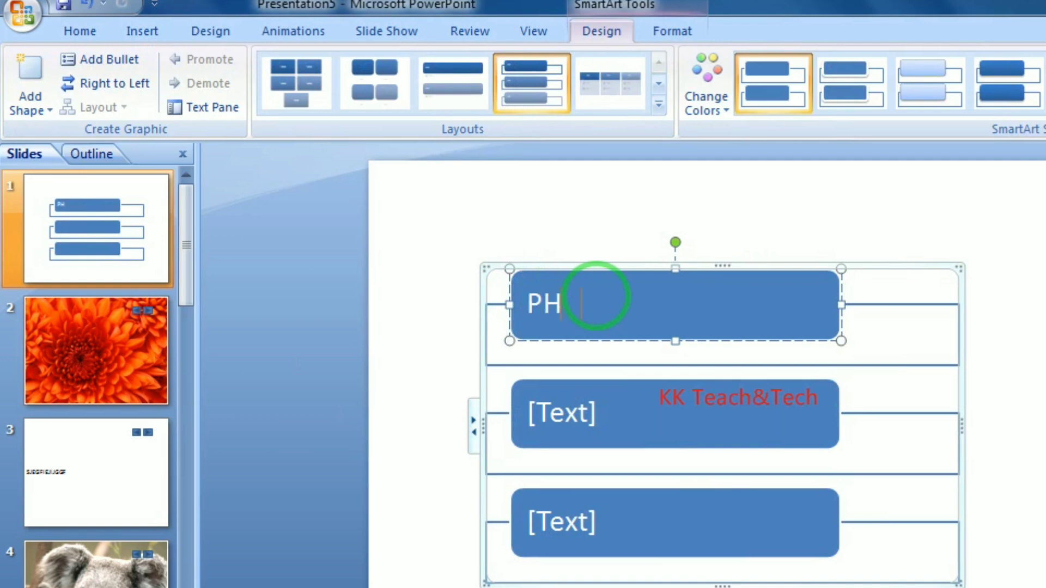
type("OTOSHOP")
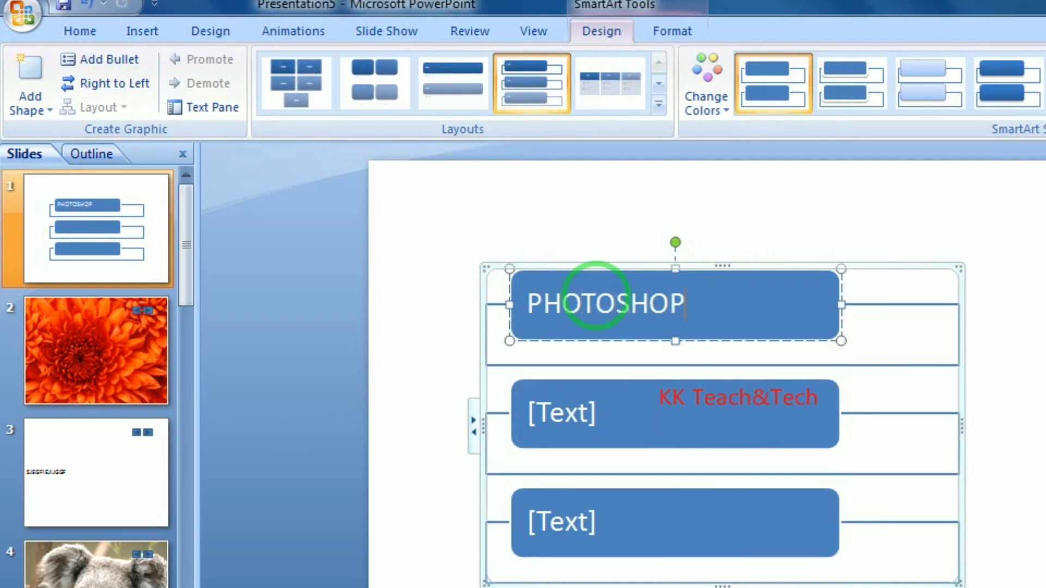
left_click(550, 409)
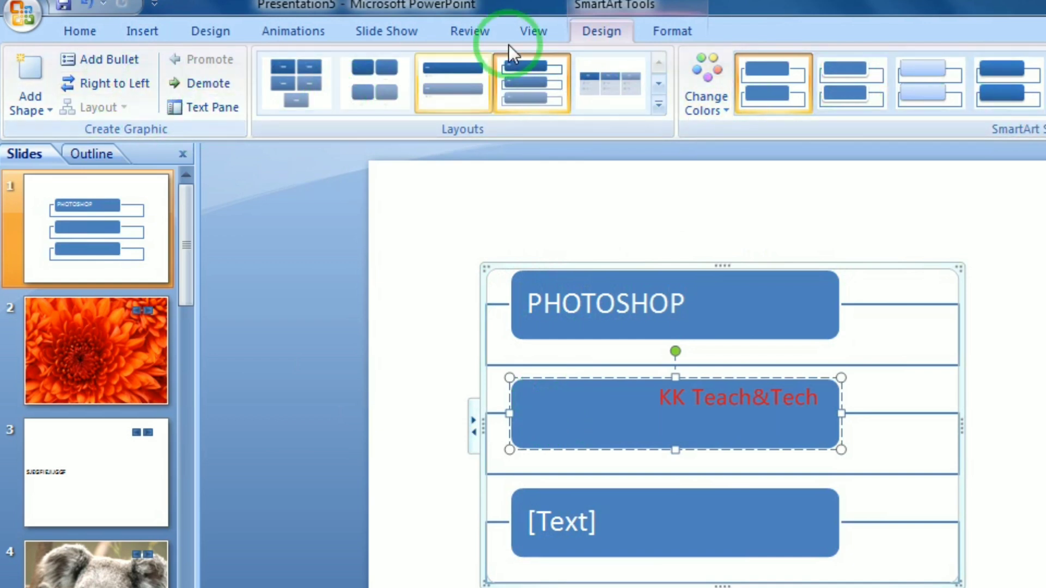
left_click(666, 28)
left_click(613, 30)
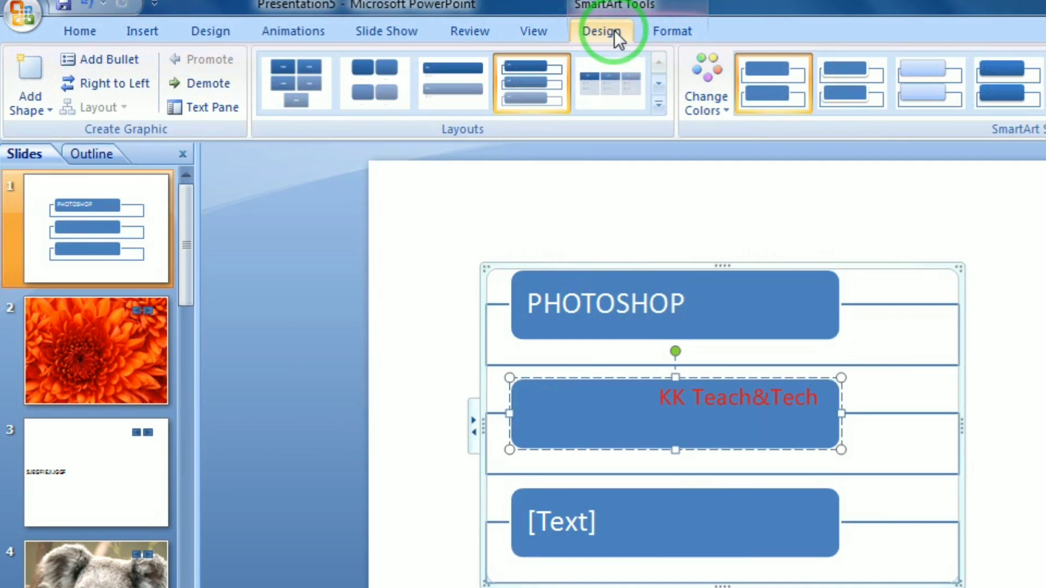
left_click(480, 268)
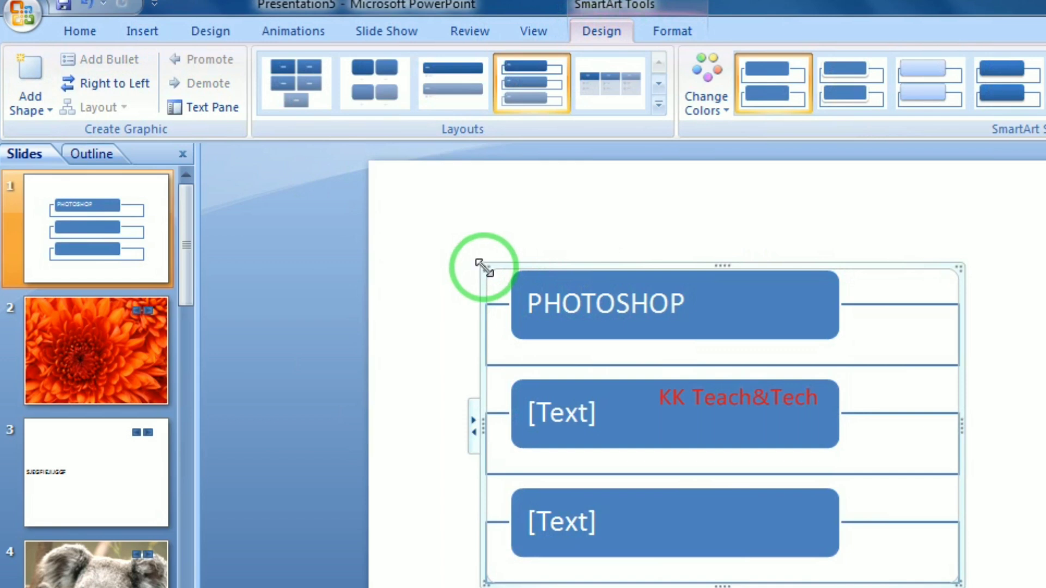
key("Delete")
left_click(134, 36)
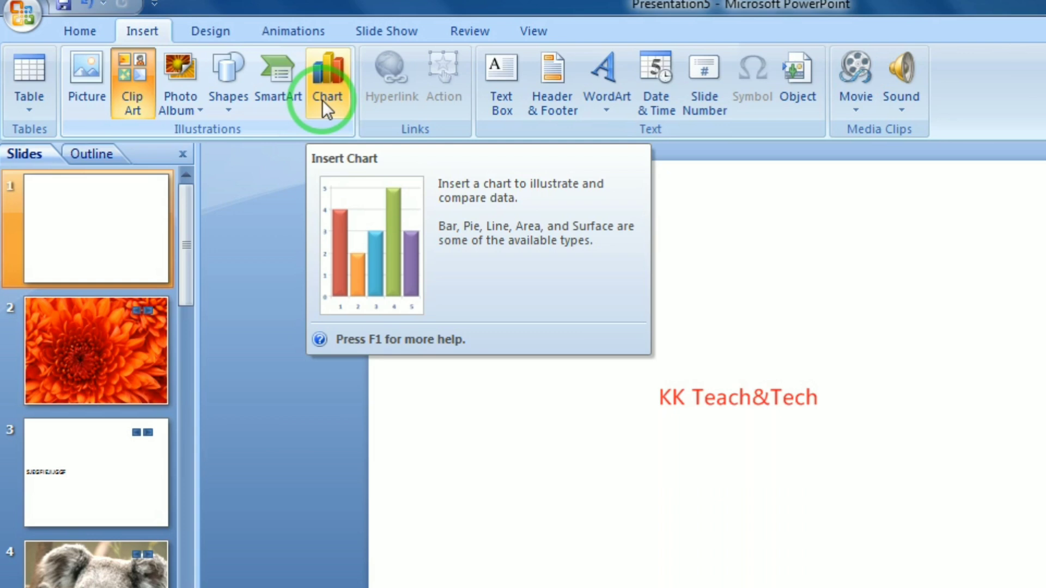
Insert a 100% Stacked Column chart into slide 1
left_click(322, 100)
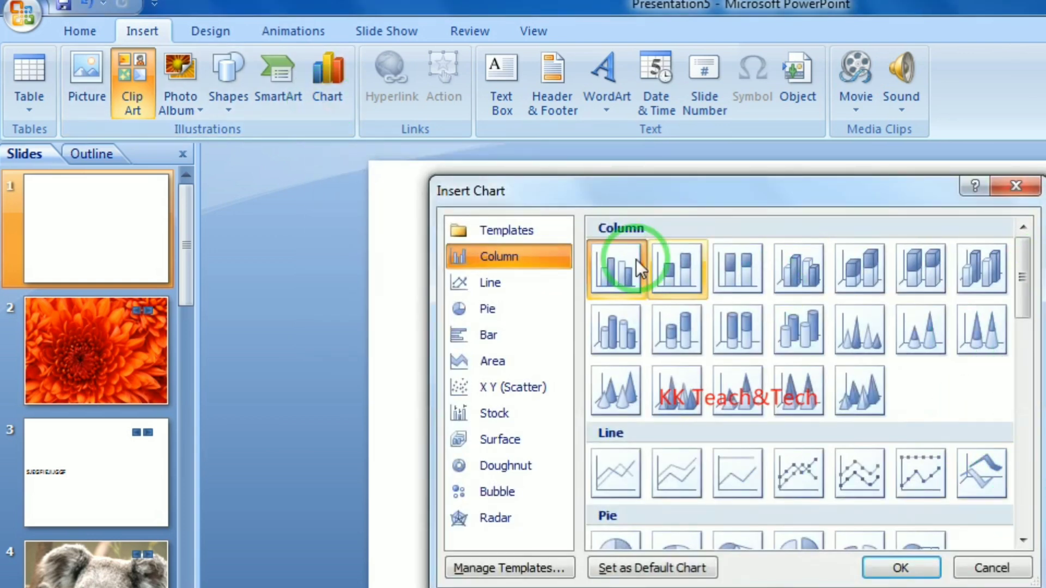
left_click(743, 282)
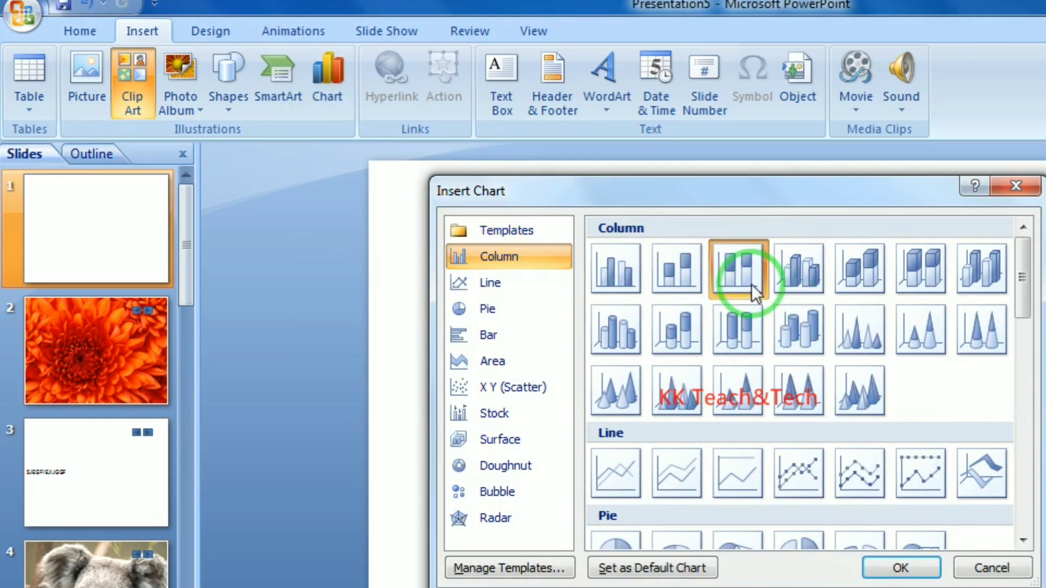
left_click(901, 568)
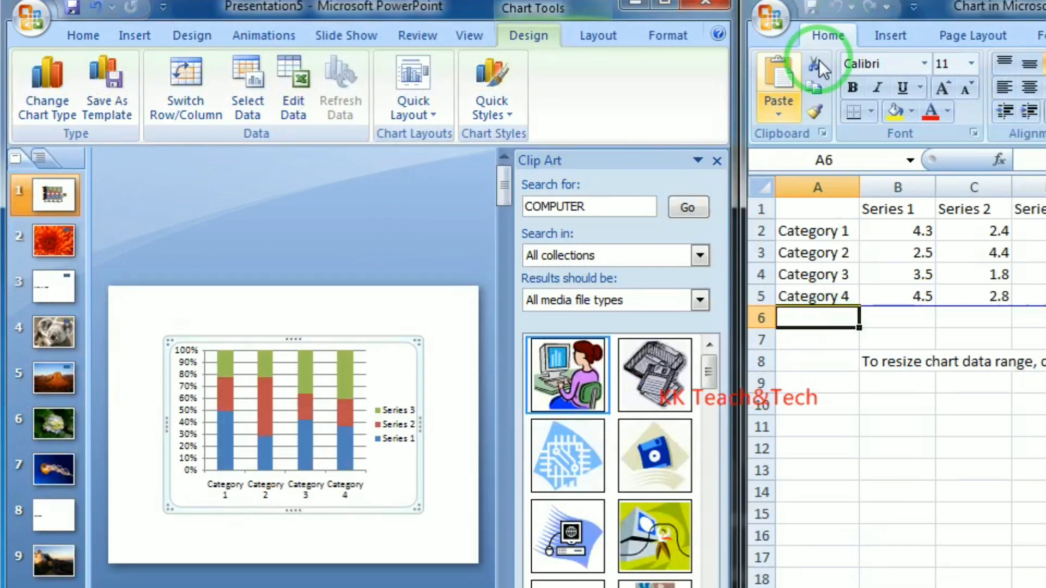
Enter category labels WADWA, DFWESF, FG and GRDHG in column A, then close the data sheet
left_click(829, 232)
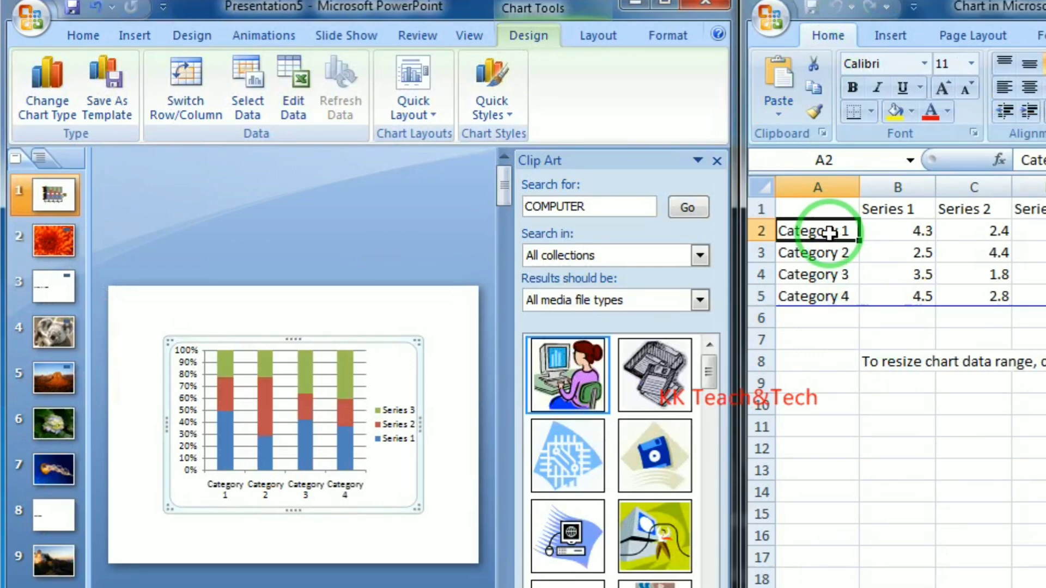
type("WADWA")
key("Return")
type("DFWESF")
key("Return")
type("F")
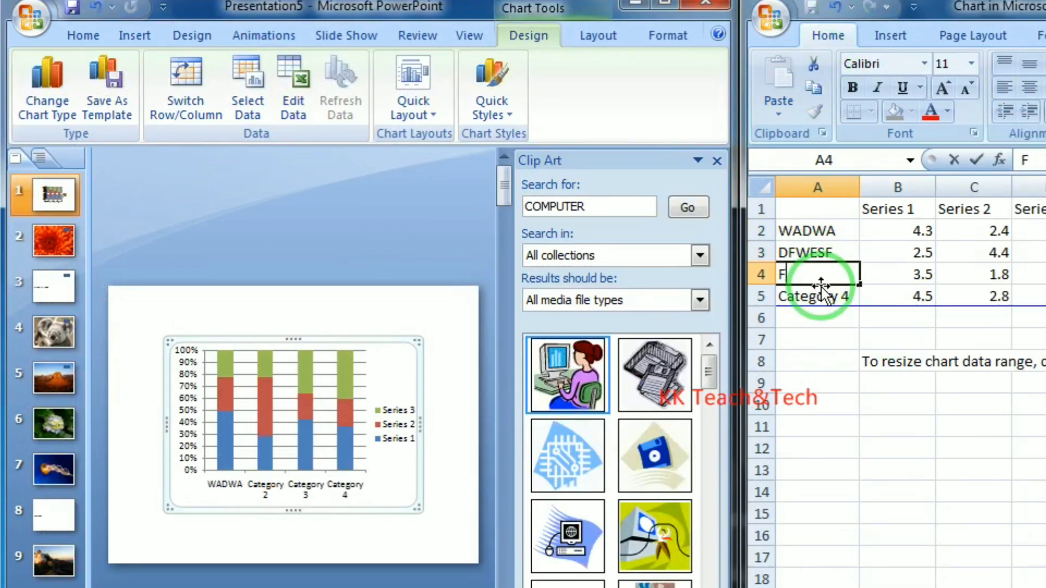
type("G")
key("Return")
type("GRDHG")
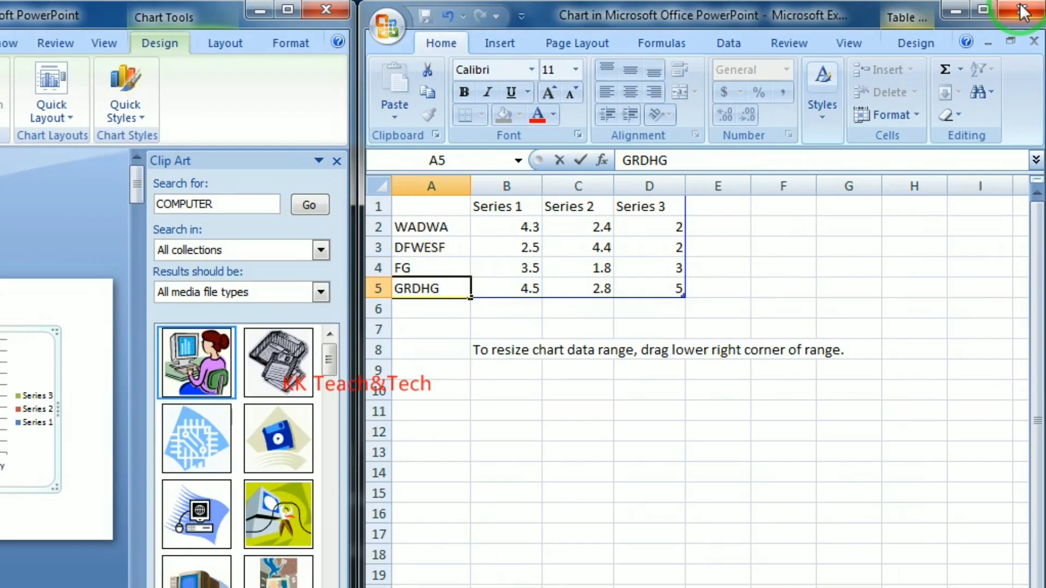
left_click(1023, 11)
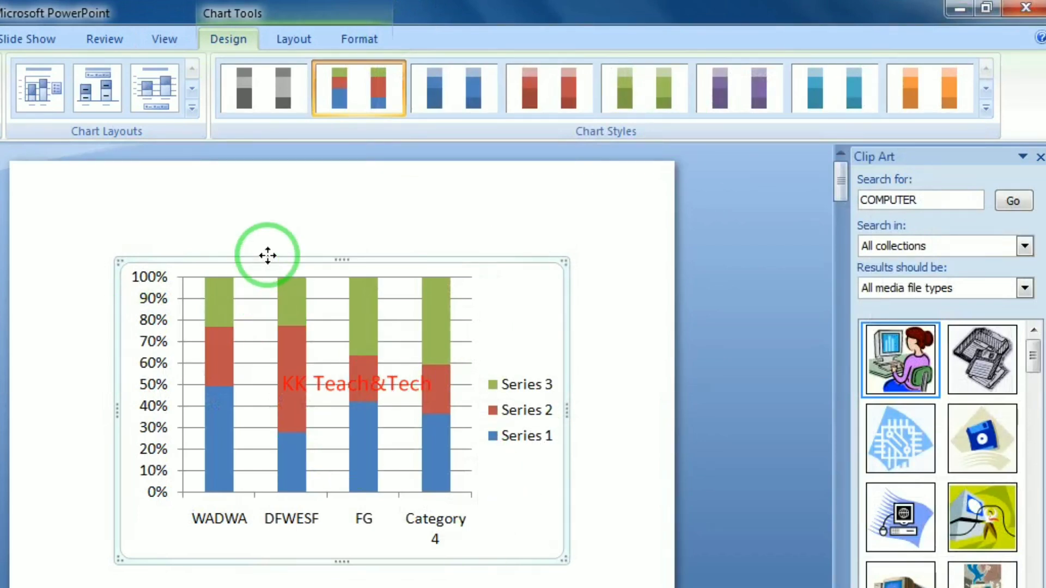
Delete the stacked chart, then draw a trial right triangle, nudge it, and delete it too
key("Delete")
left_click(0, 39)
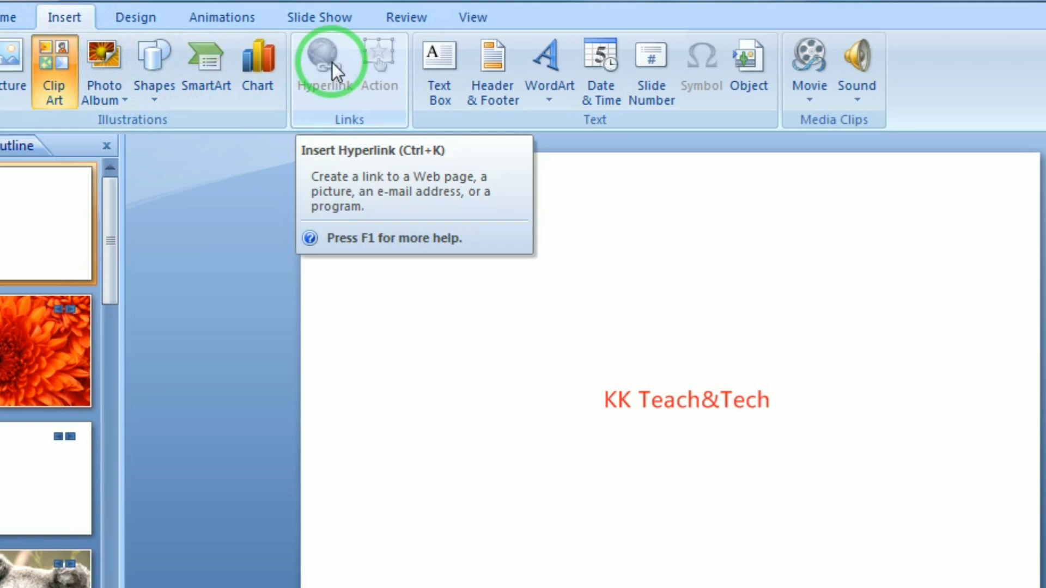
left_click(145, 103)
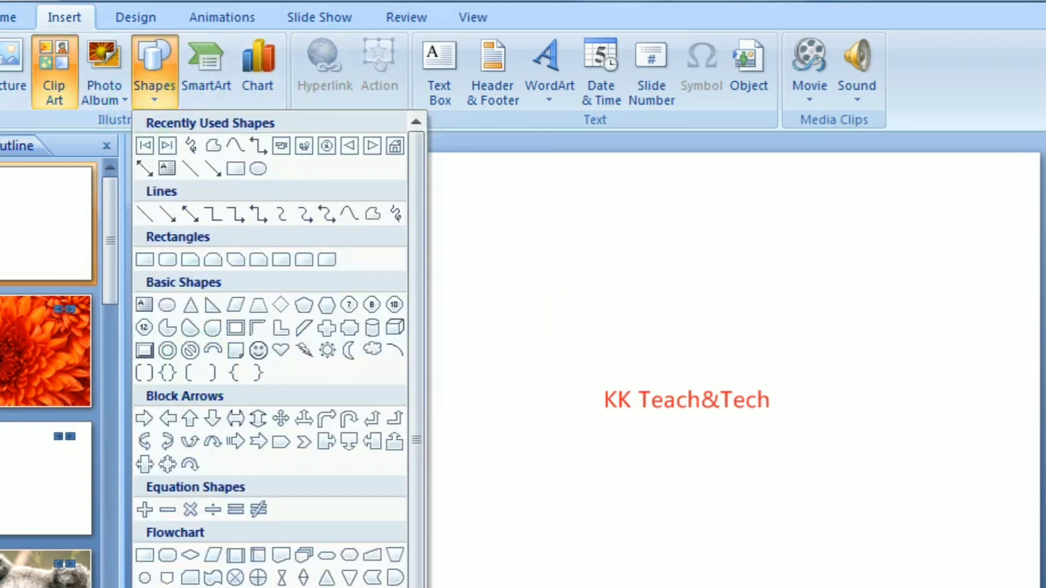
left_click(616, 545)
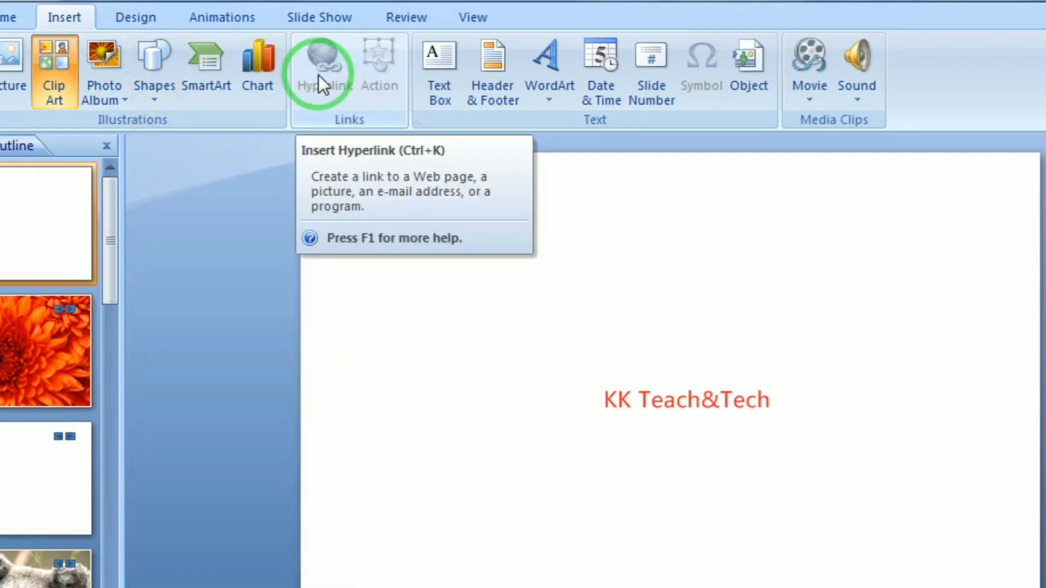
left_click(154, 90)
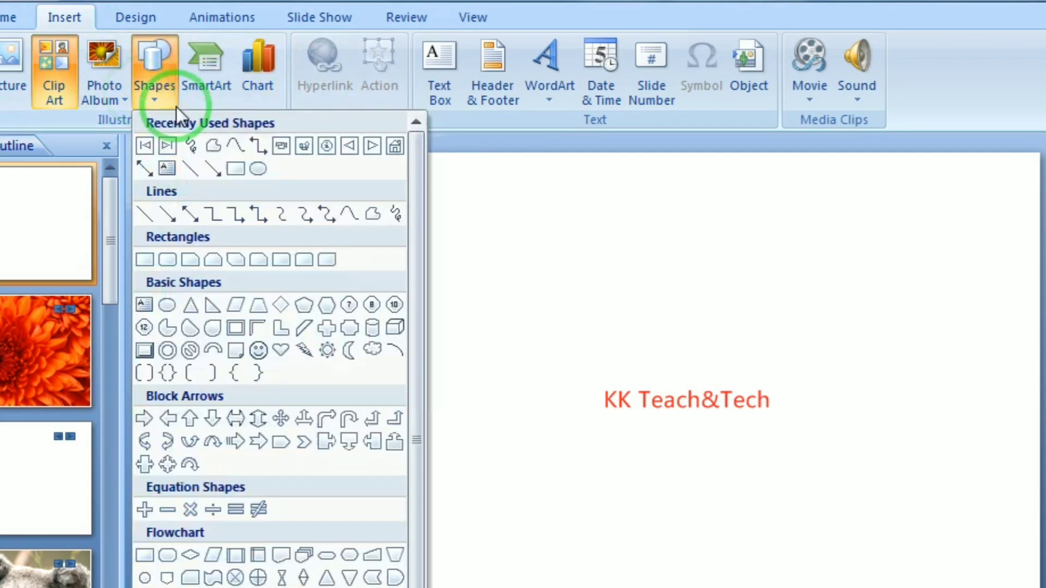
left_click(211, 304)
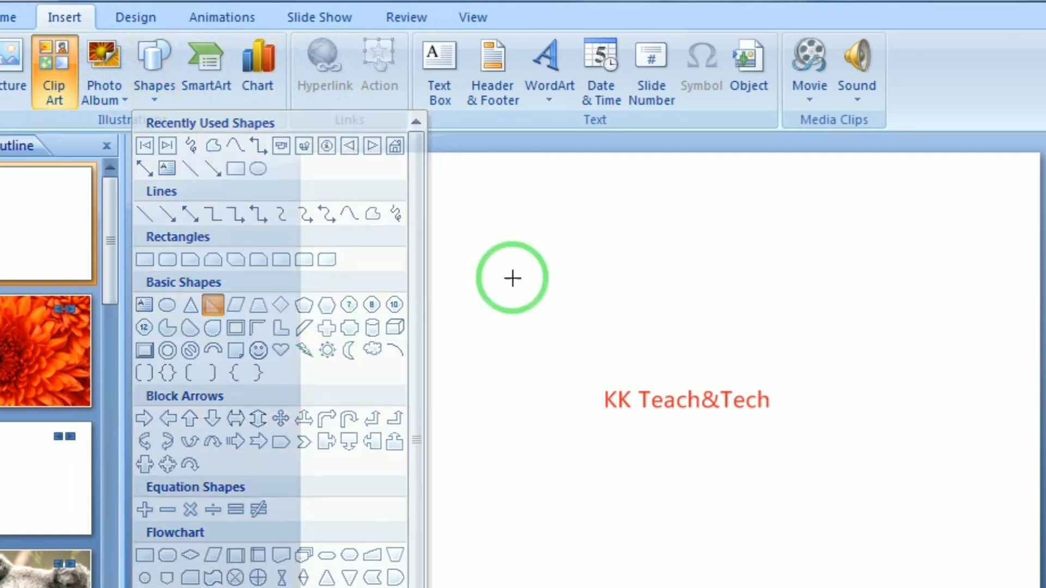
left_click_drag(478, 275, 566, 362)
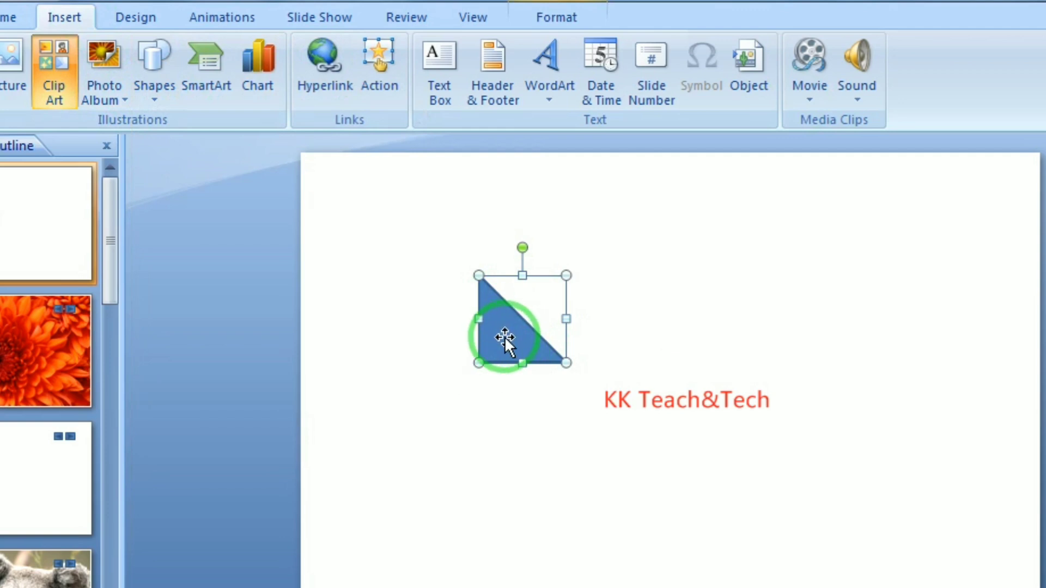
left_click_drag(502, 328, 472, 321)
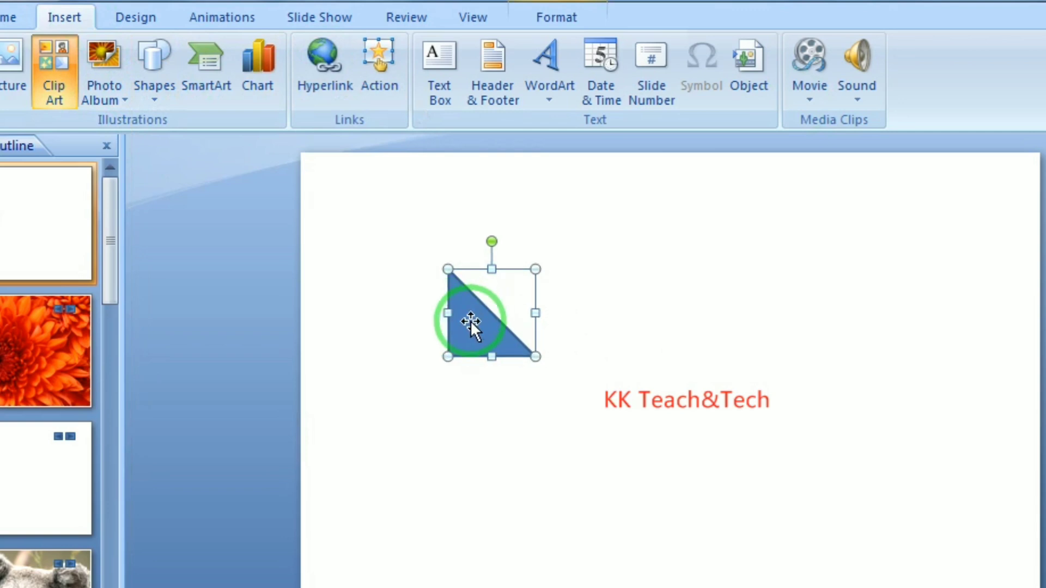
key("Delete")
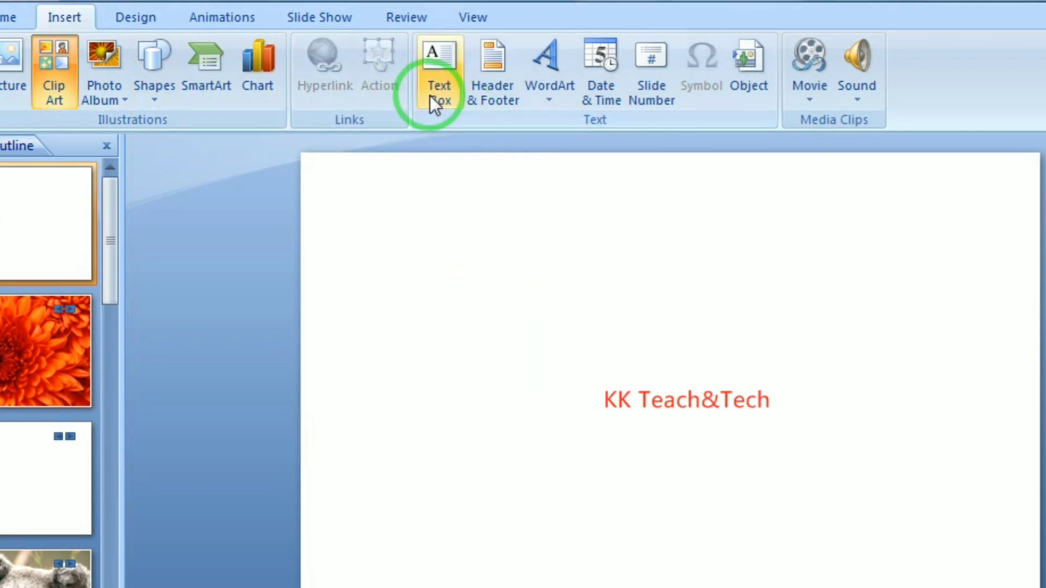
Draw a text box near the upper left, type a person's first name, then reselect the box
left_click(429, 96)
left_click_drag(394, 259, 561, 301)
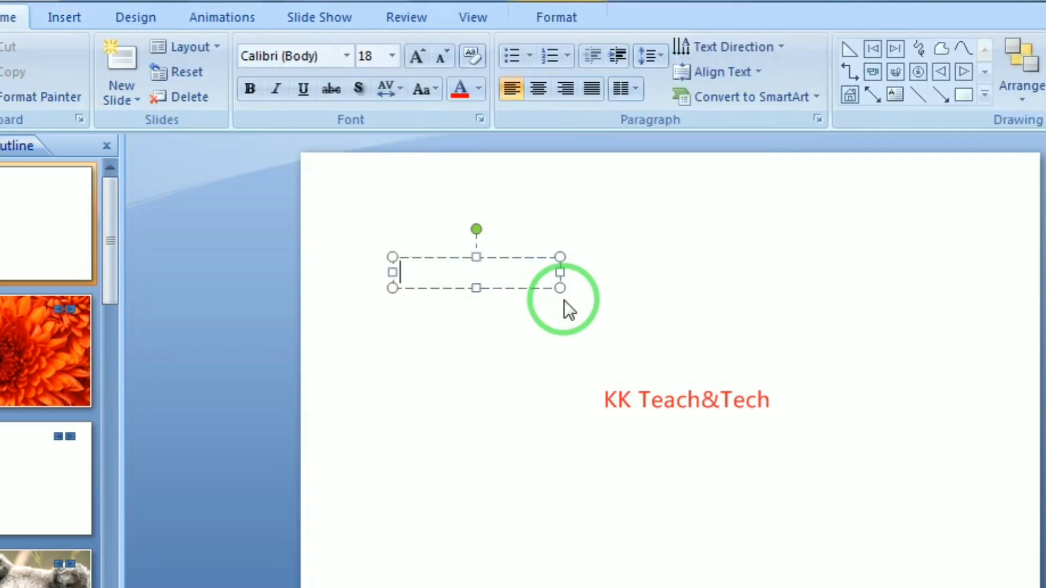
type("Al")
type("ITH")
left_click(479, 351)
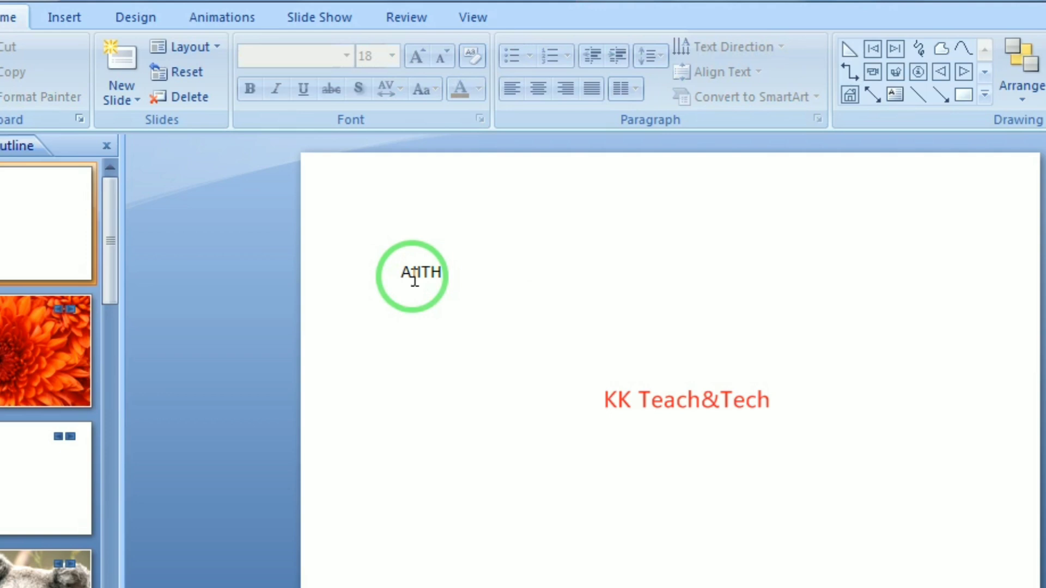
left_click(445, 275)
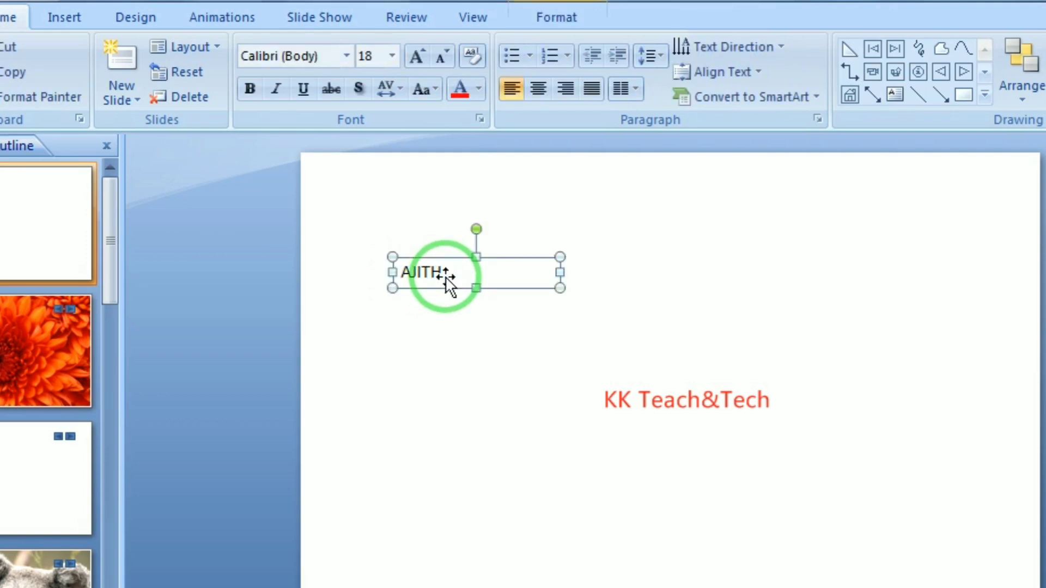
left_click(433, 276)
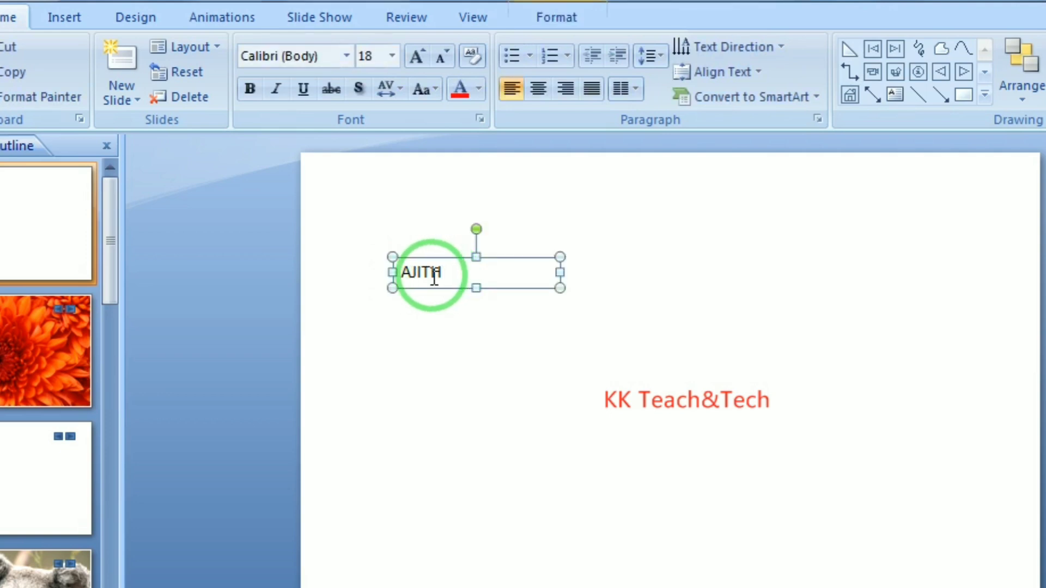
Open the Insert Hyperlink dialog for the name text box and browse to drive D
left_click(74, 21)
left_click(322, 87)
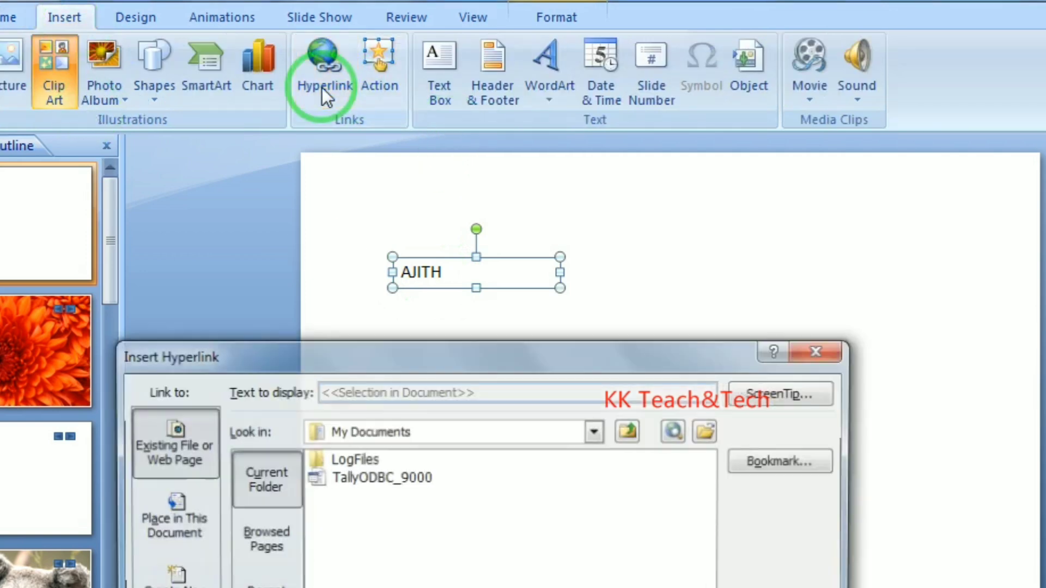
left_click_drag(268, 345, 254, 267)
left_click(354, 361)
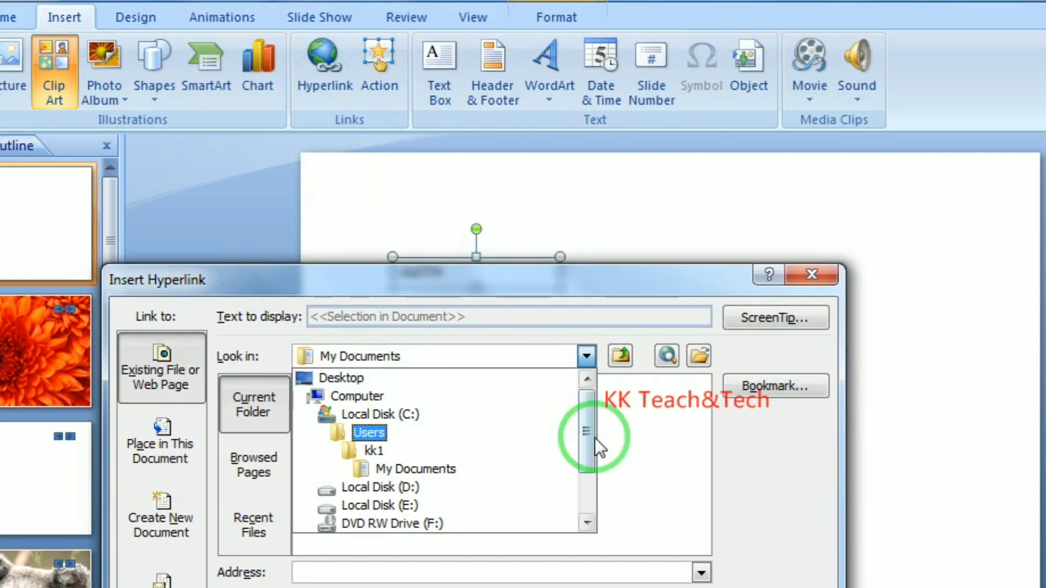
left_click_drag(595, 439, 584, 472)
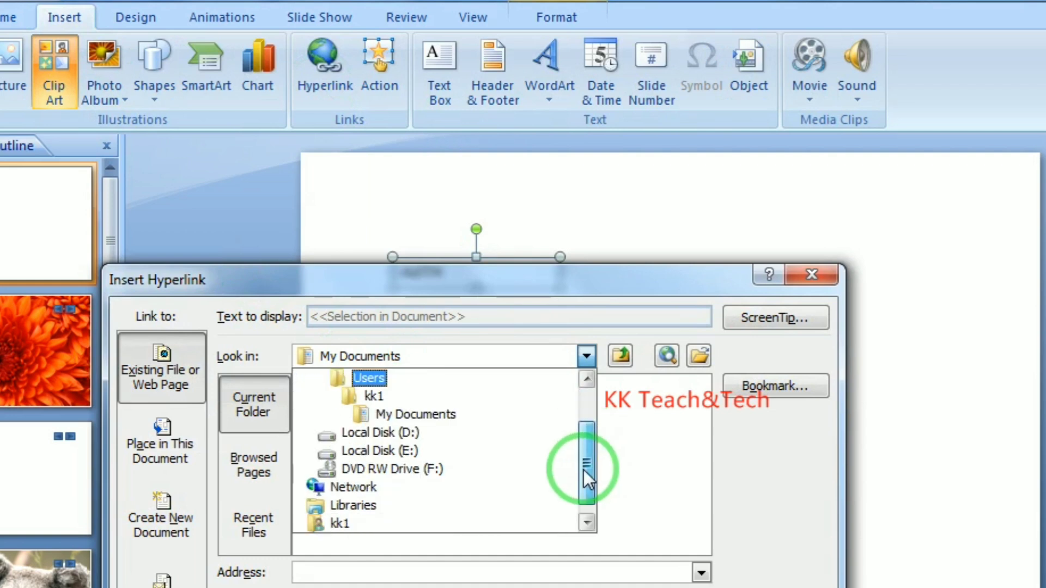
left_click(421, 433)
left_click(423, 431)
Link the text box to a photo in D:\Photos\Actors and confirm the hyperlink
double_click(361, 439)
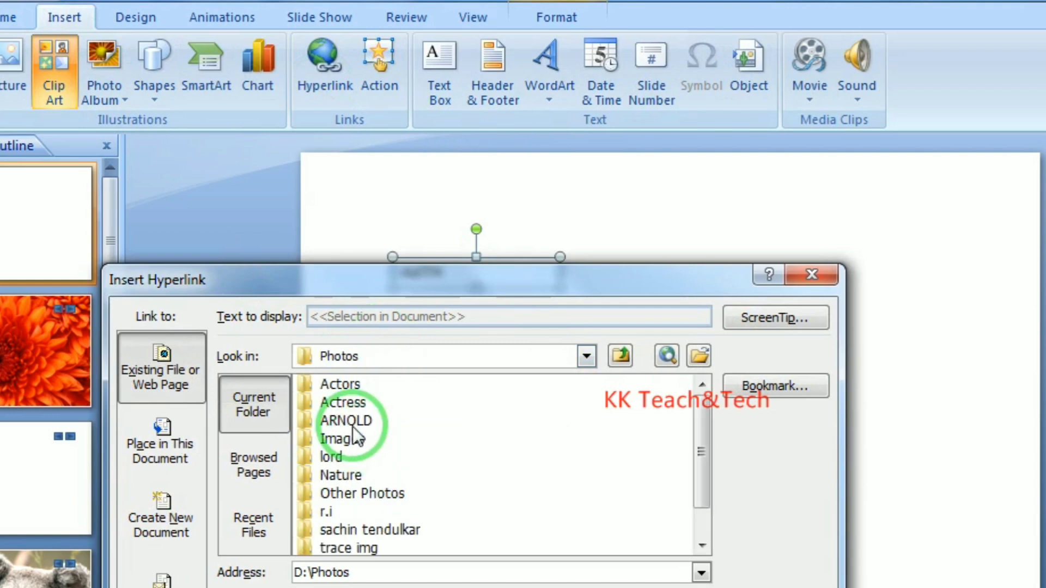
double_click(341, 384)
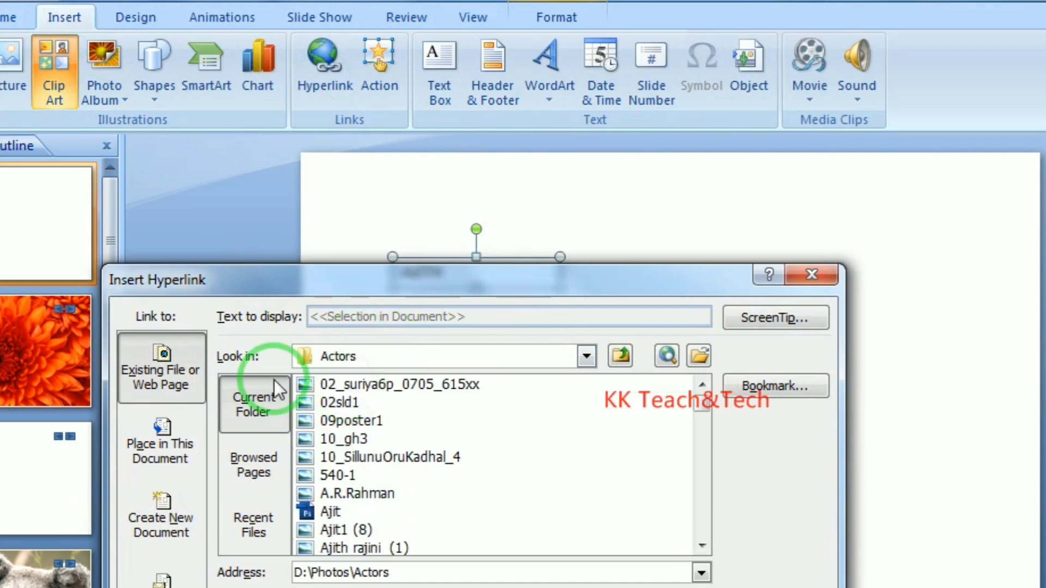
left_click(305, 529)
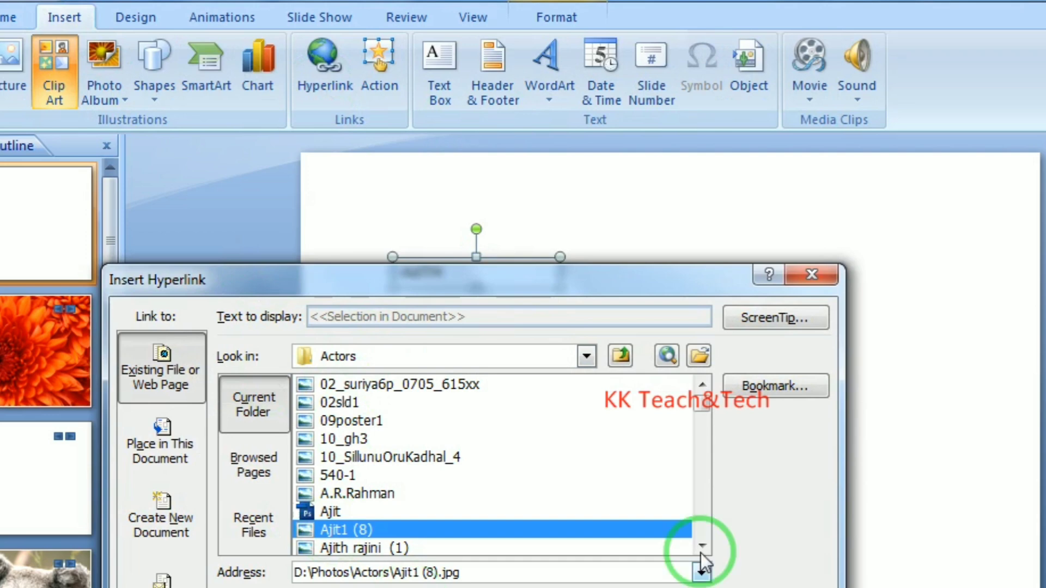
left_click(401, 547)
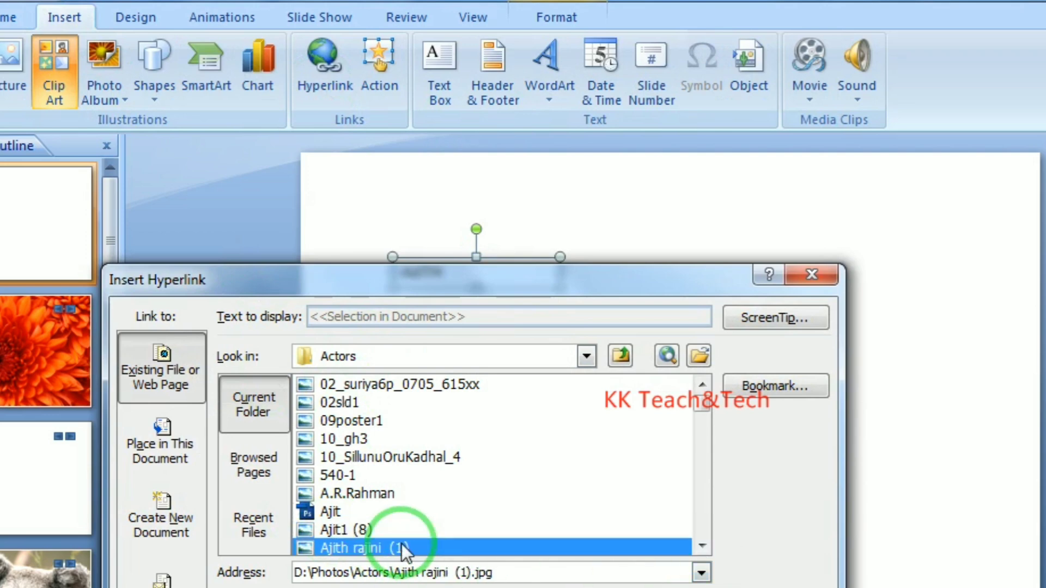
left_click(689, 585)
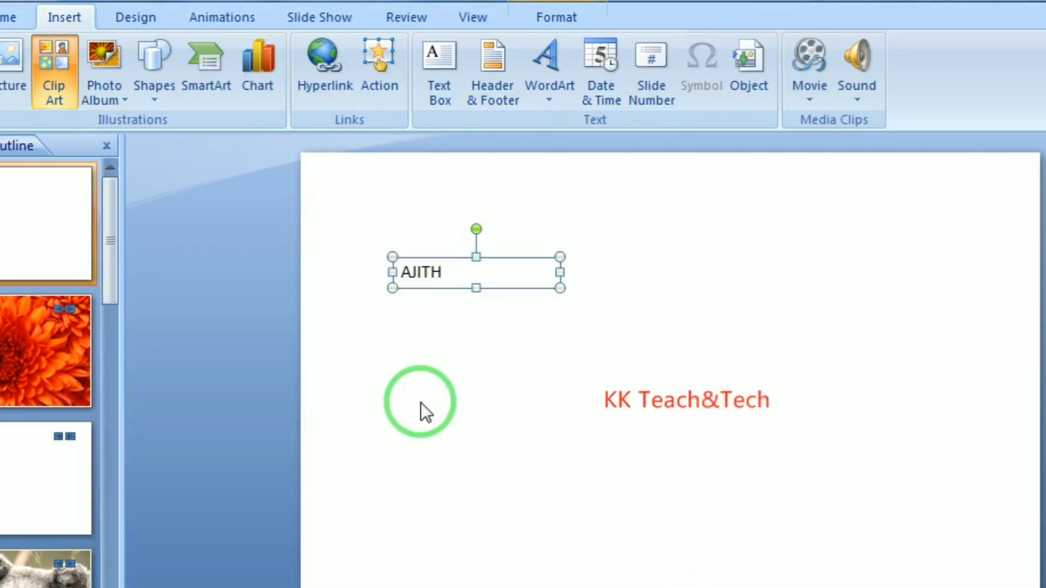
left_click(420, 404)
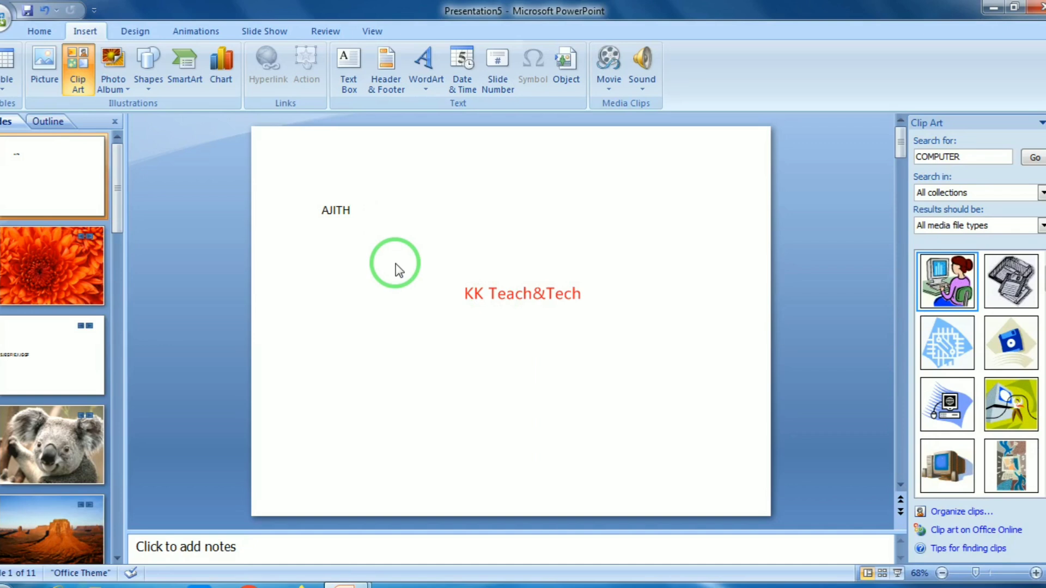
Start the show with F5, click the name link, accept the security notice, then exit with Esc
key("F5")
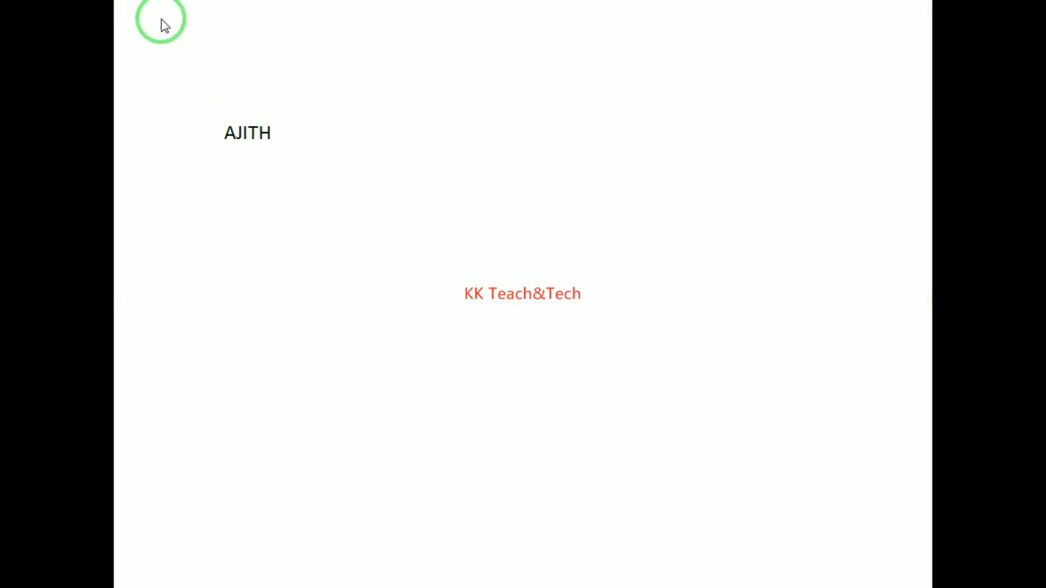
left_click(249, 140)
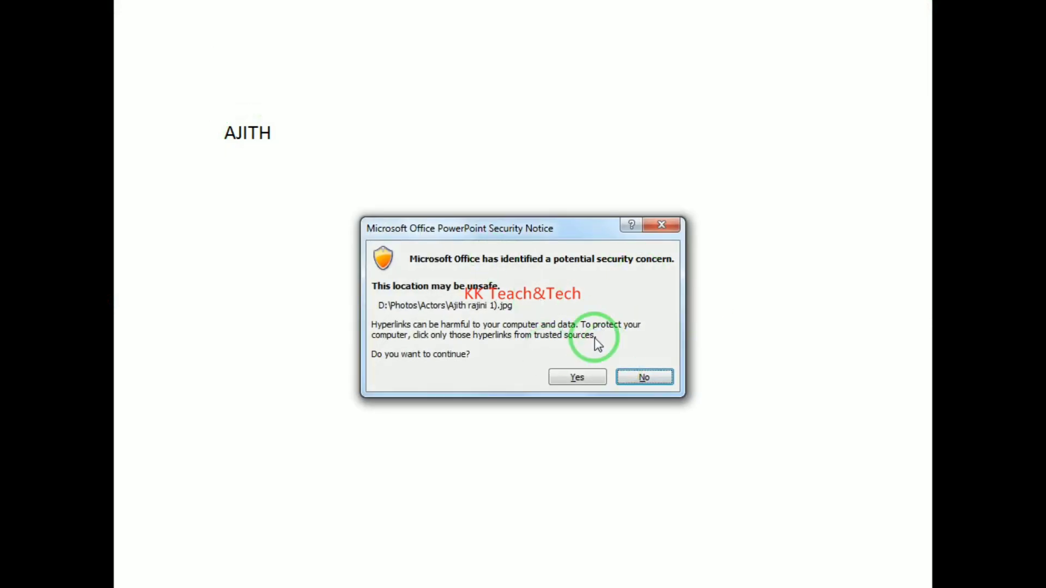
left_click(577, 376)
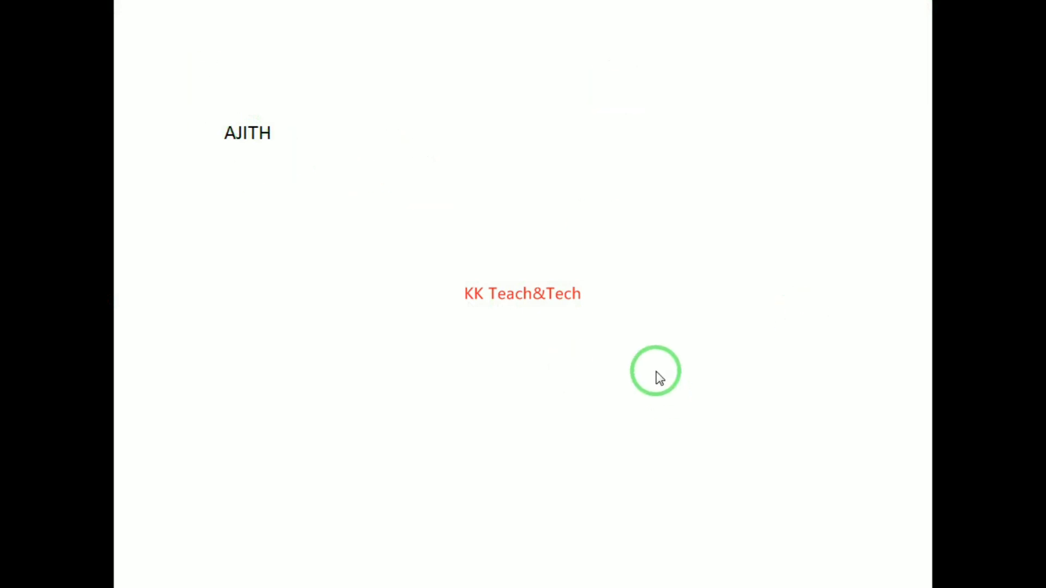
key("Escape")
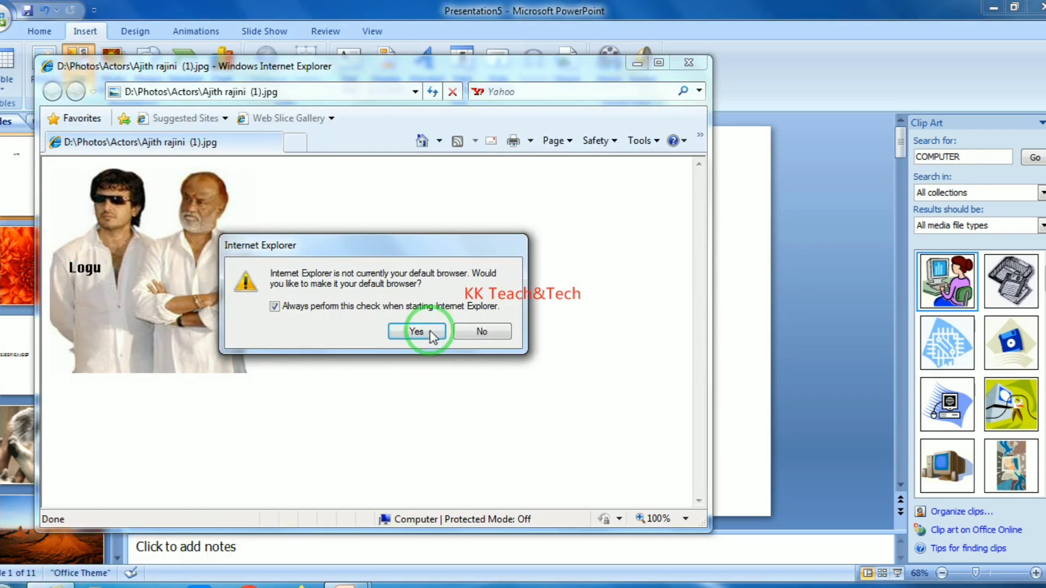
Dismiss the default-browser prompt and close Internet Explorer to return to PowerPoint
left_click(429, 332)
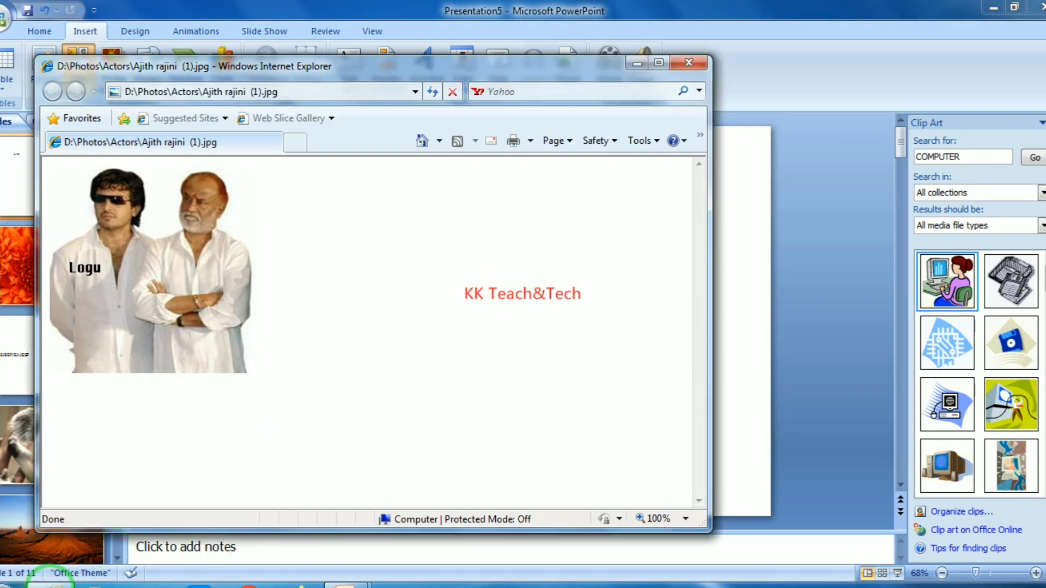
mouse_move(55, 584)
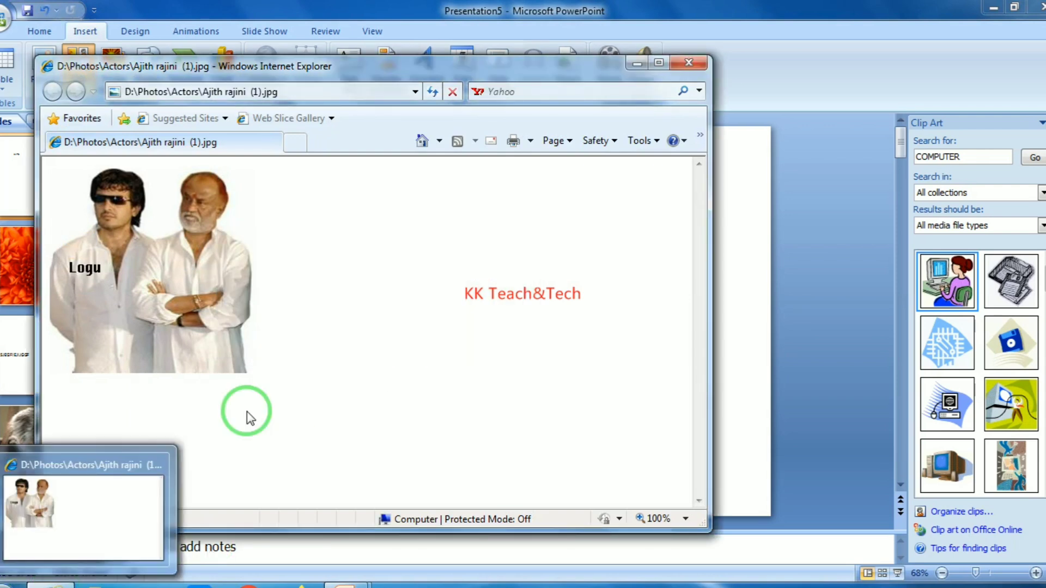
left_click(659, 62)
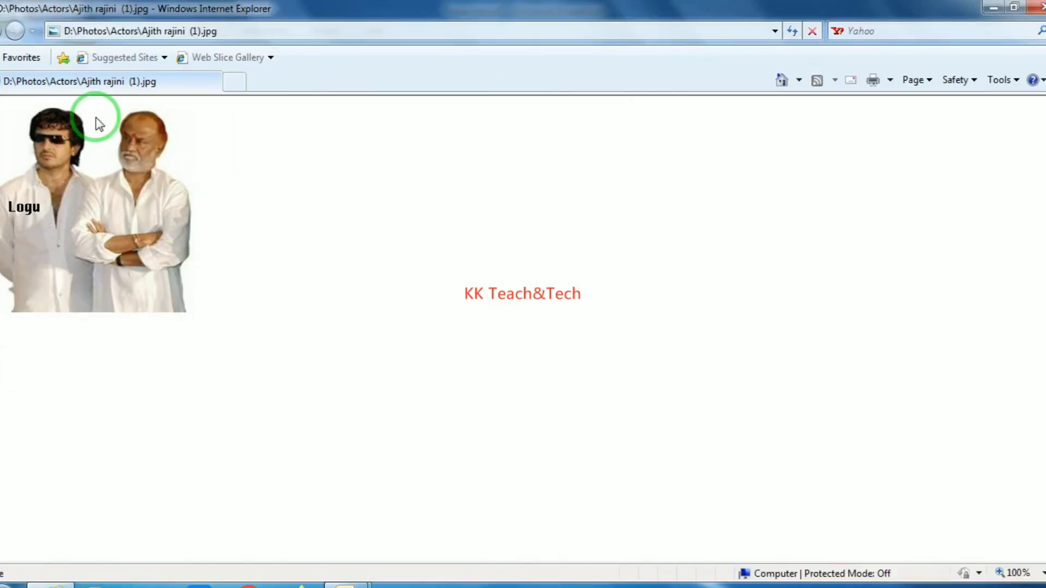
left_click(1038, 6)
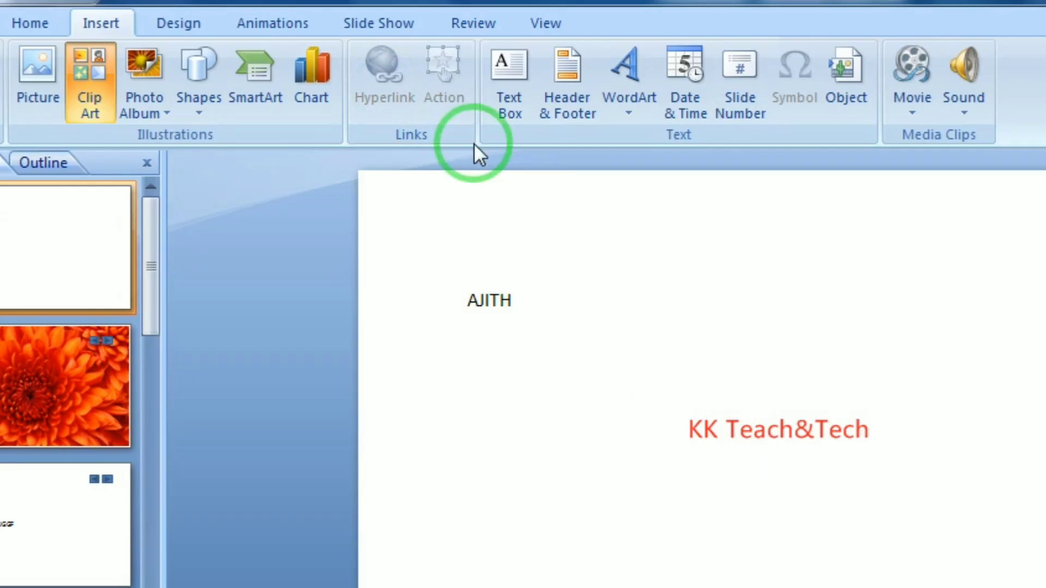
Select the whole name text box and delete it
left_click(352, 210)
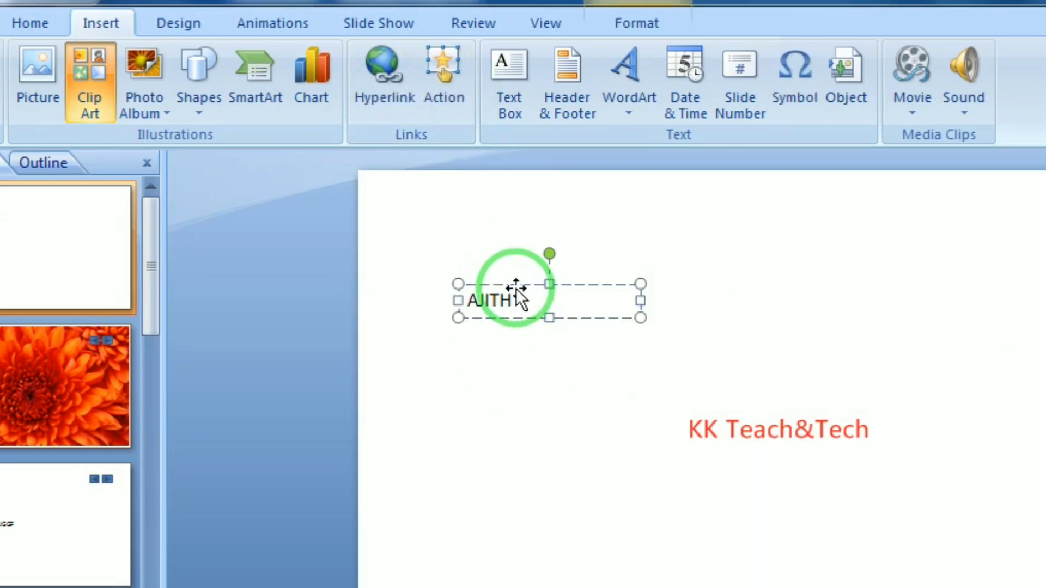
left_click(514, 284)
key("Delete")
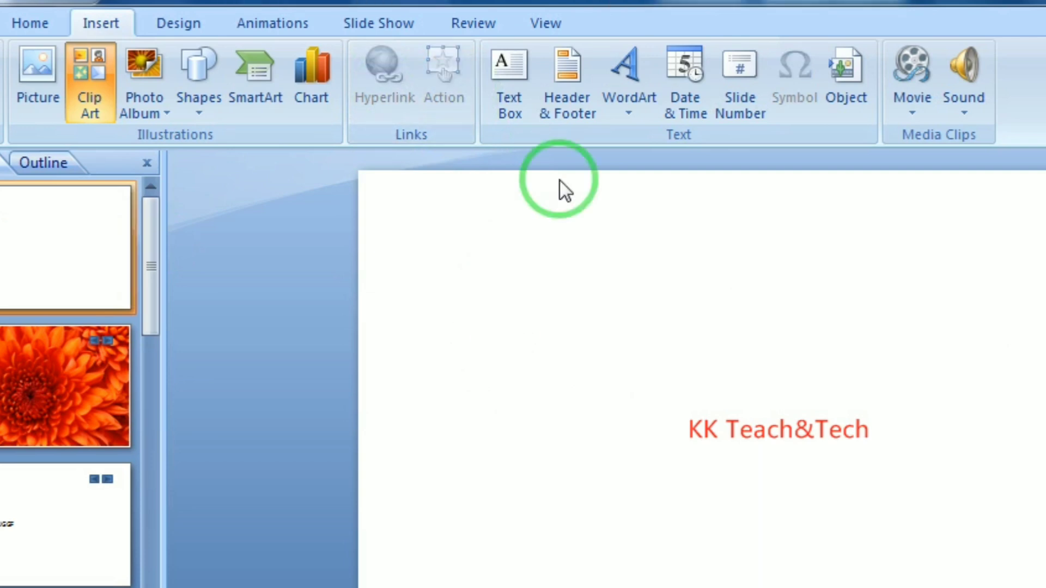
Draw a right triangle near the centre of the slide
left_click(186, 100)
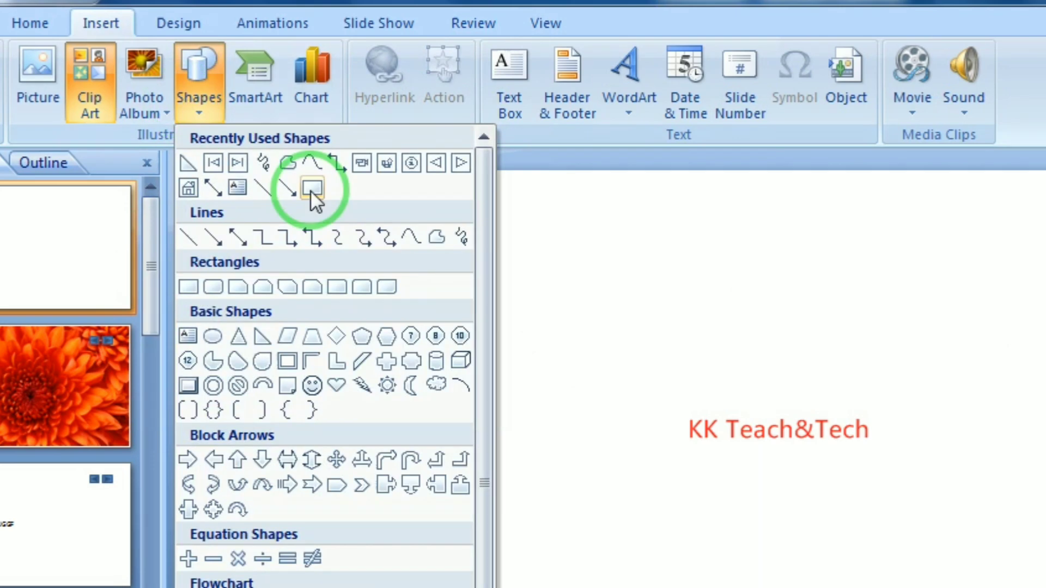
left_click(256, 338)
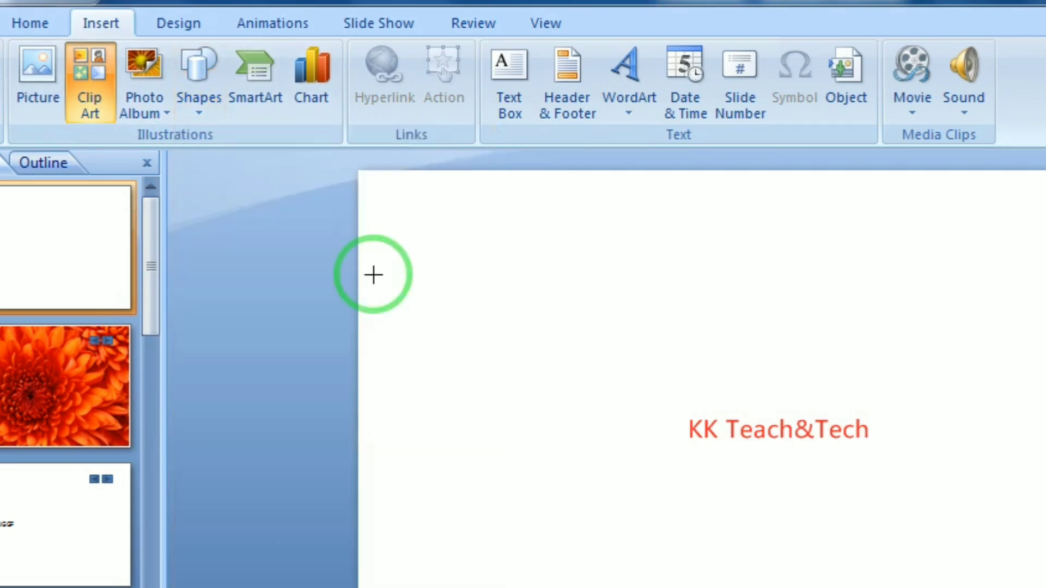
left_click_drag(511, 304, 687, 433)
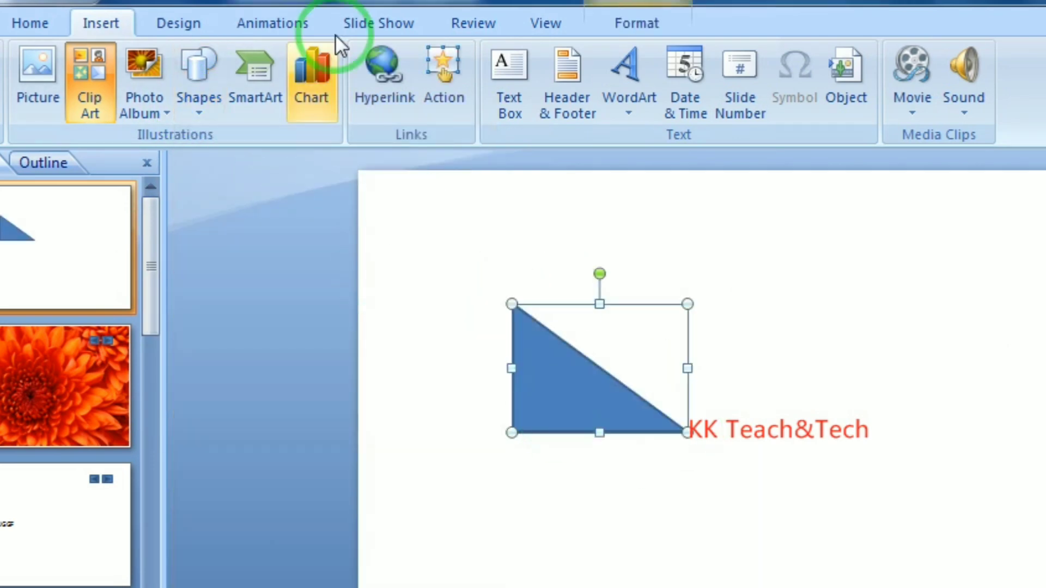
Give the triangle a Hyperlink to: Next Slide action, then delete the triangle
left_click(444, 88)
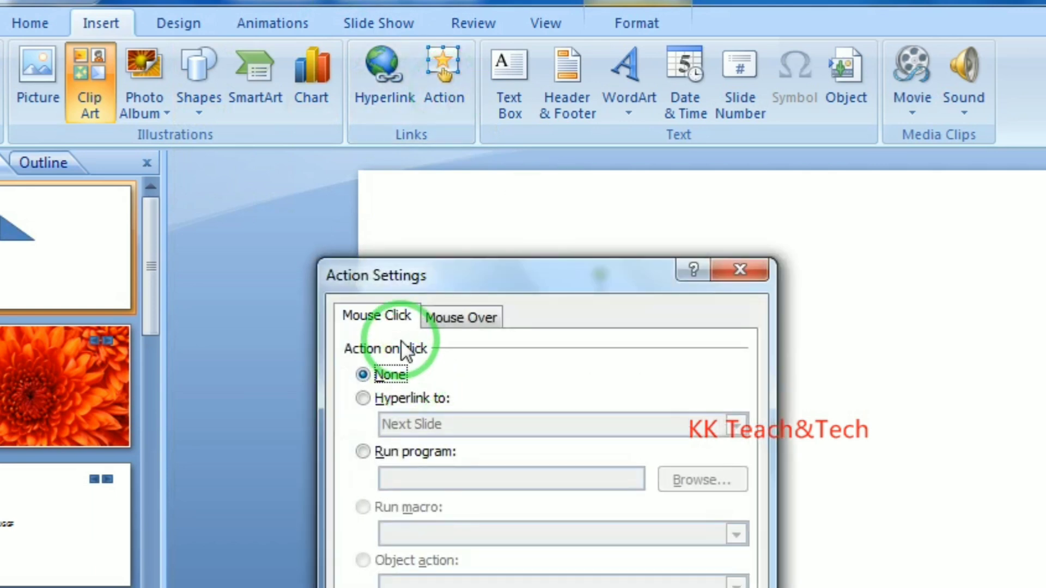
left_click_drag(654, 279, 994, 180)
left_click(795, 293)
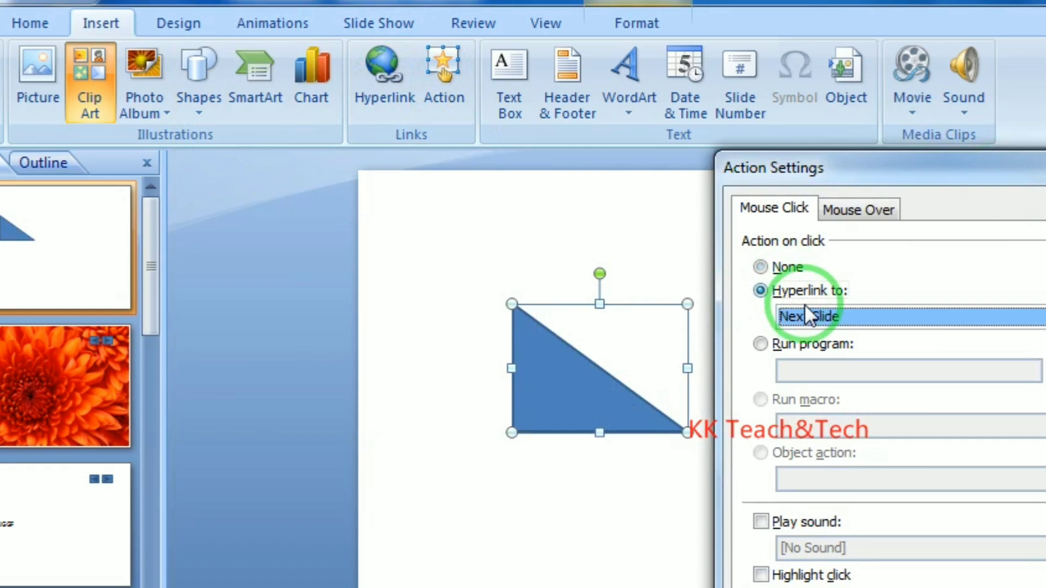
left_click(804, 313)
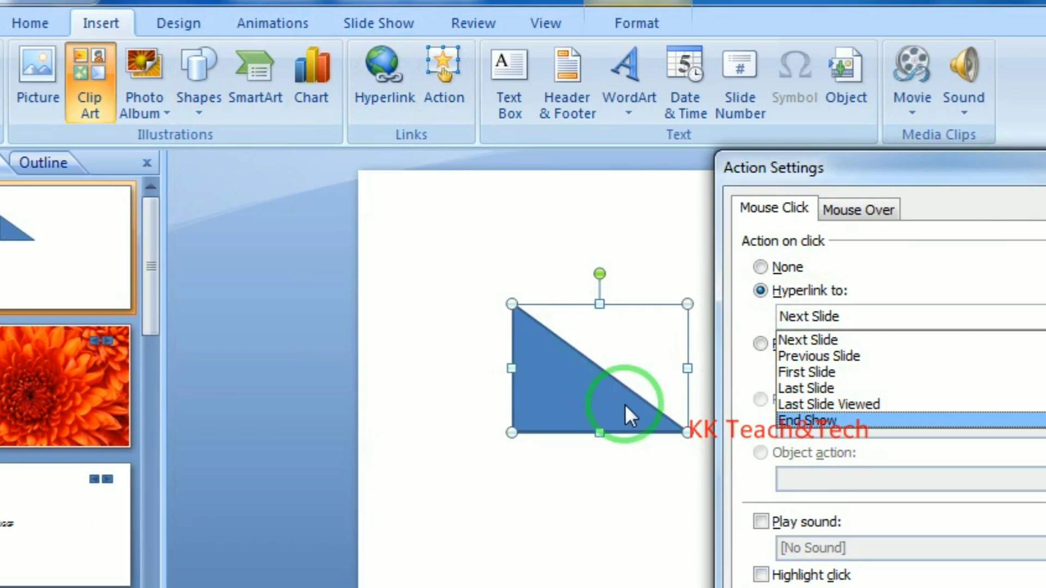
left_click(808, 339)
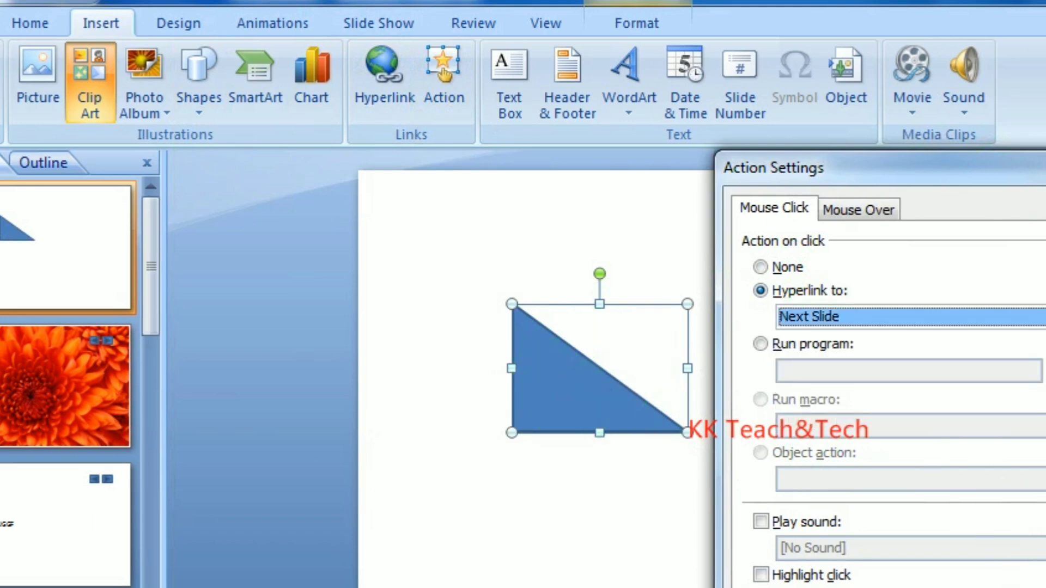
key("Return")
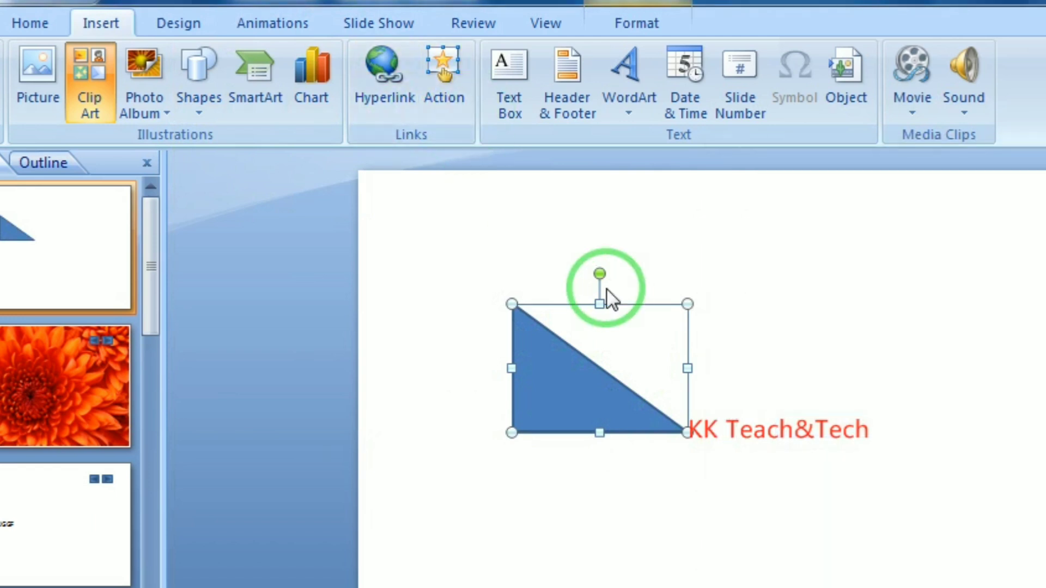
key("Delete")
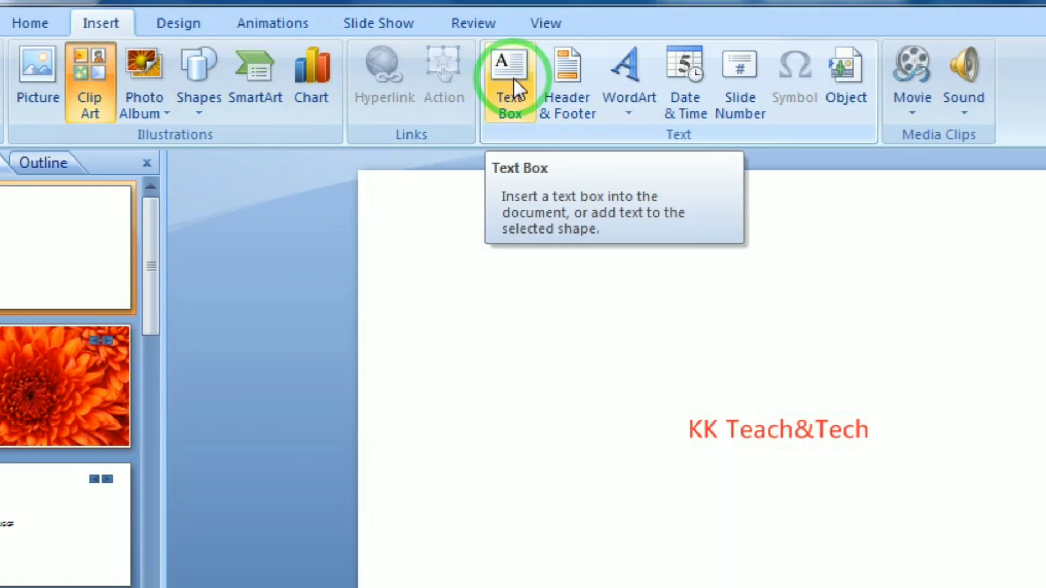
left_click(502, 98)
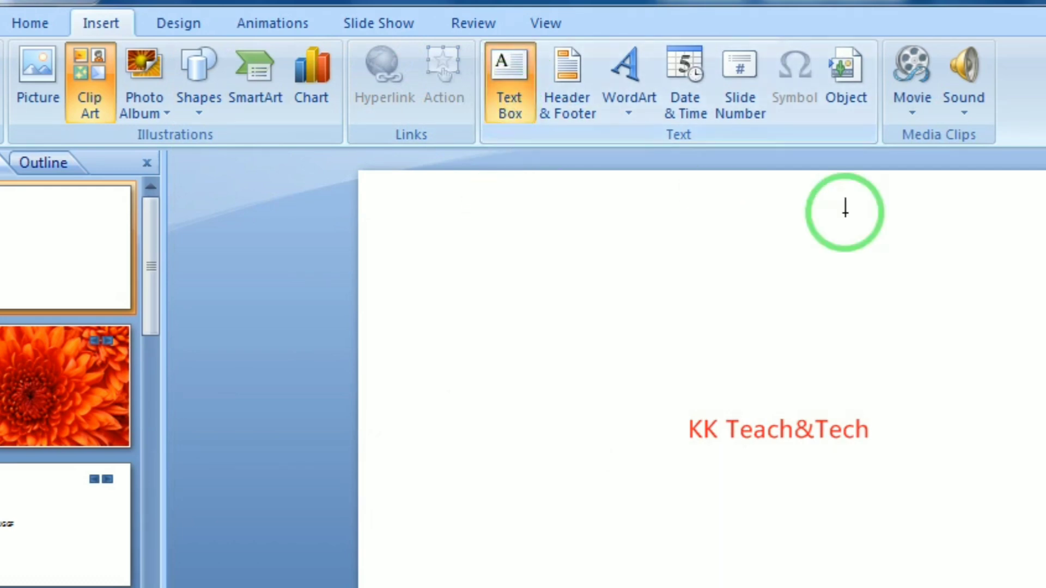
left_click_drag(841, 211, 1045, 528)
type("FESGFA")
key("Return")
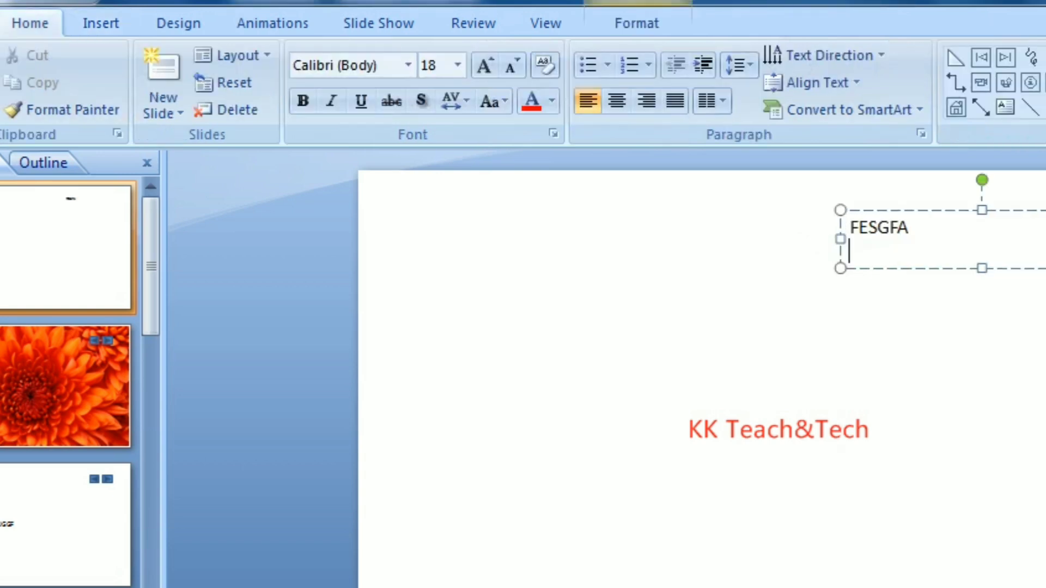
type("EGERG")
key("Return")
type("RGHGR")
key("Return")
type("DHRDTHRT")
key("Return")
type("TFGH")
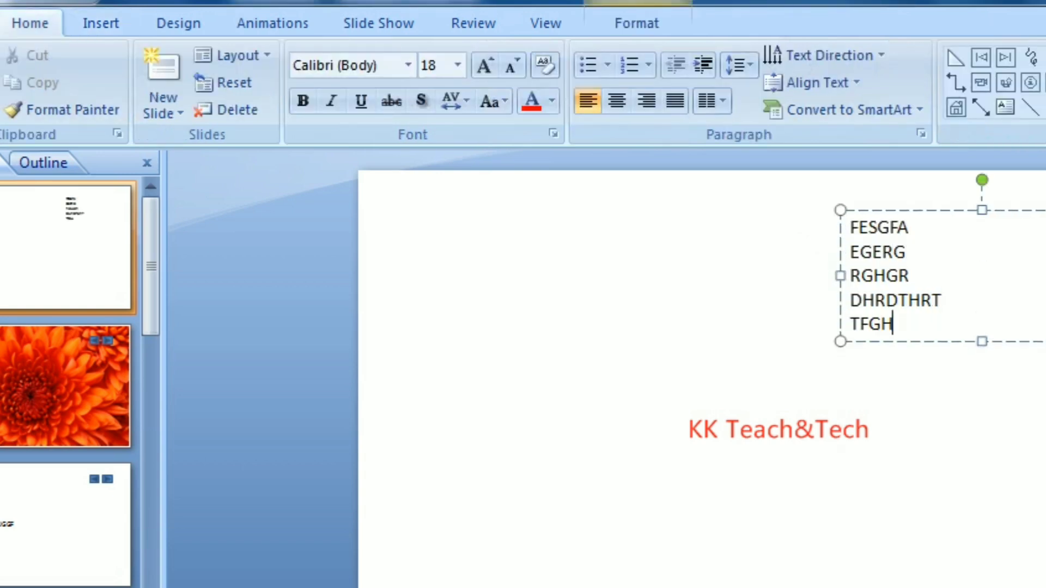
left_click(937, 212)
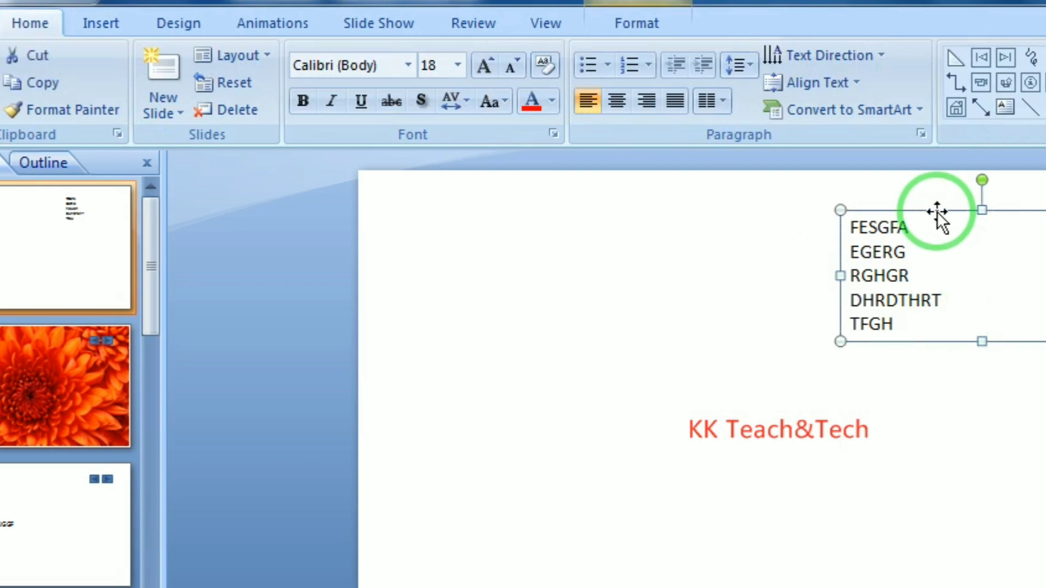
key("Delete")
left_click(100, 26)
left_click(499, 90)
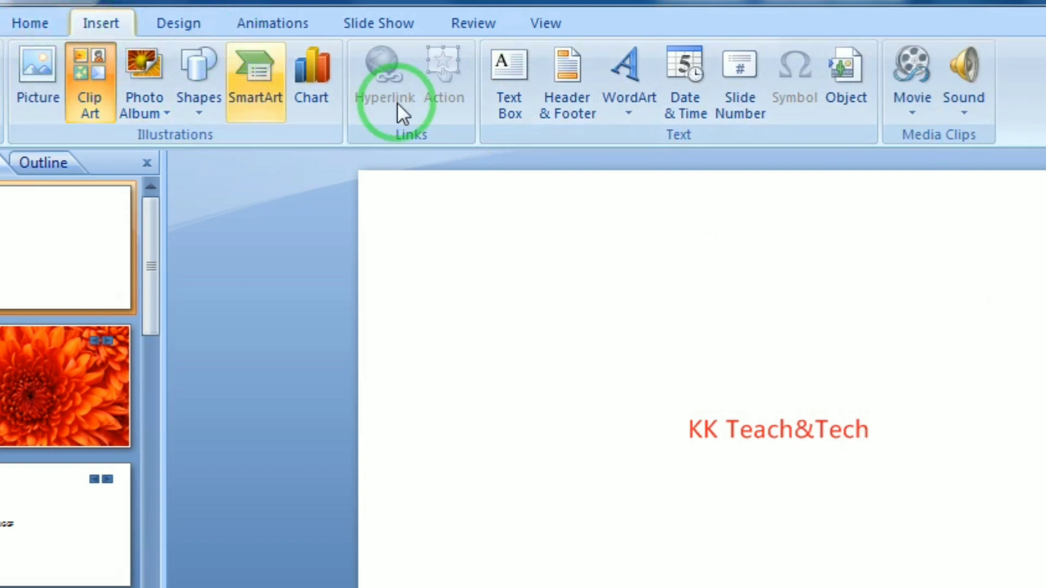
Go from the Home tab back to Insert and open the Header & Footer dialog
left_click(26, 23)
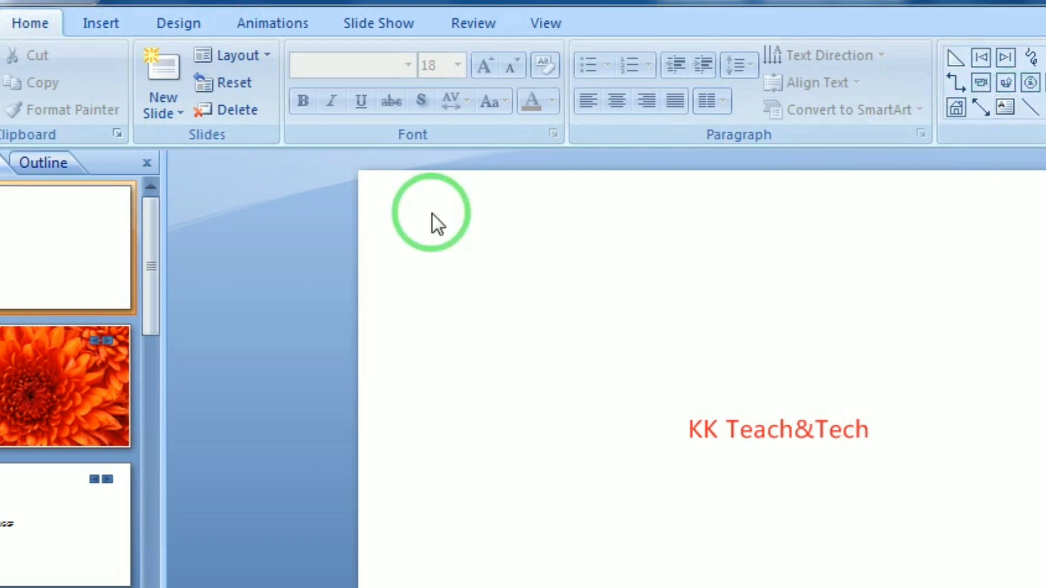
left_click(123, 19)
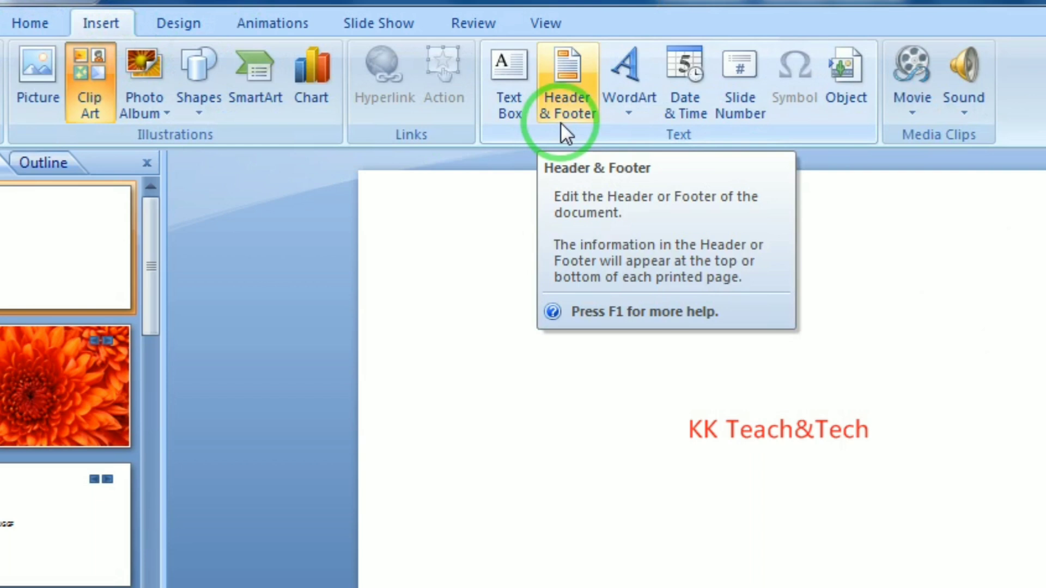
left_click(566, 113)
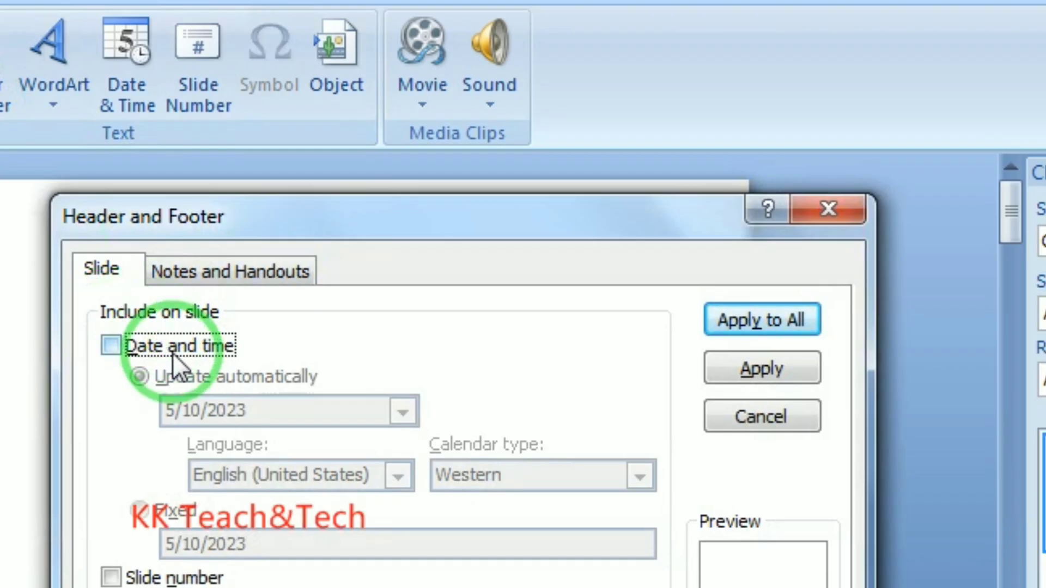
left_click(112, 345)
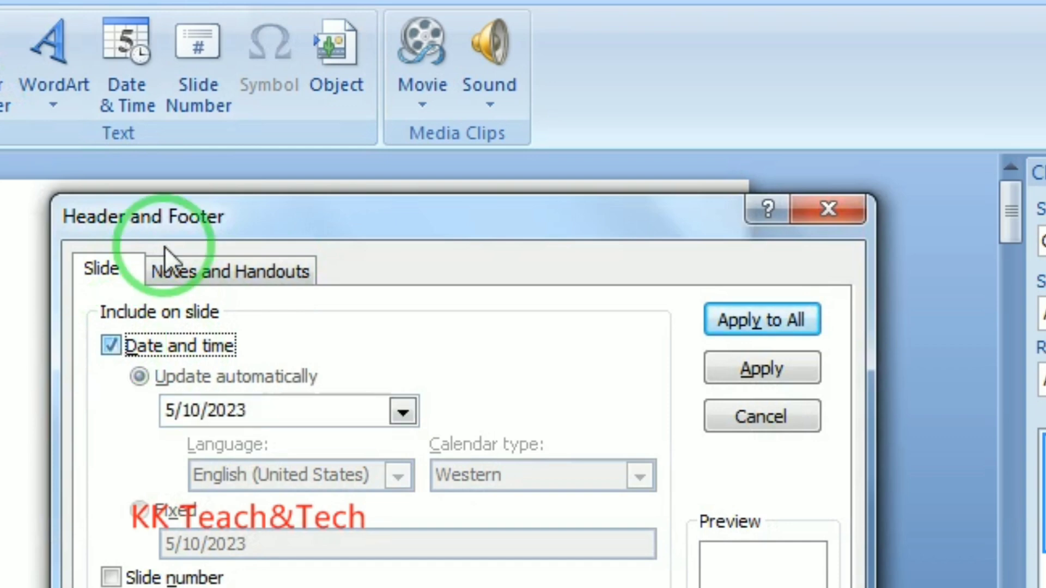
left_click_drag(194, 201, 235, 6)
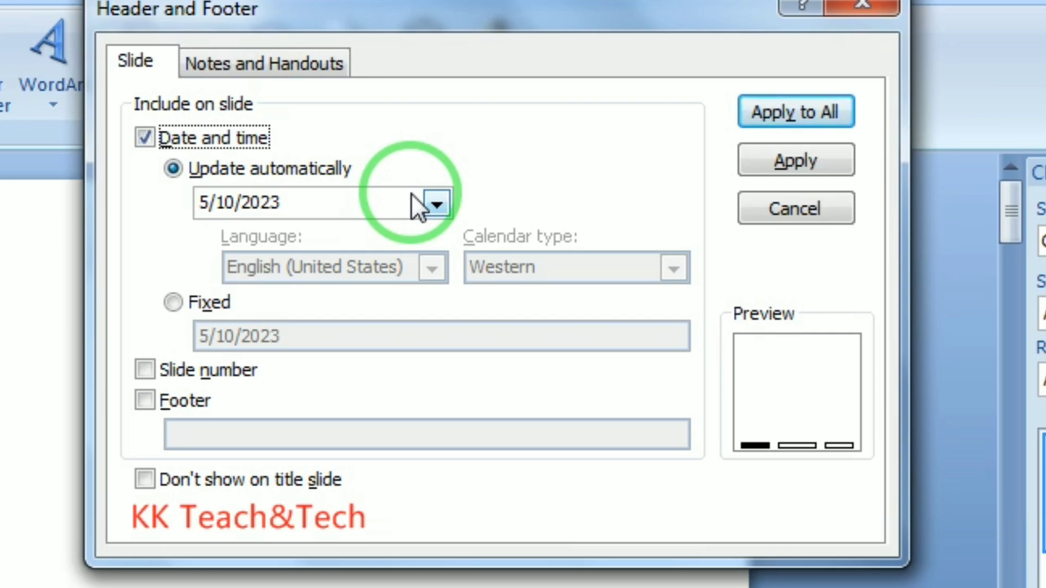
left_click(175, 304)
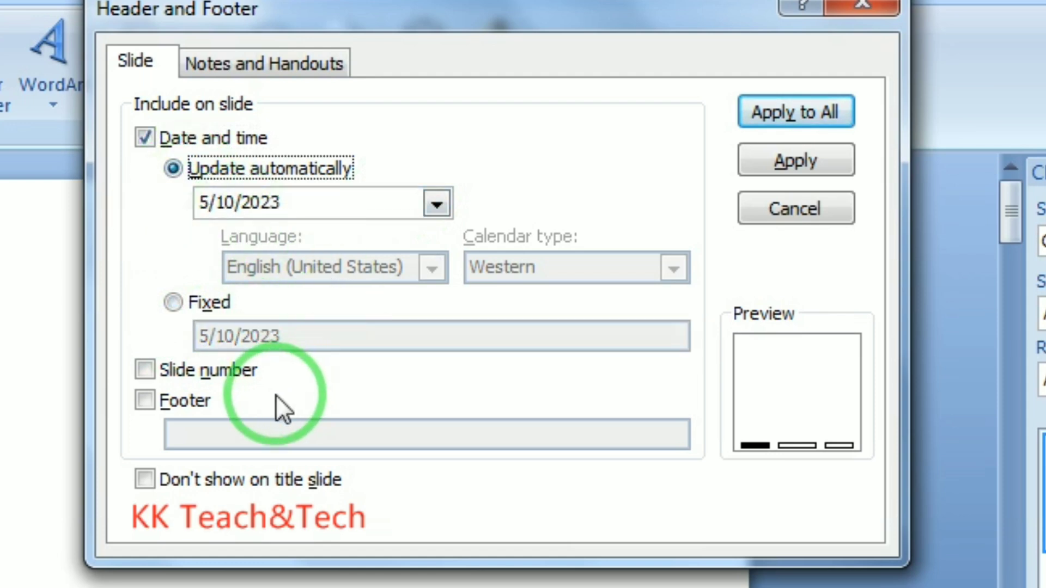
Turn on slide number and footer text 'KK TEACH&TECH', and apply to all slides
left_click(145, 370)
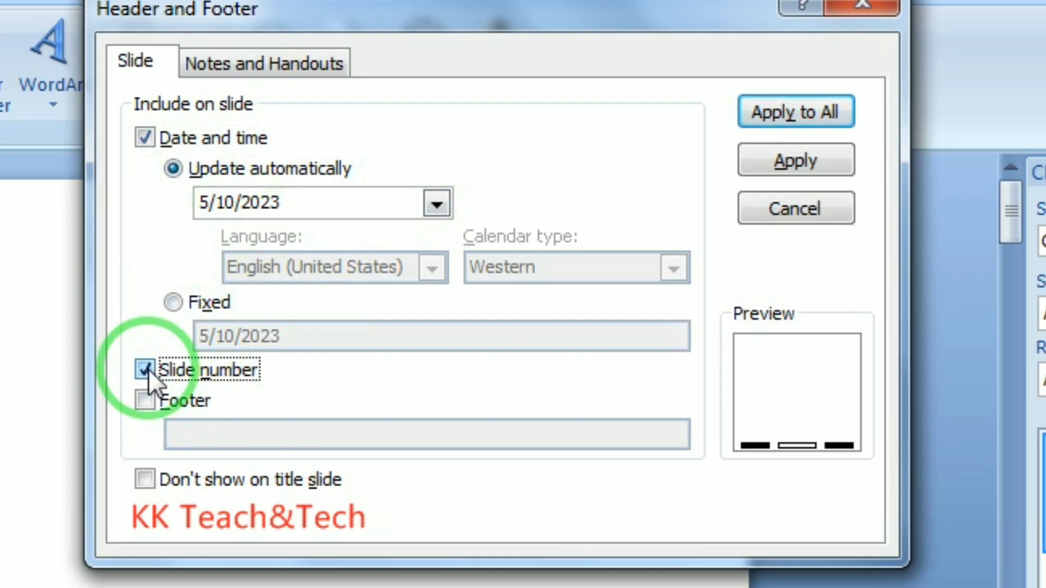
left_click(144, 400)
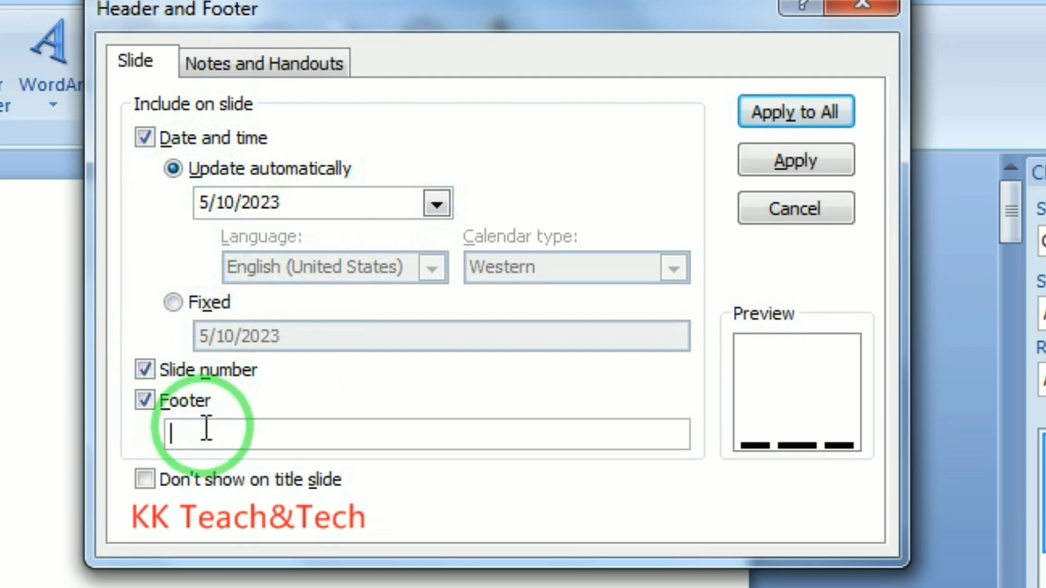
type("KK TEACH&TECH")
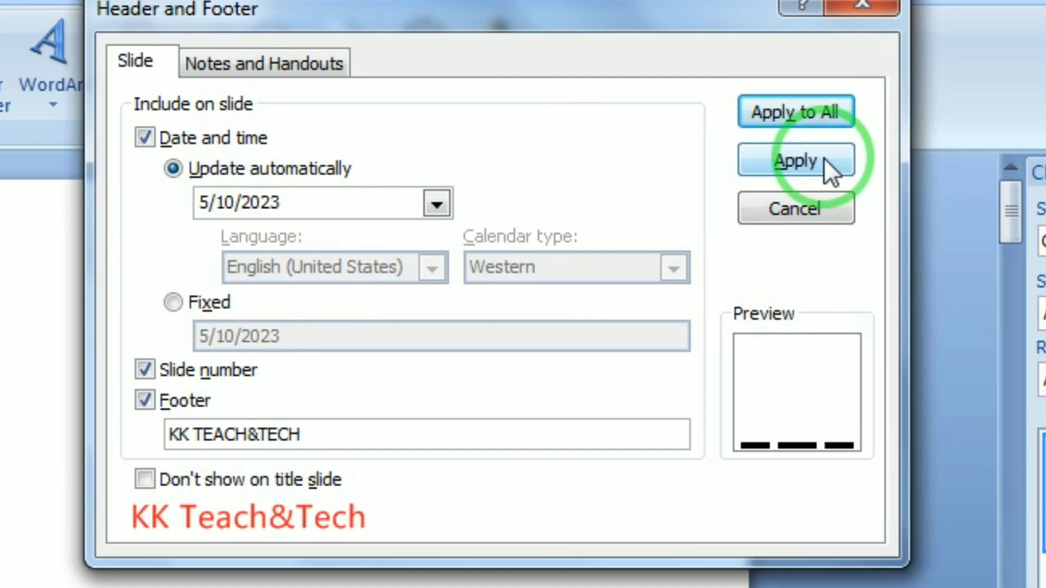
left_click(829, 106)
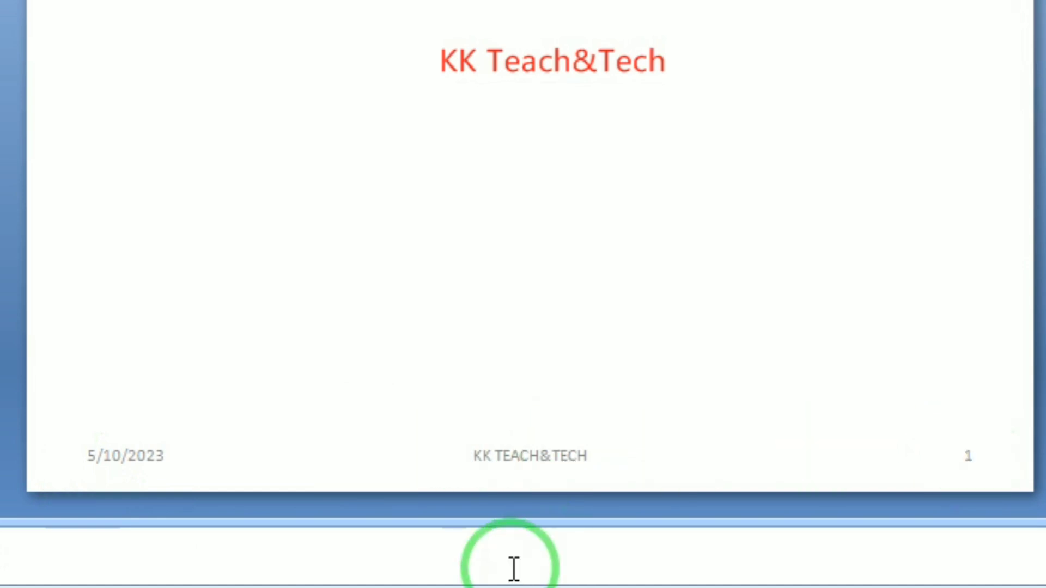
key("F5")
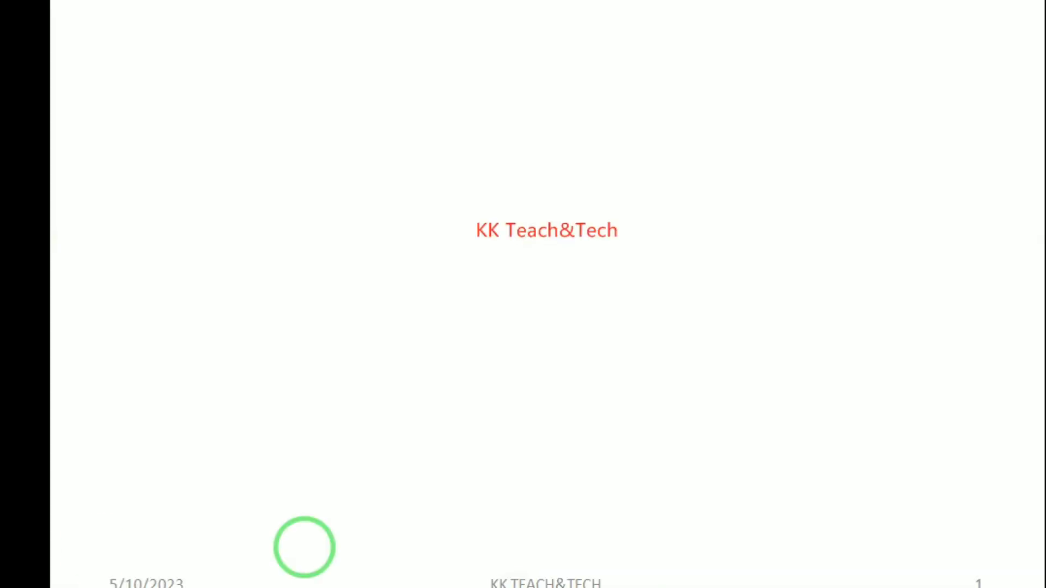
left_click(696, 341)
left_click(696, 341)
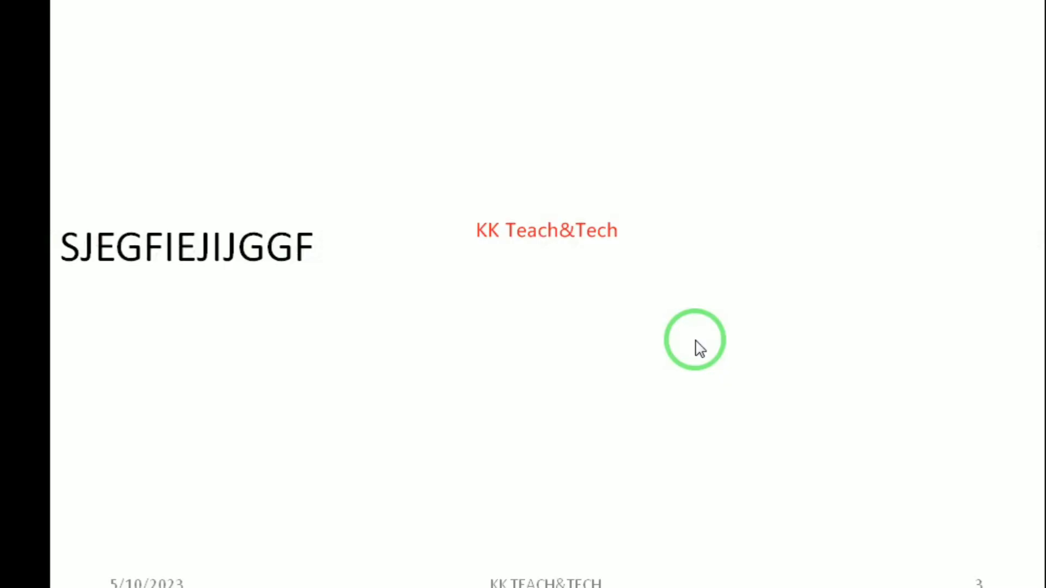
left_click(695, 341)
left_click(696, 341)
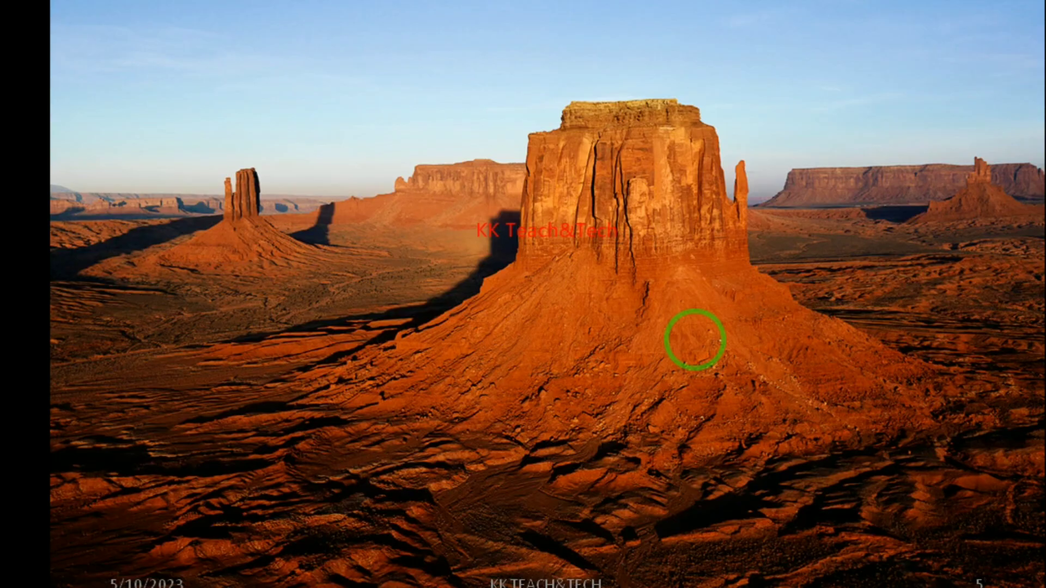
left_click(695, 340)
left_click(695, 340)
left_click(695, 339)
left_click(694, 339)
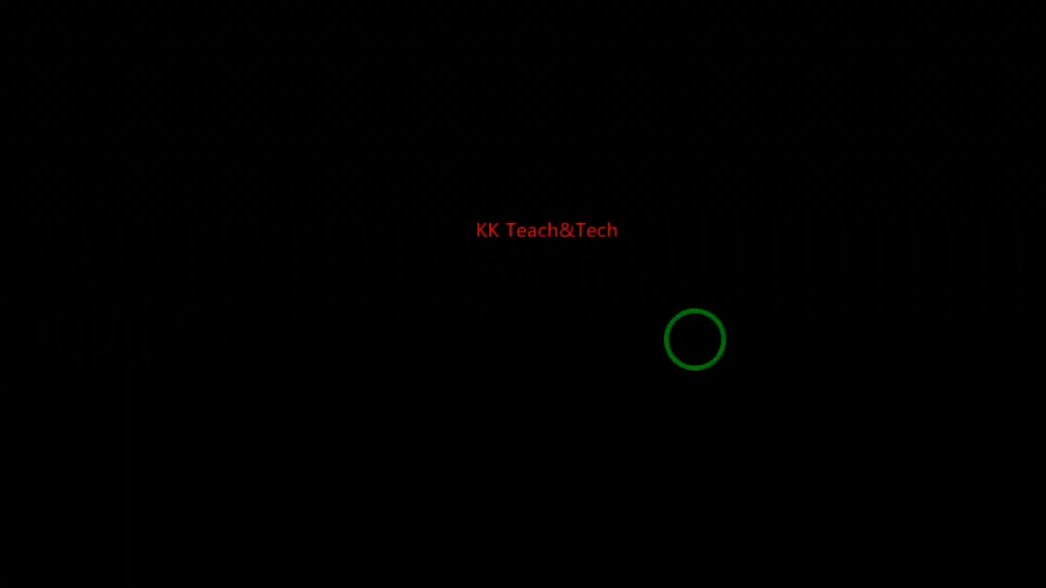
left_click(695, 339)
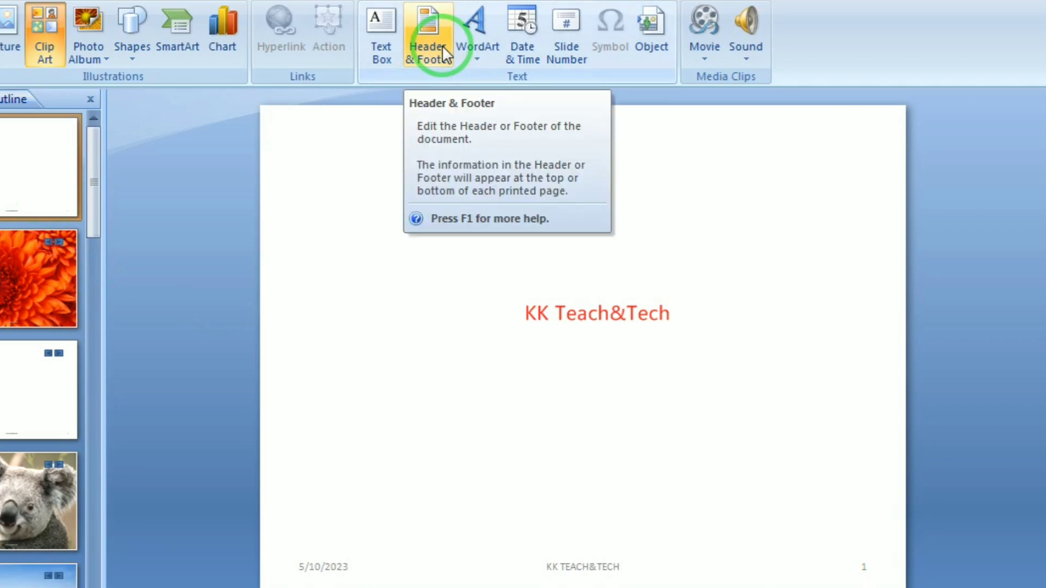
Insert Fill - Accent 2, Matte Bevel WordArt at the top reading 'MS POWERPOINT'
left_click(476, 44)
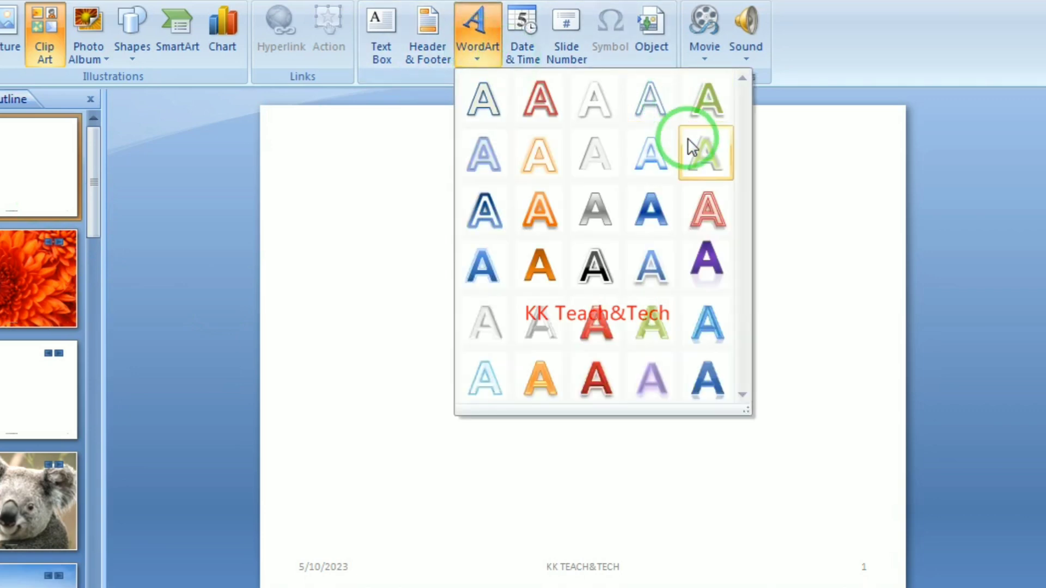
left_click(594, 378)
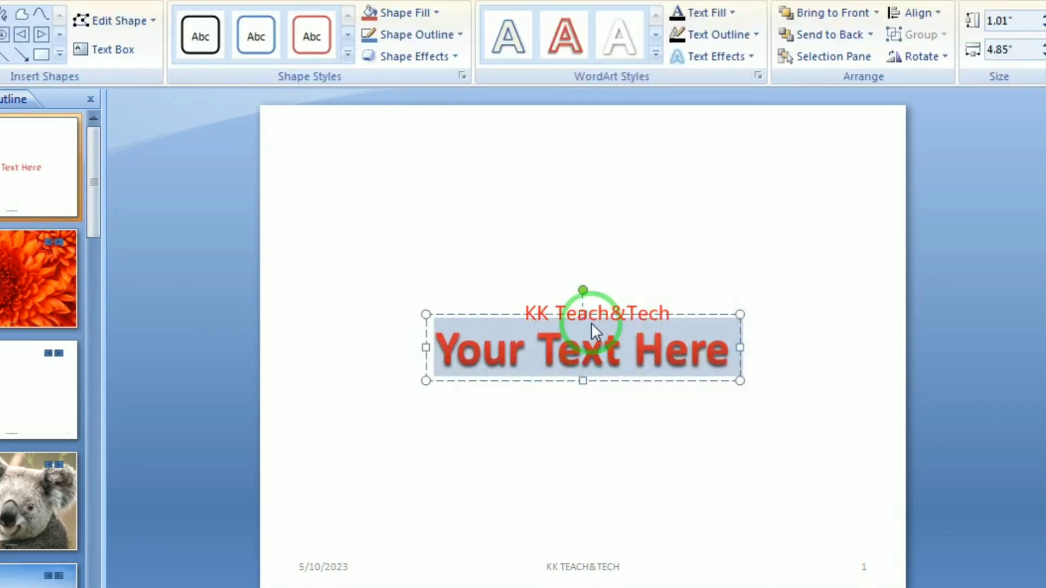
left_click_drag(590, 320, 598, 131)
left_click(718, 175)
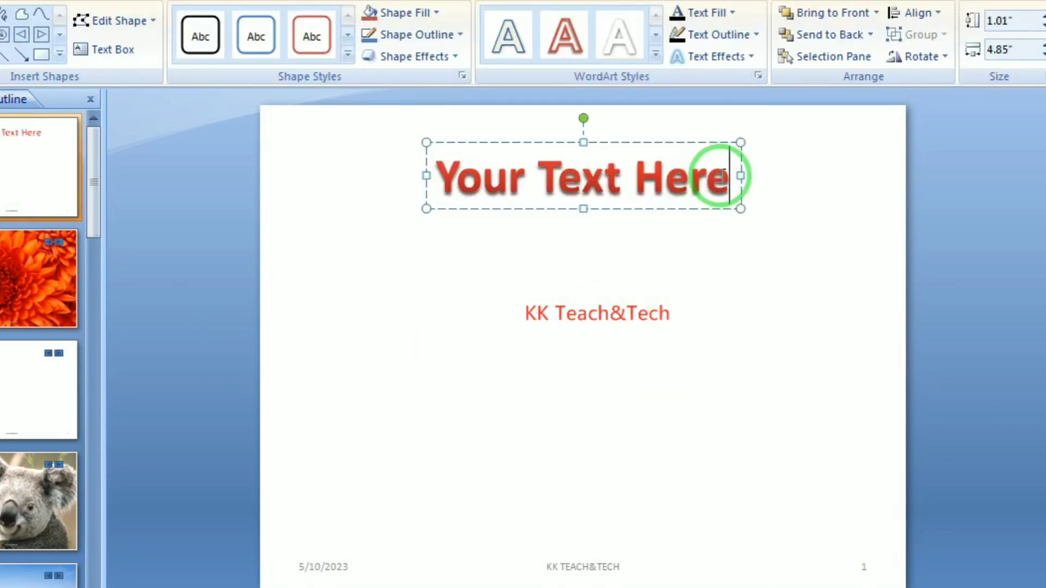
key("BackSpace")
key("BackSpace")
key("BackSpace")
key("BackSpace")
key("BackSpace")
key("BackSpace")
key("BackSpace")
key("BackSpace")
key("BackSpace")
key("BackSpace")
key("BackSpace")
key("BackSpace")
key("BackSpace")
key("BackSpace")
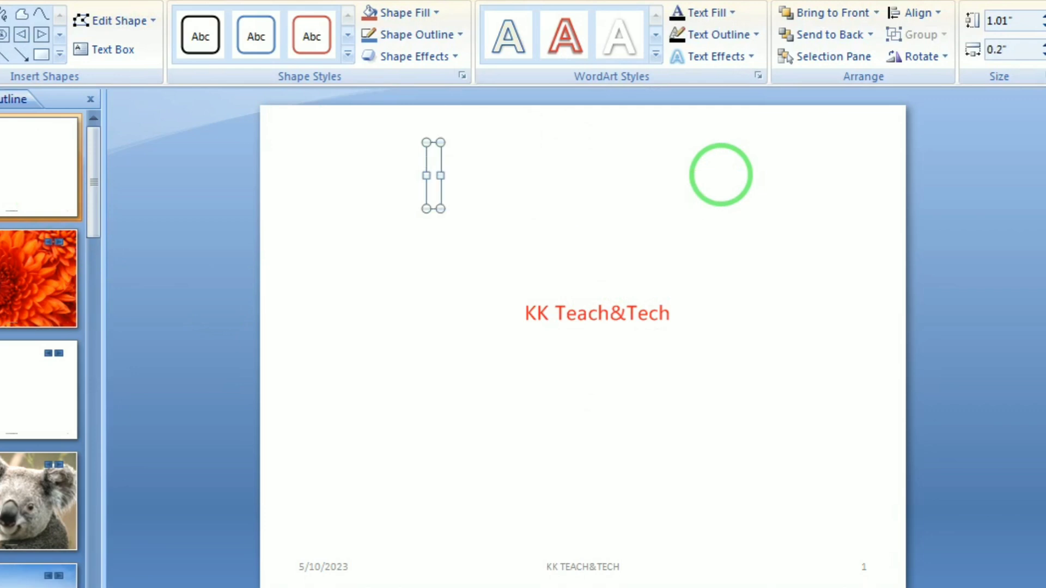
type("MS P")
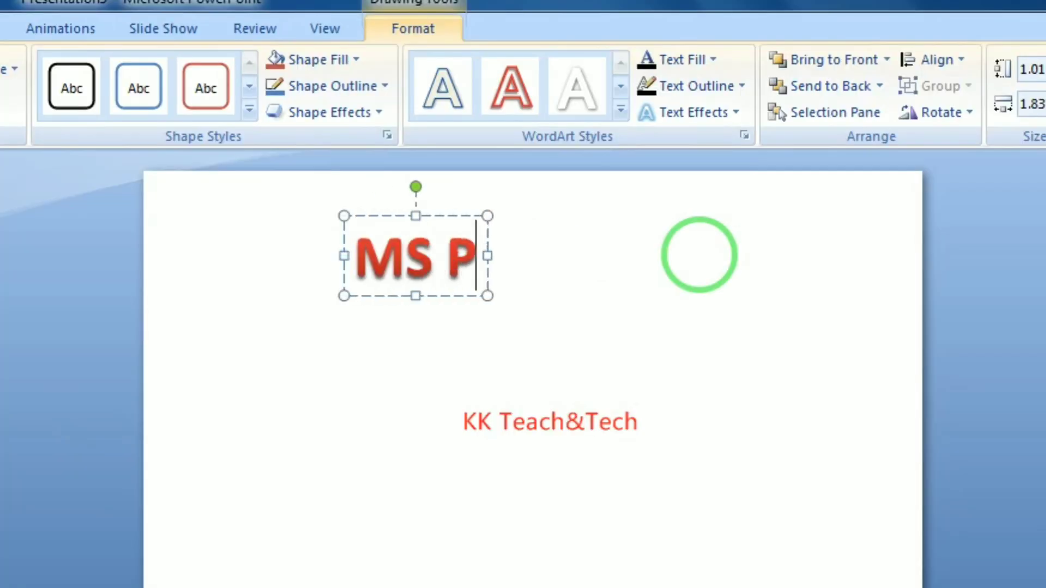
type("OWER")
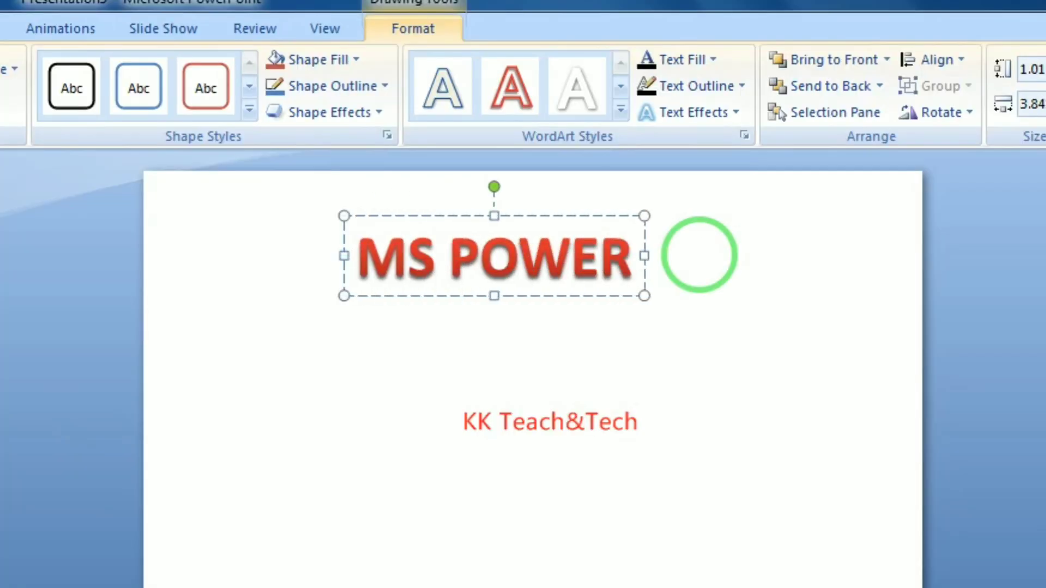
type("POINT")
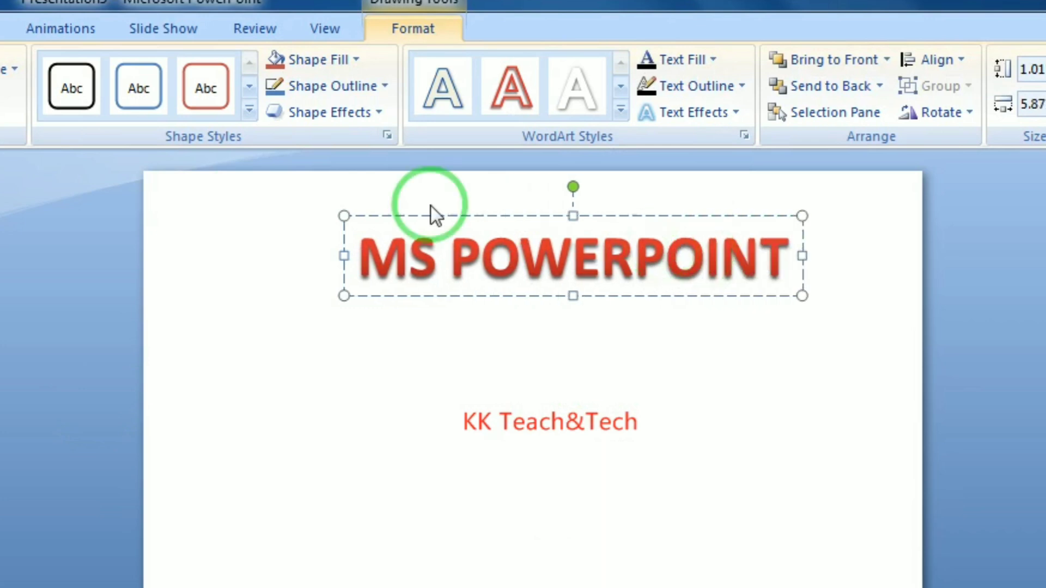
Restyle the WordArt with the blue reflection style, then delete it
left_click(620, 86)
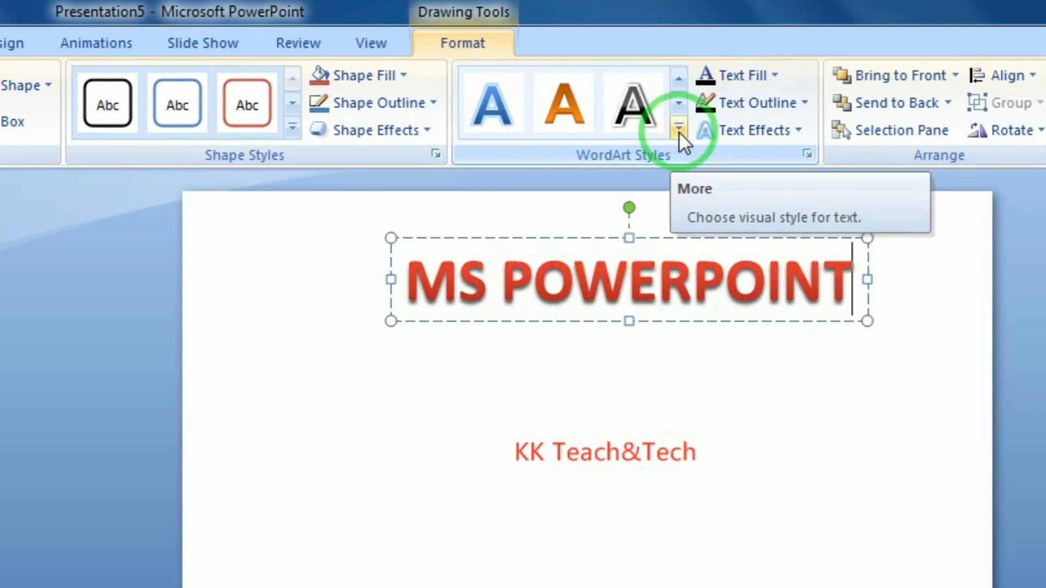
left_click(679, 130)
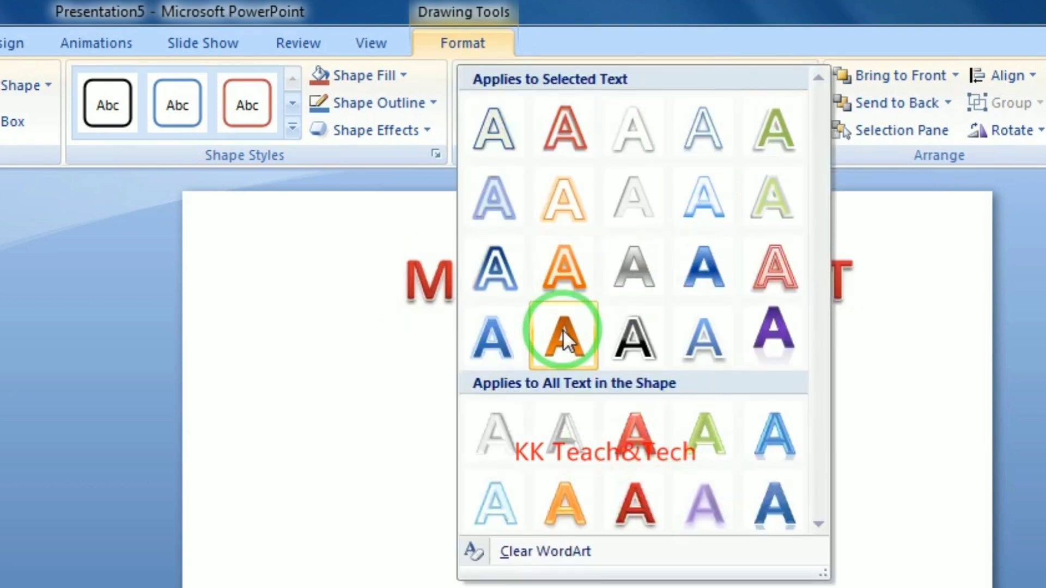
left_click(773, 507)
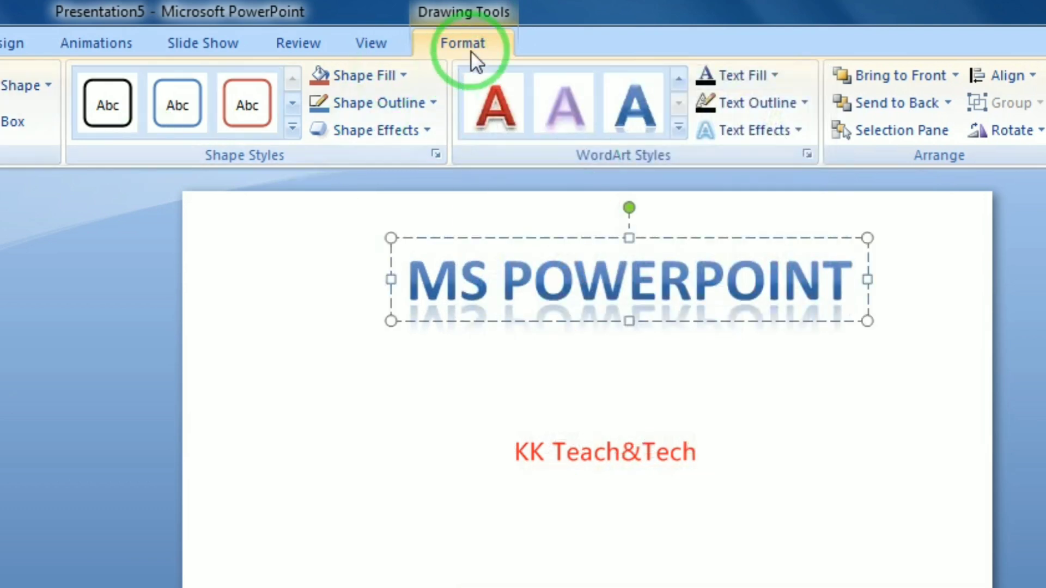
left_click(837, 240)
key("Delete")
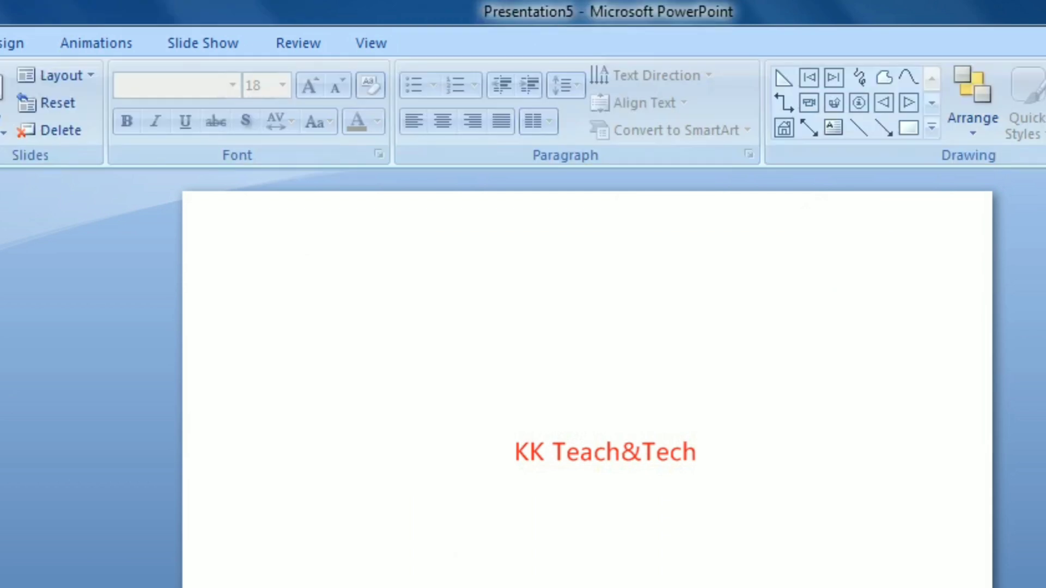
left_click(1, 43)
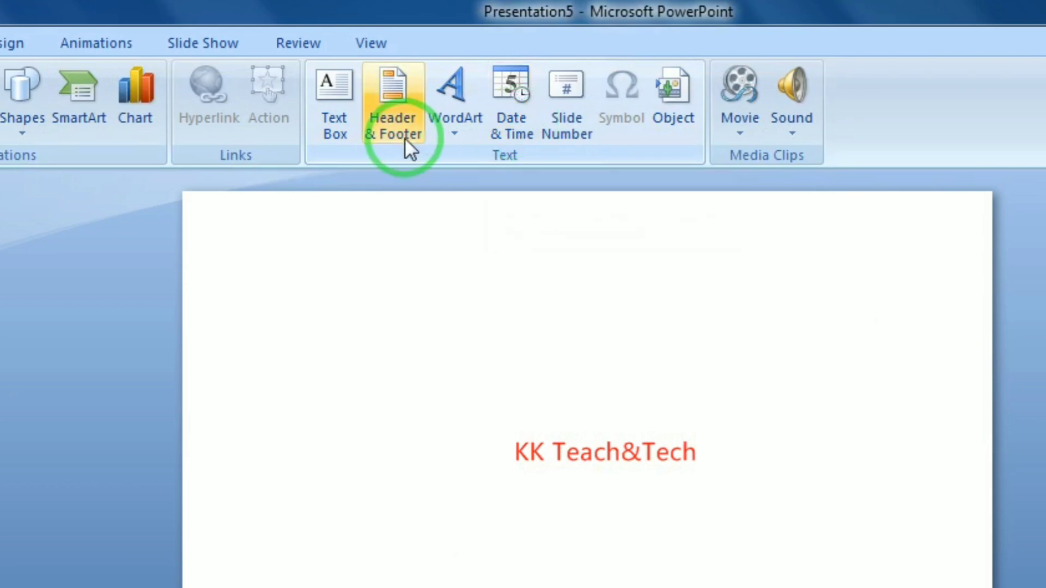
left_click(516, 122)
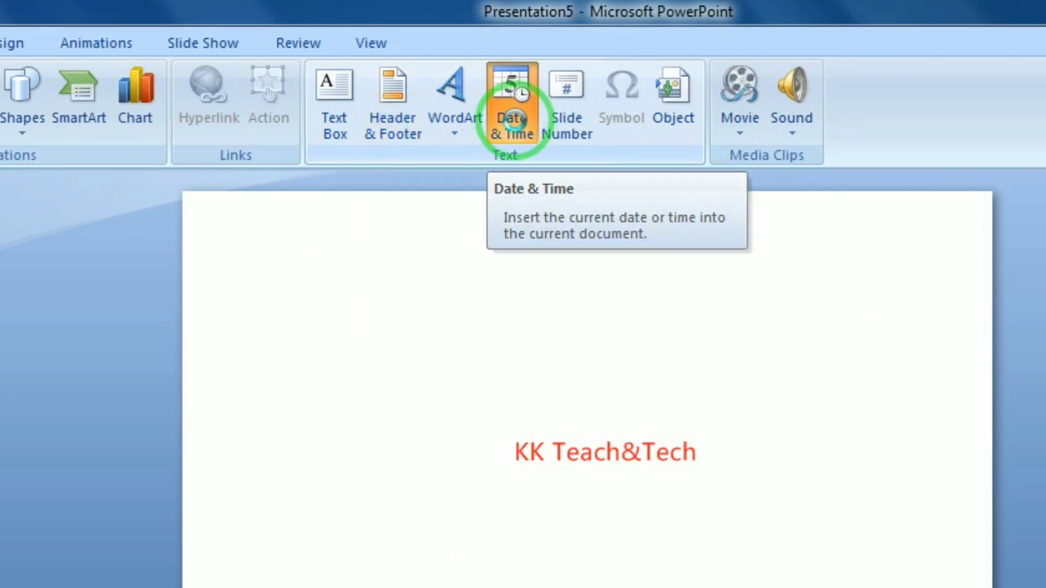
left_click_drag(681, 60, 628, 292)
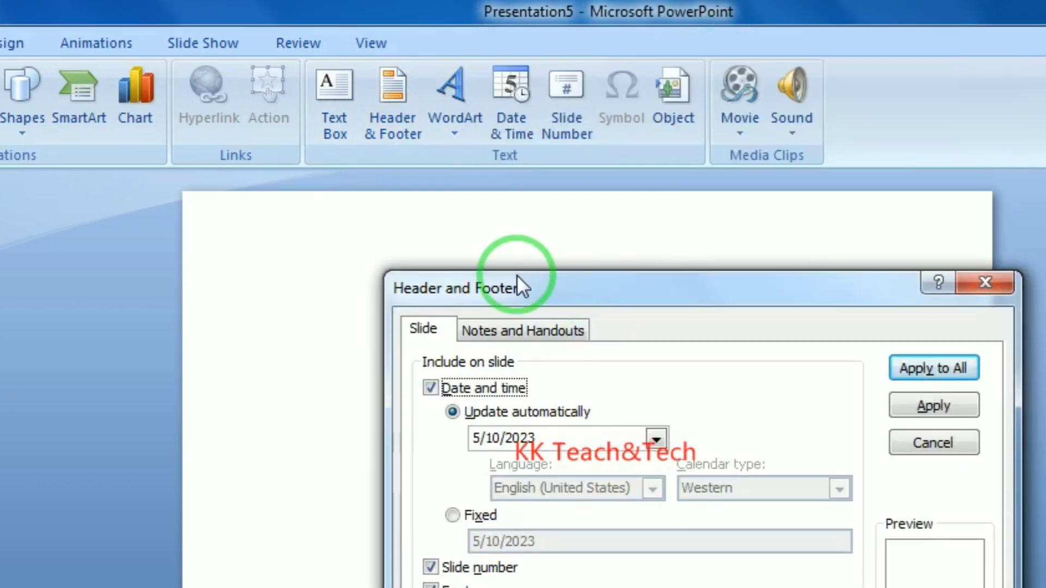
left_click(983, 283)
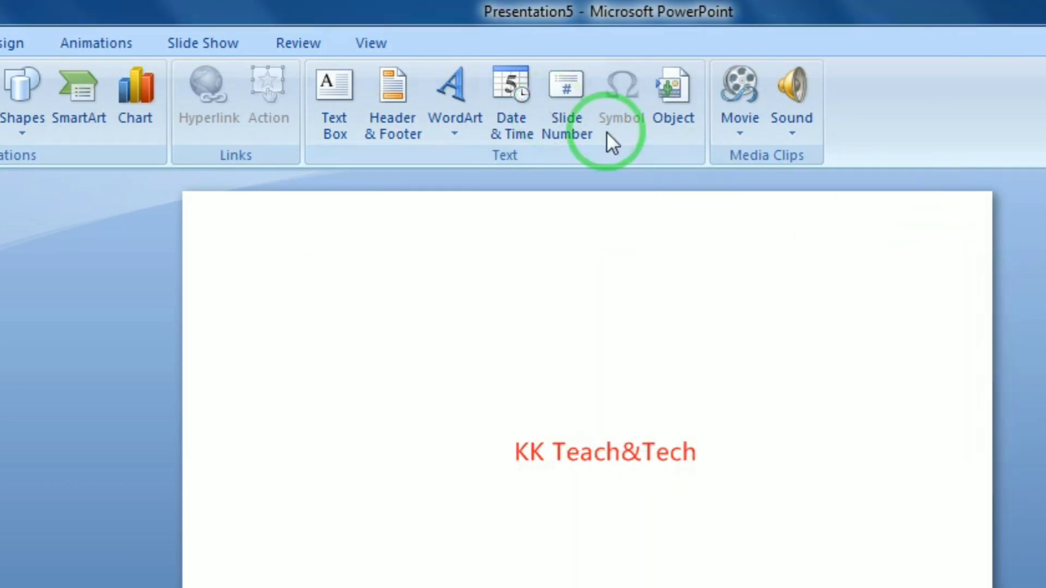
left_click(562, 118)
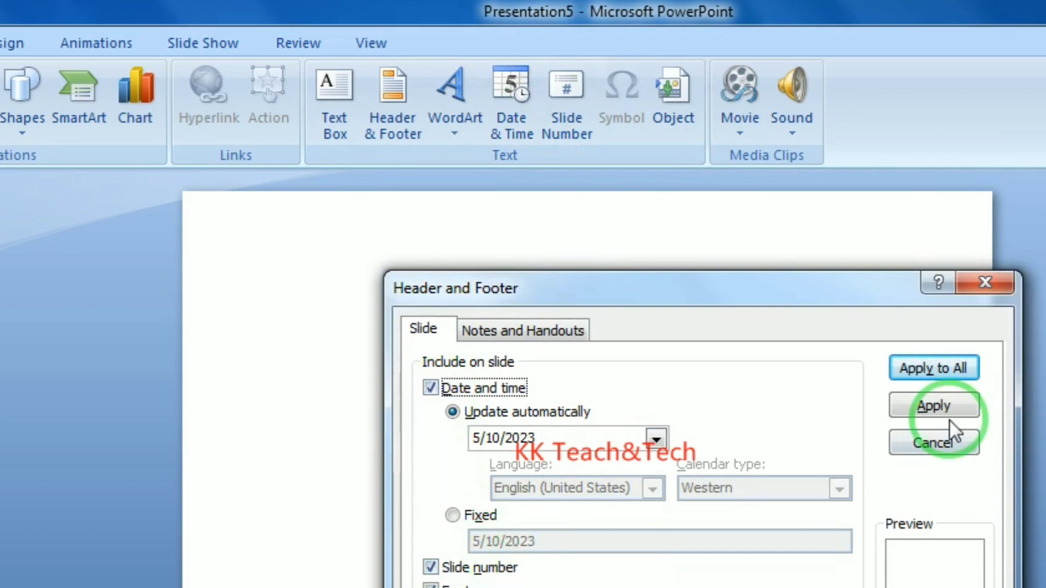
left_click(985, 283)
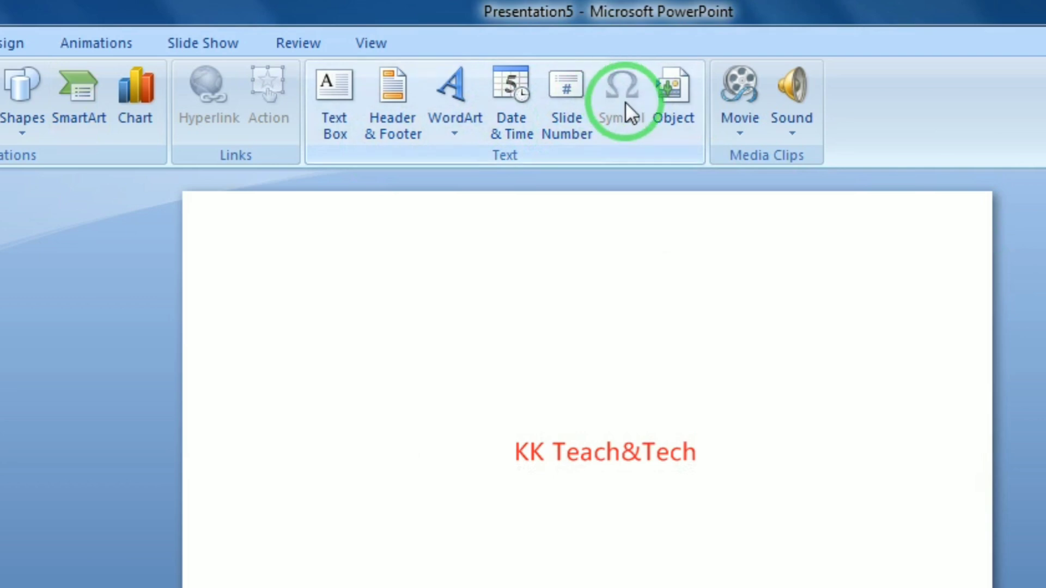
Draw a text box near the top right and insert the Webdings telephone symbol into it
left_click(341, 91)
mouse_move(548, 239)
left_mouse_down()
mouse_move(731, 240)
mouse_move(895, 321)
left_mouse_up()
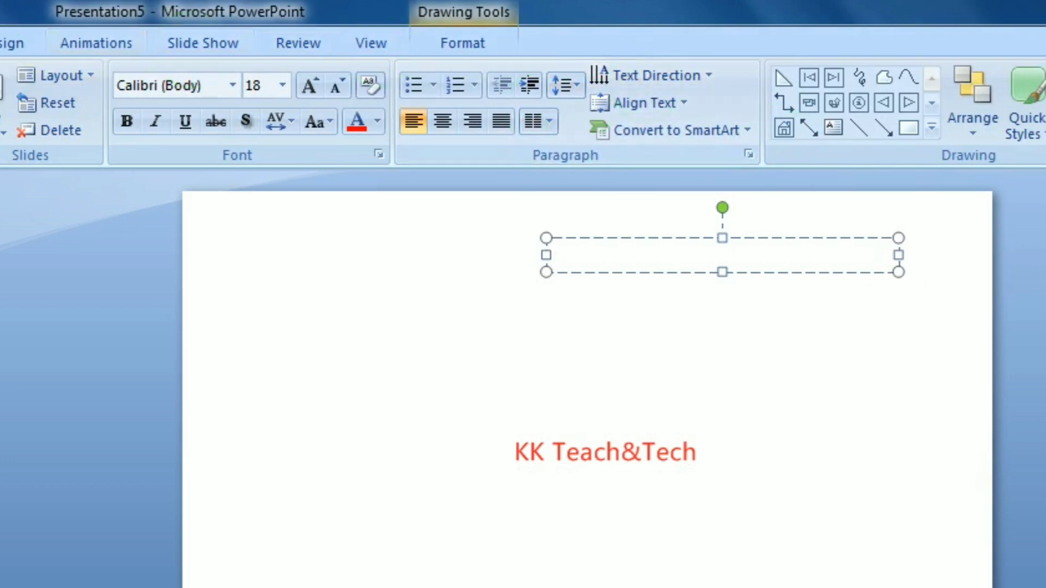
key("alt+n")
left_click(623, 106)
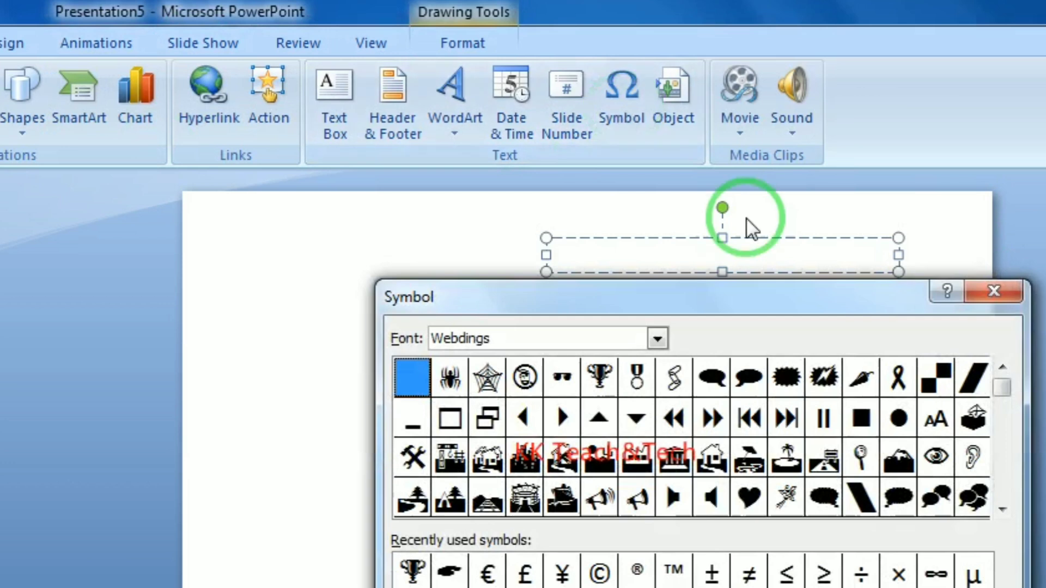
left_click(658, 338)
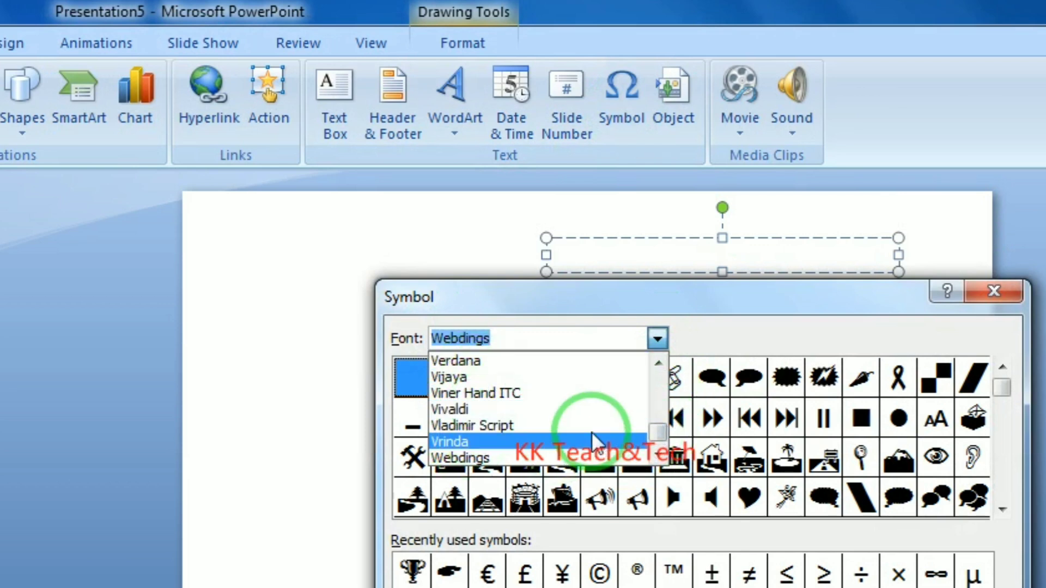
left_click(502, 460)
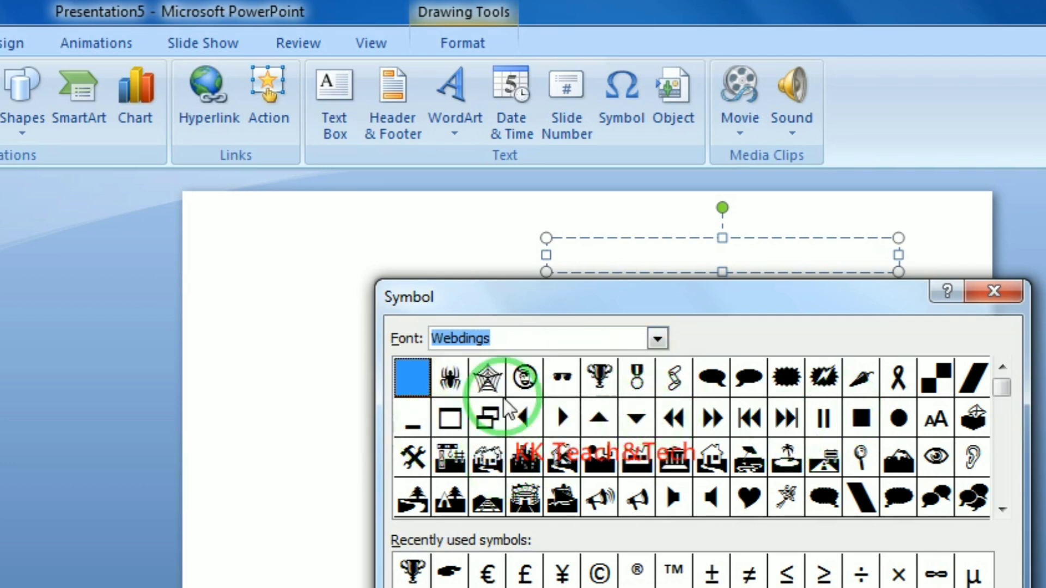
left_click(1001, 509)
scroll(602, 390, "down", 3)
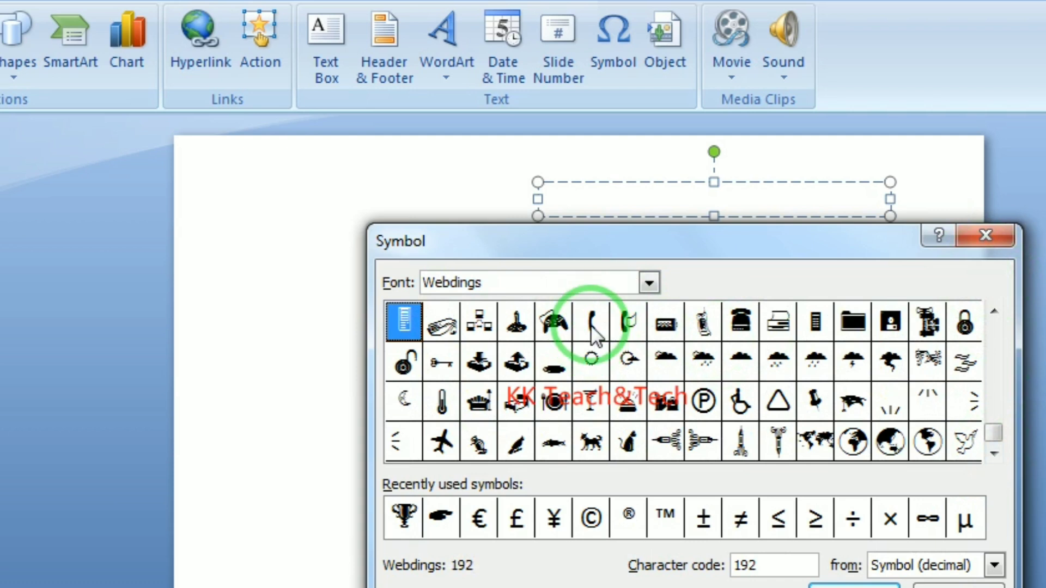
left_click(594, 333)
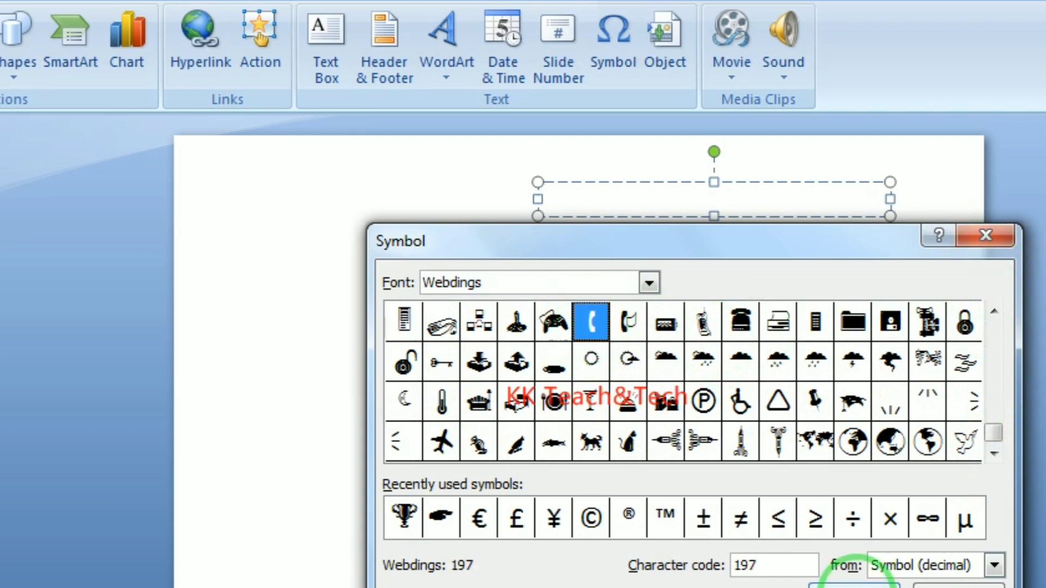
left_click(854, 585)
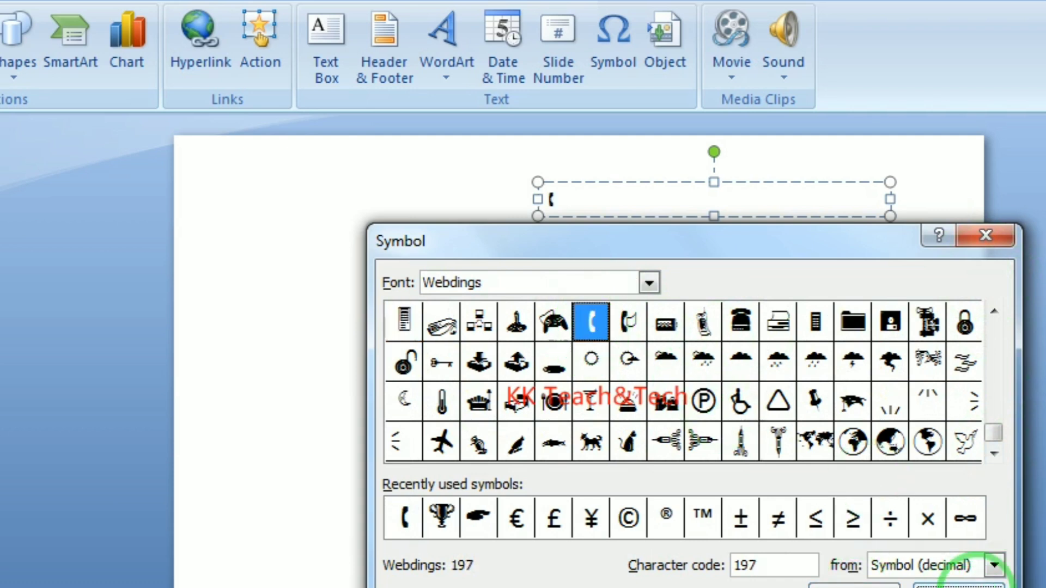
left_click(978, 585)
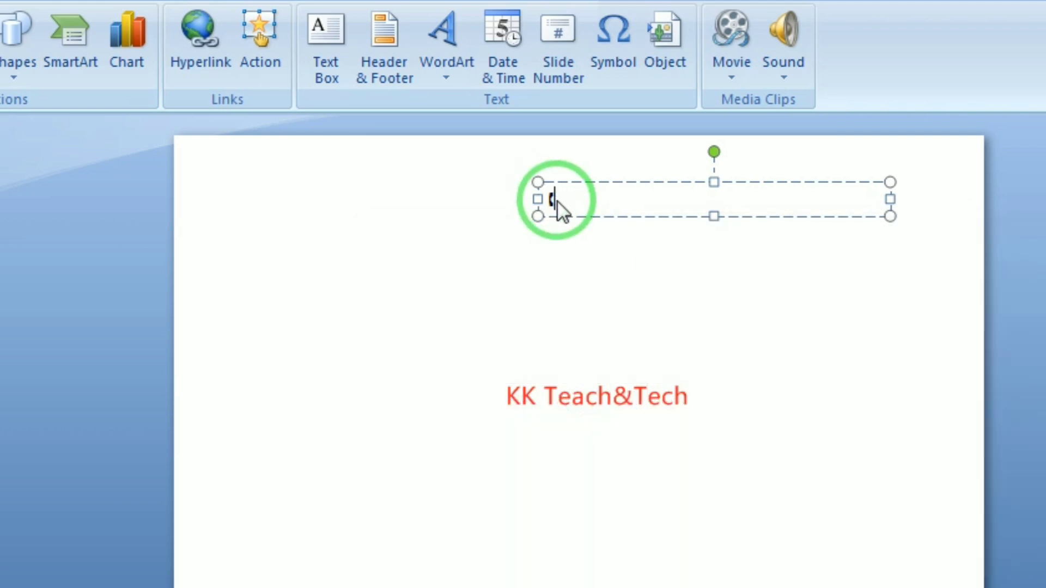
Grow the telephone symbol's font size to 44 pt
left_click_drag(558, 200, 544, 198)
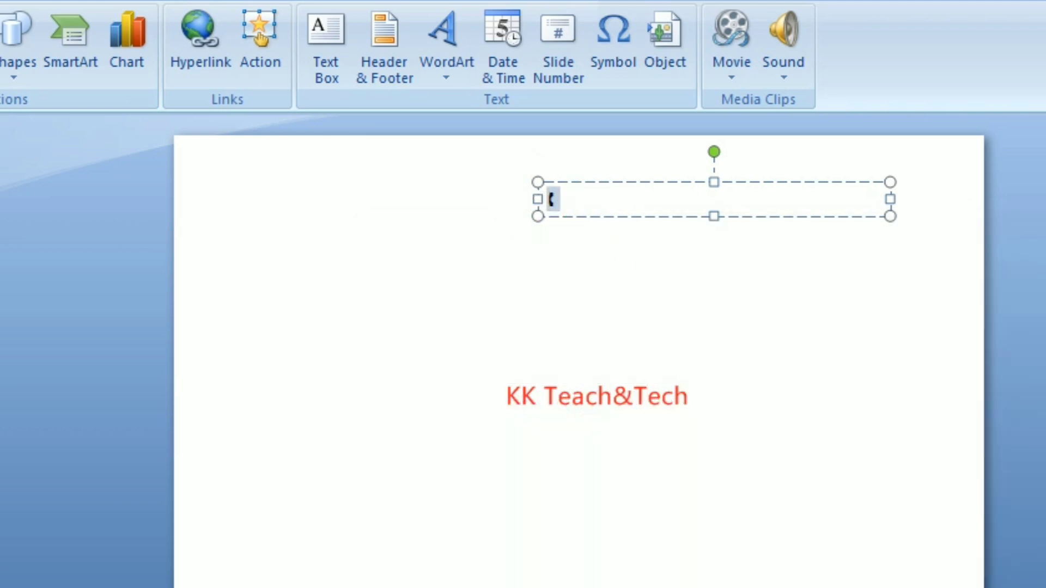
left_click(170, 3)
left_click(303, 33)
left_click(303, 32)
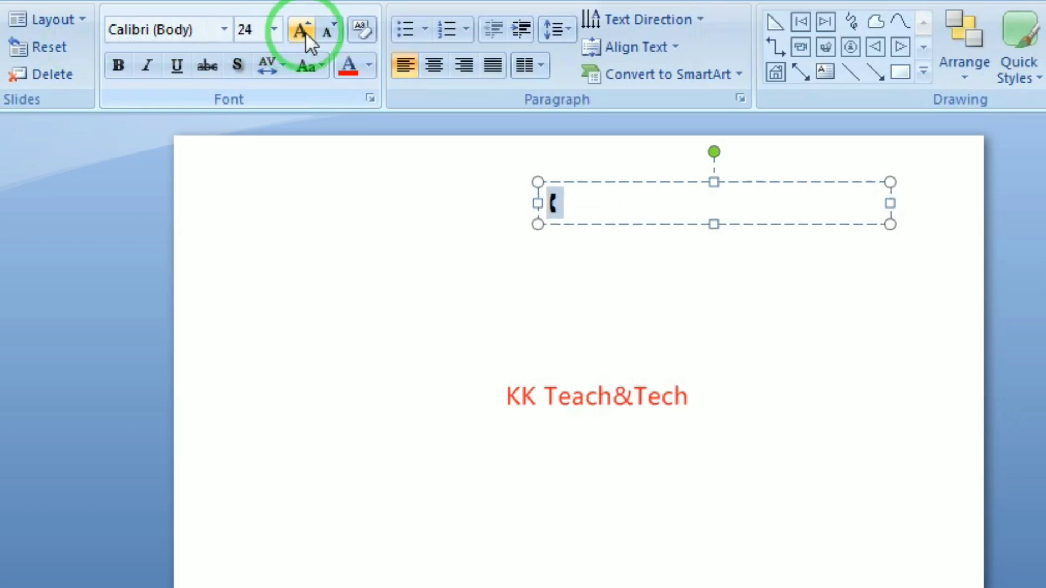
left_click(303, 33)
left_click(303, 33)
left_click(302, 32)
left_click(303, 32)
left_click(302, 33)
left_click(589, 215)
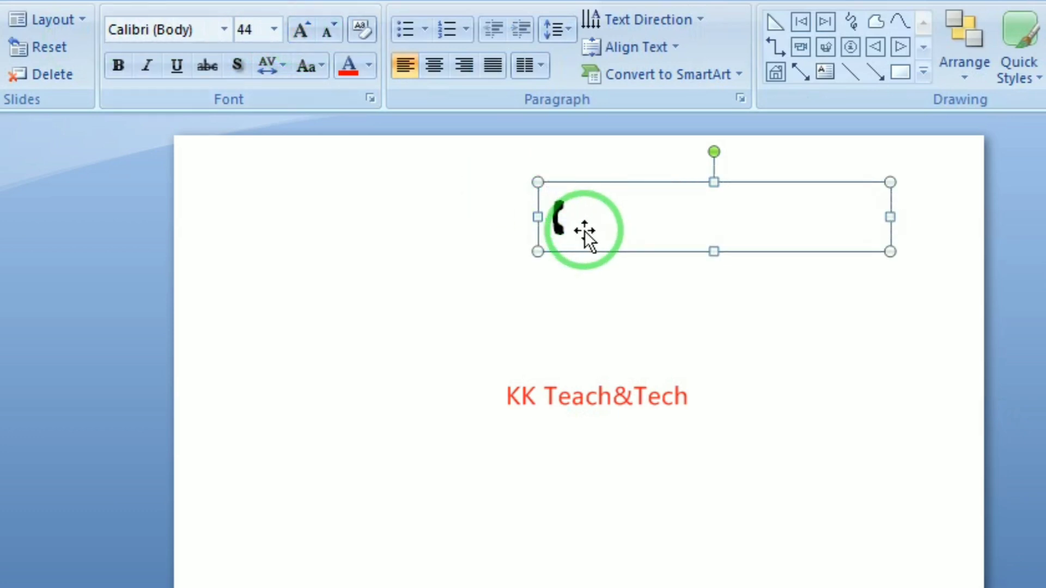
Type the contact phone number after the telephone symbol
double_click(579, 221)
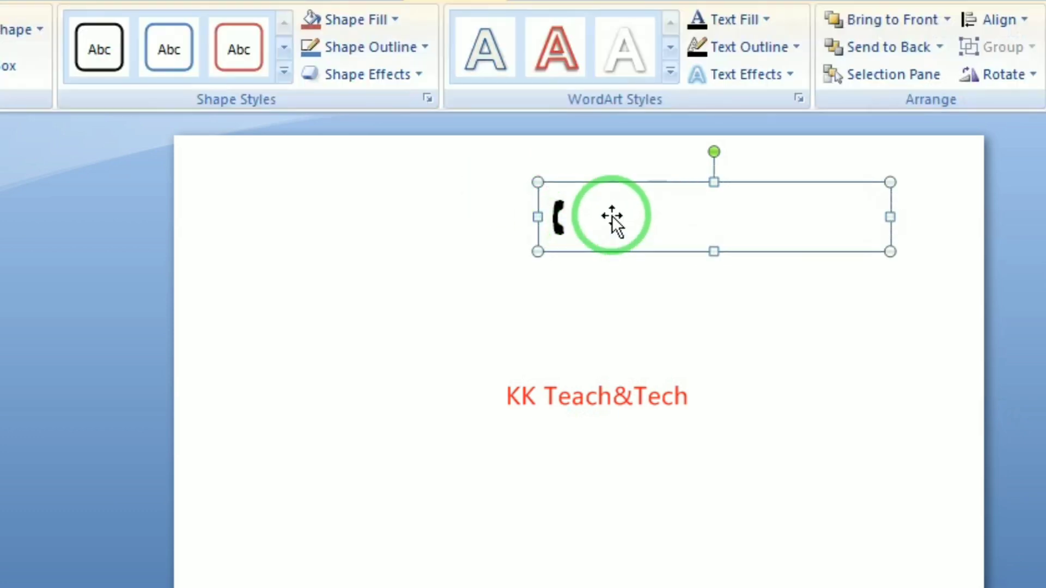
left_click(567, 214)
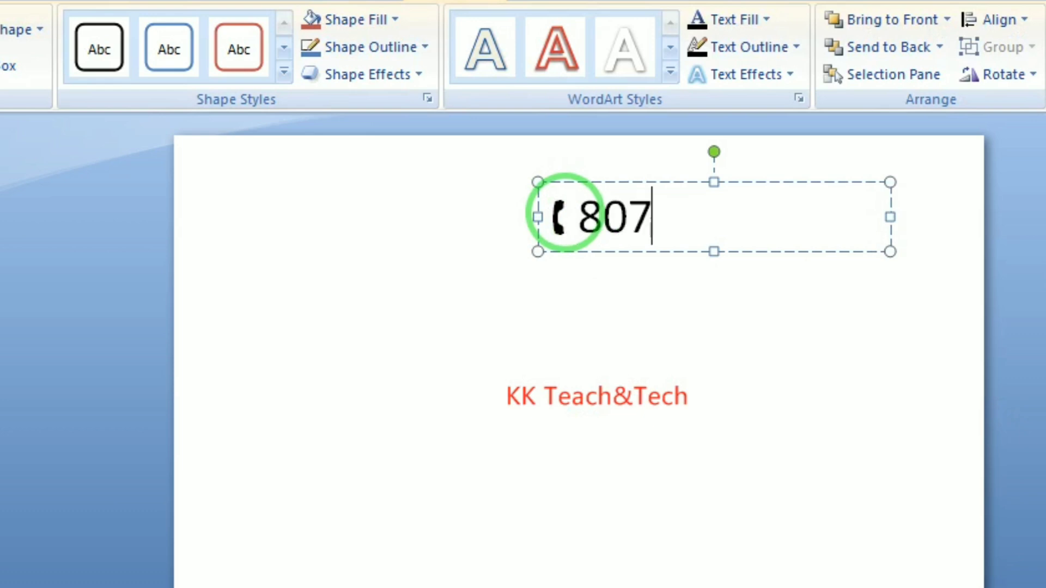
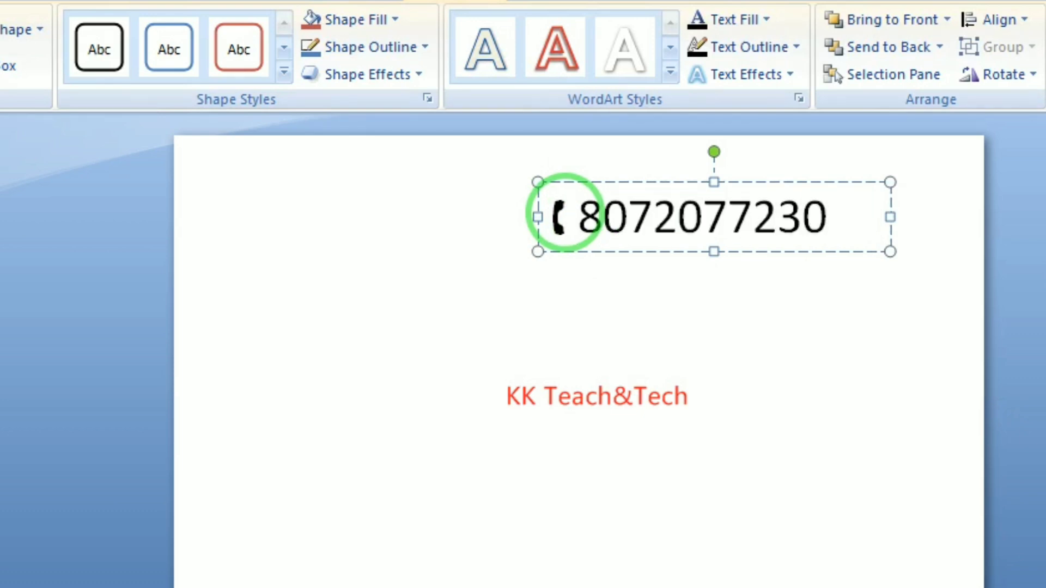
left_click(653, 341)
left_click(675, 213)
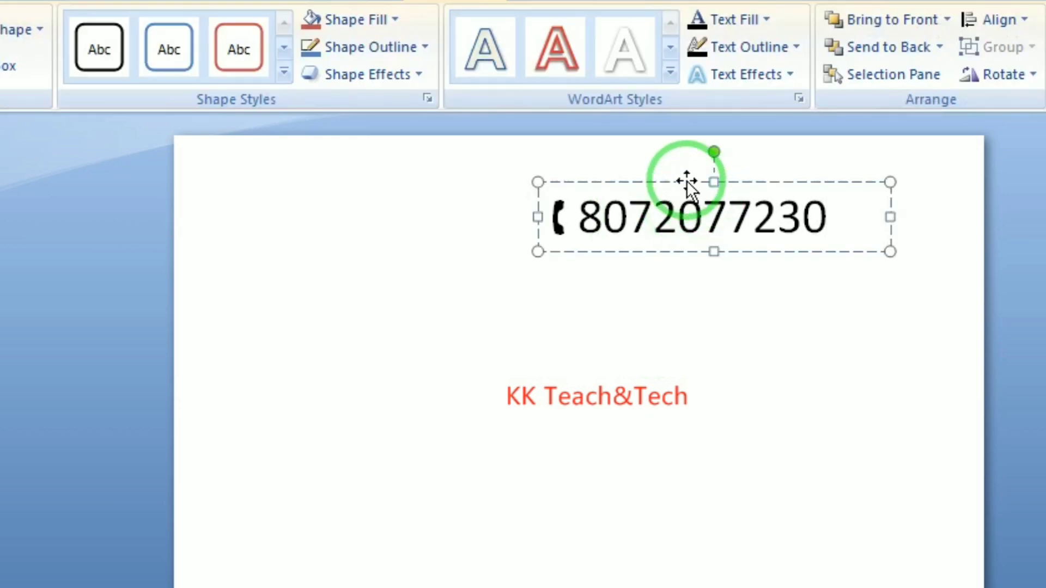
left_click(662, 196)
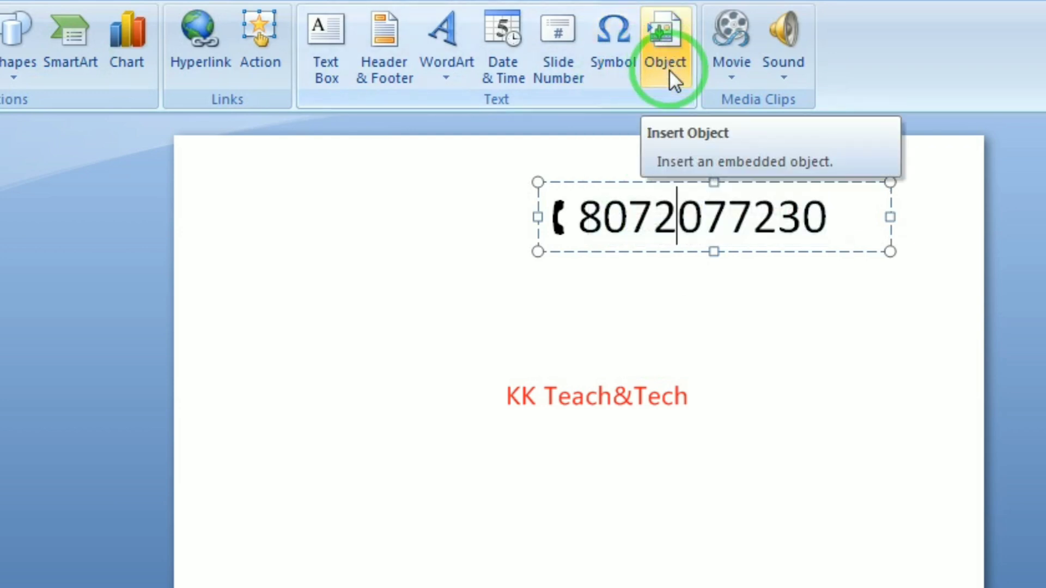
left_click(655, 204)
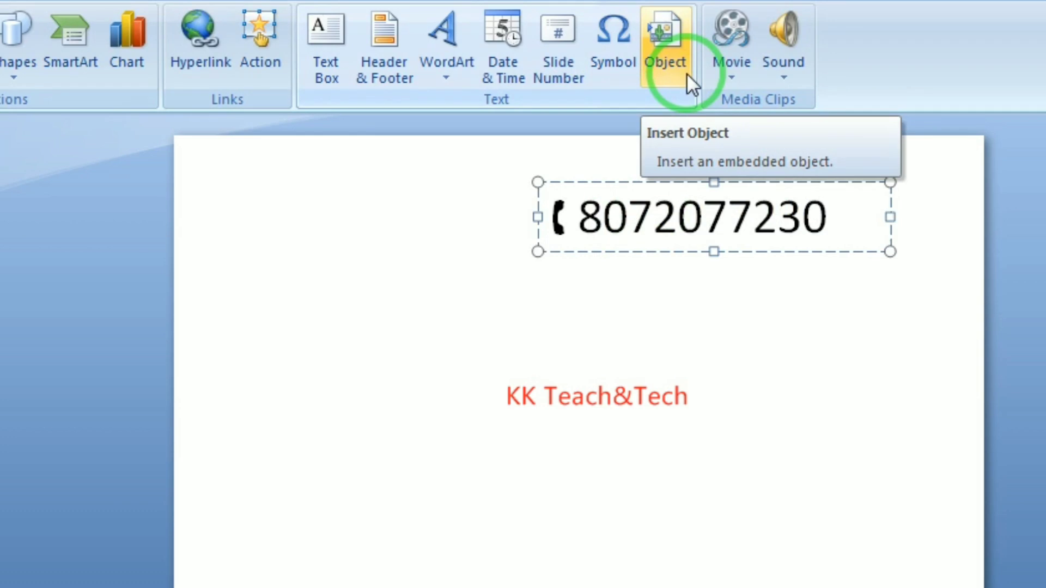
left_click(687, 73)
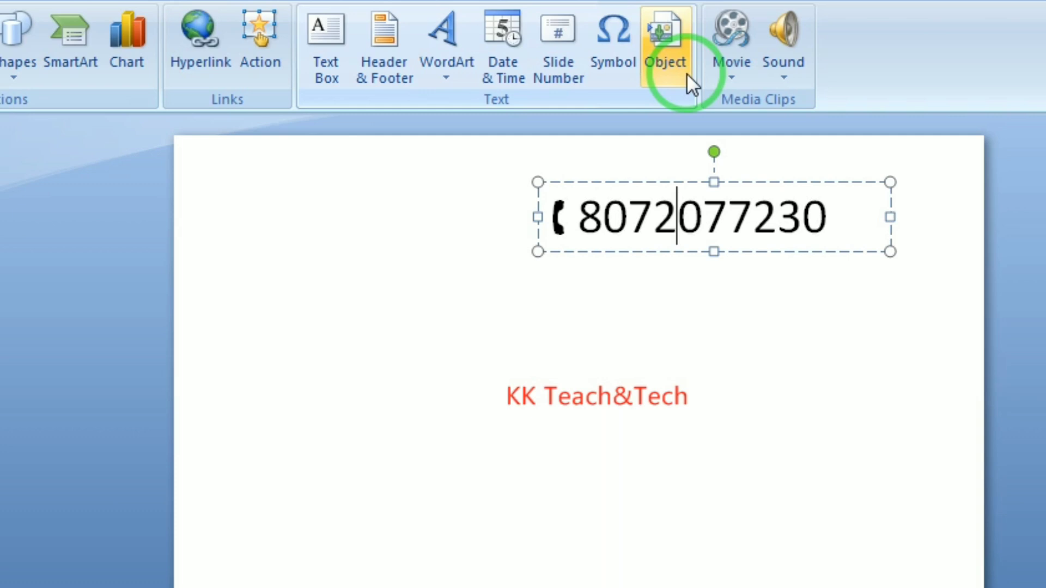
Insert an embedded Adobe Illustrator Artwork 13.0 object through the Insert Object dialog
left_click(665, 44)
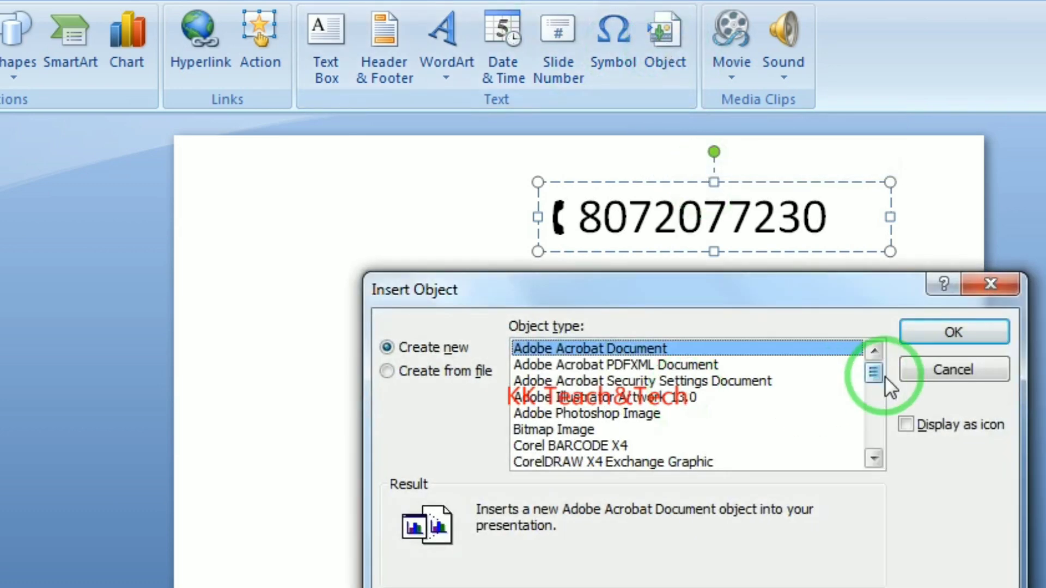
left_click_drag(878, 375, 870, 354)
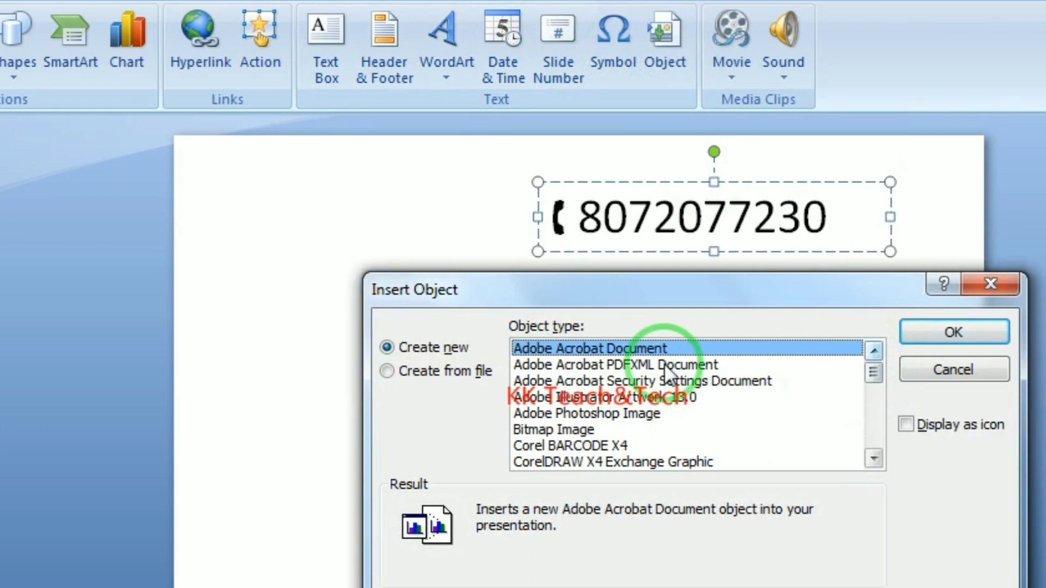
left_click(581, 397)
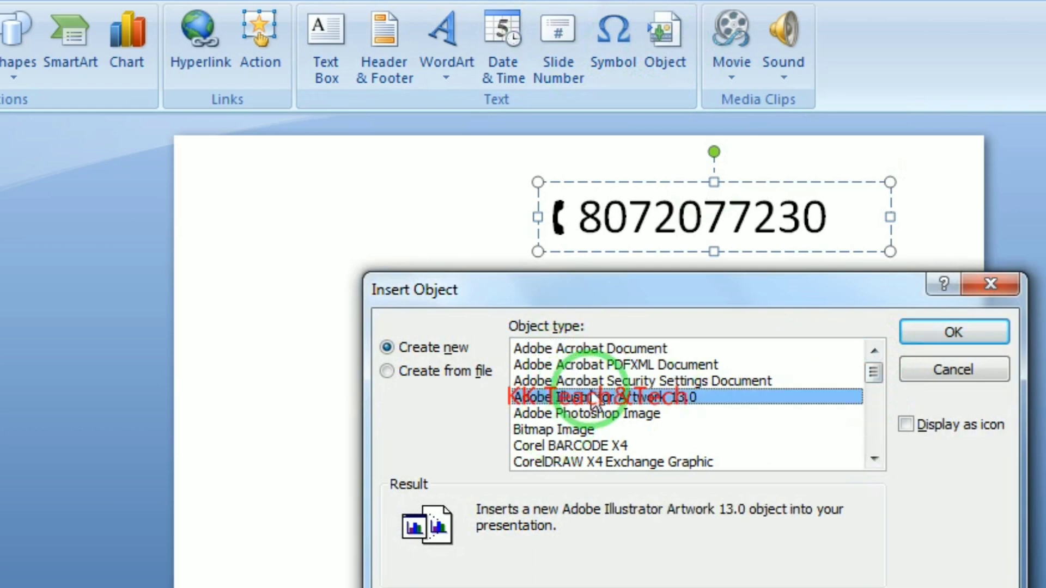
left_click(930, 336)
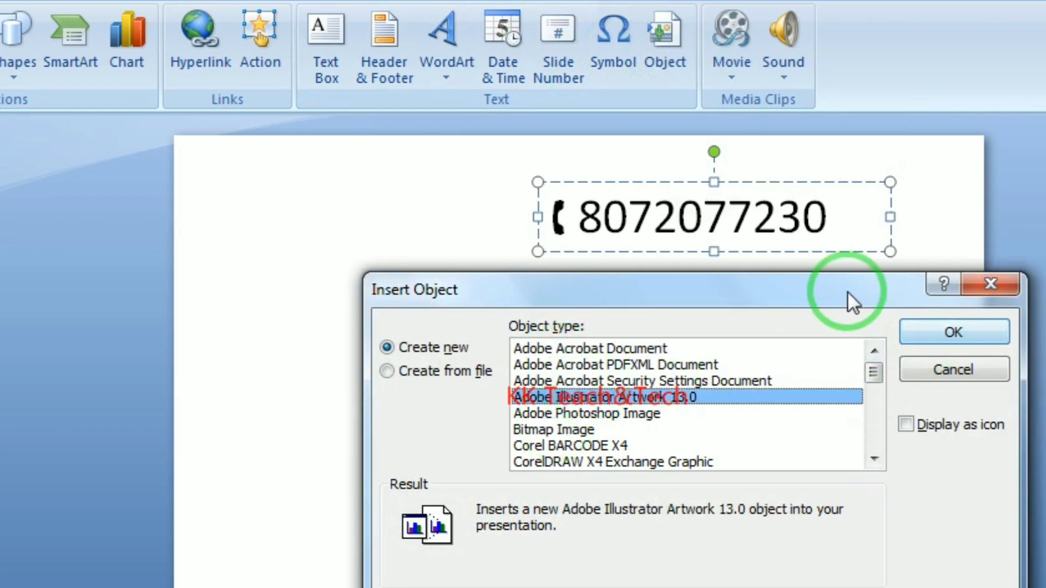
left_click_drag(847, 291, 852, 155)
left_click(953, 199)
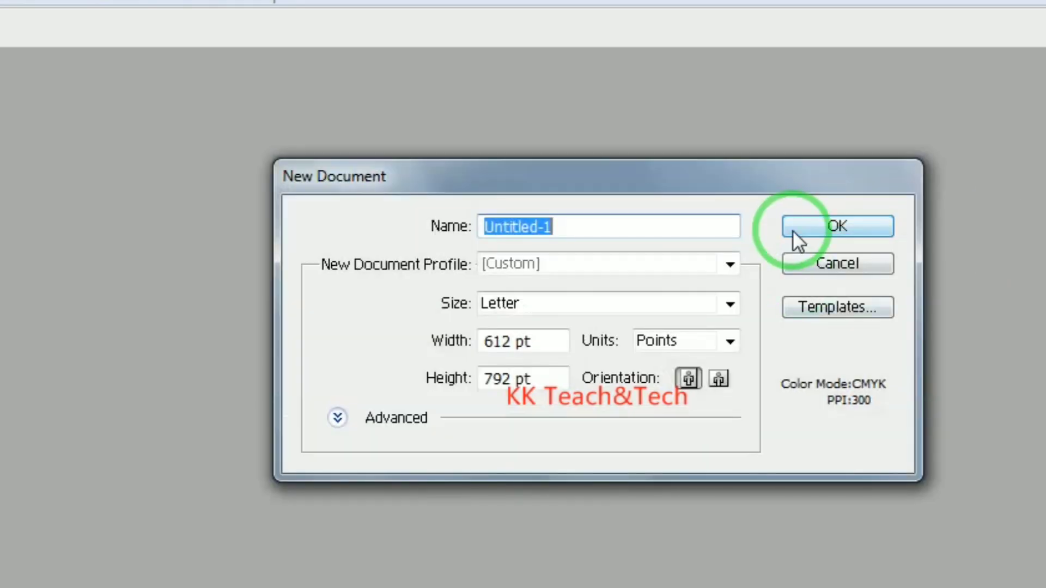
In a new Illustrator document, place a butterfly from the Nature symbols, enlarge it and nudge it up
left_click(792, 231)
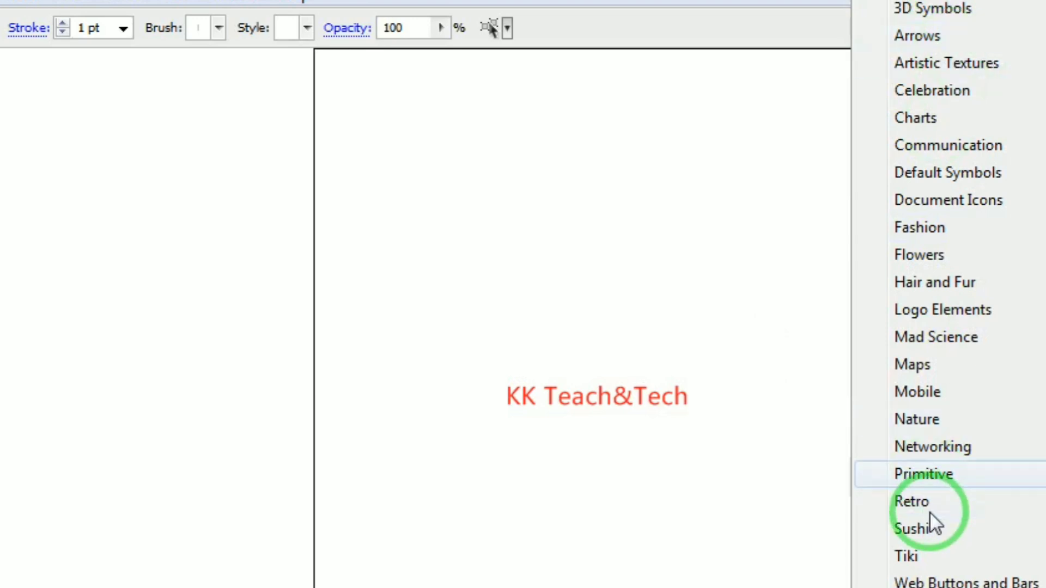
left_click(937, 420)
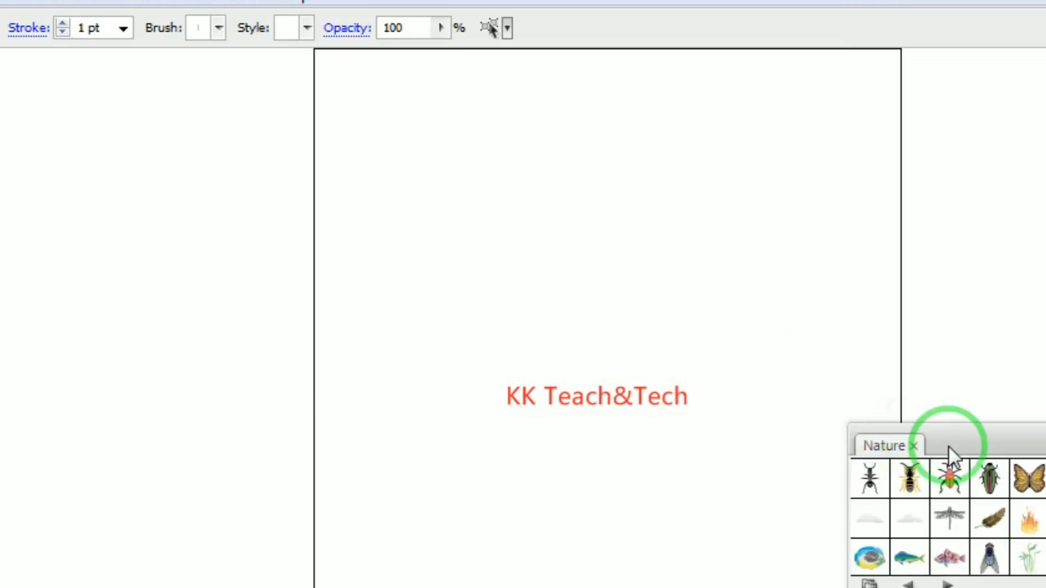
left_click_drag(947, 445, 1013, 401)
left_click_drag(1045, 433, 567, 203)
left_click_drag(602, 241, 746, 361)
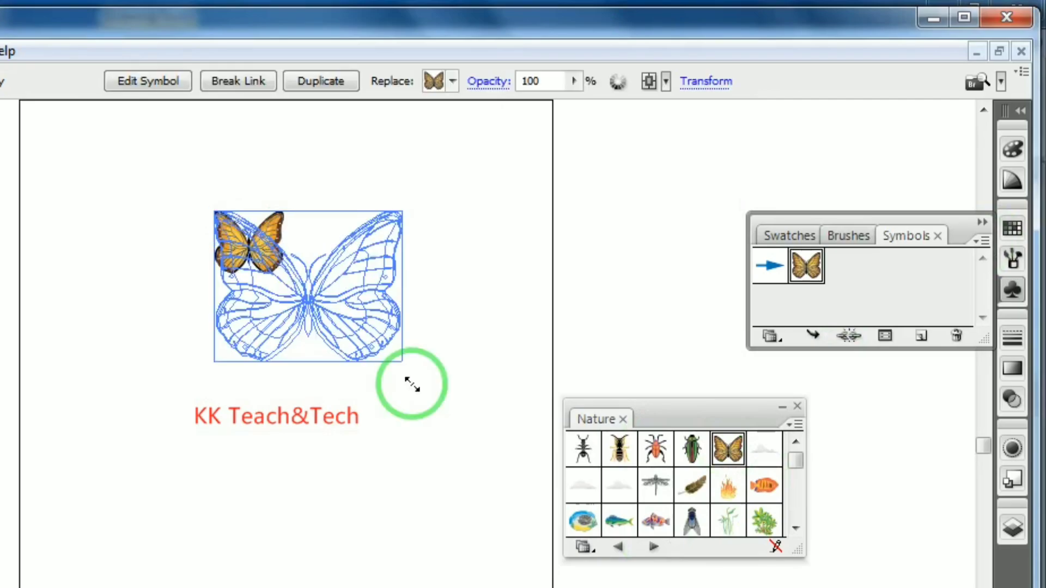
mouse_move(412, 385)
left_mouse_down()
mouse_move(409, 397)
mouse_move(411, 383)
left_mouse_up()
left_click_drag(312, 267, 317, 234)
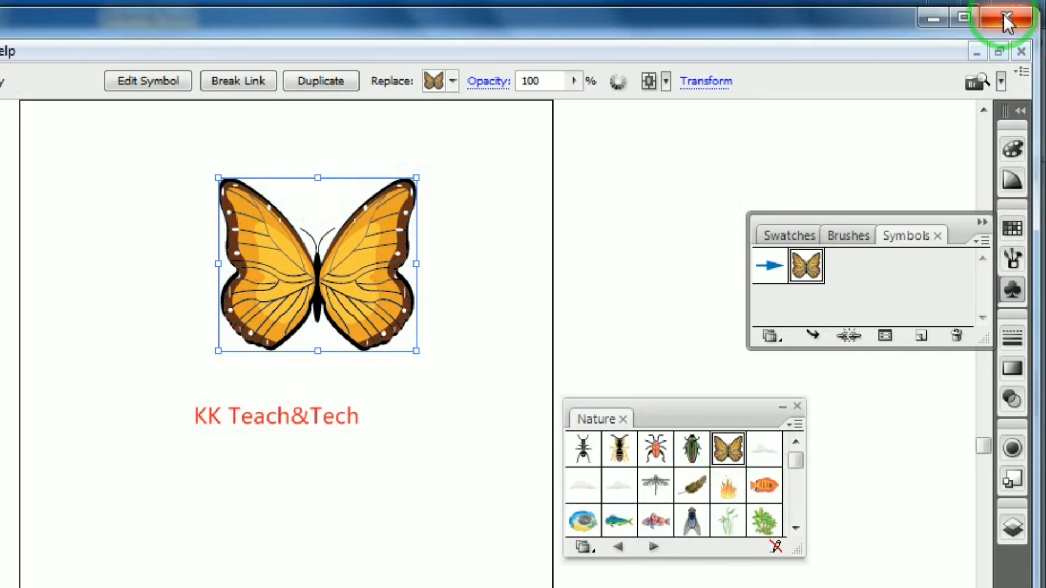
Return to PowerPoint, delete the embedded butterfly, then open and cancel the Insert Object dialog
left_click(1004, 14)
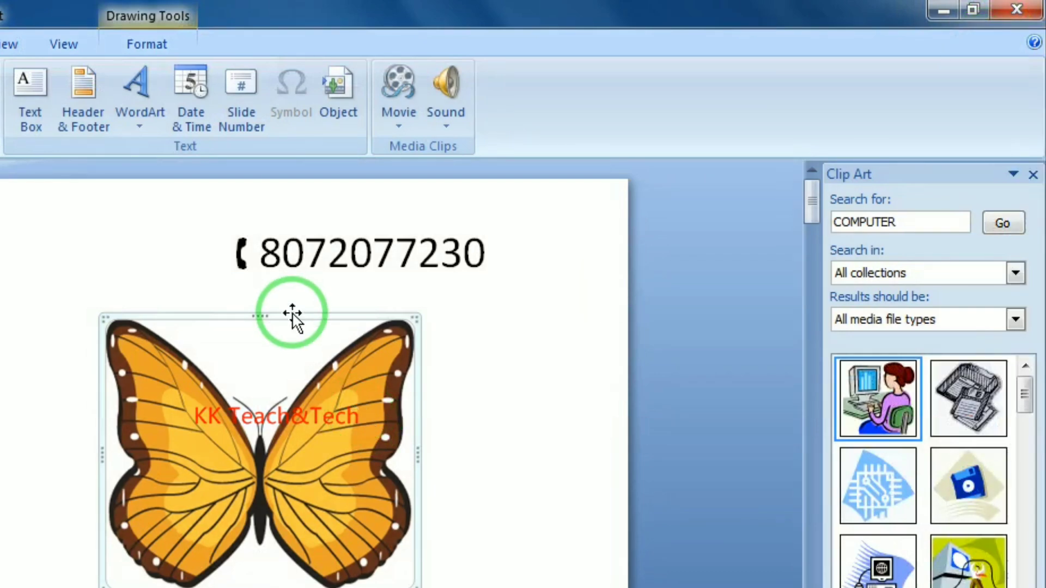
left_click_drag(297, 320, 419, 295)
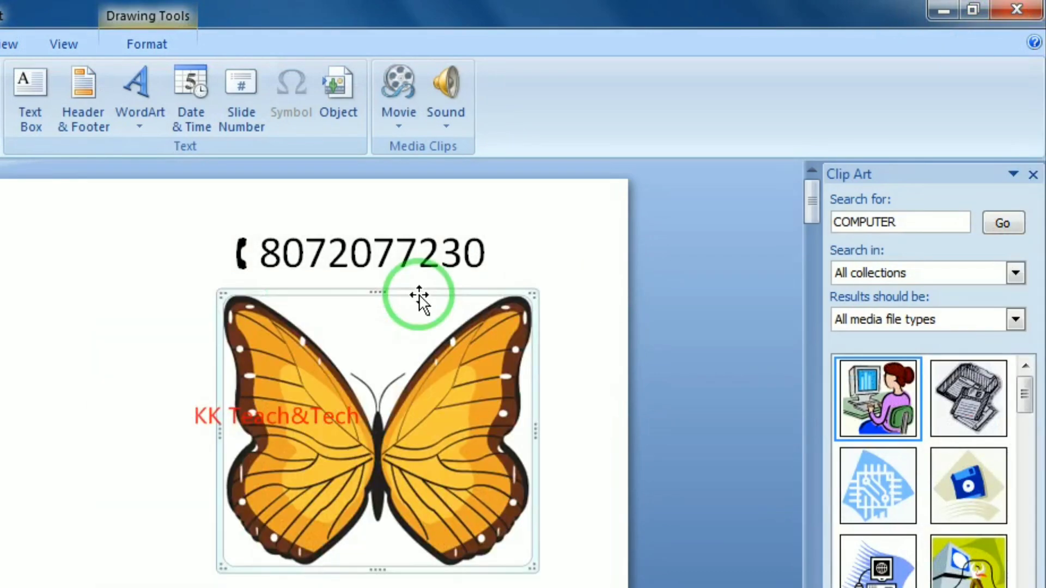
key("Delete")
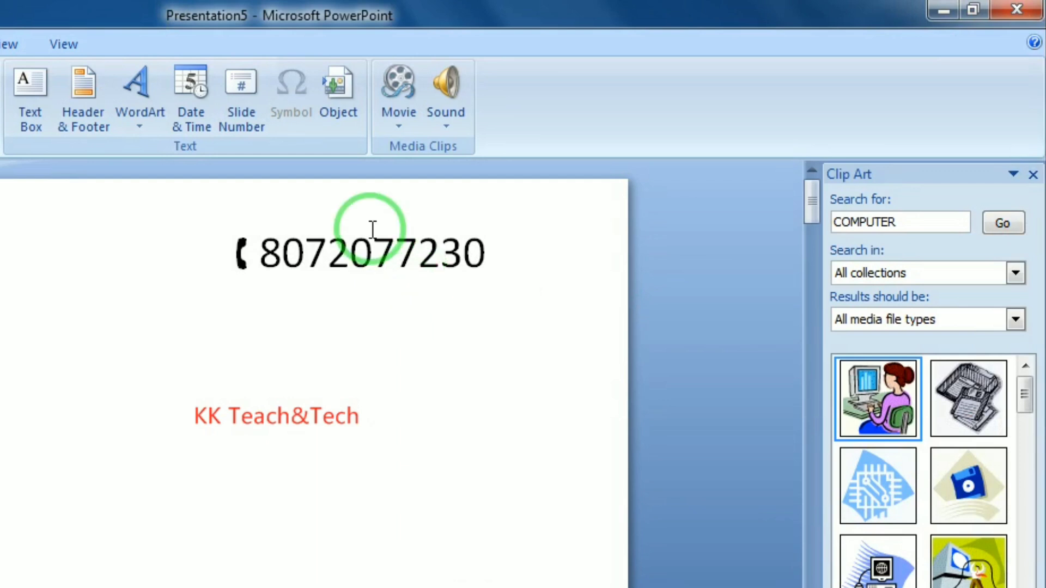
left_click(345, 102)
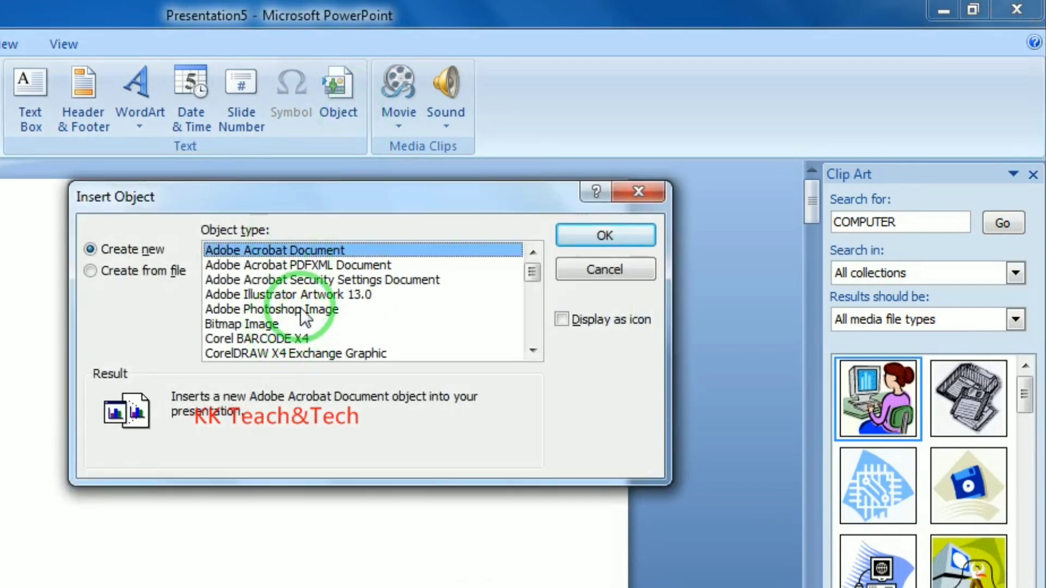
left_click(656, 188)
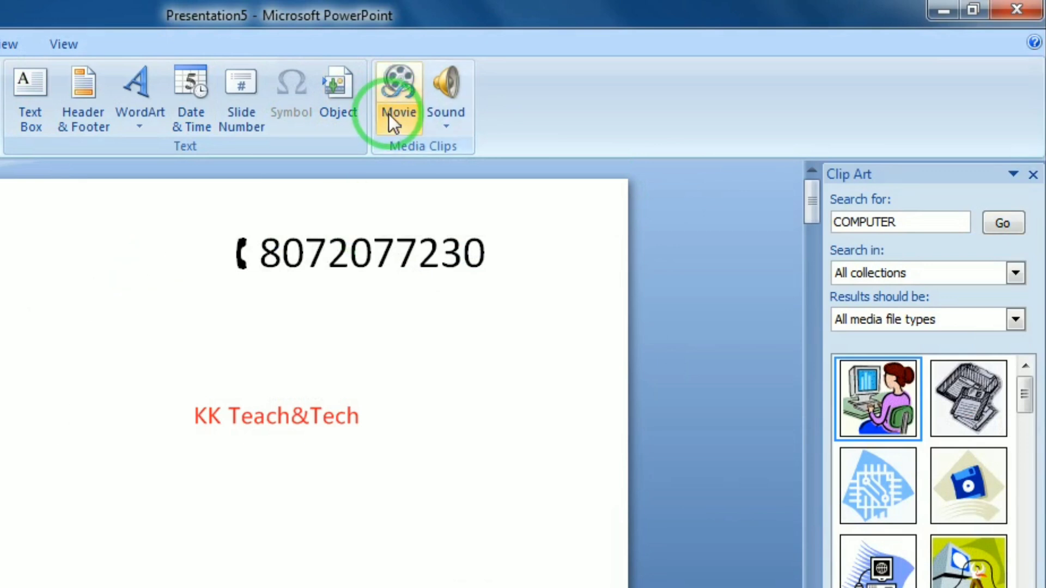
Insert the Wildlife movie from Videos > Sample Videos
left_click(403, 123)
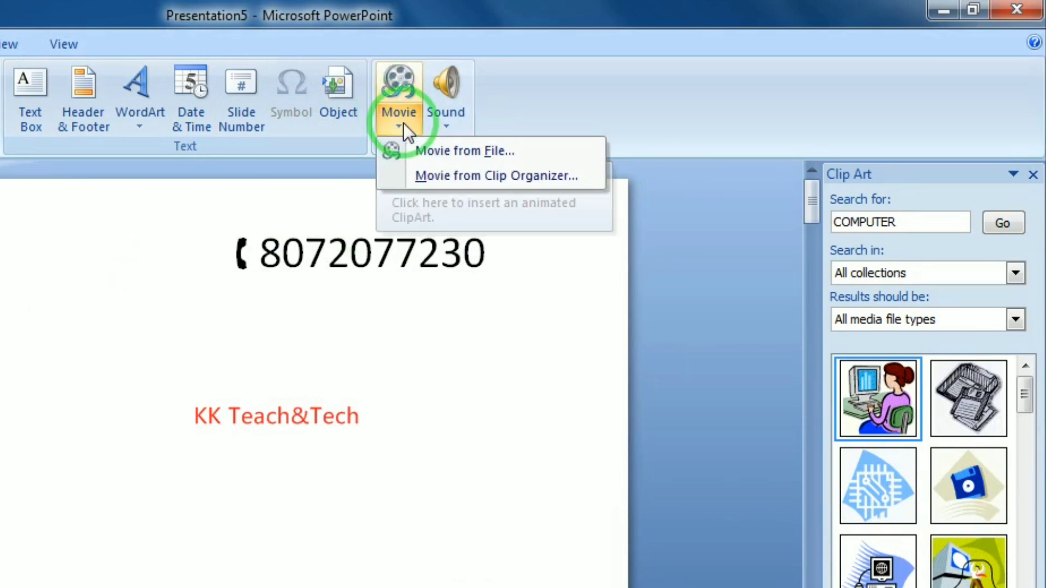
left_click(451, 154)
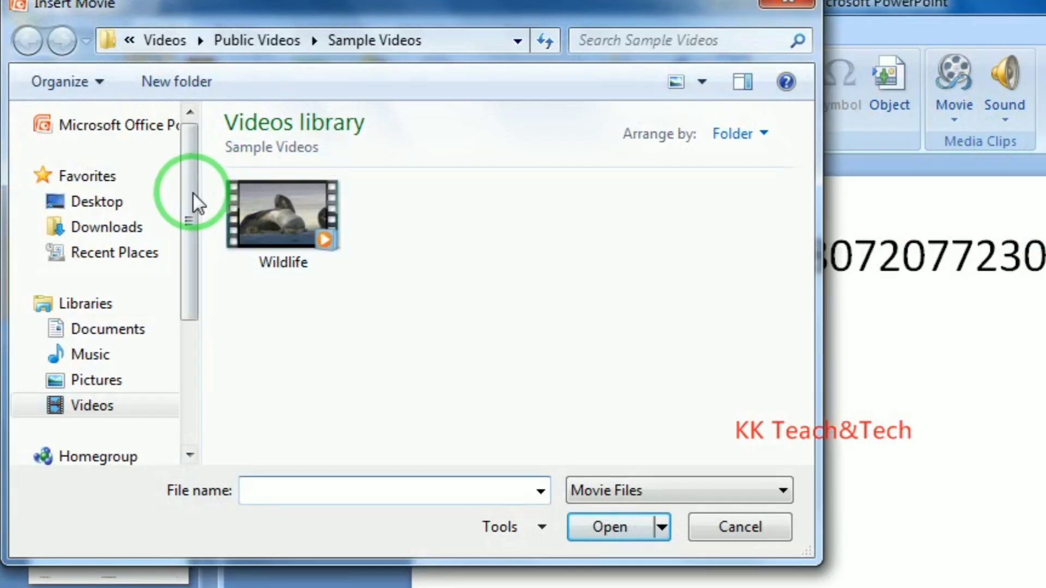
left_click_drag(192, 201, 191, 150)
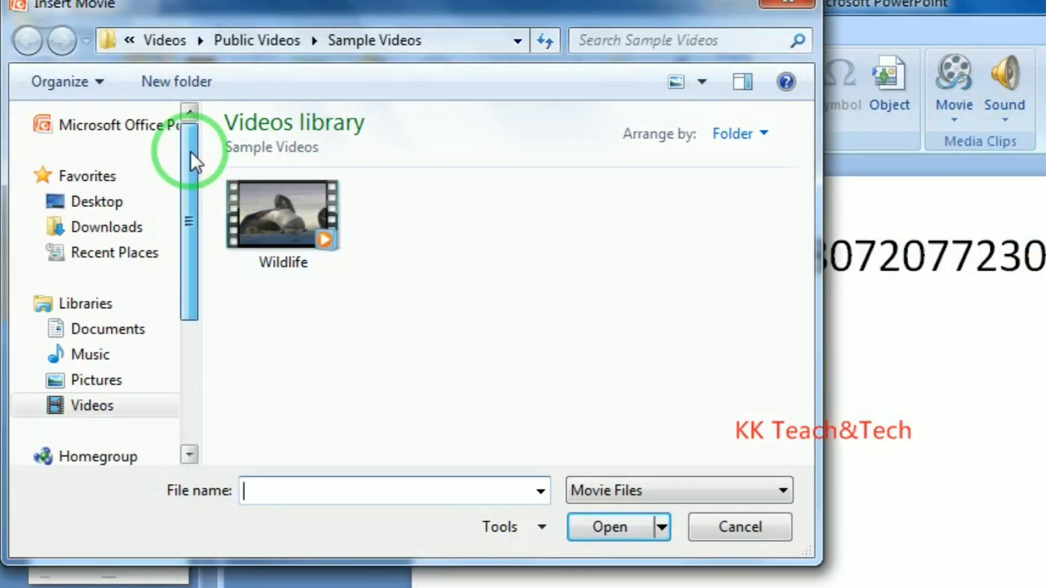
left_click(292, 216)
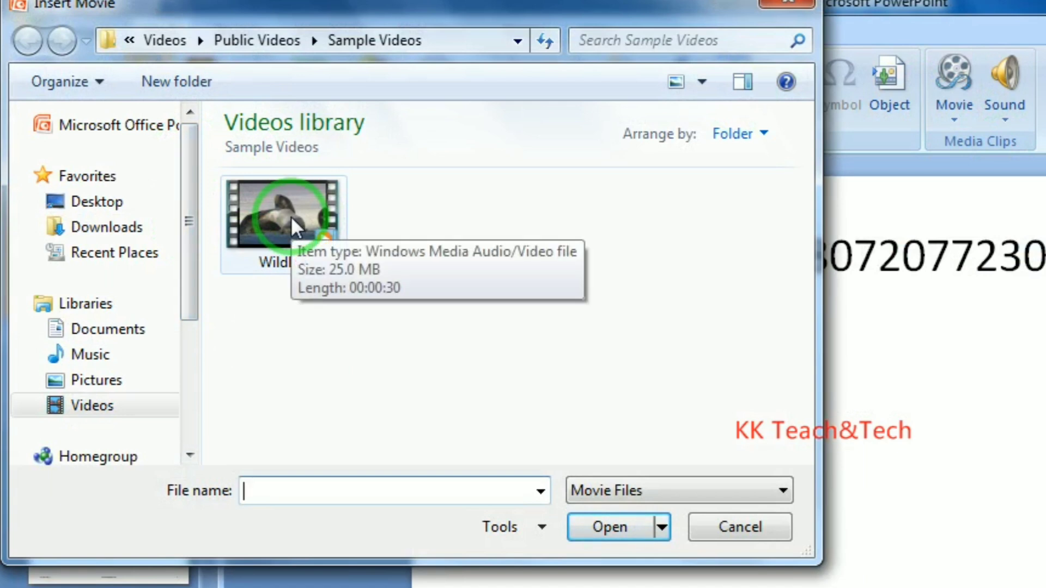
left_click(95, 409)
double_click(267, 287)
left_click(311, 239)
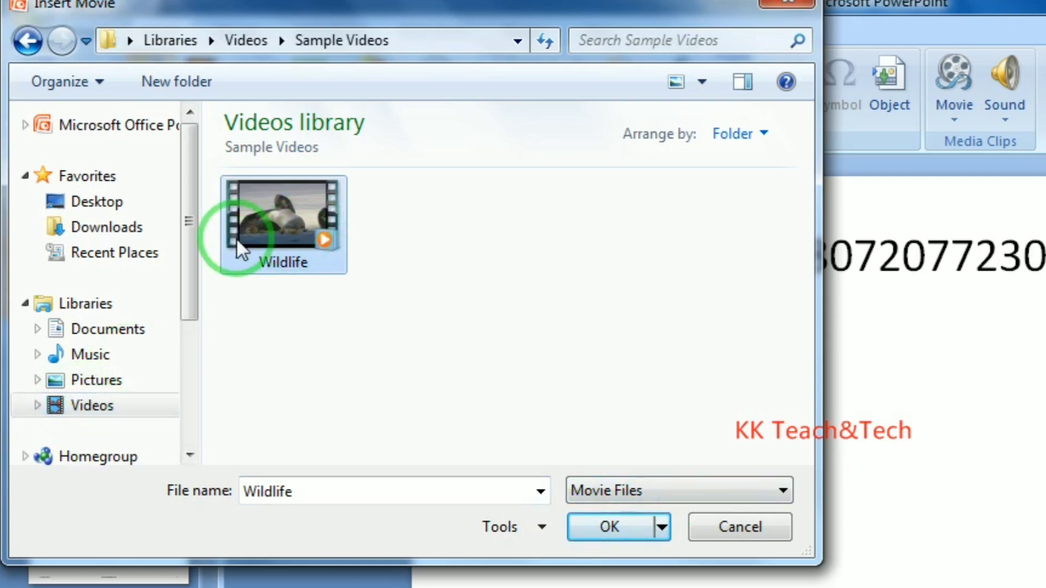
left_click(587, 527)
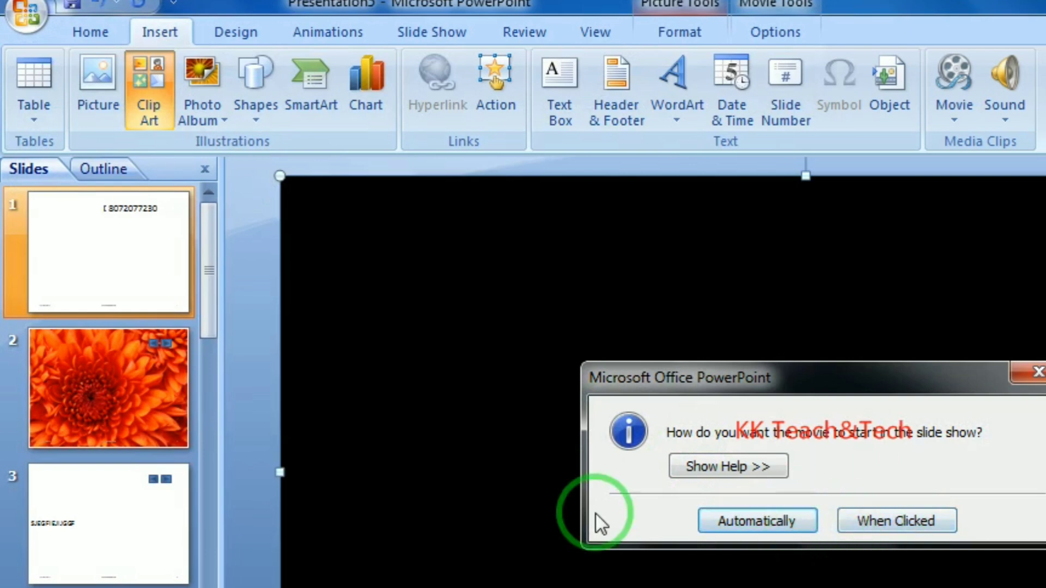
Set the movie to start automatically, shrink it to about 4.58 x 2.58 inches, and move it lower left
left_click(779, 520)
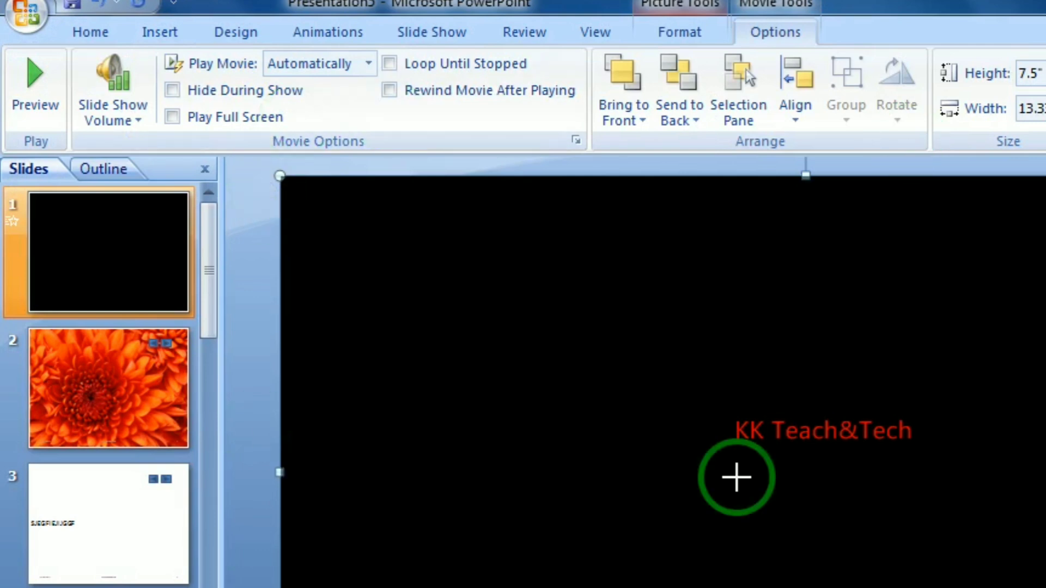
left_click_drag(735, 476, 696, 467)
left_click_drag(782, 461, 641, 379)
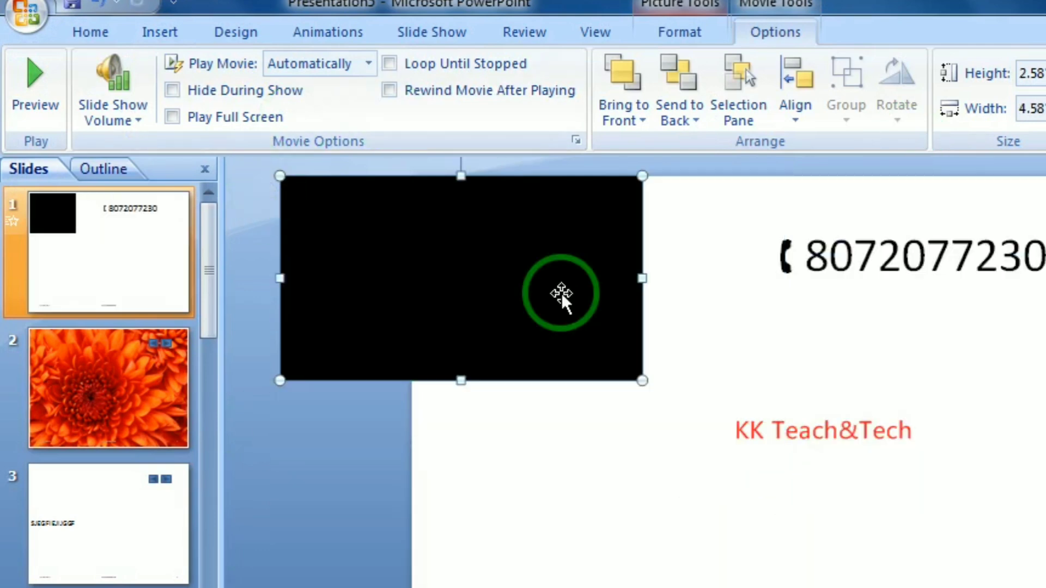
left_click_drag(539, 289, 705, 567)
left_click(963, 585)
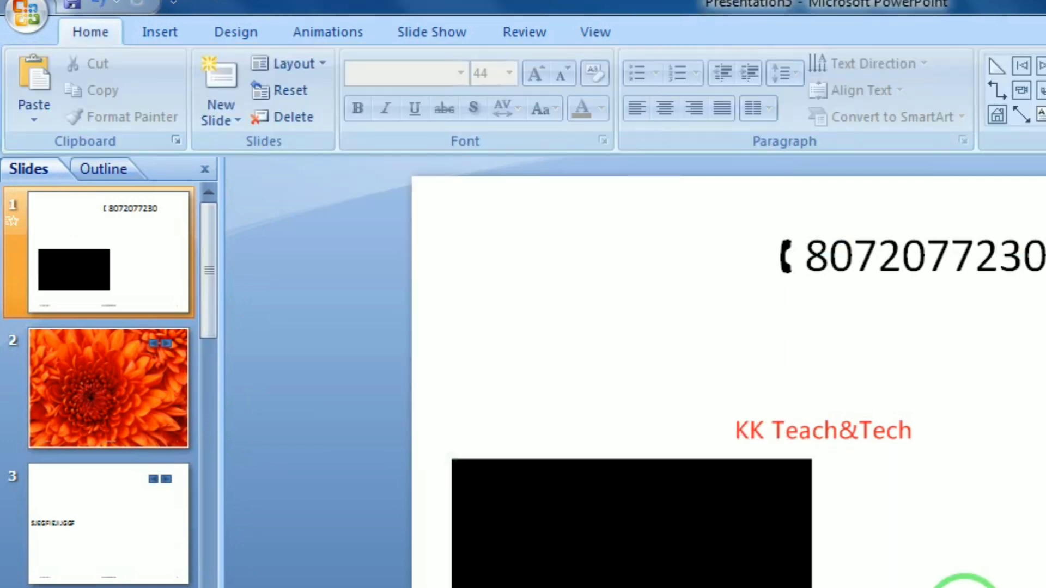
Play the movie in the slide show, then delete it from the slide
left_click(964, 584)
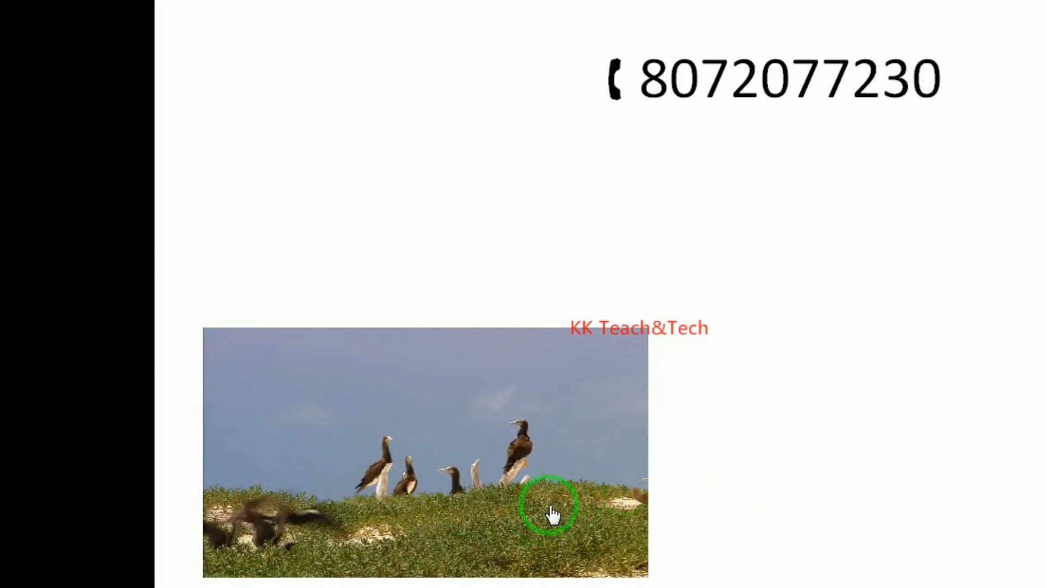
key("Escape")
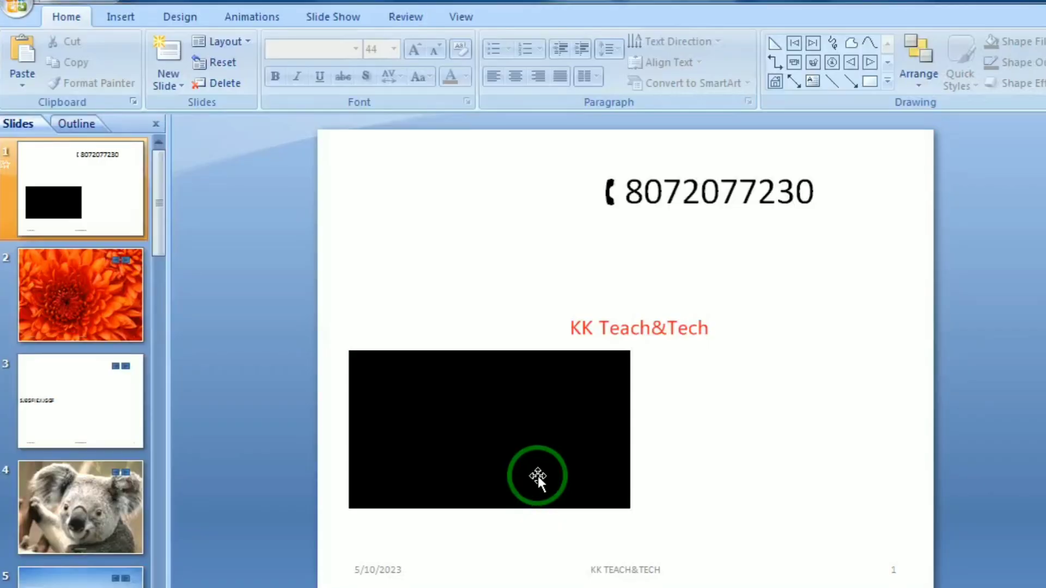
left_click(540, 473)
key("Delete")
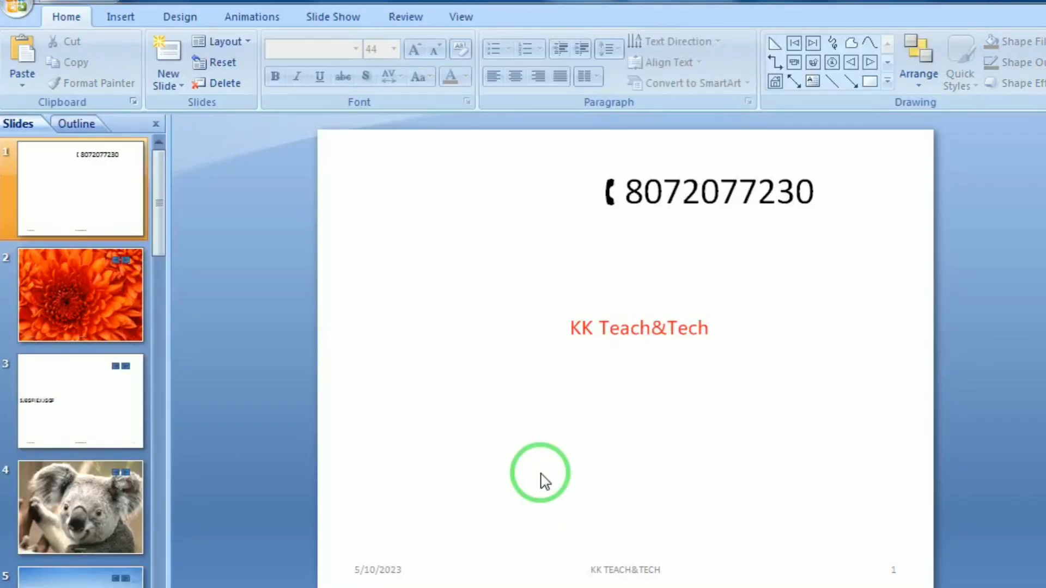
Insert the animated computers-and-globe clip art, enlarge it to about 3.24 x 3.77 inches, and move it left
left_click(101, 19)
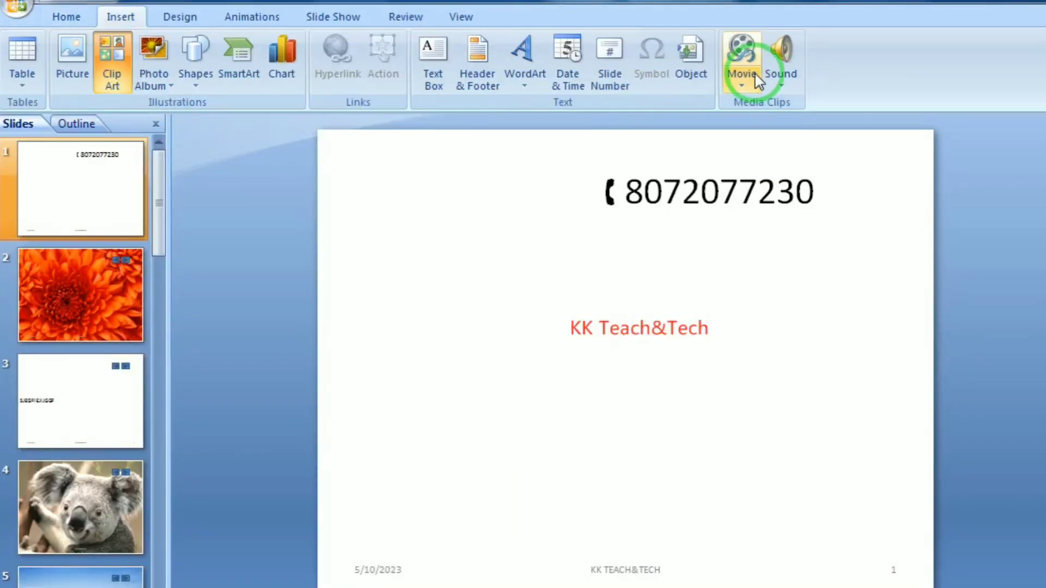
left_click(744, 83)
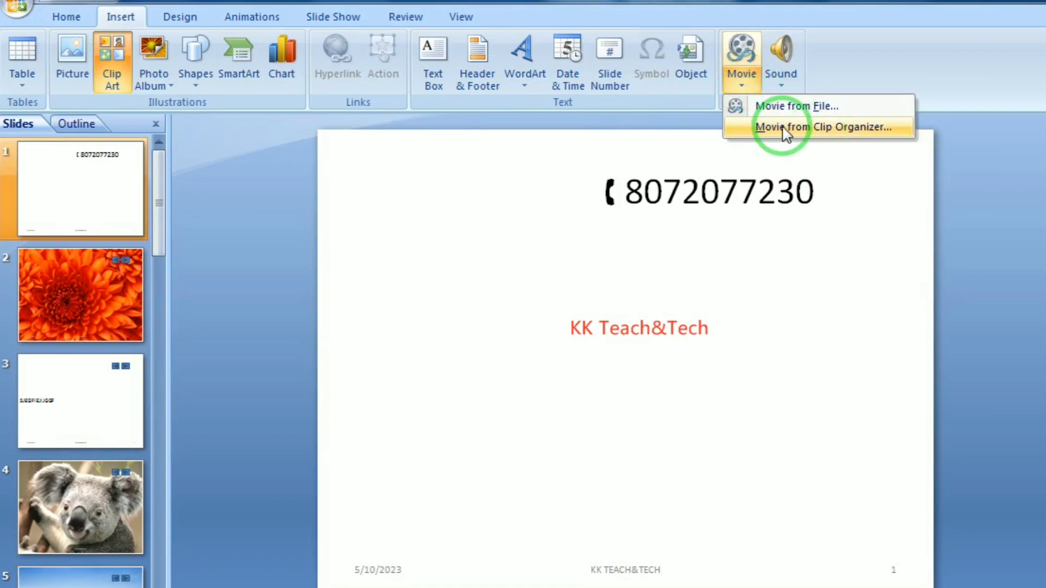
left_click(841, 134)
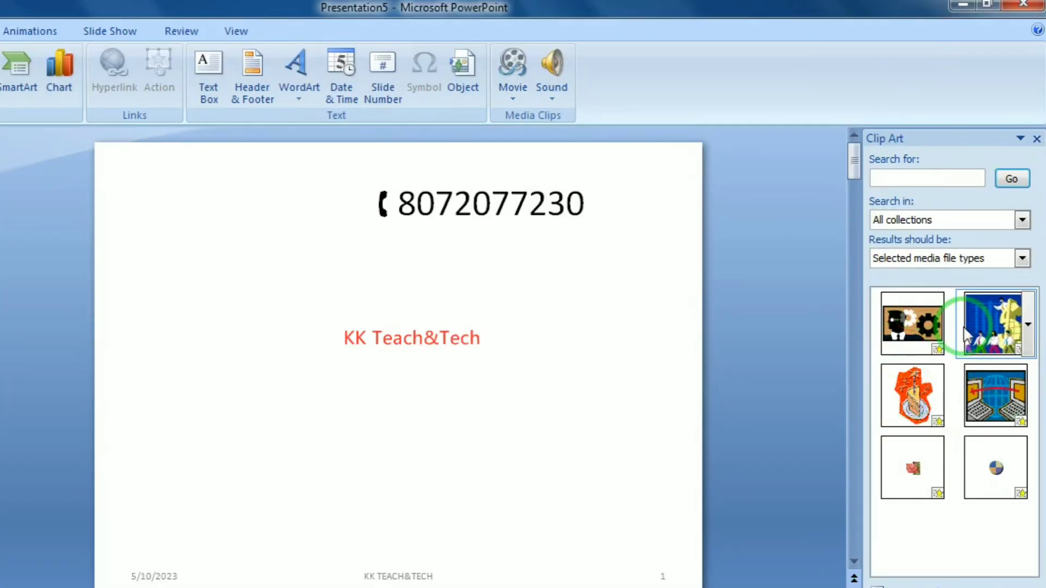
left_click(987, 388)
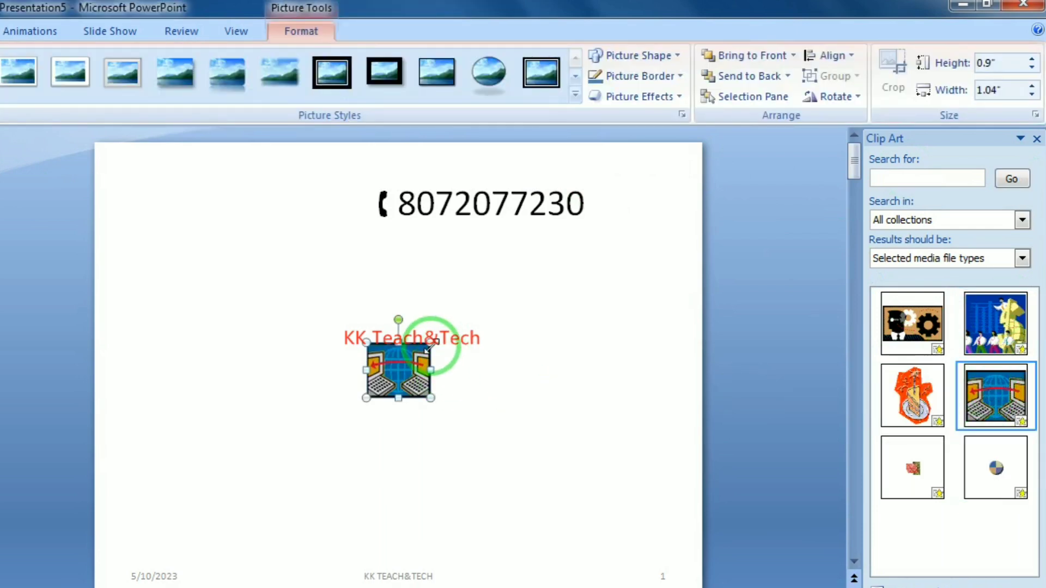
left_click_drag(430, 342, 591, 276)
left_click_drag(534, 309, 303, 350)
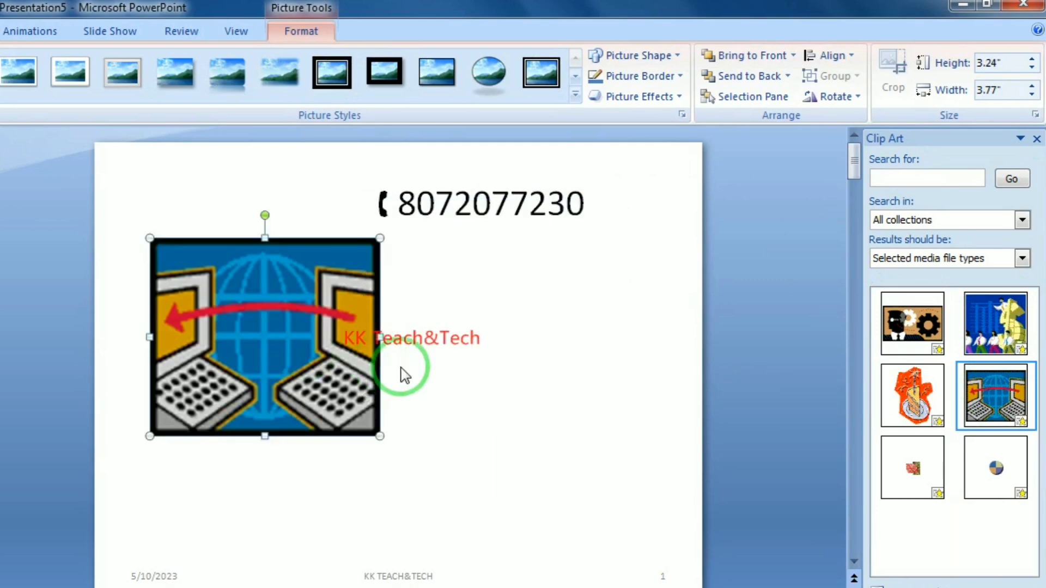
Watch the clip animate in the slide show, then delete the clip art from the slide
key("F5")
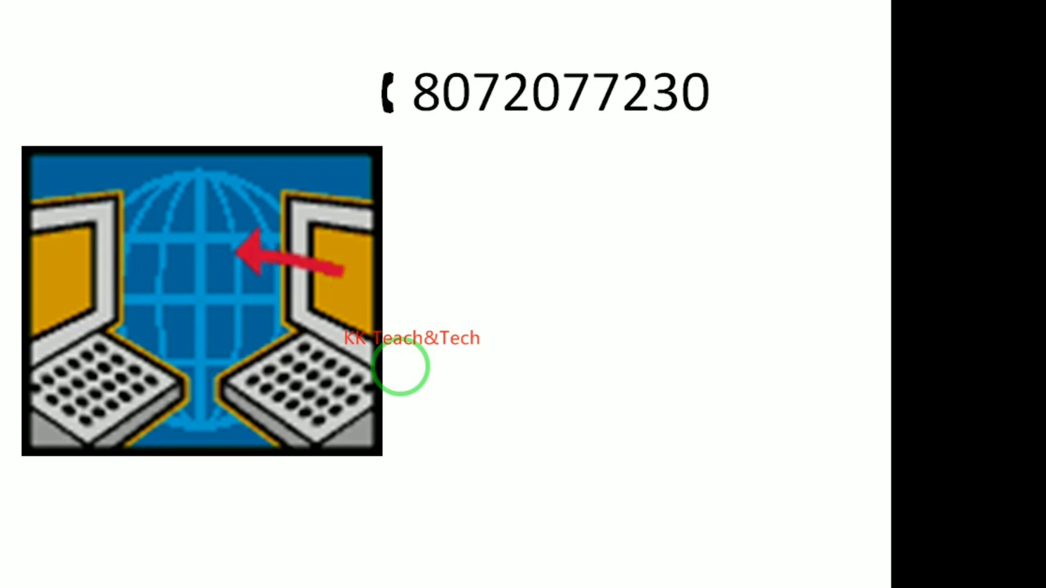
key("Escape")
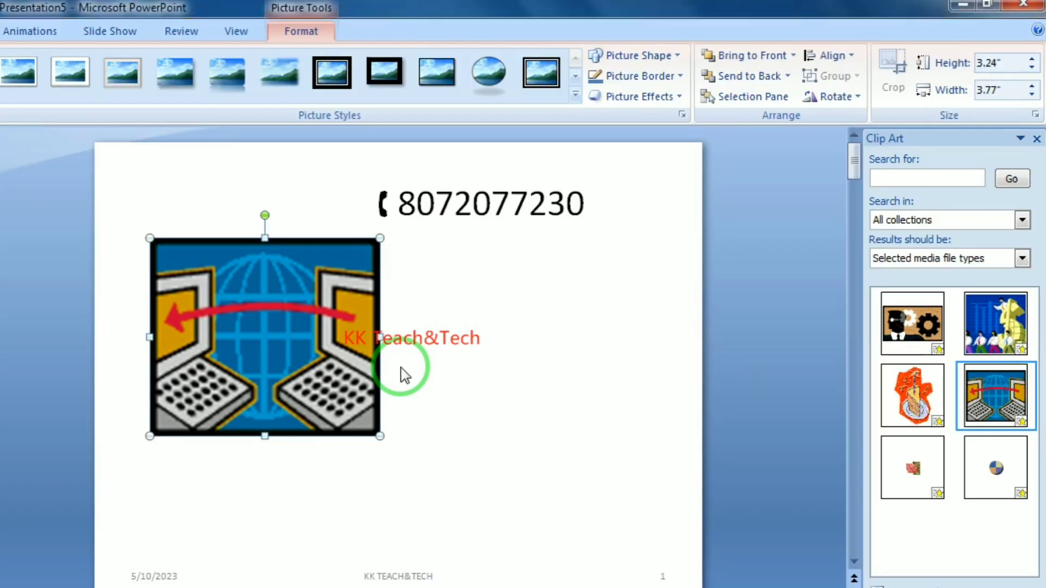
key("alt+n")
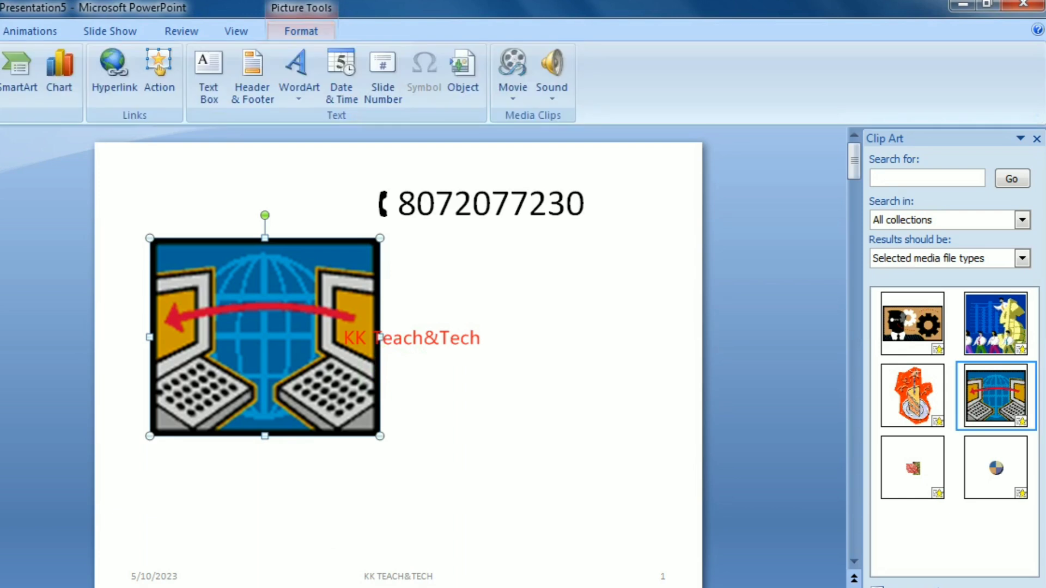
left_click(515, 87)
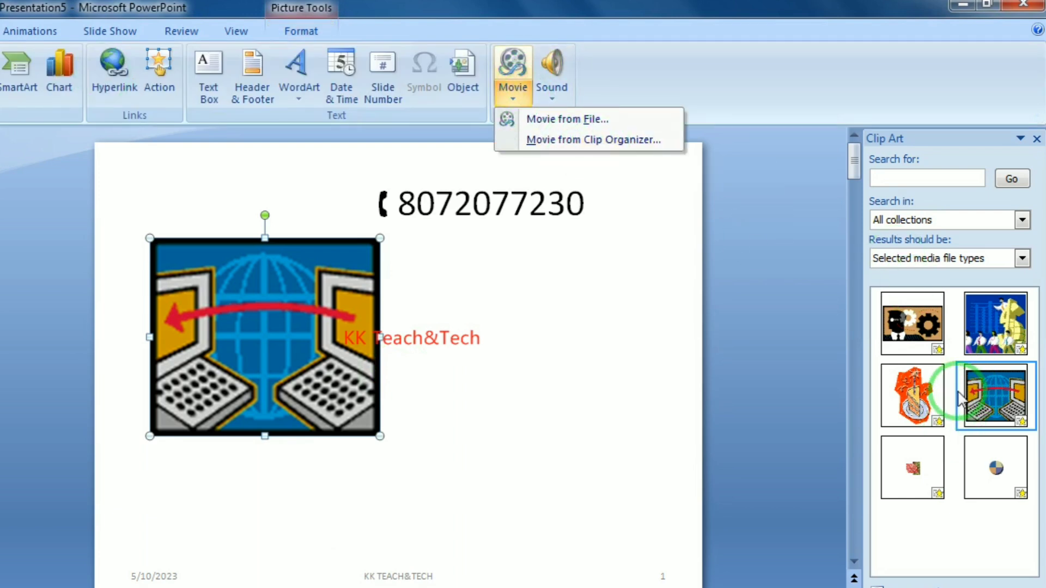
left_click(246, 333)
key("Delete")
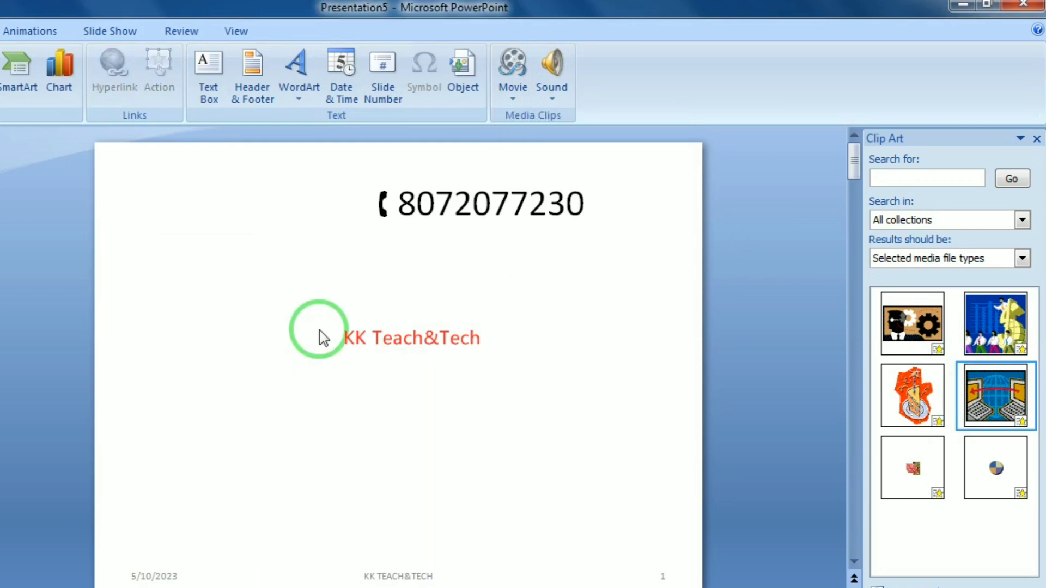
left_click(552, 99)
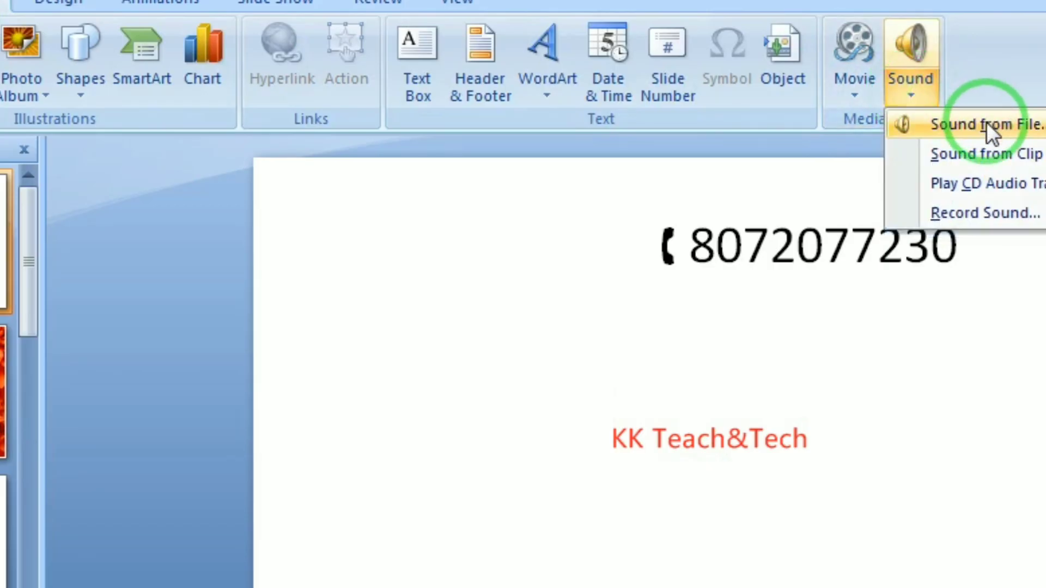
left_click(986, 123)
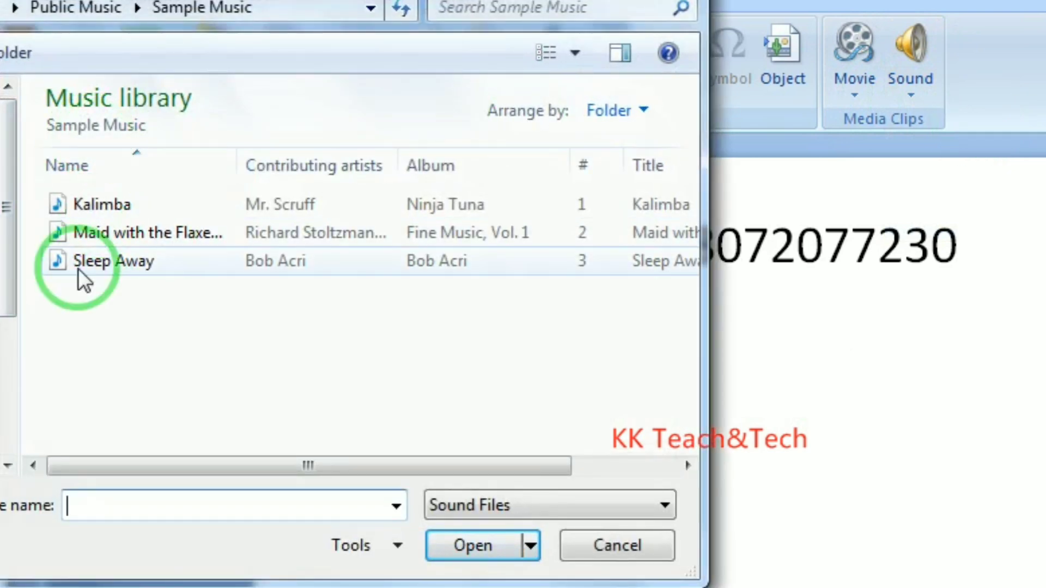
left_click(110, 207)
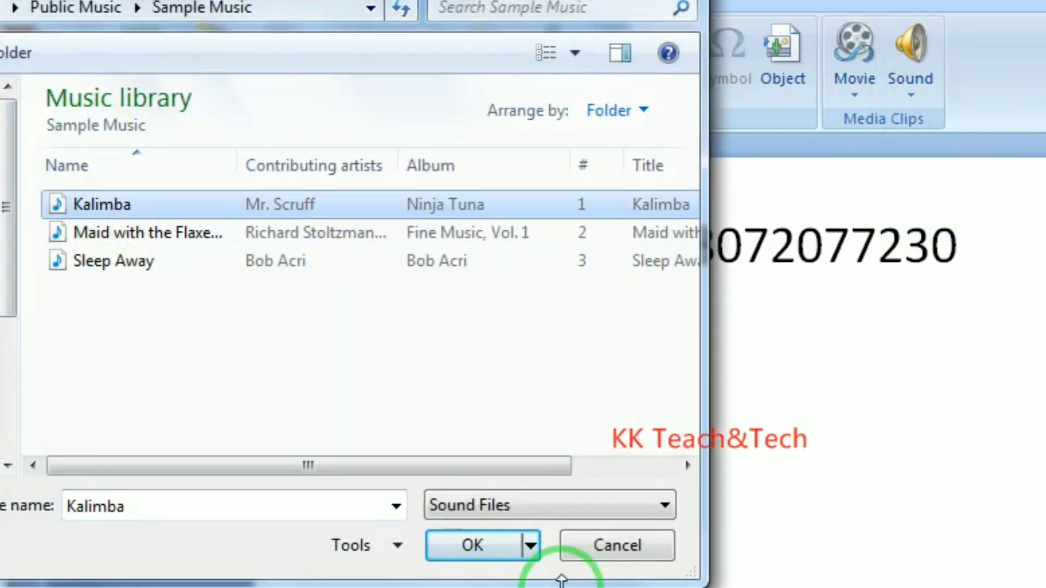
left_click(466, 547)
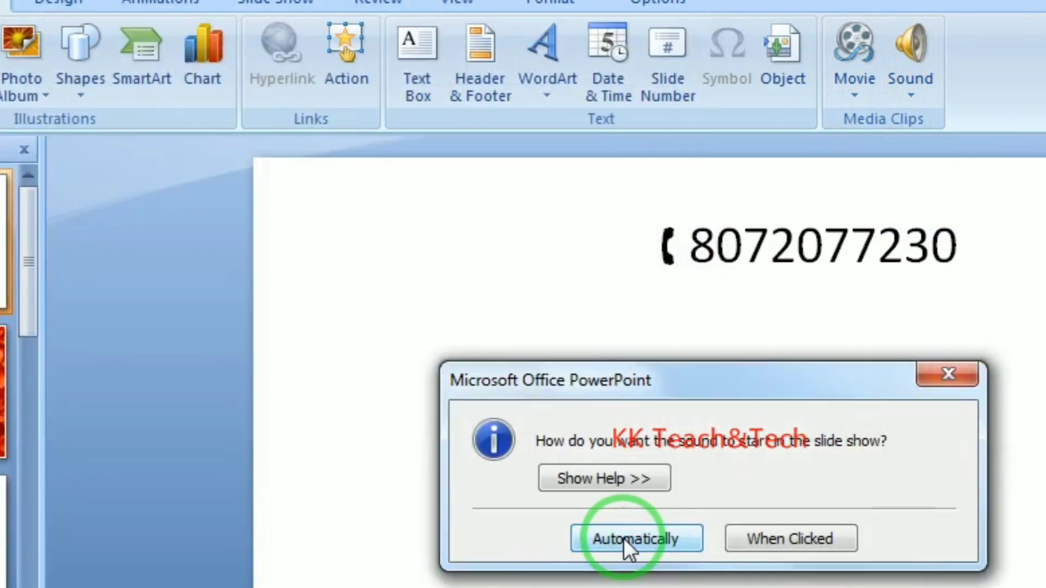
left_click(660, 541)
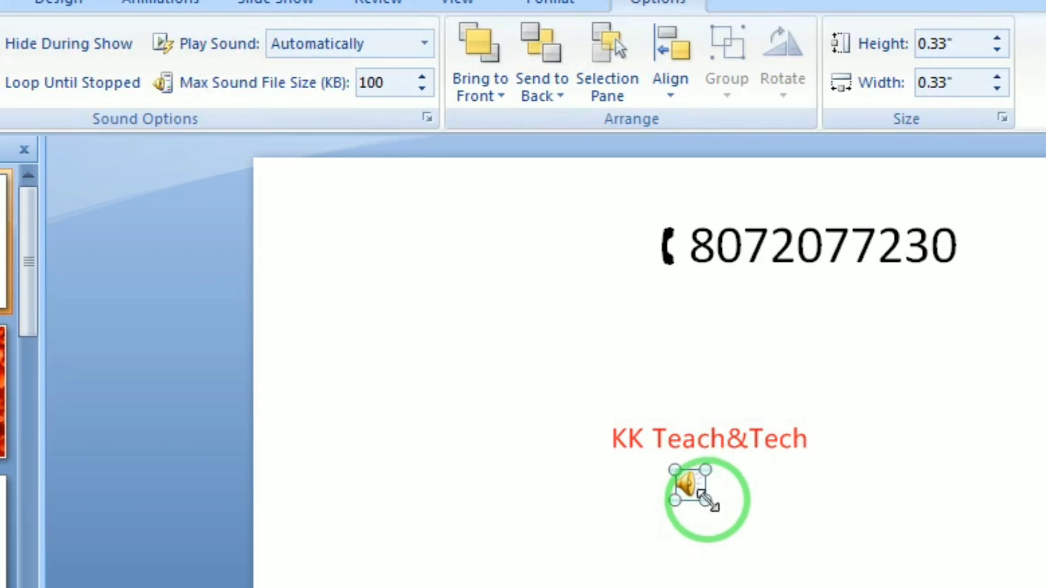
left_click_drag(704, 497, 872, 587)
left_click_drag(770, 561, 378, 294)
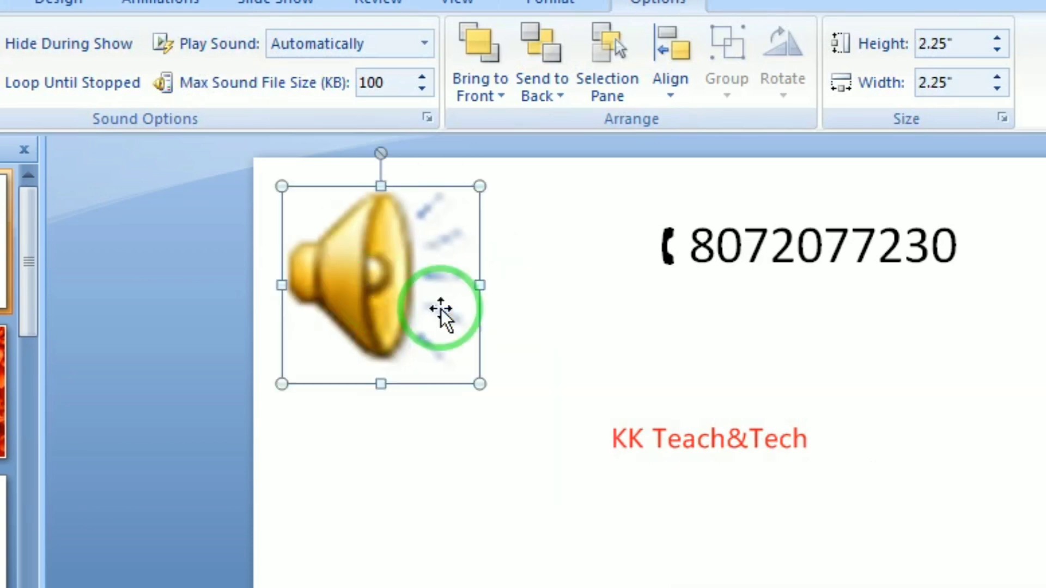
left_click_drag(480, 384, 370, 275)
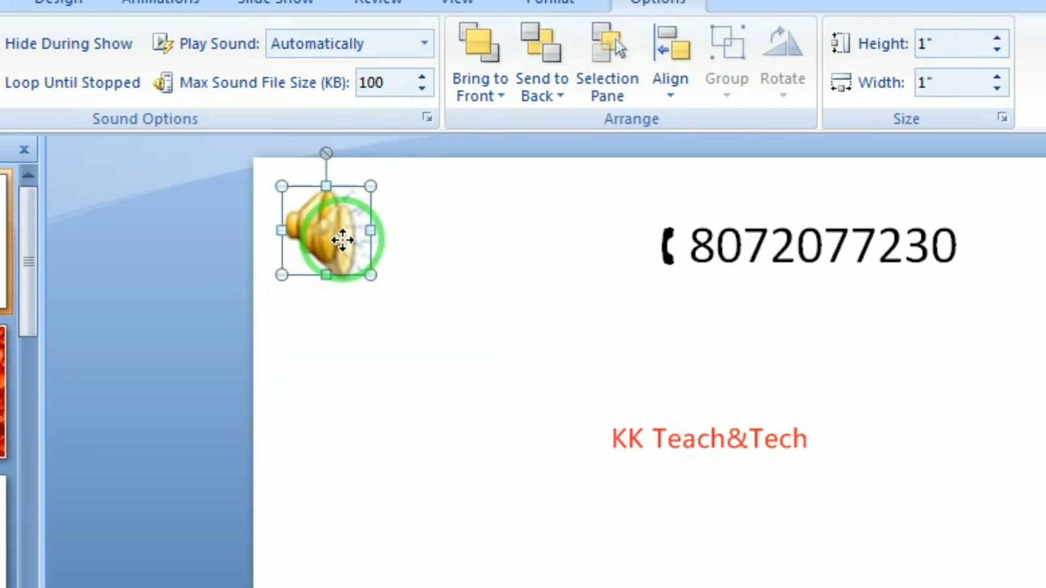
left_click(455, 261)
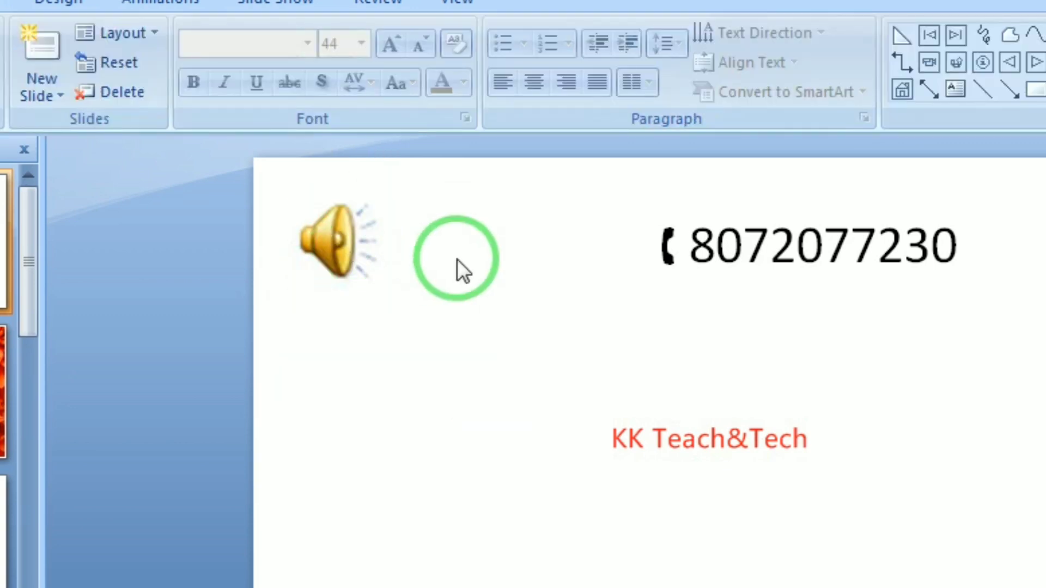
key("F5")
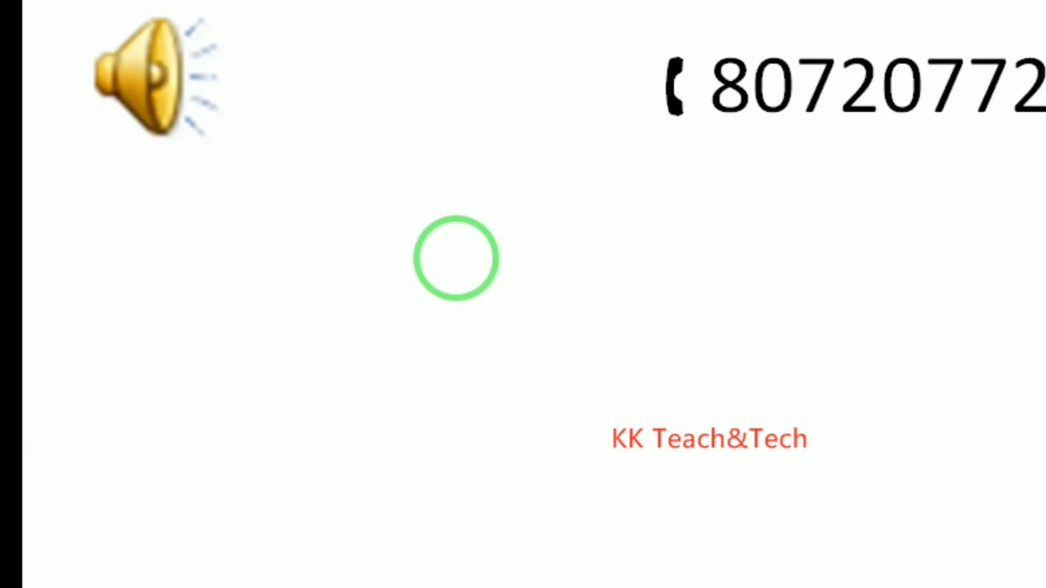
left_click(456, 257)
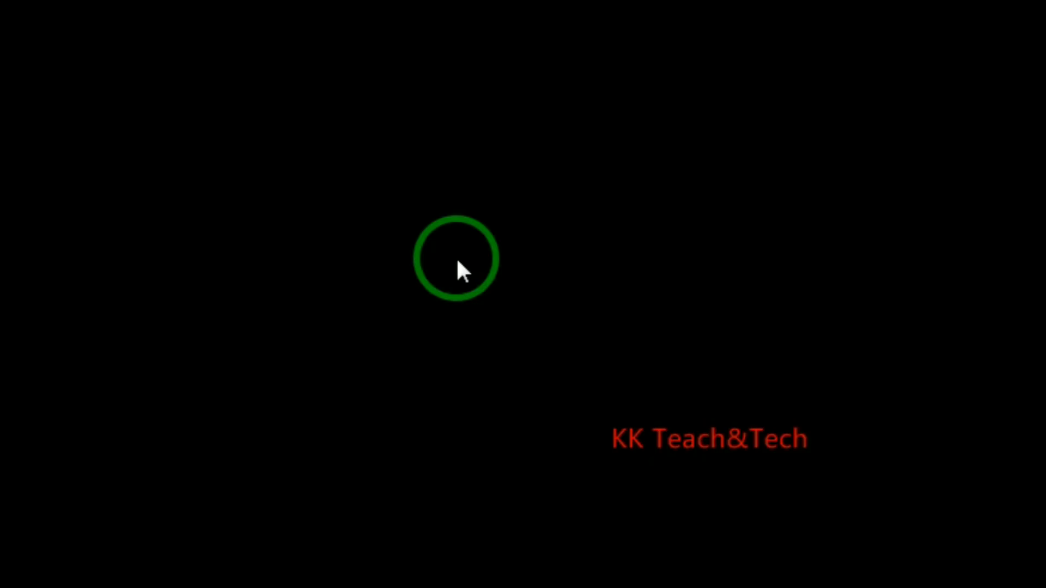
left_click(456, 257)
left_click(352, 261)
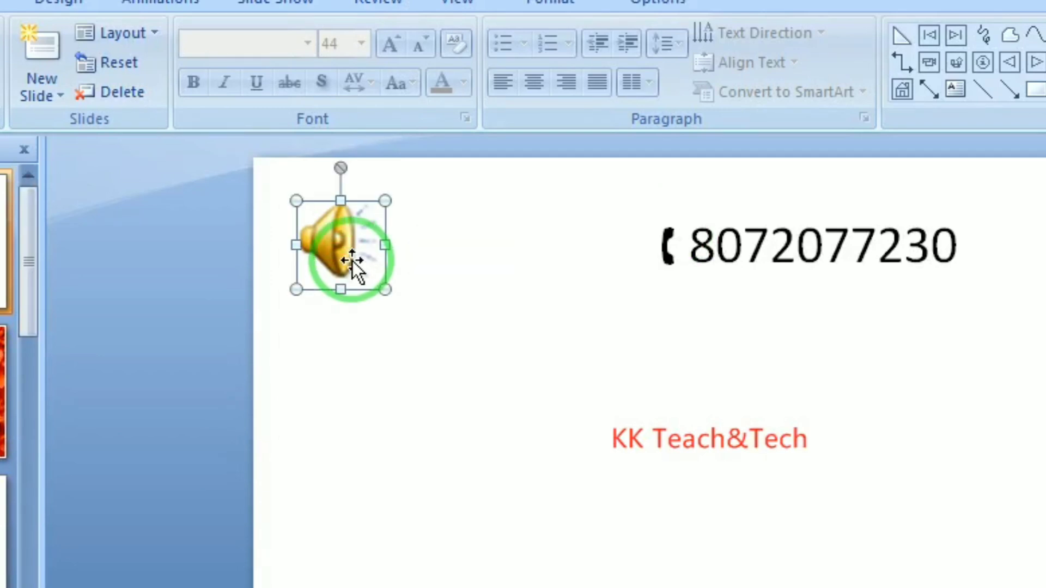
key("Delete")
List the Clip Organizer sound clips, such as Telephone, in the Clip Art pane
key("alt+n")
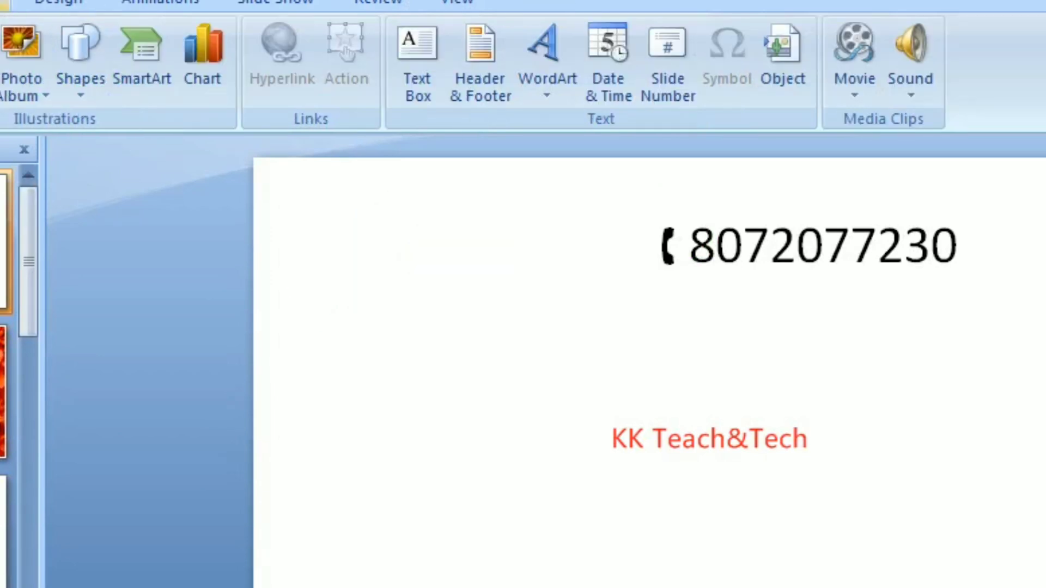
left_click(919, 96)
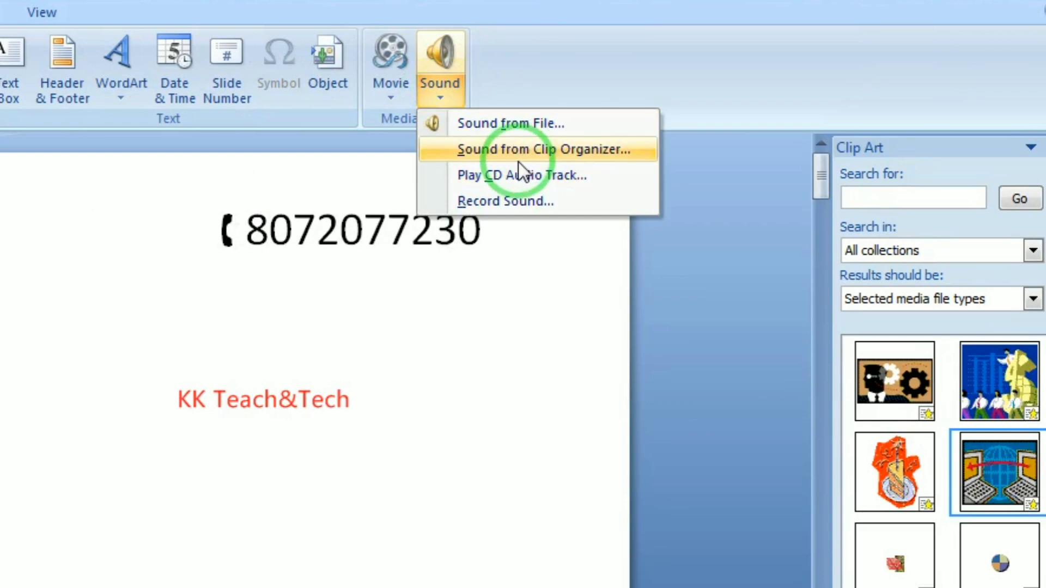
left_click(523, 154)
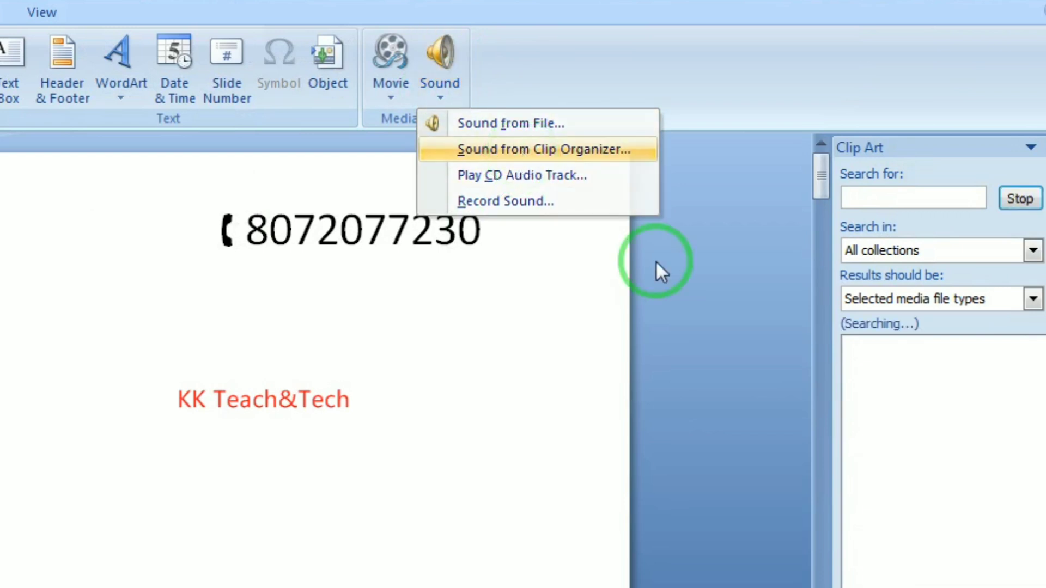
Open the Record Sound dialog from the Sound menu
mouse_move(923, 408)
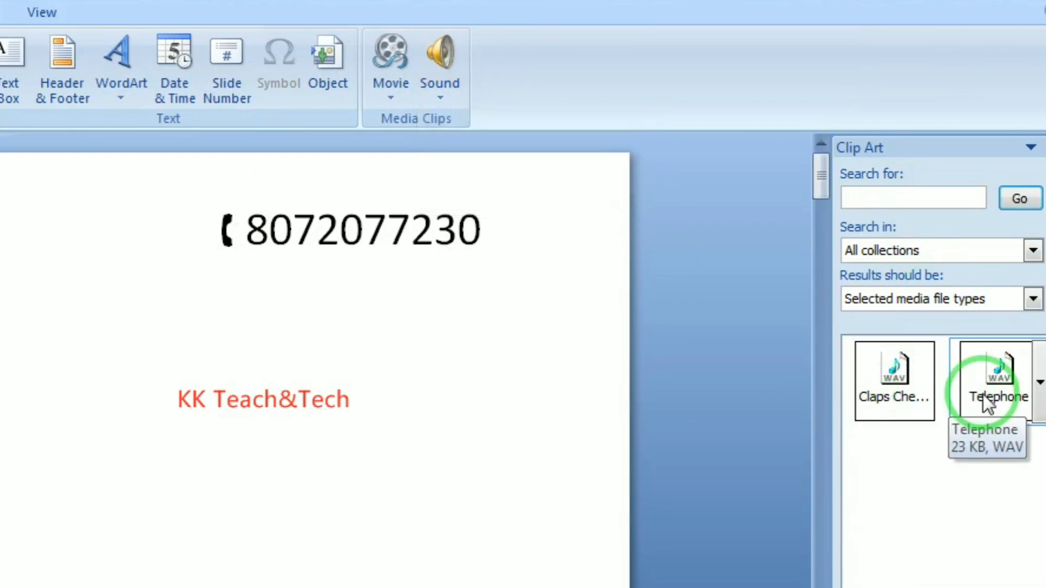
left_click(428, 104)
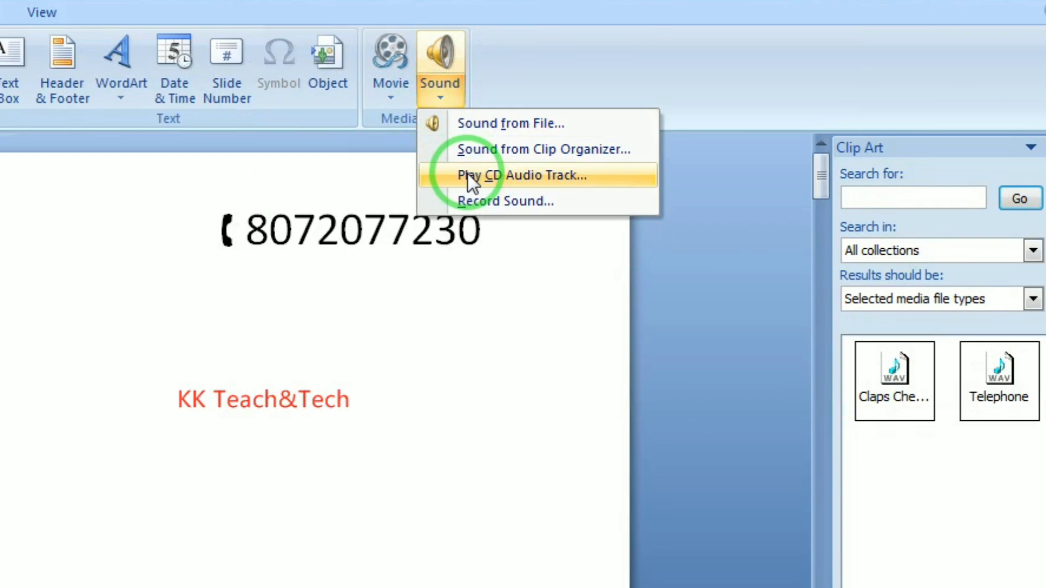
left_click(481, 201)
left_click(306, 527)
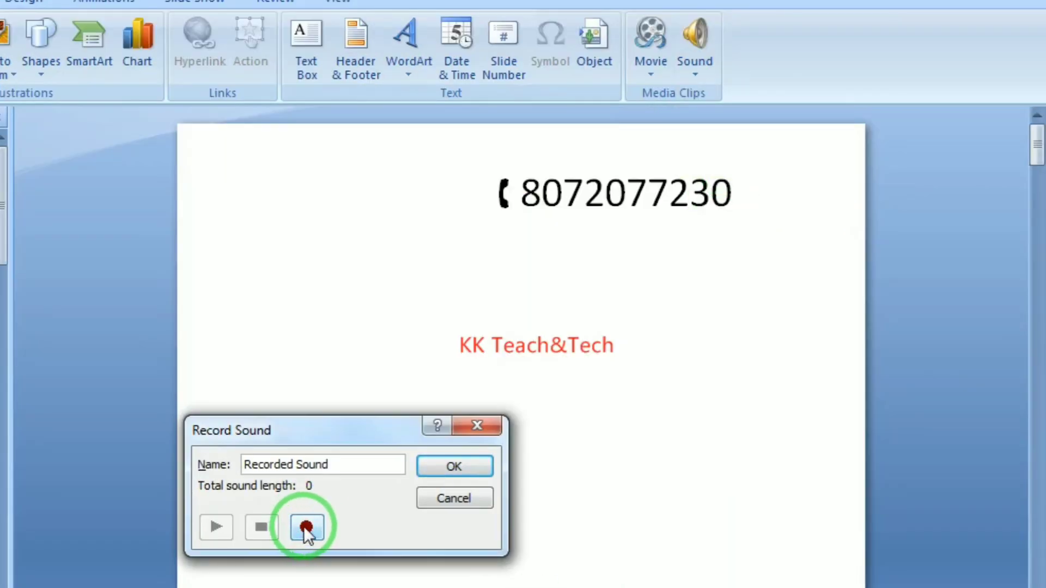
left_click(306, 526)
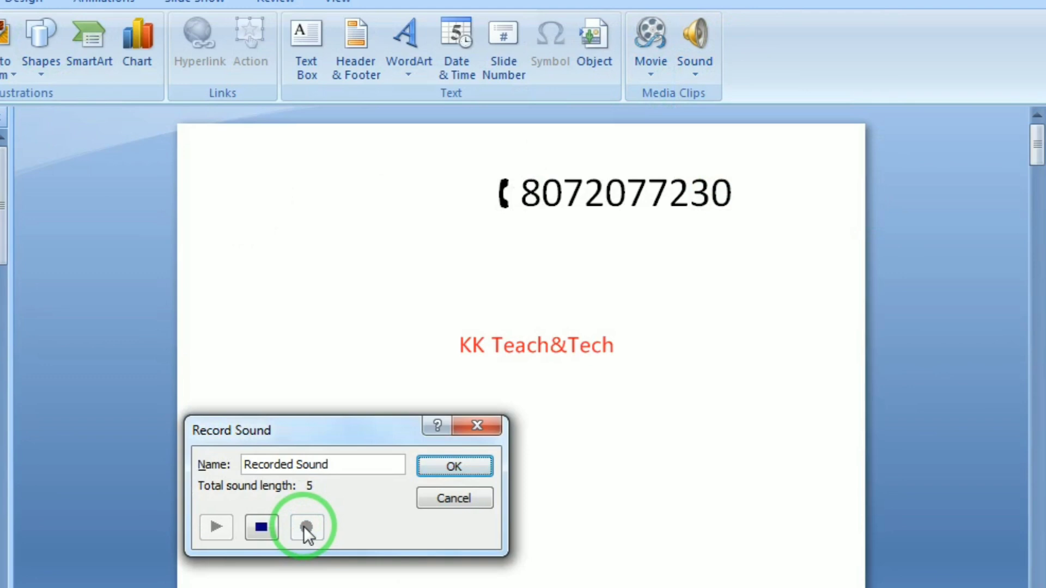
left_click(260, 528)
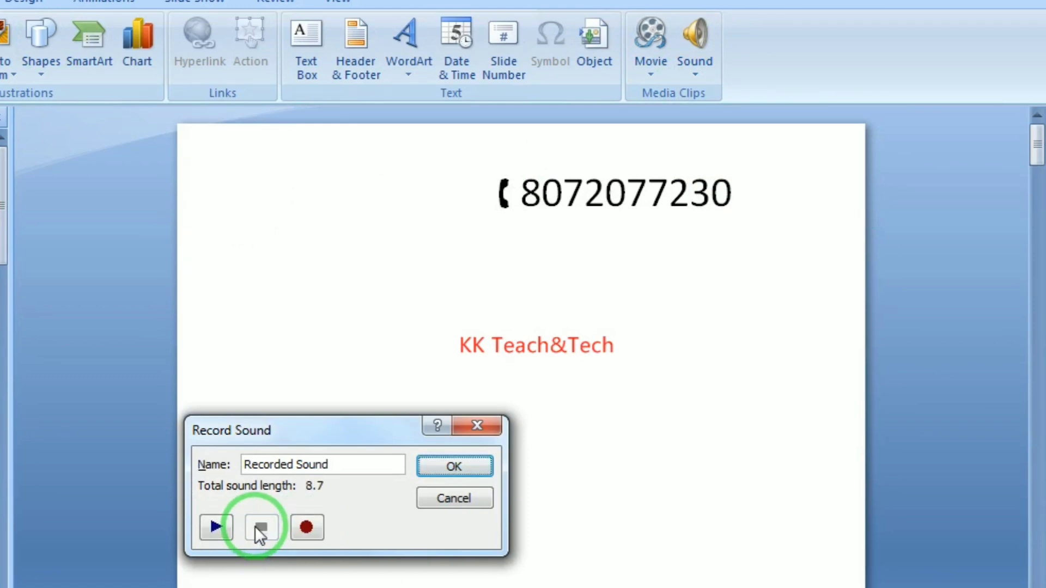
left_click_drag(346, 465, 201, 458)
type("WE")
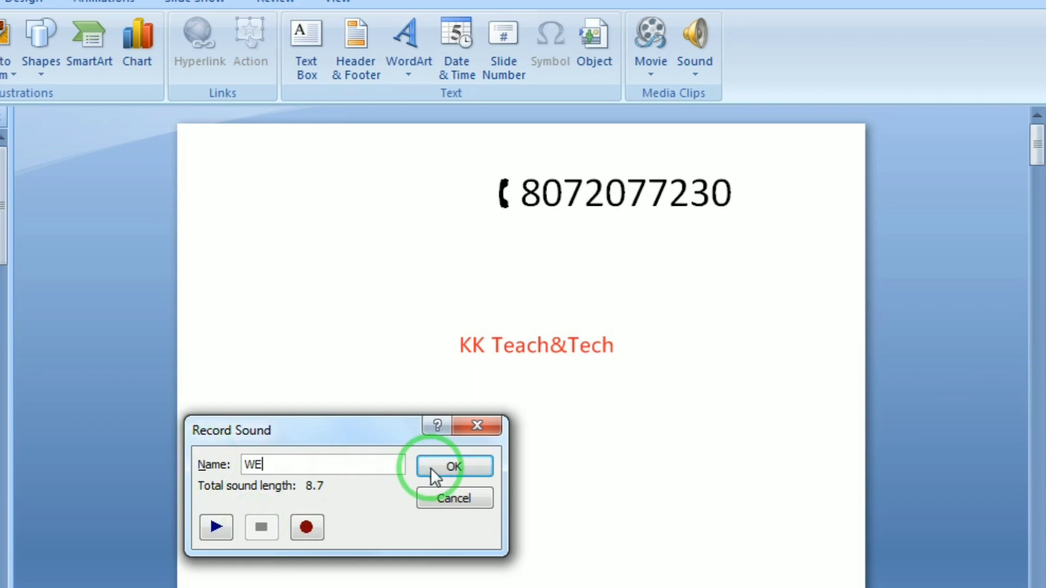
left_click(455, 468)
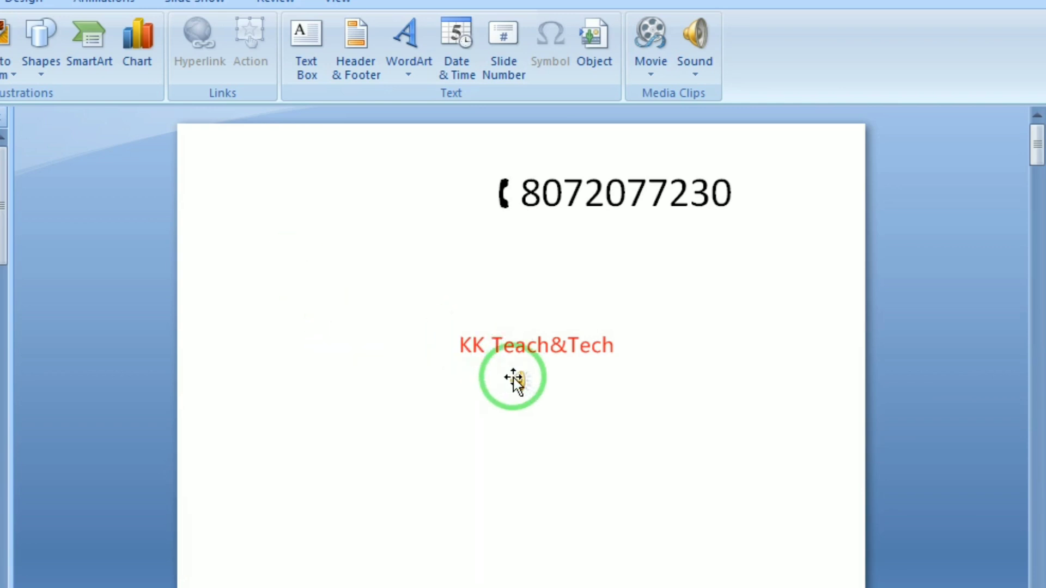
left_click_drag(517, 381, 354, 319)
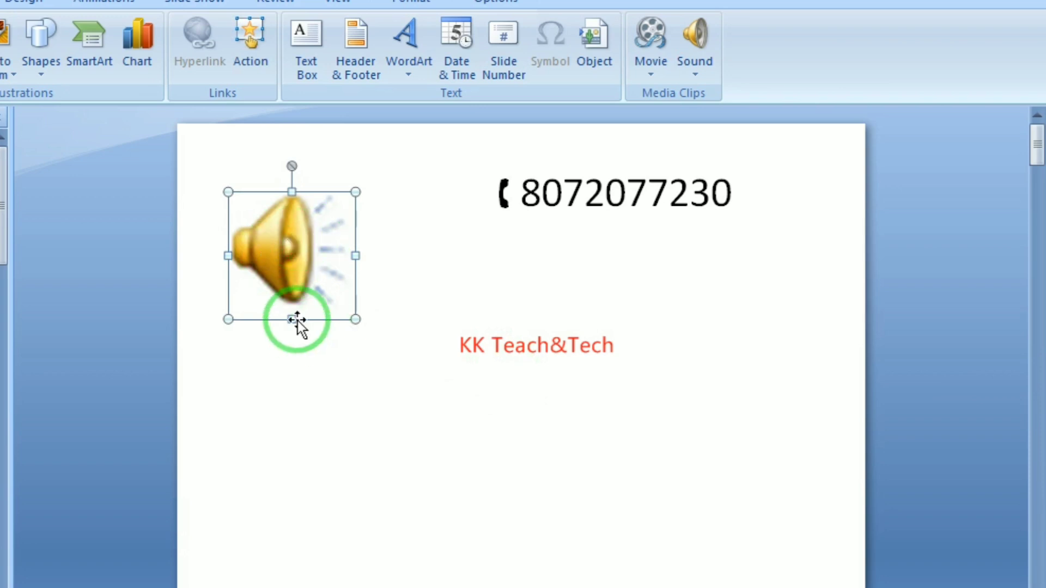
key("Delete")
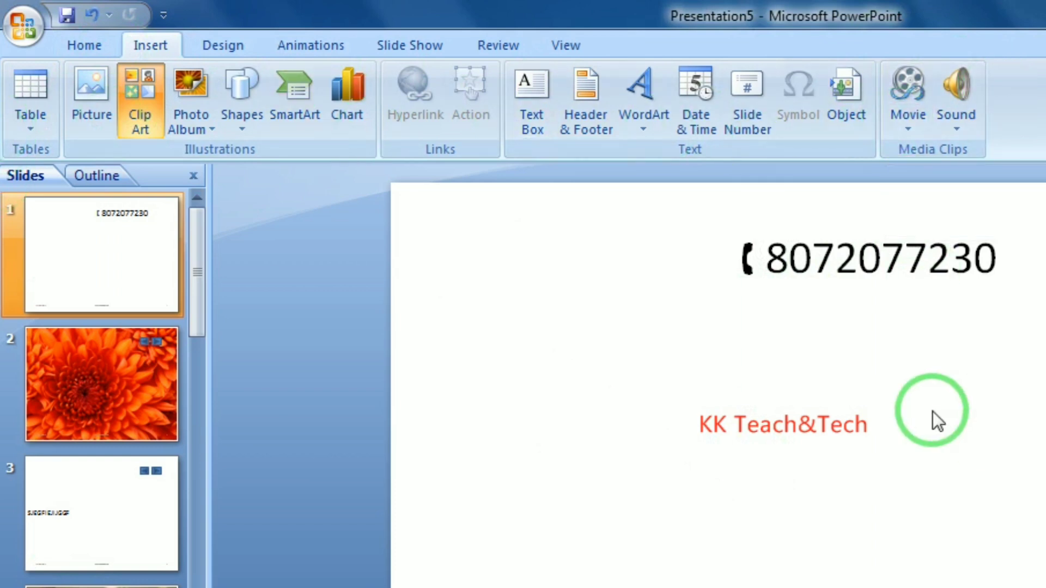
left_click(238, 46)
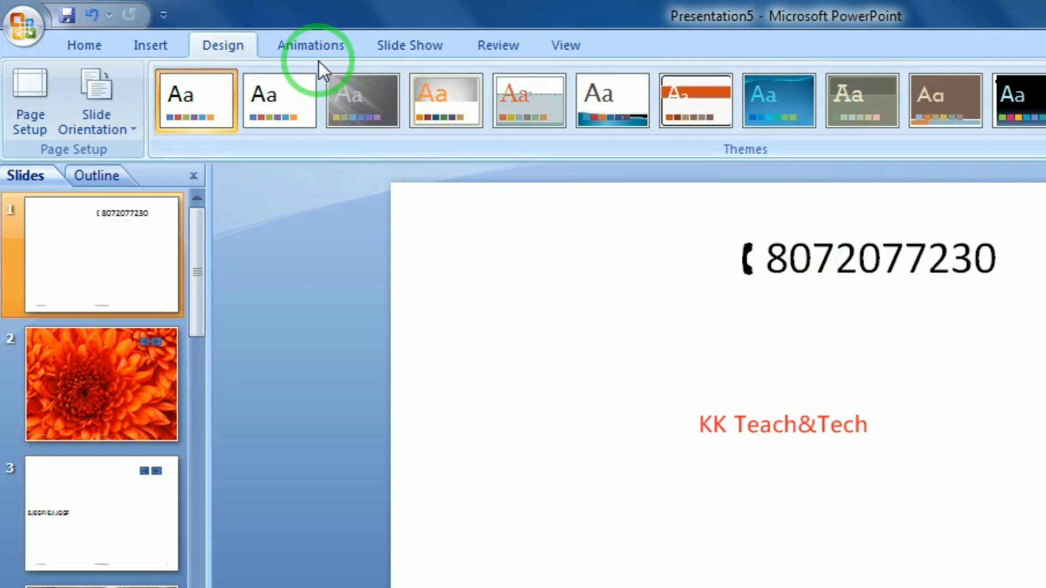
left_click(178, 47)
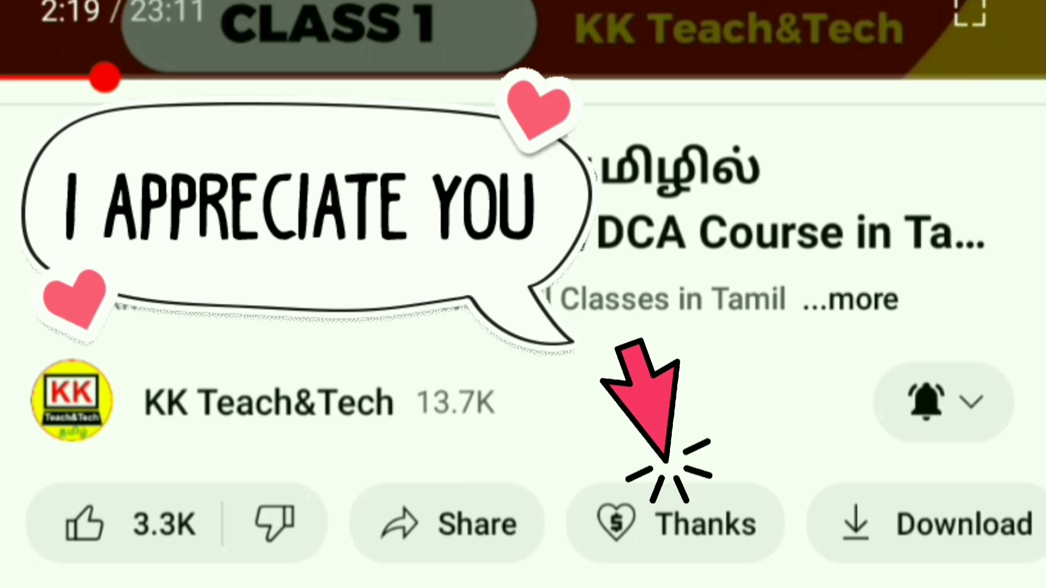
left_click(676, 524)
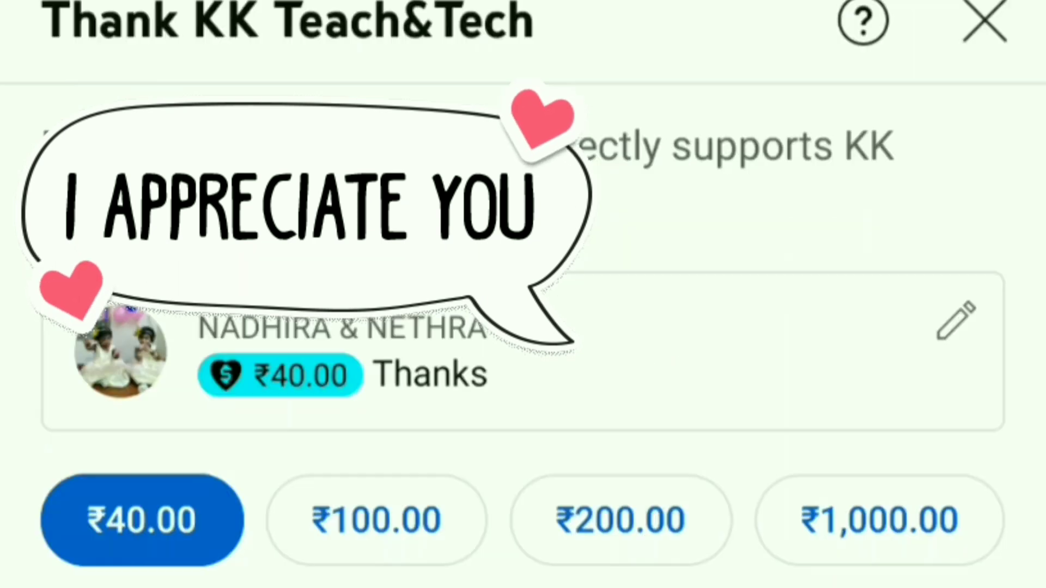